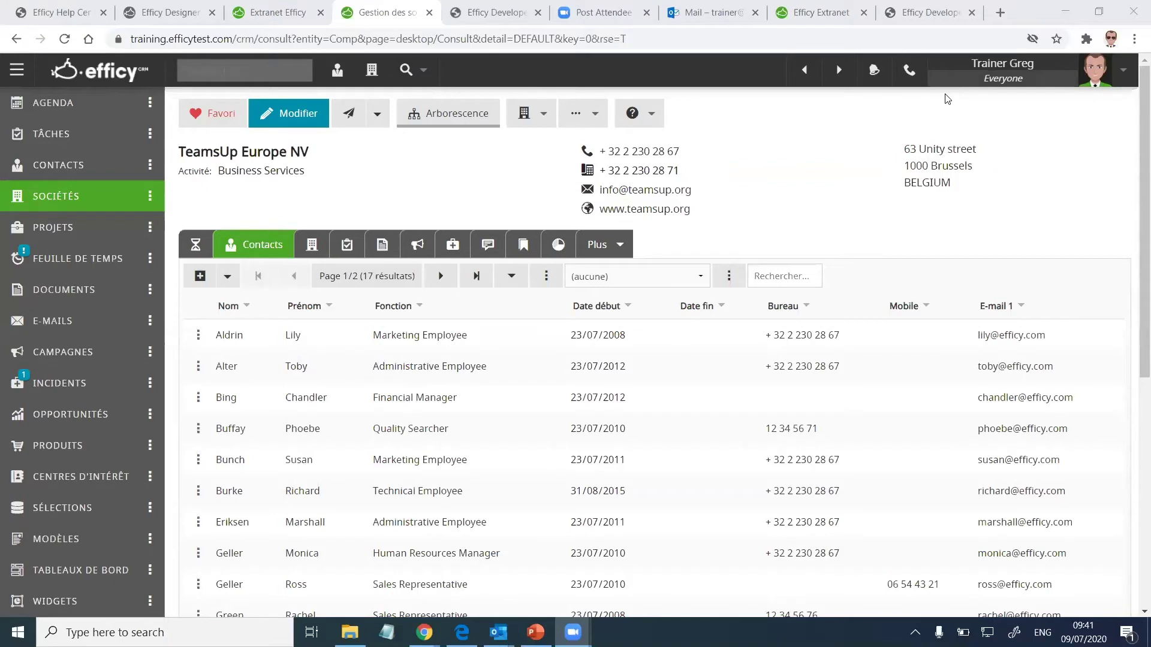
Step: Look over the extranet login page, the TeamsUp Europe NV company record and the separate helpdesk window with the incident dashboard
{"action": "left_click", "coordinate": [264, 13]}
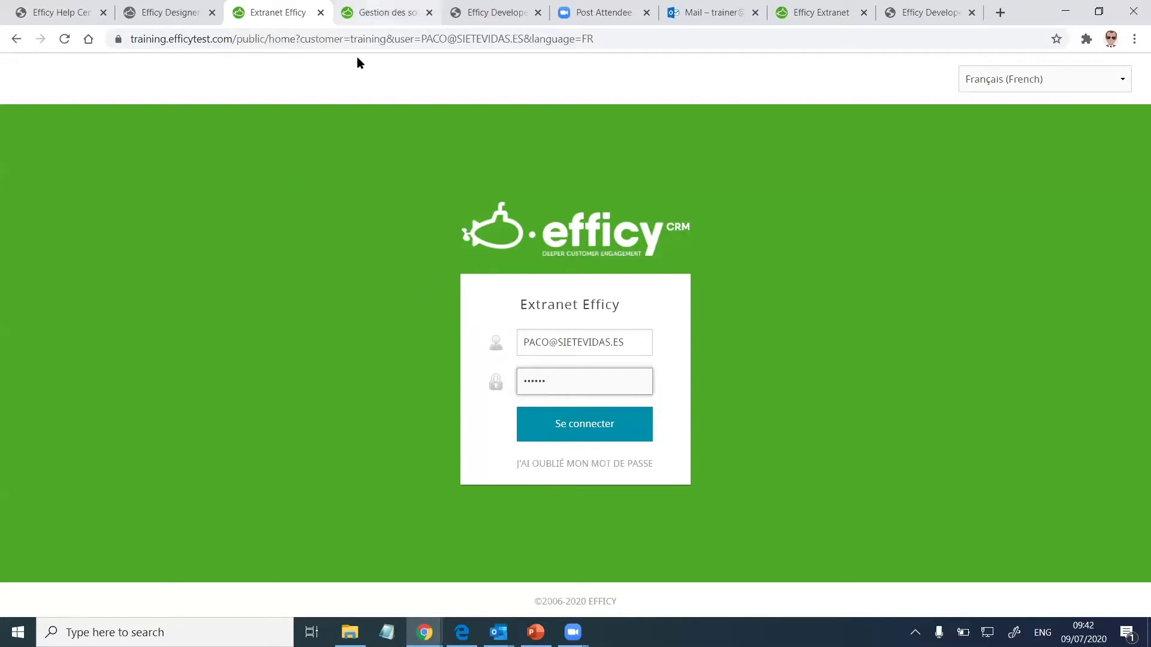
{"action": "key", "text": "ctrl+Tab"}
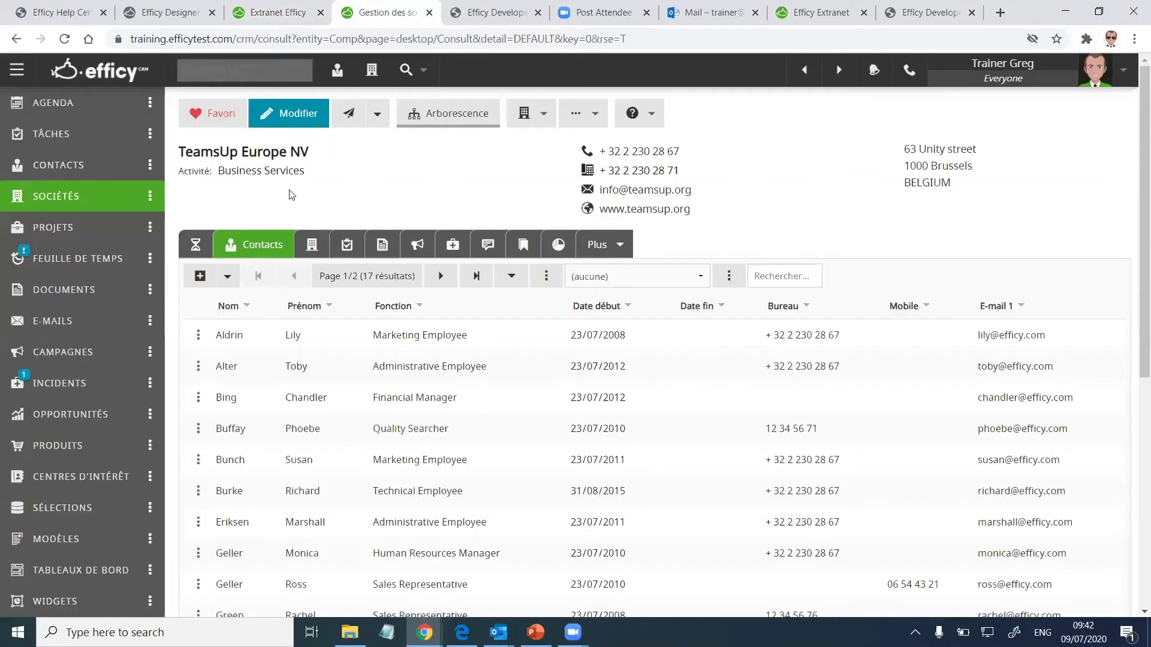
{"action": "left_click_drag", "start_coordinate": [177, 153], "coordinate": [316, 154]}
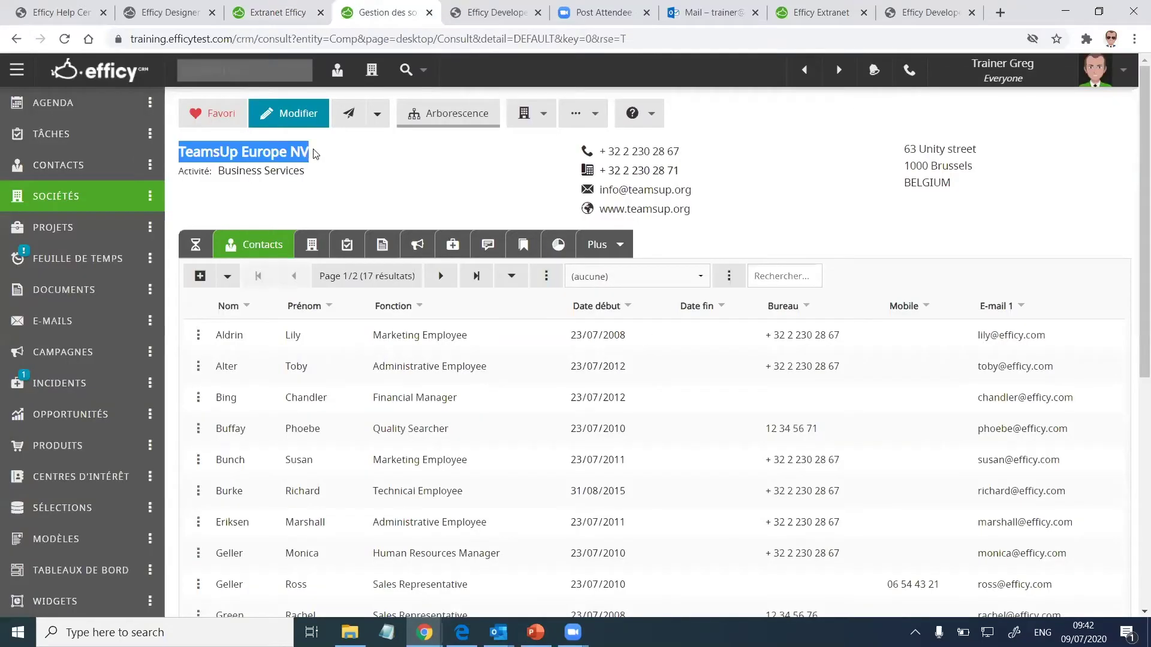
{"action": "left_click", "coordinate": [343, 158]}
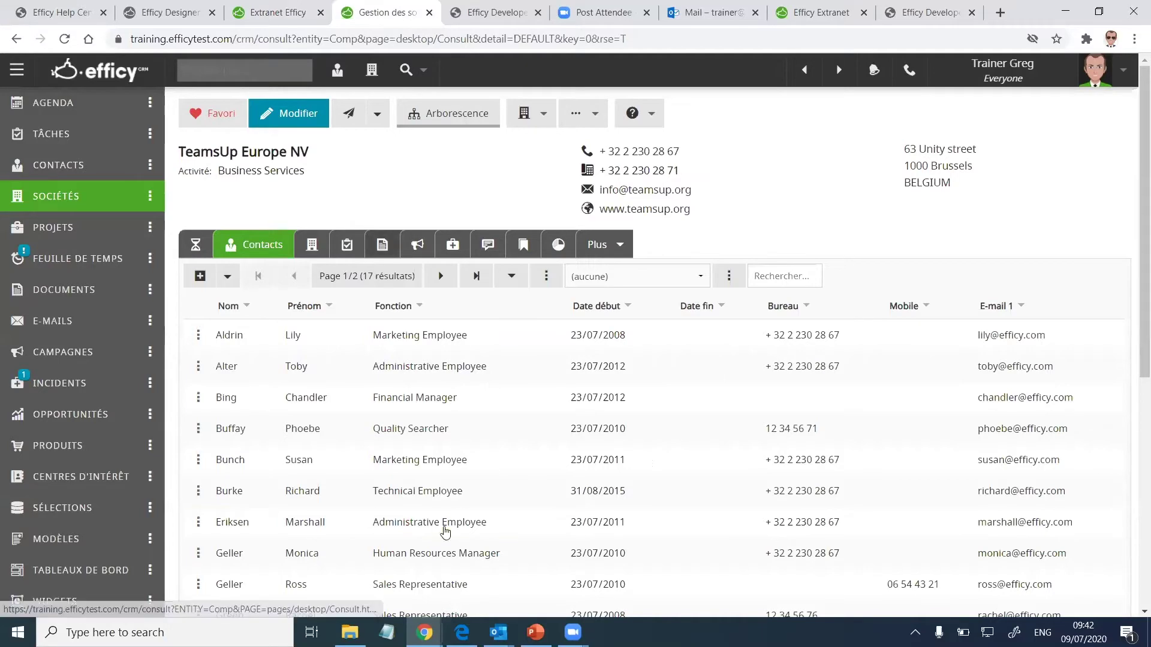
{"action": "mouse_move", "coordinate": [425, 631]}
{"action": "left_click", "coordinate": [527, 565]}
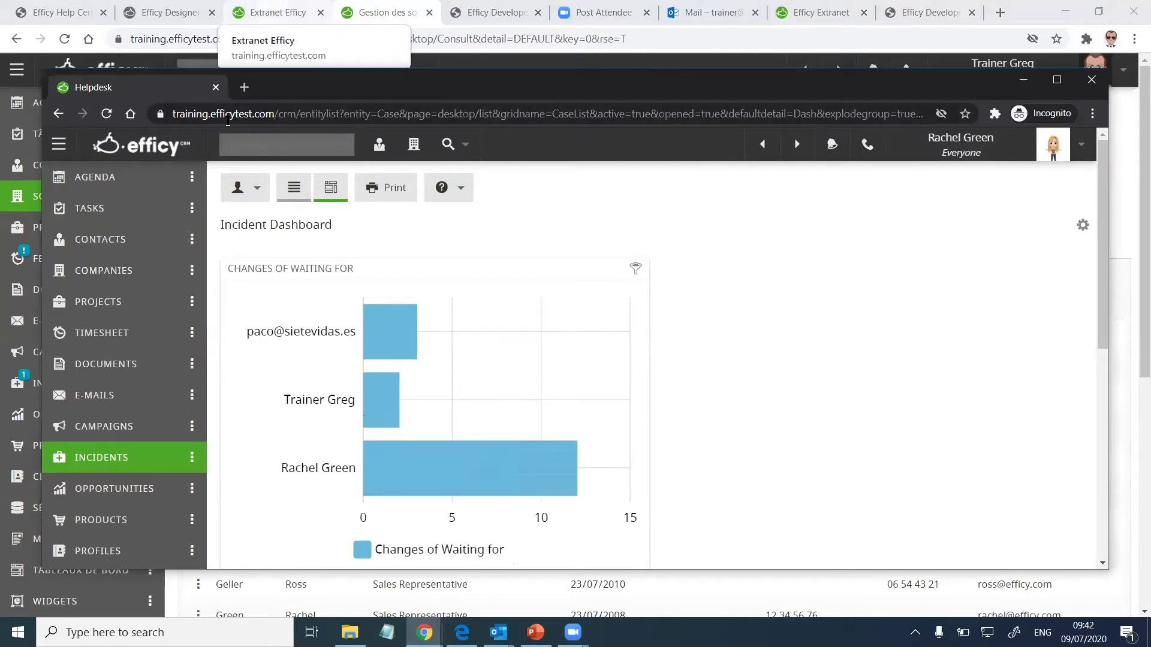
Step: Compare the web addresses of the extranet login page, the CRM company record and the Designer page
{"action": "left_click", "coordinate": [278, 14]}
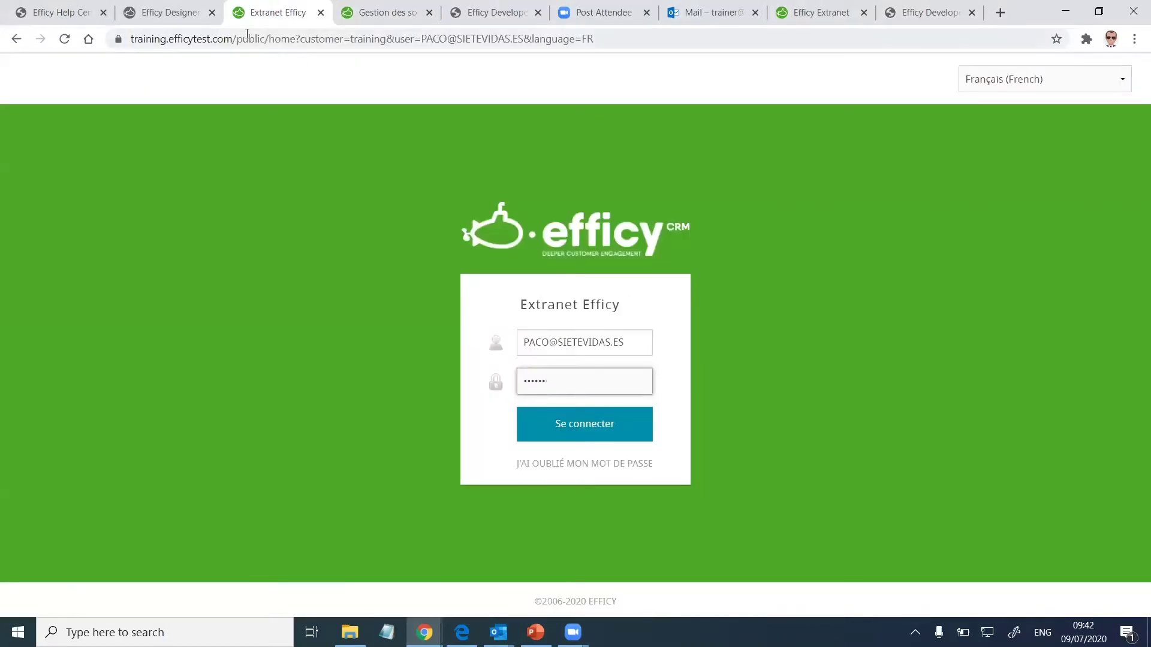
{"action": "left_click_drag", "start_coordinate": [236, 37], "coordinate": [131, 39]}
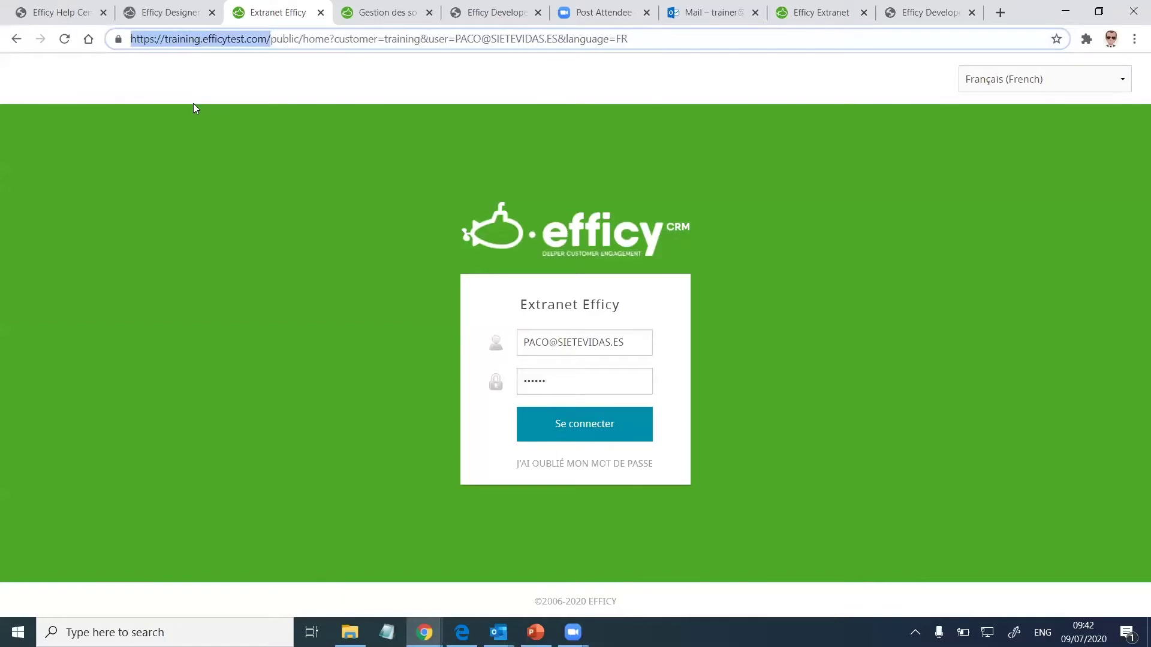
{"action": "left_click_drag", "start_coordinate": [271, 39], "coordinate": [293, 38]}
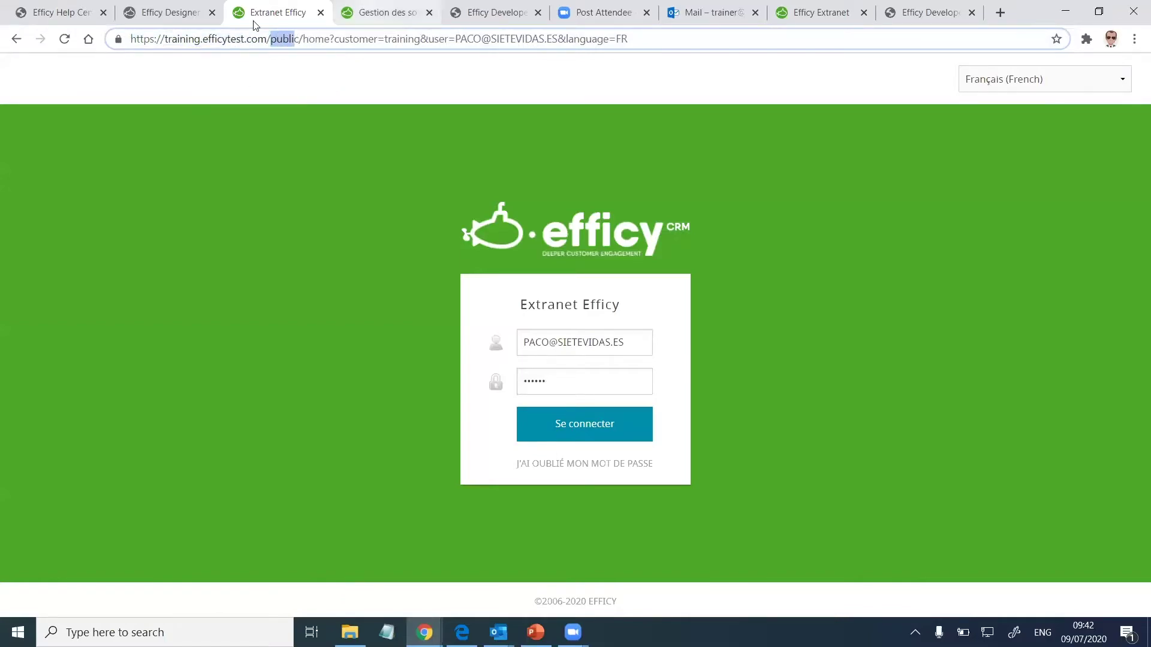
{"action": "key", "text": "ctrl+Tab"}
{"action": "left_click_drag", "start_coordinate": [130, 38], "coordinate": [259, 40]}
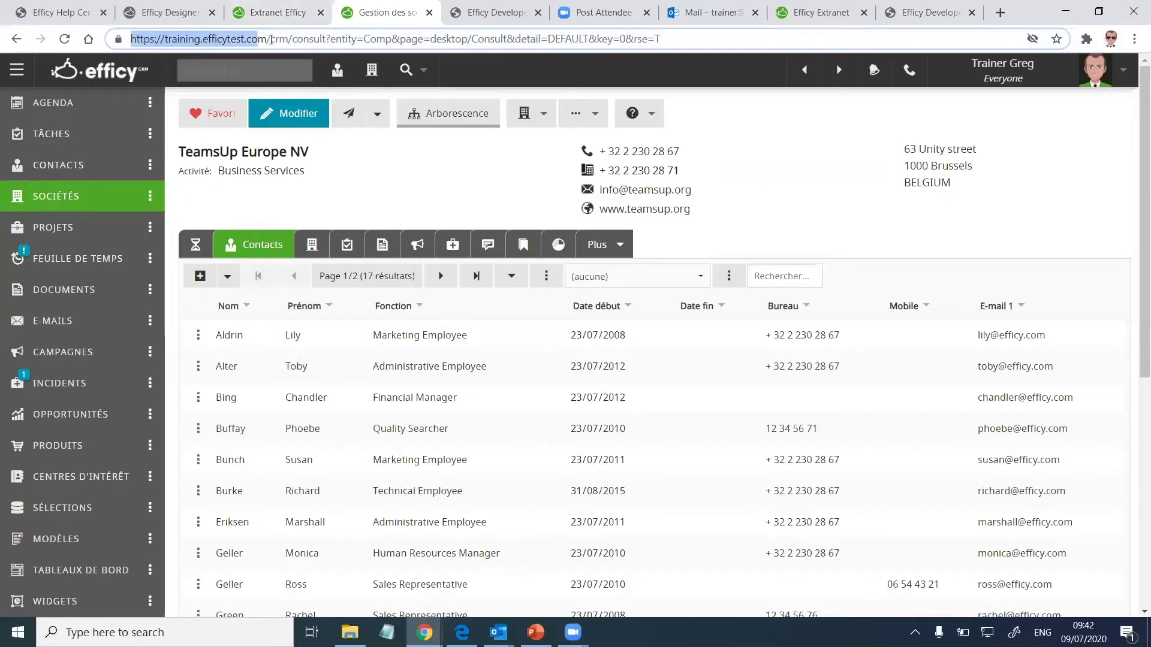
{"action": "left_click", "coordinate": [185, 15]}
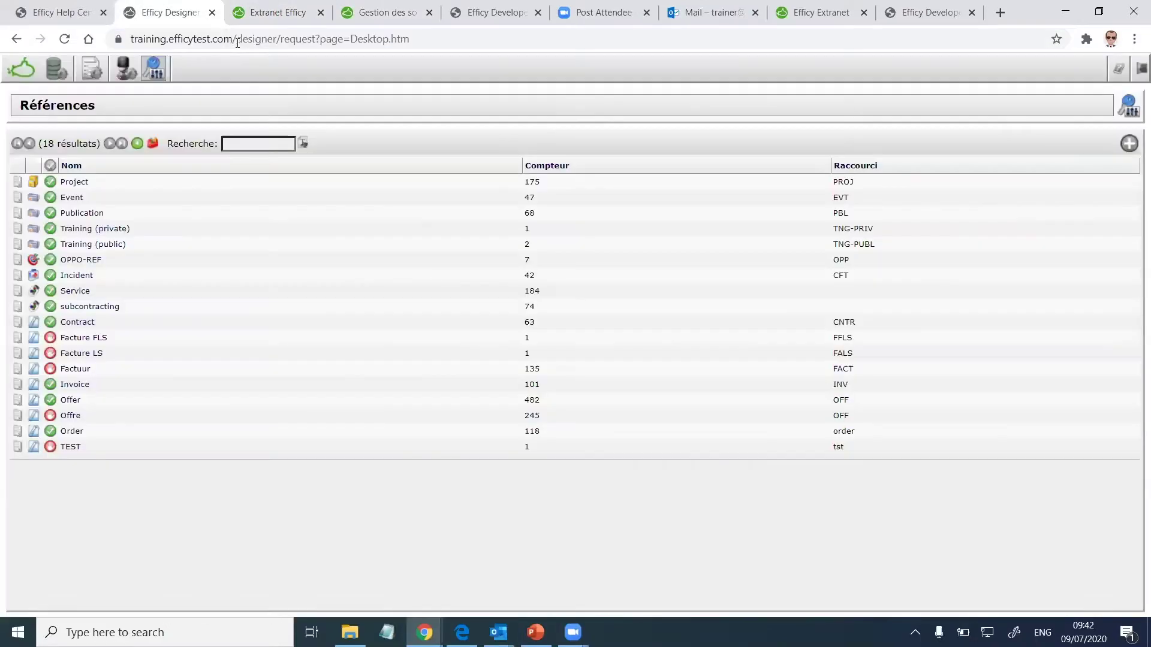
{"action": "left_click_drag", "start_coordinate": [140, 42], "coordinate": [264, 40]}
Step: Sign in to the extranet with the prefilled customer credentials and view the manager of the incident under En cours de traitement
{"action": "left_click", "coordinate": [287, 13]}
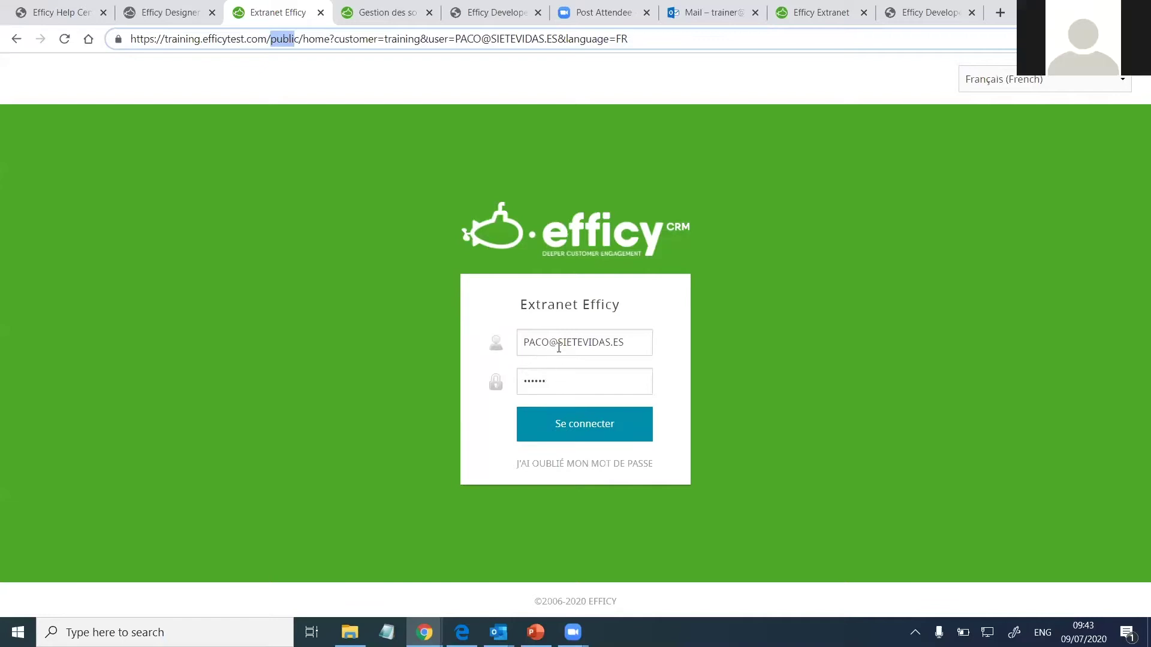
{"action": "left_click", "coordinate": [584, 424]}
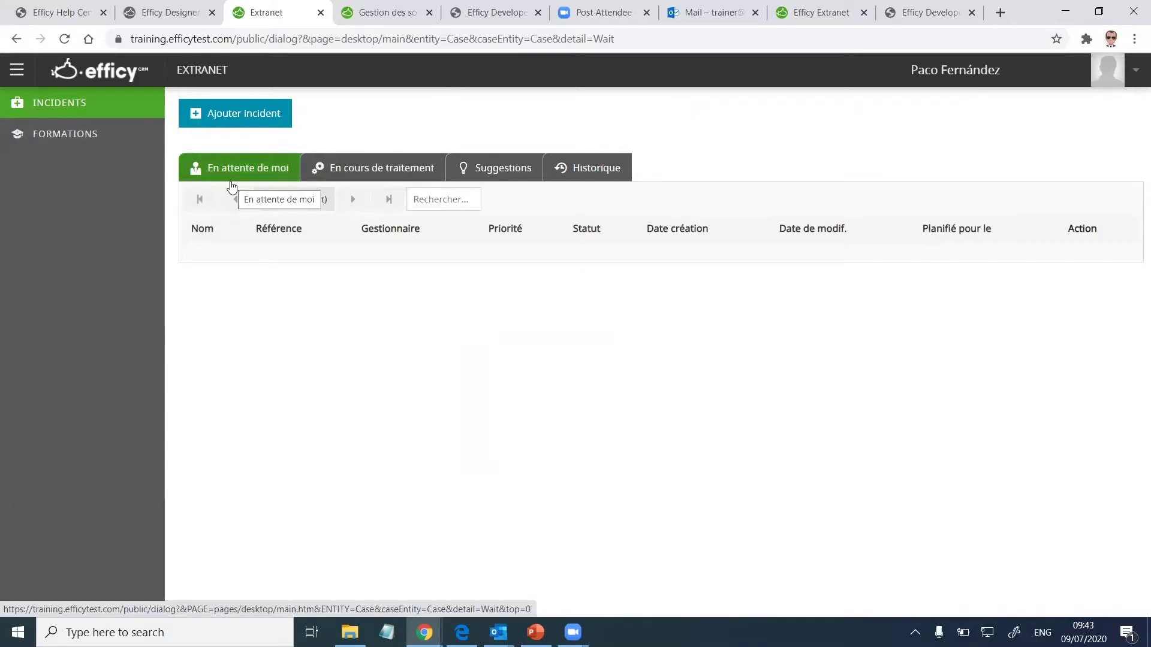
{"action": "left_click", "coordinate": [335, 170]}
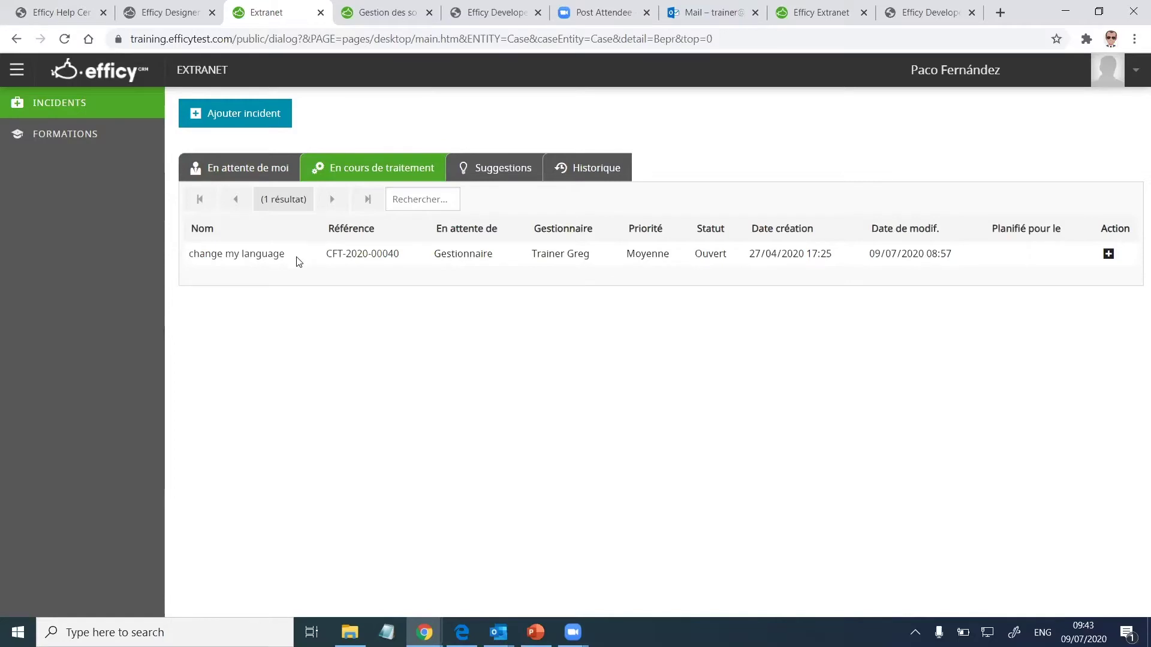
{"action": "left_click_drag", "start_coordinate": [231, 252], "coordinate": [330, 324]}
{"action": "left_click", "coordinate": [331, 325]}
{"action": "left_click_drag", "start_coordinate": [593, 256], "coordinate": [530, 256]}
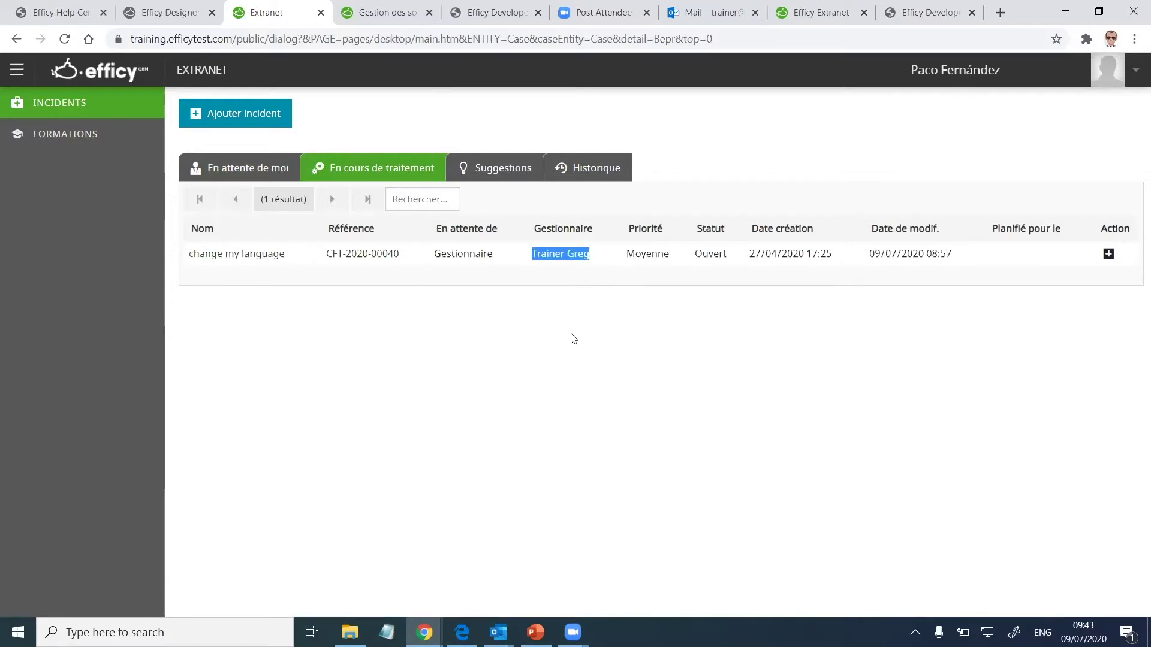
{"action": "left_click", "coordinate": [571, 338]}
Step: Review the customer's incidents under Suggestions and Historique, and open the closed incident "How can I ..." to read its exchange
{"action": "left_click", "coordinate": [502, 167]}
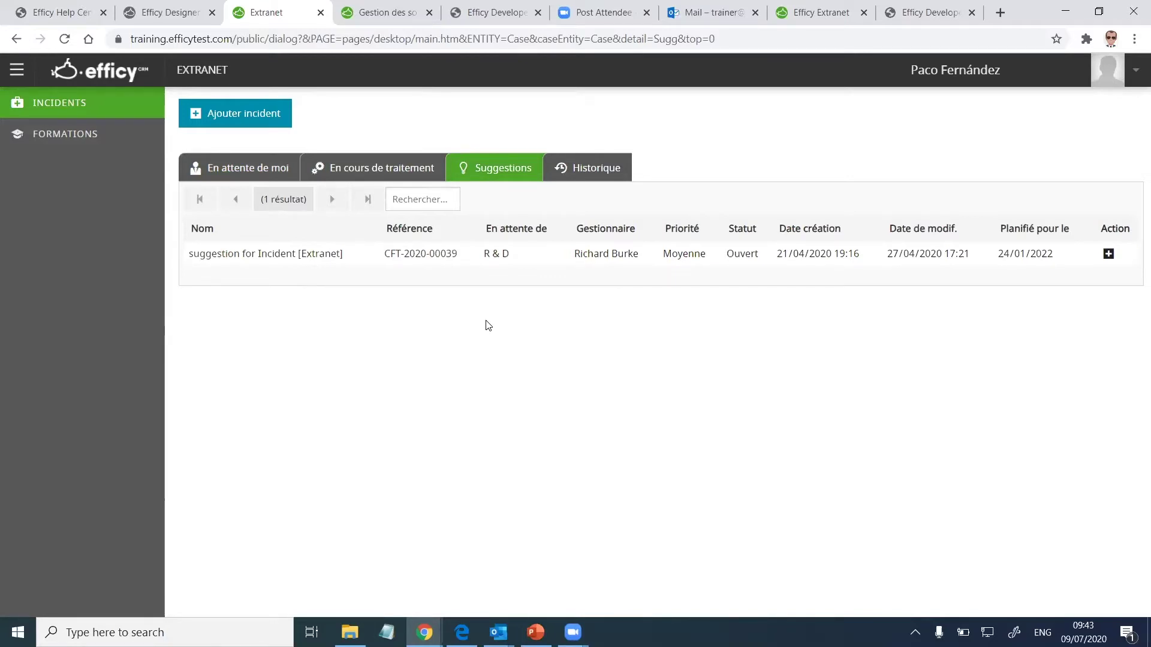
{"action": "left_click", "coordinate": [604, 169]}
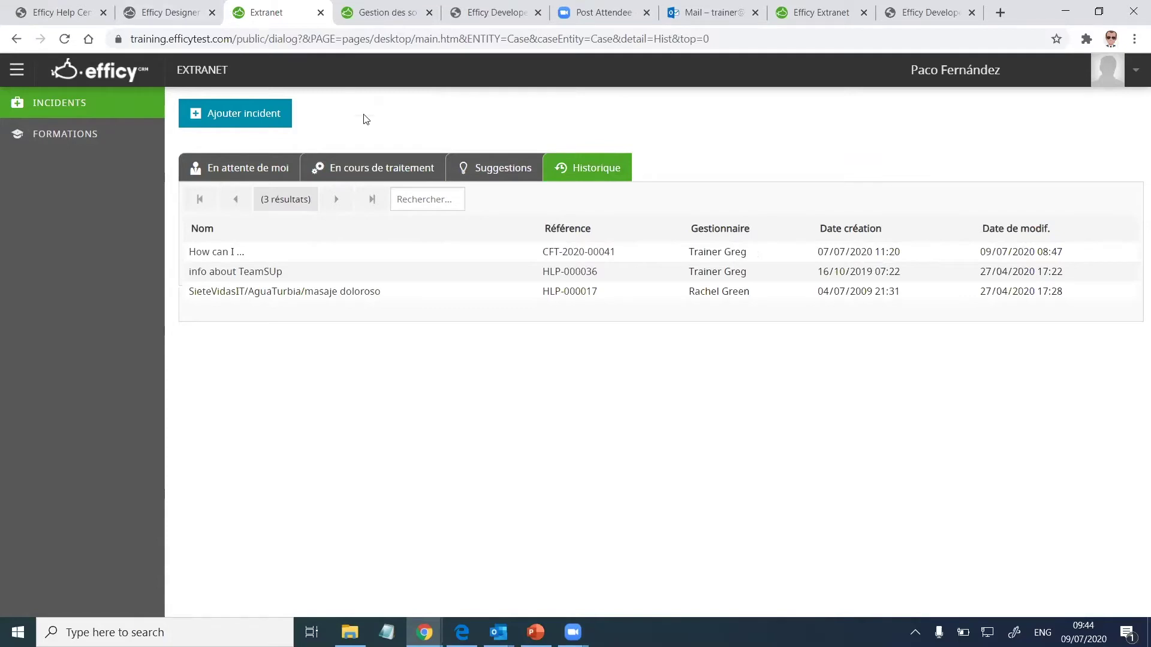
{"action": "left_click", "coordinate": [485, 180]}
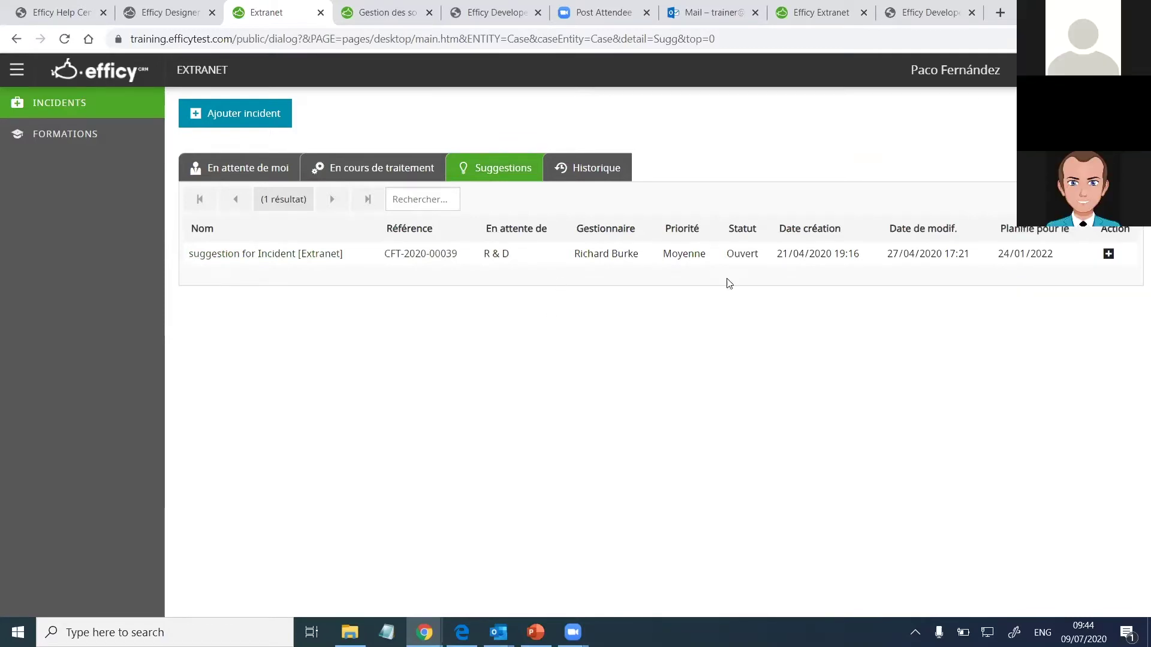
{"action": "left_click", "coordinate": [590, 166]}
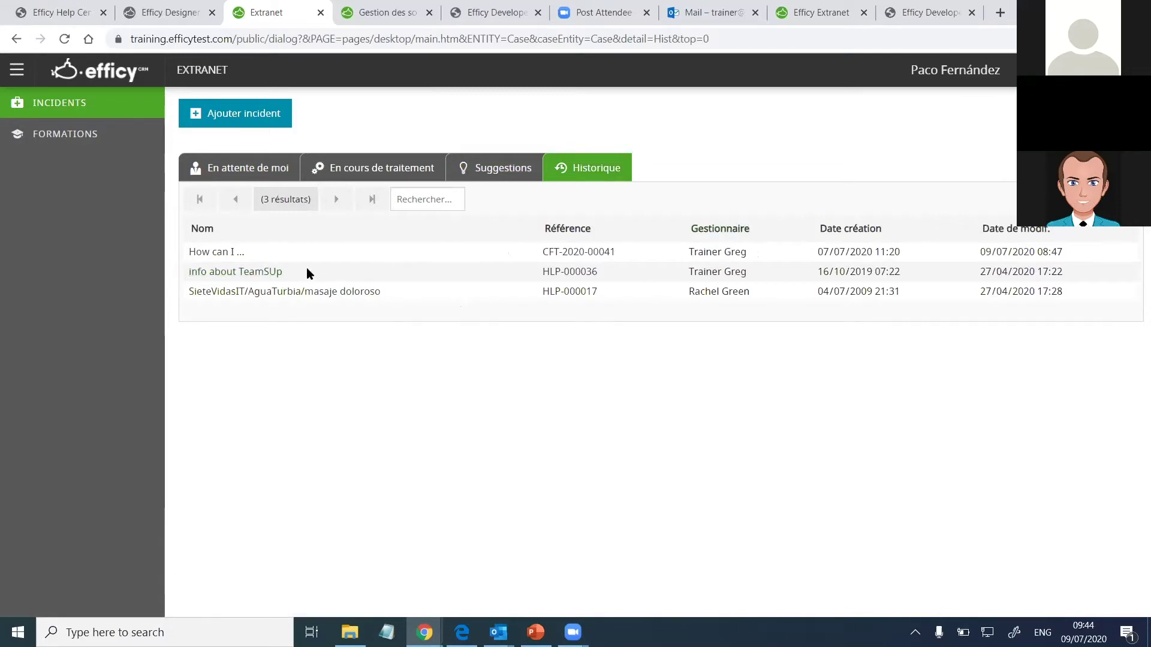
{"action": "left_click", "coordinate": [224, 252]}
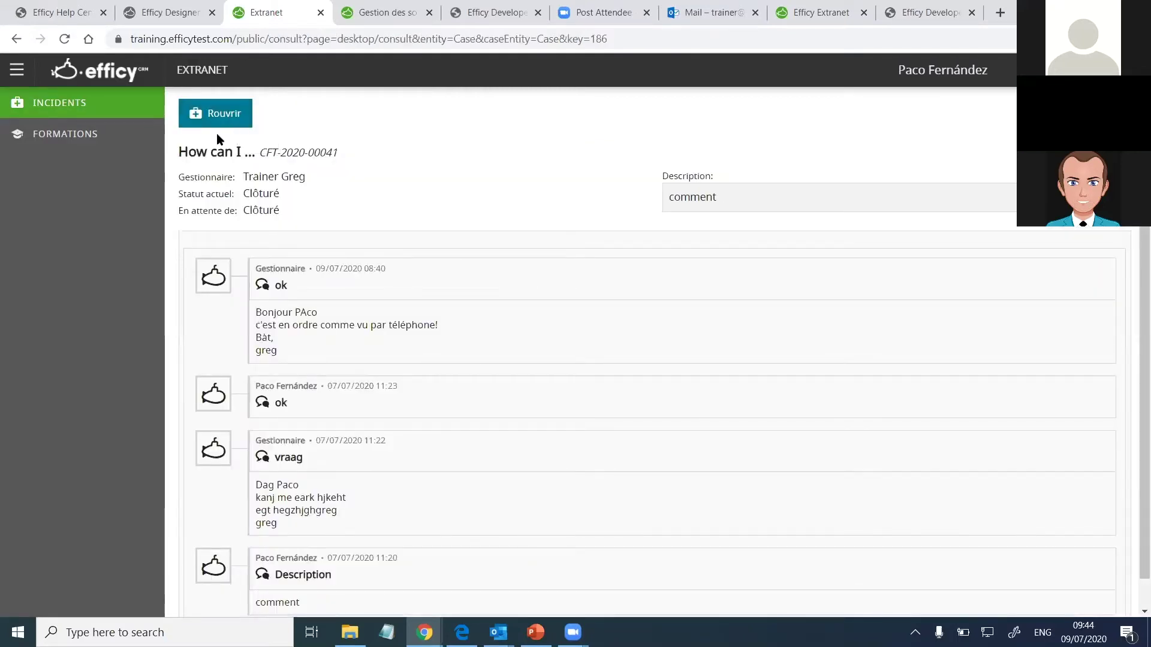
Step: Return to the incidents overview, start a new incident and set its type to Question
{"action": "left_click", "coordinate": [122, 105]}
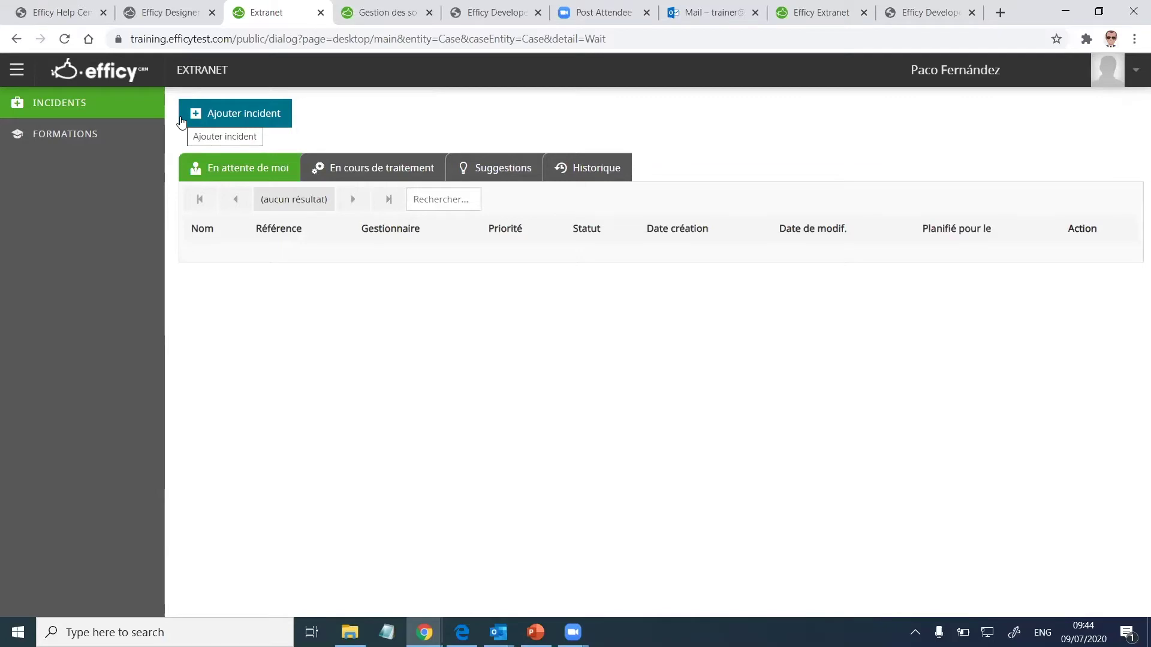
{"action": "left_click", "coordinate": [221, 115]}
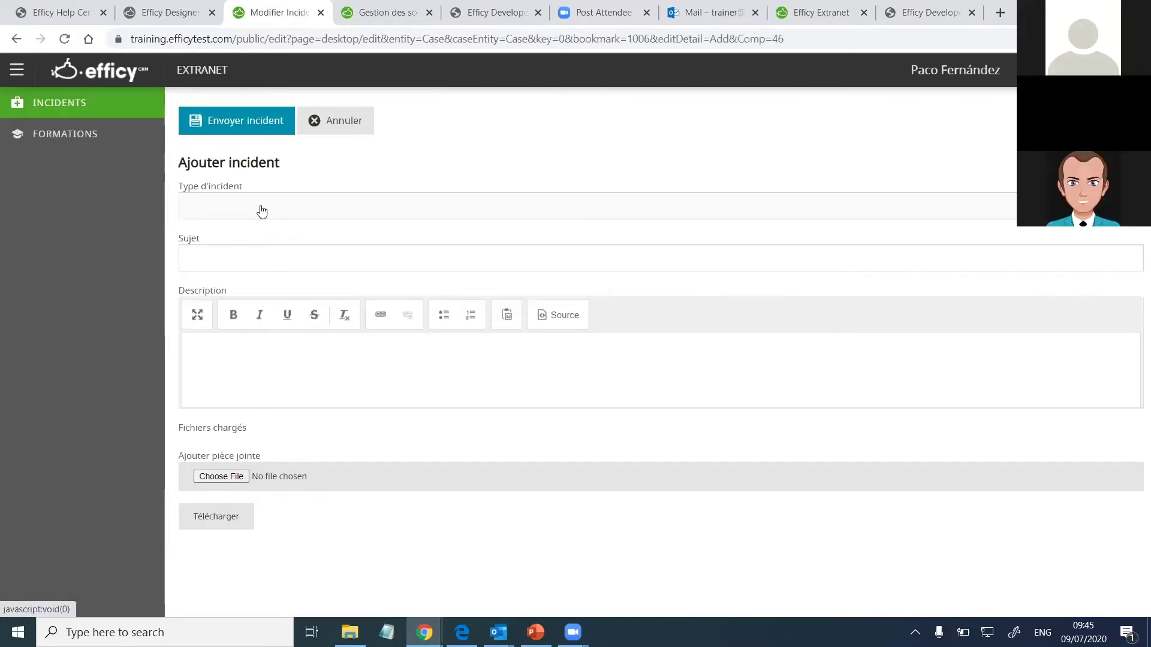
{"action": "left_click", "coordinate": [262, 211]}
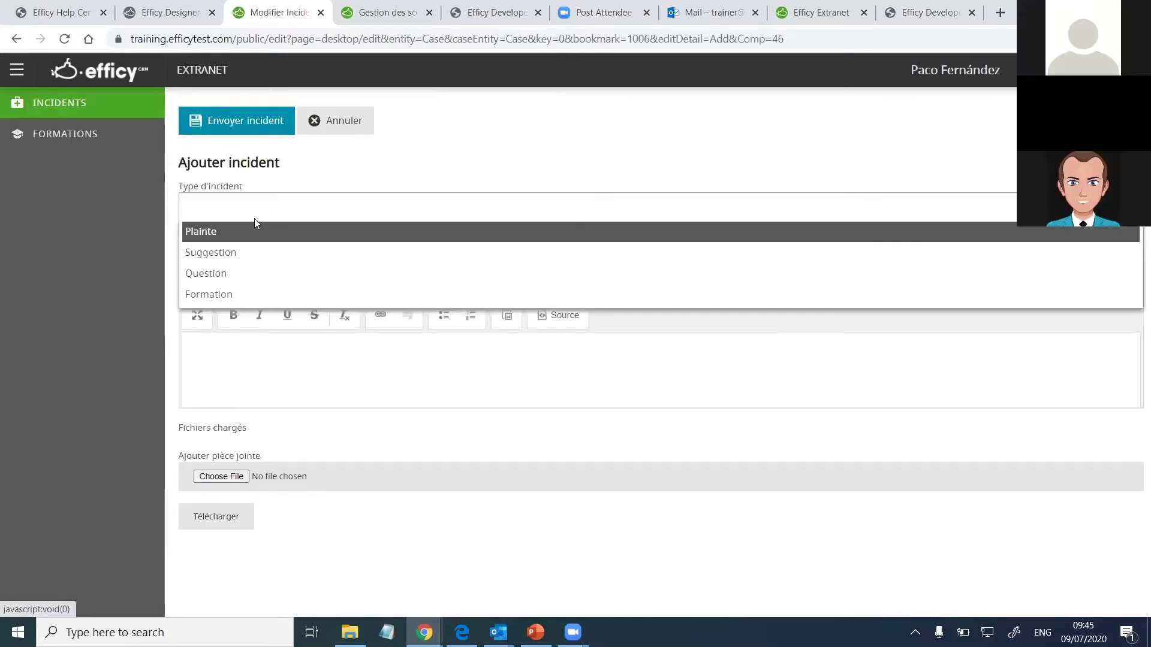
{"action": "left_click", "coordinate": [242, 272]}
Step: Enter "quesiotn sur ...." as the incident's subject and "comment" as its description, and send the incident
{"action": "left_click", "coordinate": [238, 257]}
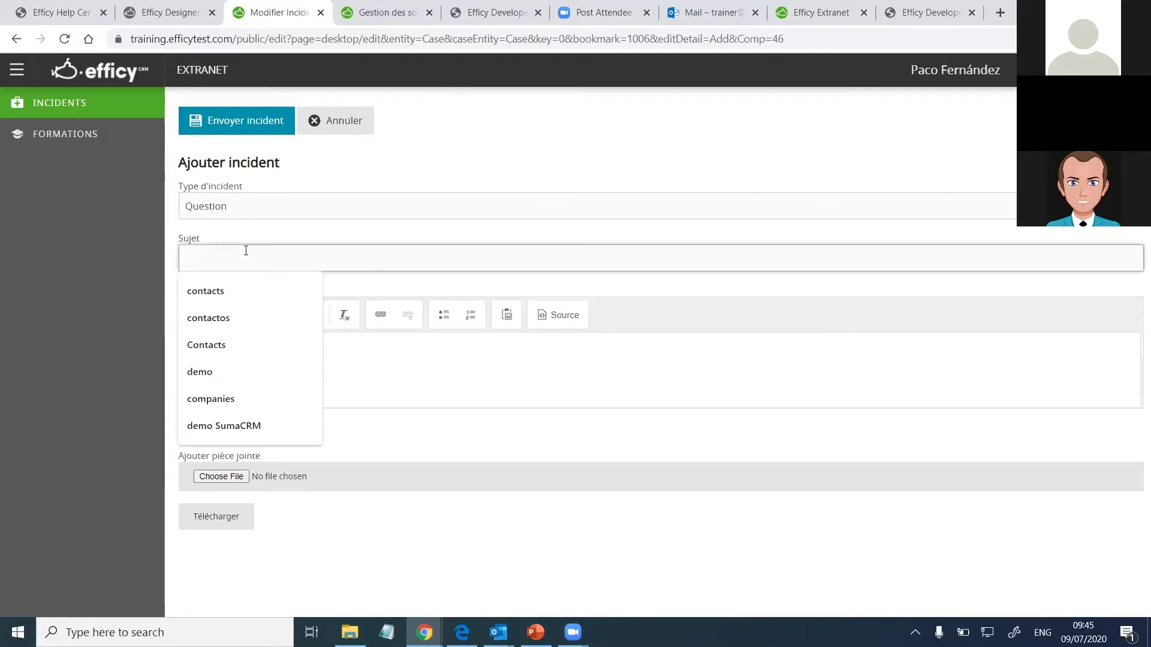
{"action": "type", "text": "quesiot"}
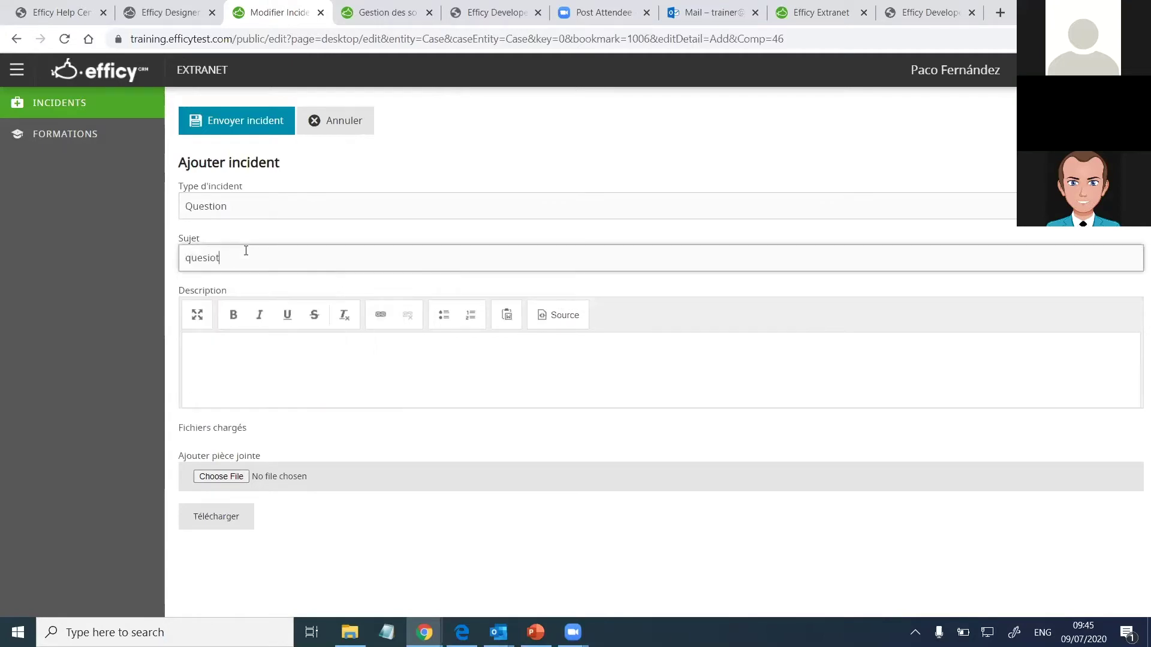
{"action": "type", "text": "n sur ...."}
{"action": "left_click", "coordinate": [234, 314]}
{"action": "type", "text": "comment"}
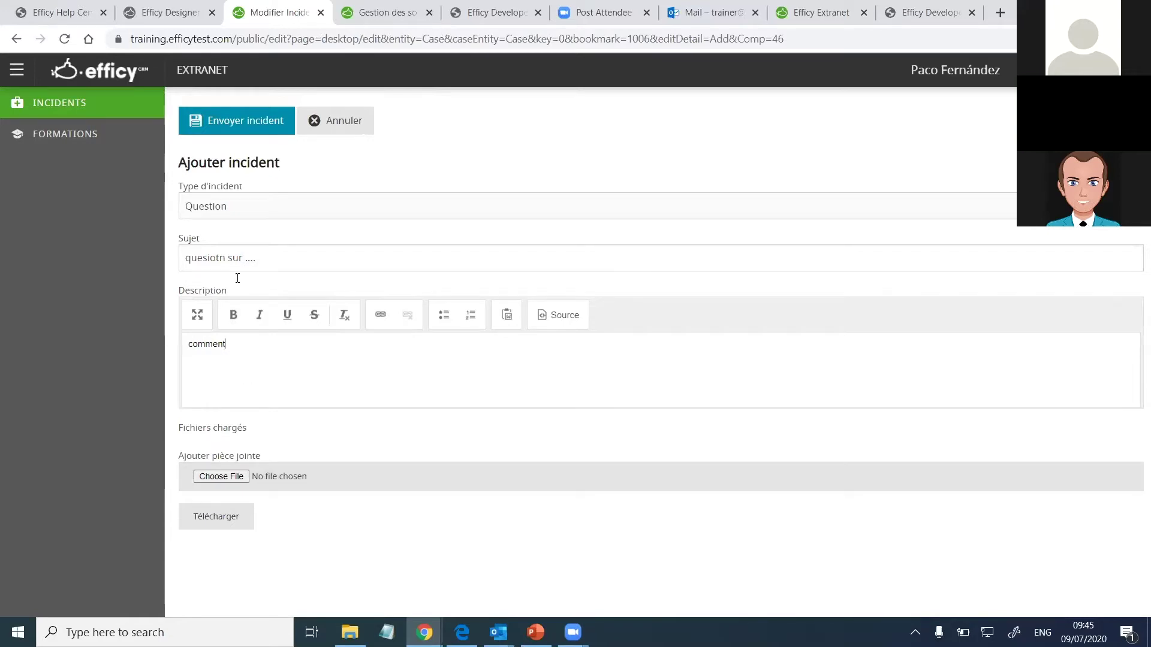
{"action": "left_click", "coordinate": [241, 122]}
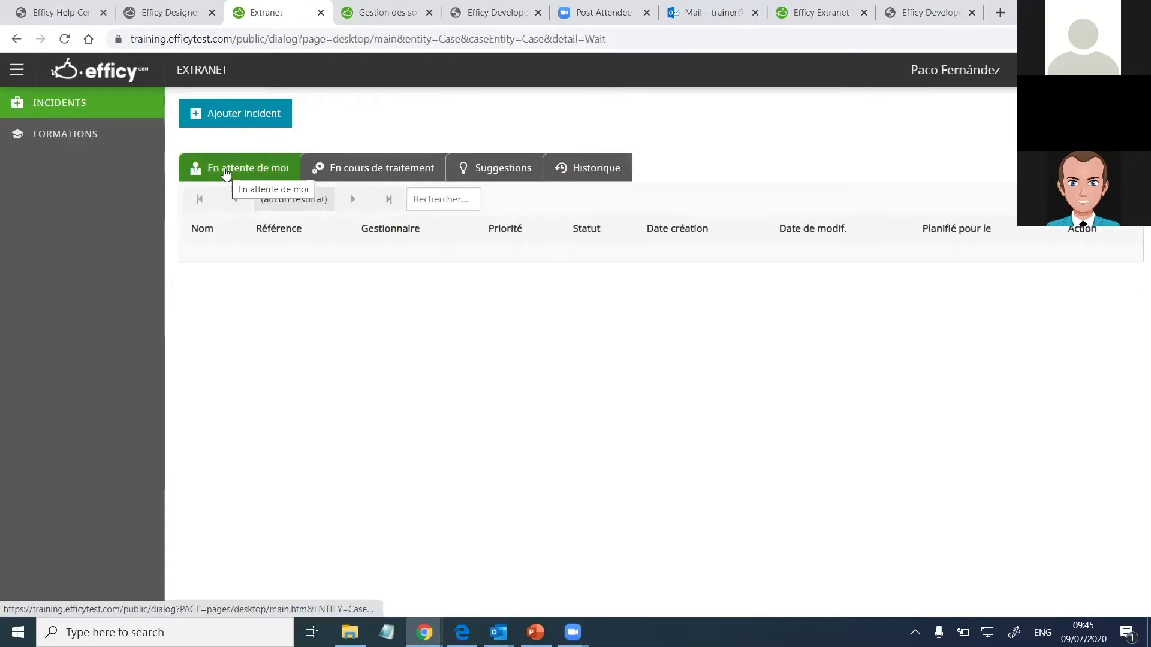
Step: Check the newly sent incident in the En cours de traitement list
{"action": "left_click", "coordinate": [334, 170]}
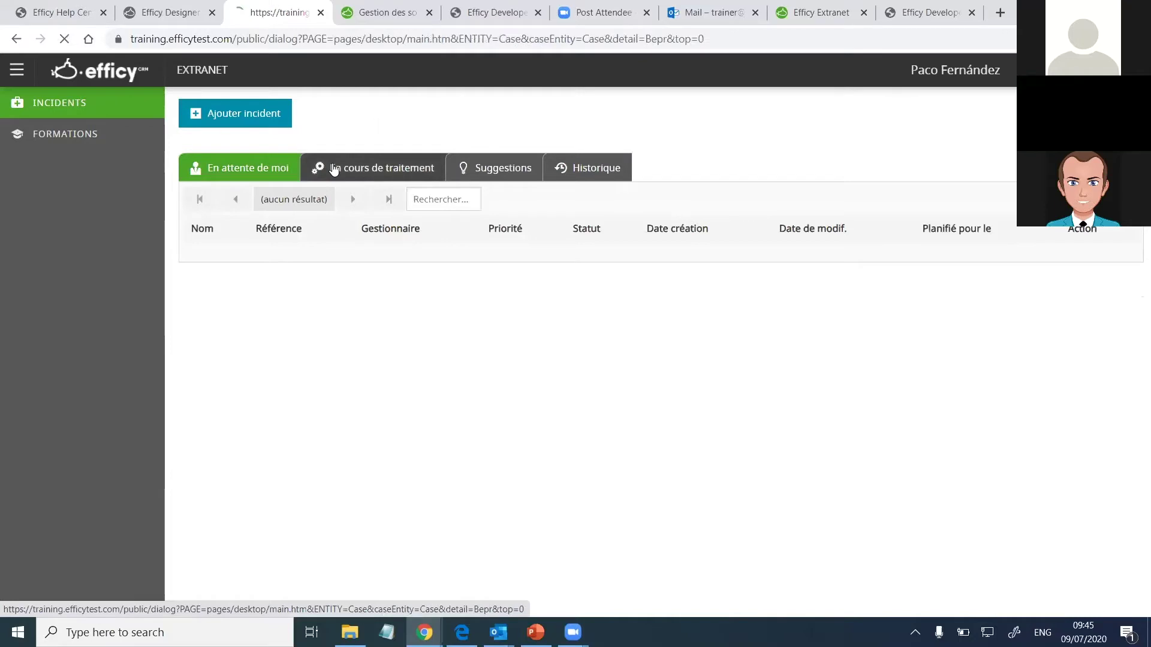
{"action": "left_click_drag", "start_coordinate": [257, 254], "coordinate": [247, 330]}
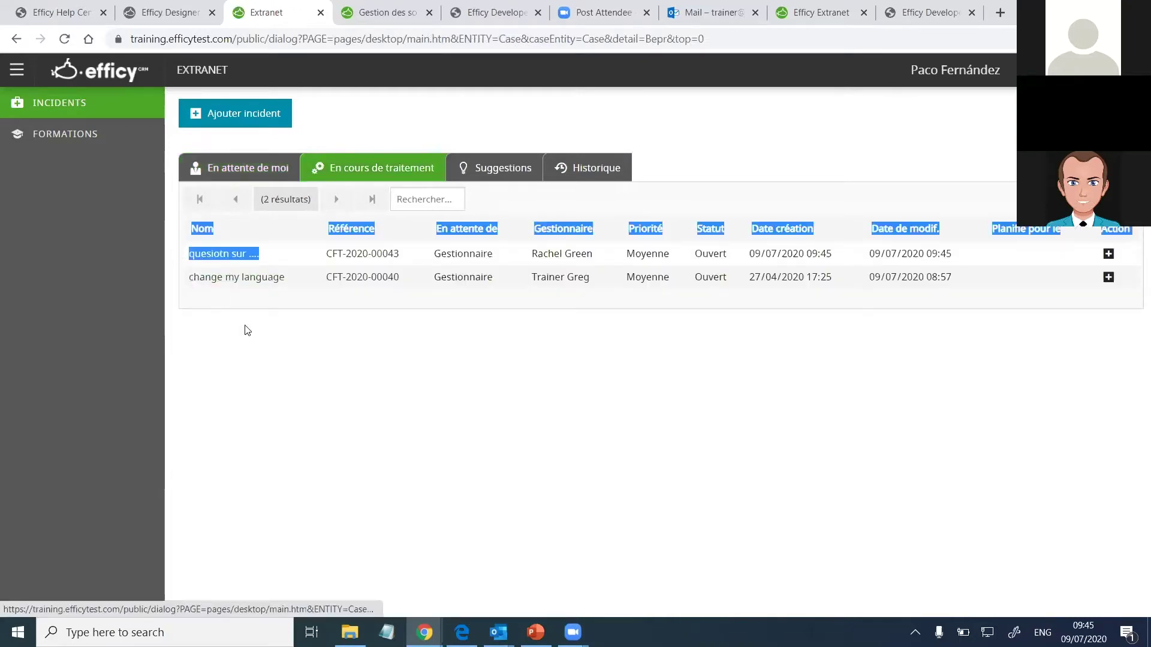
{"action": "left_click", "coordinate": [247, 331]}
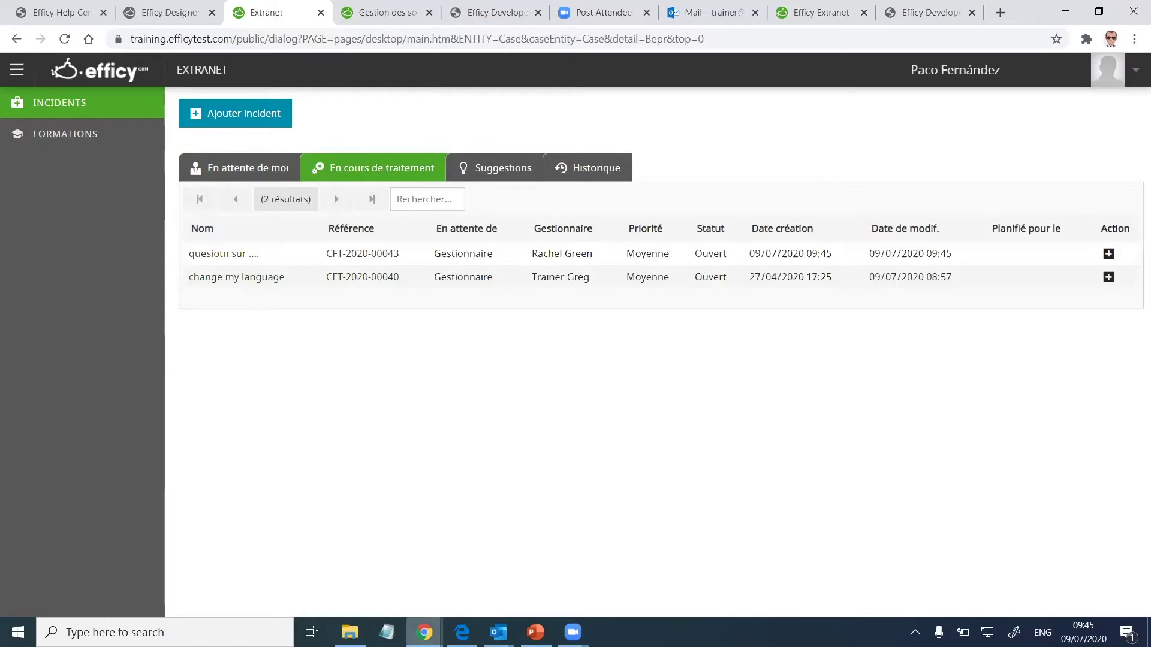
Step: Switch to the helpdesk CRM window, maximize it and show the incidents as a list to find the new question
{"action": "left_click", "coordinate": [434, 626]}
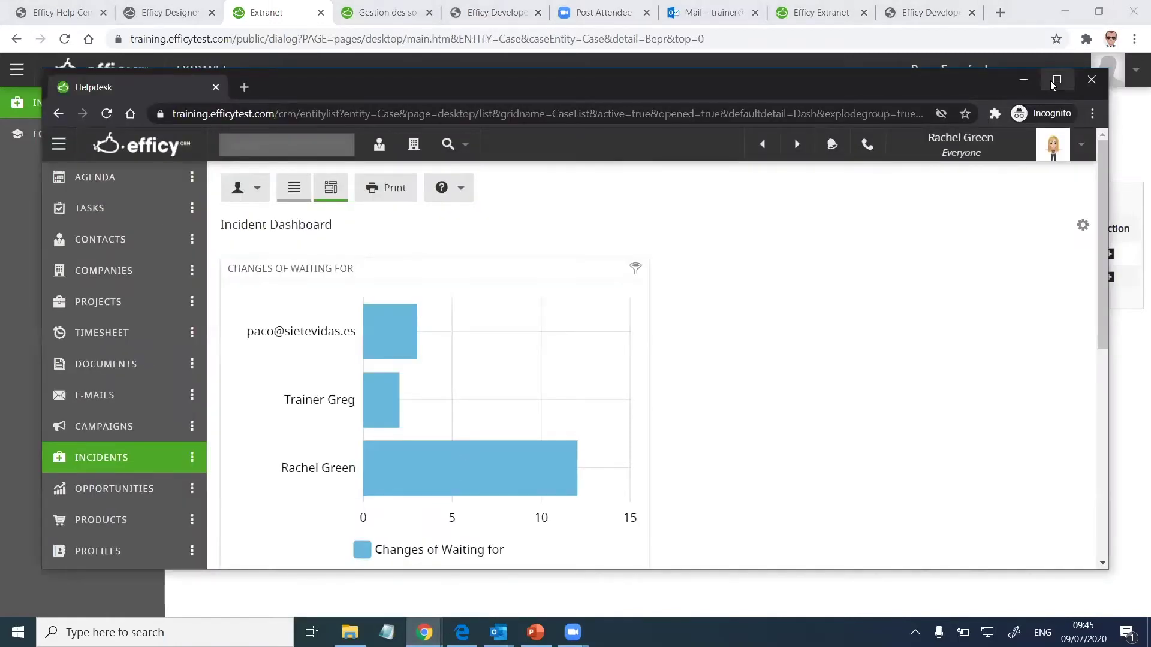
{"action": "left_click", "coordinate": [1057, 80]}
{"action": "mouse_move", "coordinate": [571, 265]}
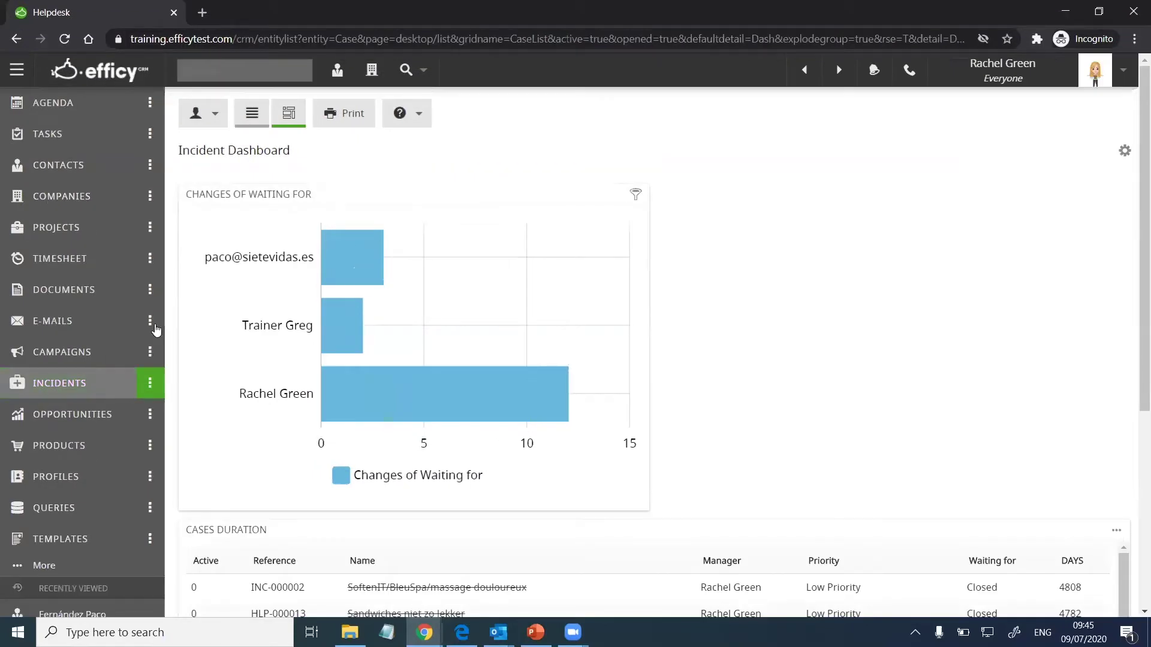
{"action": "left_click", "coordinate": [252, 115]}
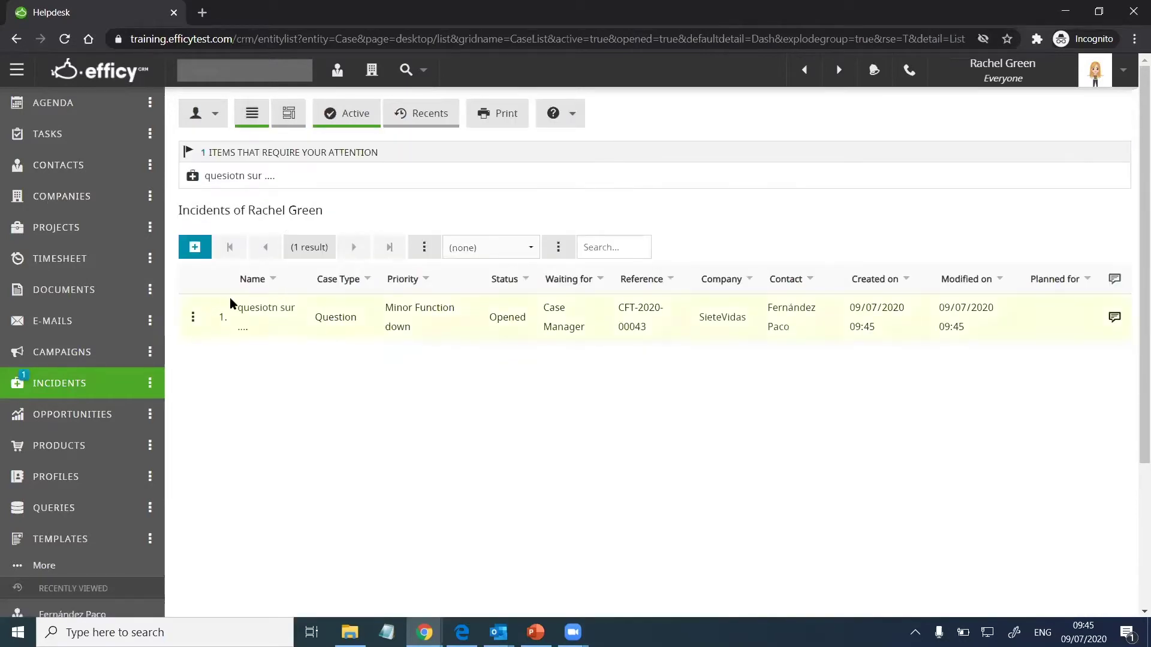
{"action": "left_click_drag", "start_coordinate": [238, 306], "coordinate": [284, 306]}
{"action": "left_click", "coordinate": [306, 384]}
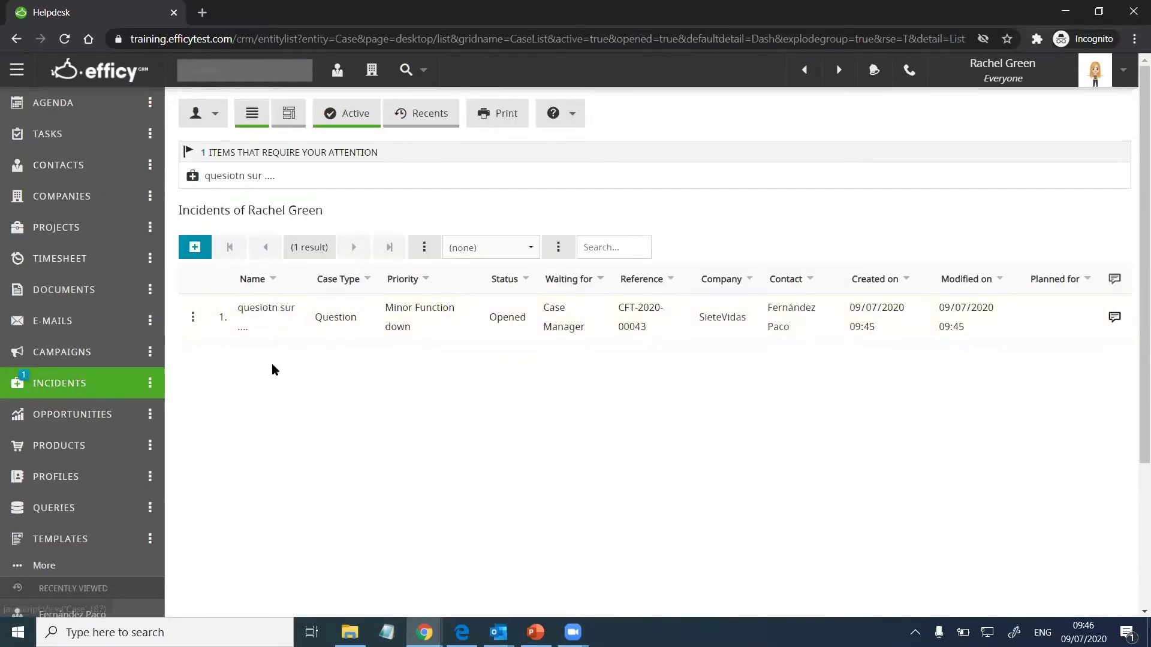
Step: Open the incident "quesiotn sur ...." for editing and look through its available case types and incident managers
{"action": "left_click", "coordinate": [270, 308]}
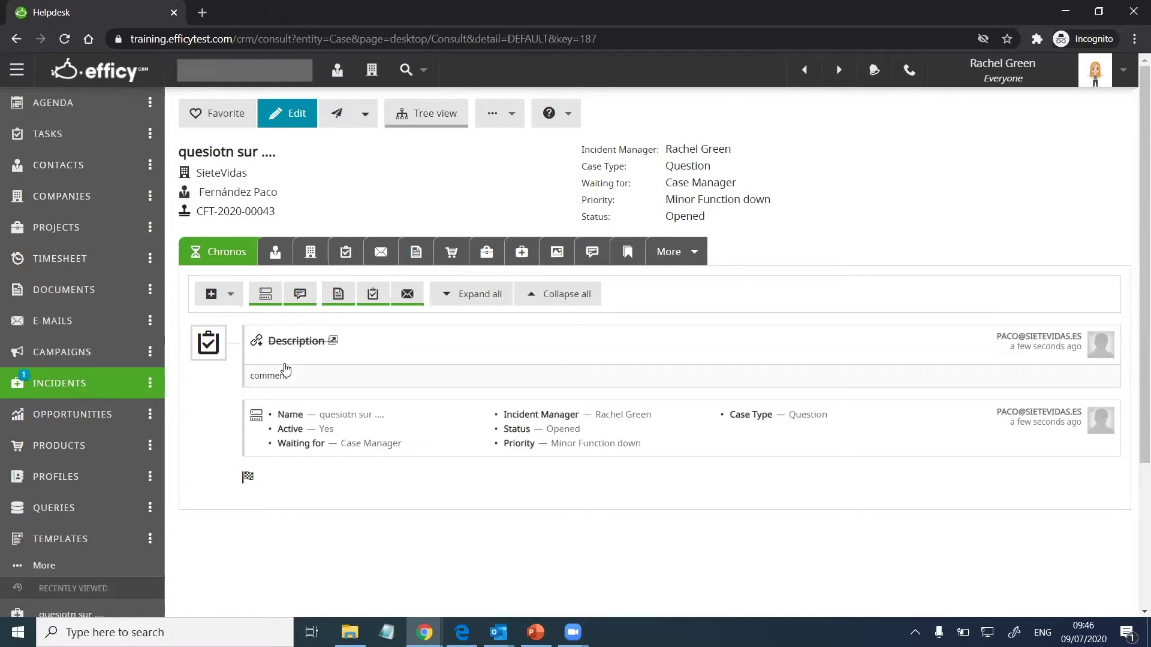
{"action": "left_click", "coordinate": [295, 114]}
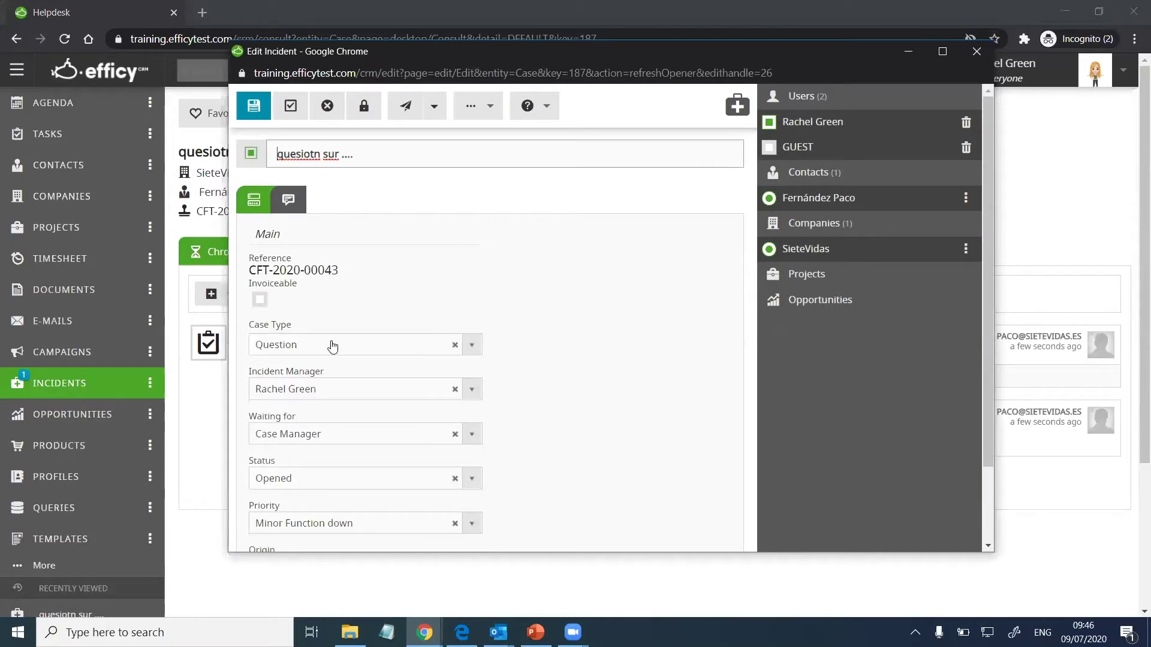
{"action": "left_click", "coordinate": [465, 349]}
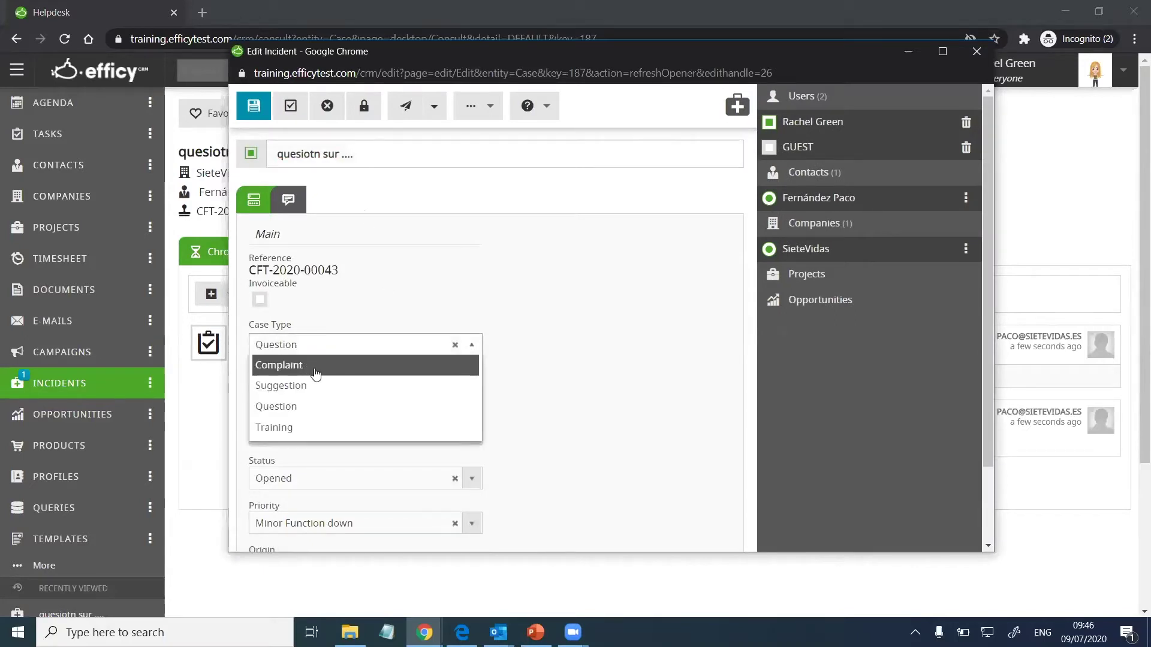
{"action": "left_click", "coordinate": [497, 405]}
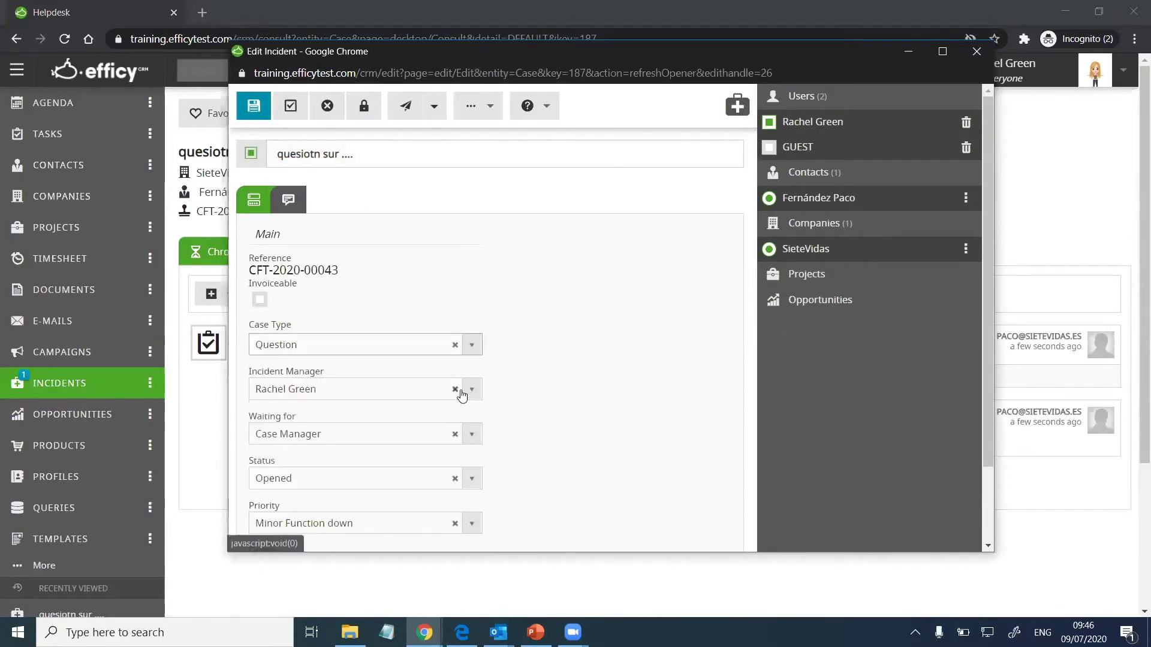
{"action": "left_click", "coordinate": [471, 390]}
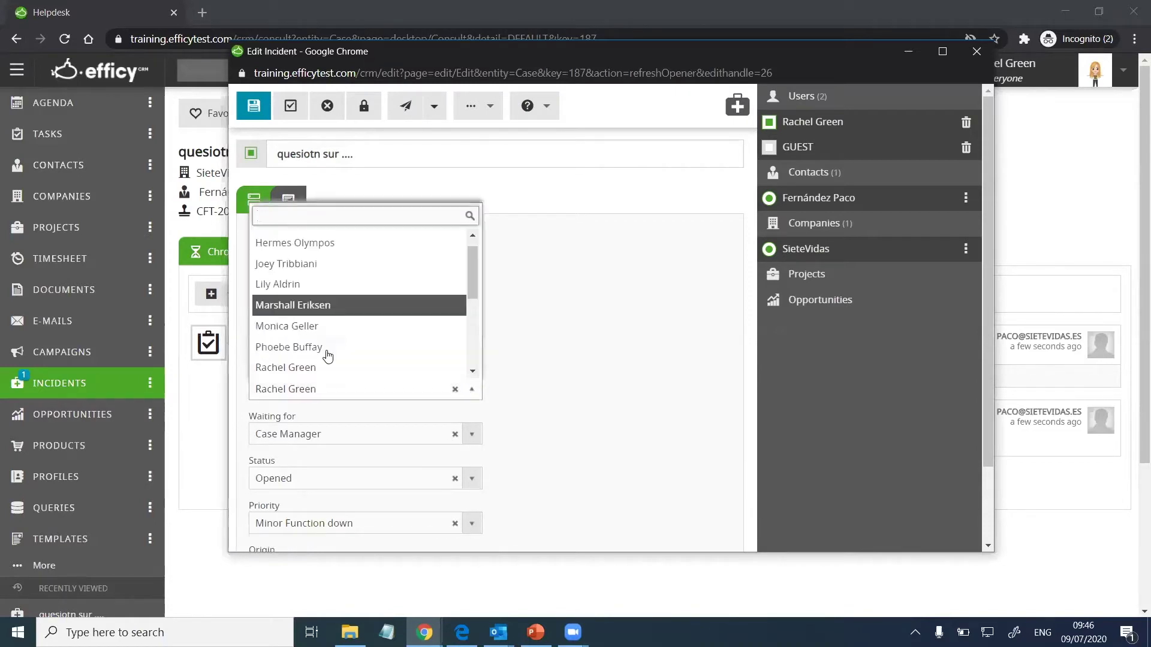
{"action": "left_click", "coordinate": [548, 323]}
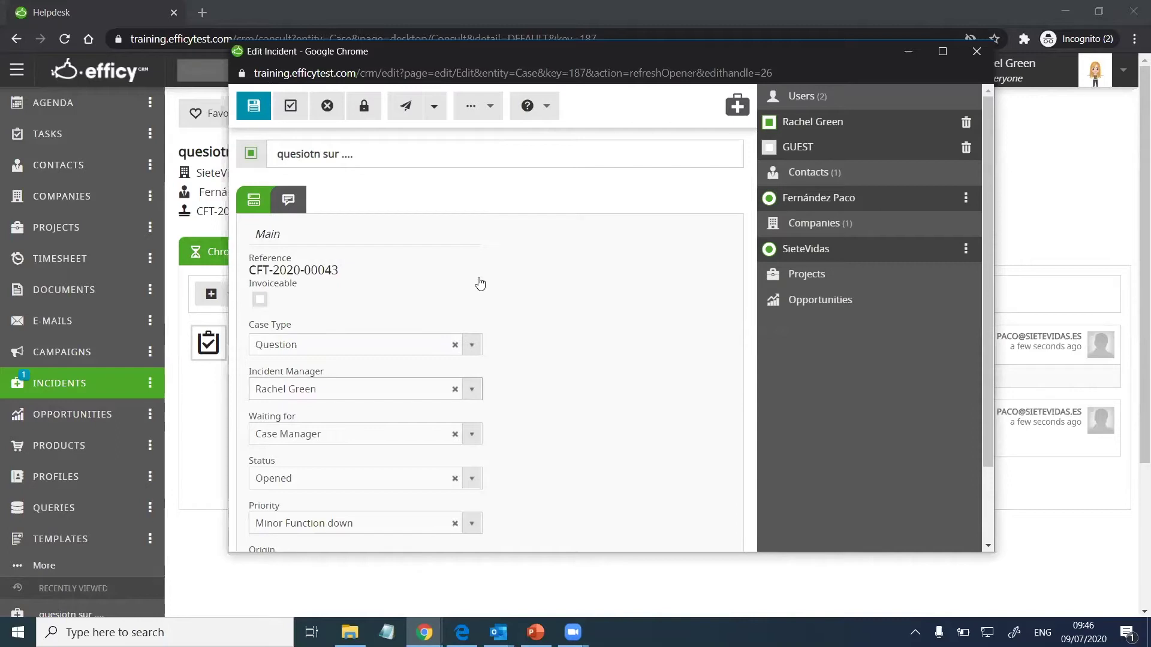
Step: Reassign the incident to the last trainer in the incident manager choices and save it
{"action": "left_click", "coordinate": [471, 389]}
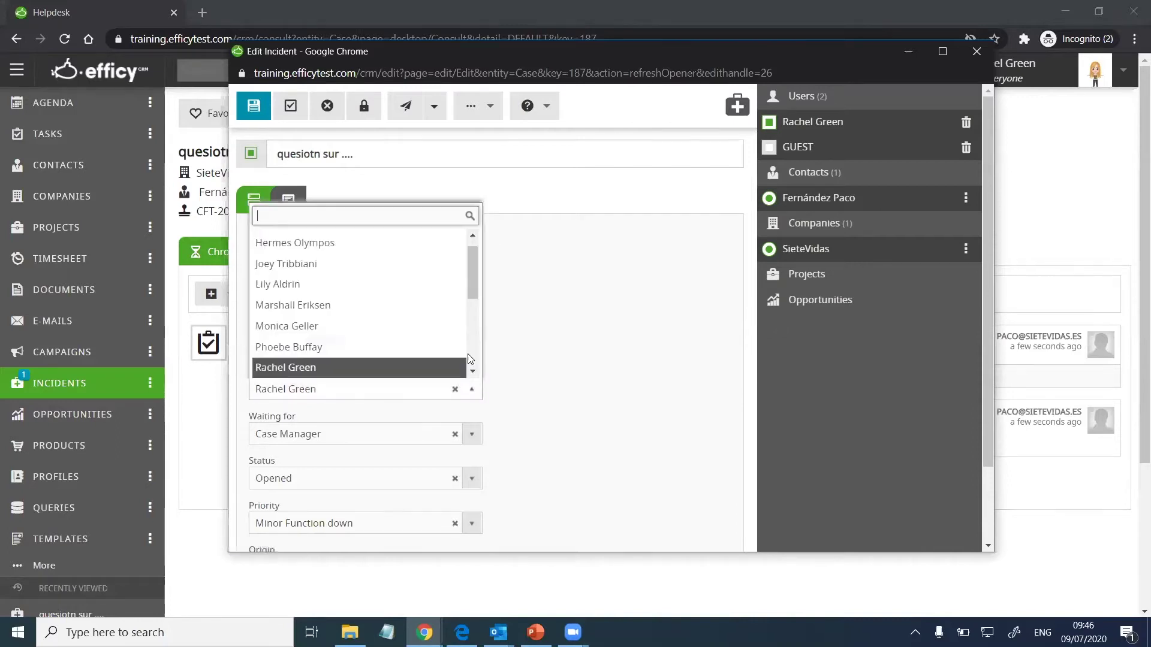
{"action": "left_click_drag", "start_coordinate": [473, 282], "coordinate": [471, 332]}
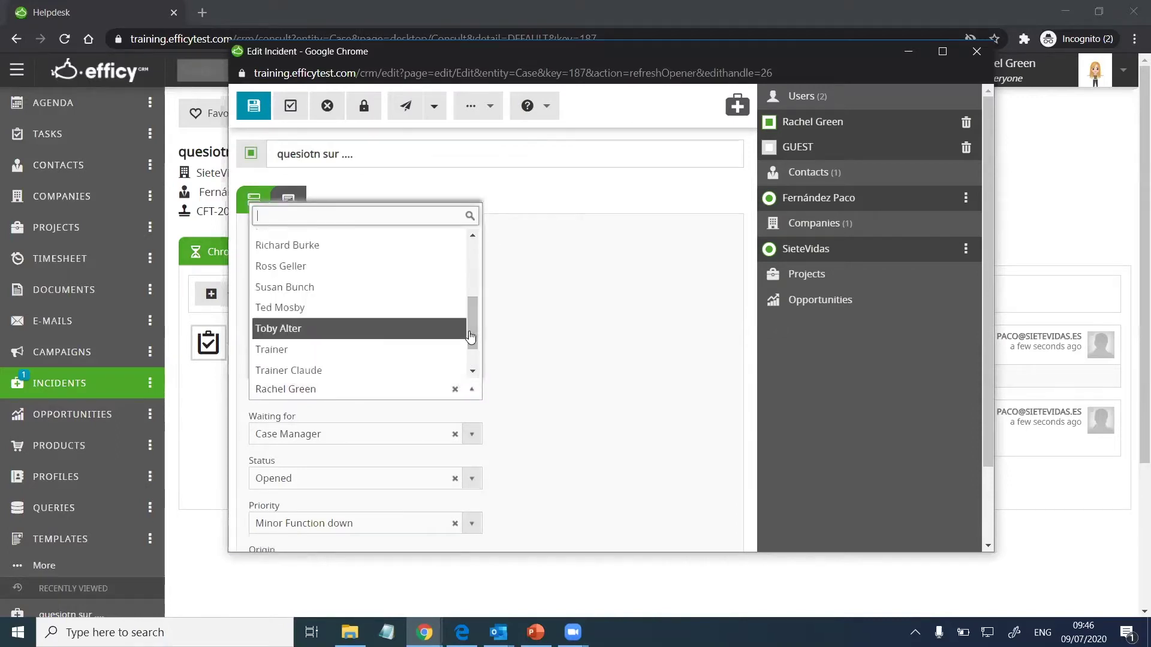
{"action": "scroll", "coordinate": [393, 324], "scroll_direction": "down", "scroll_amount": 2}
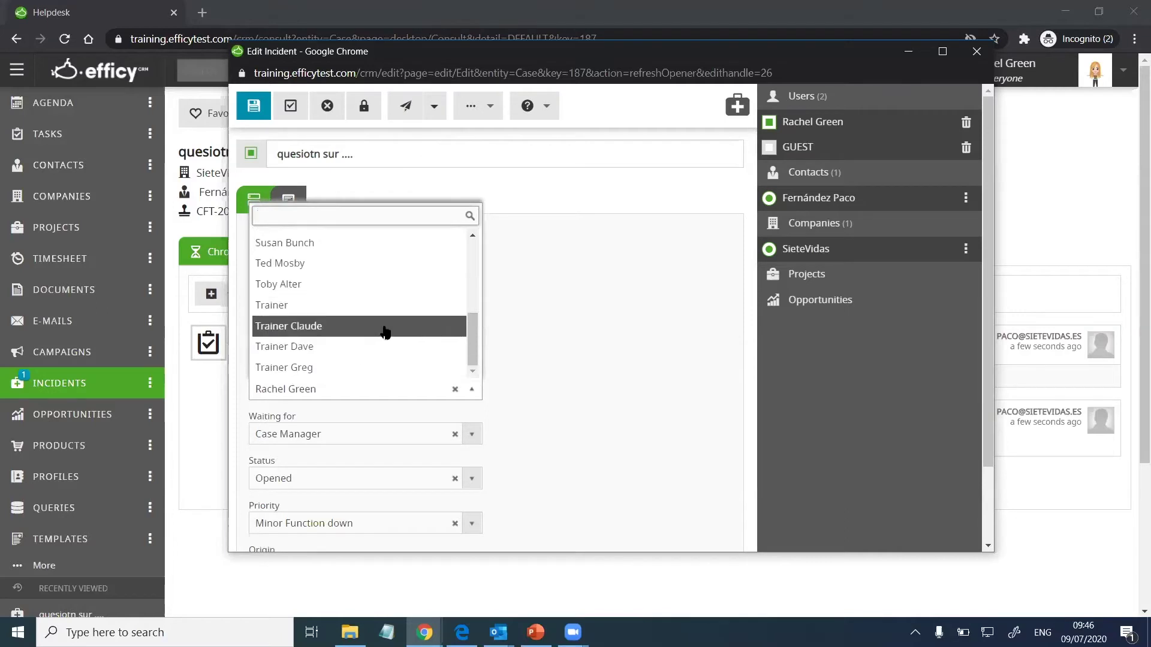
{"action": "left_click", "coordinate": [352, 372]}
{"action": "left_click", "coordinate": [249, 113]}
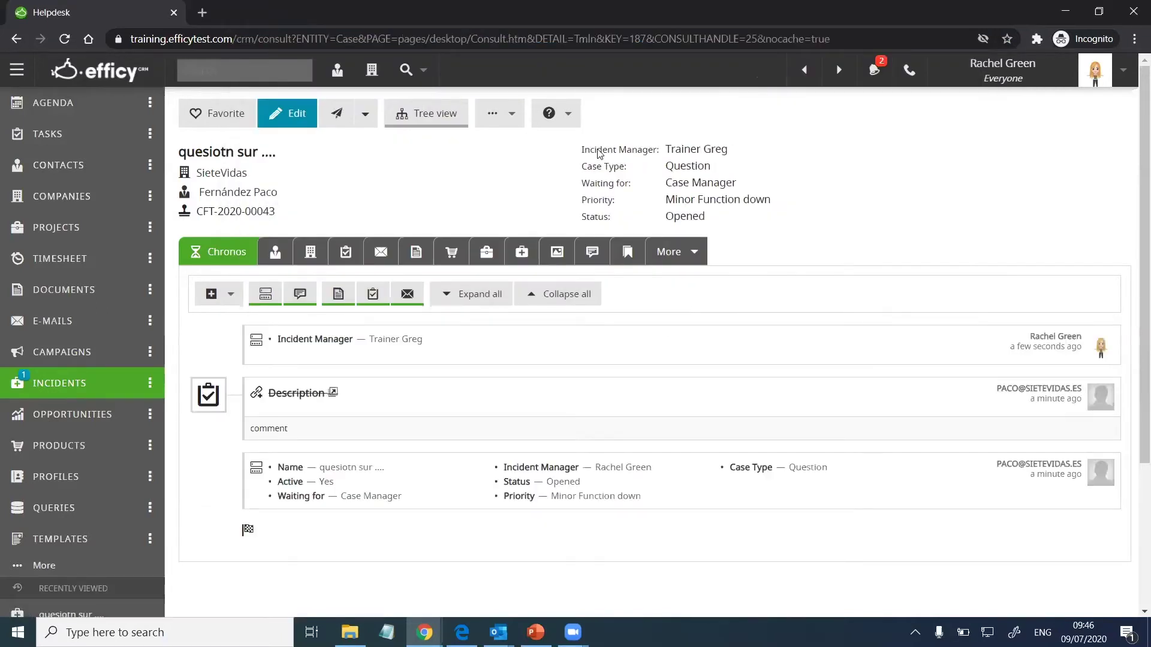
Step: Check the incident's assigned manager and review the notification about the creation of CFT-2020-00043
{"action": "left_click_drag", "start_coordinate": [580, 155], "coordinate": [731, 159]}
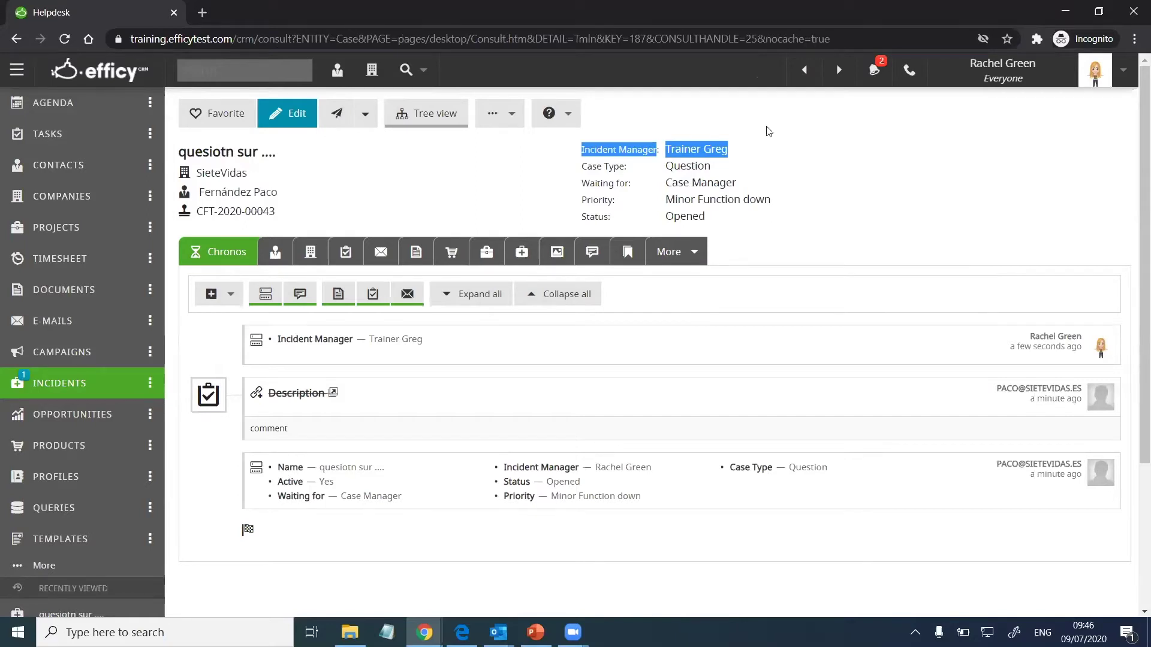
{"action": "left_click", "coordinate": [874, 71]}
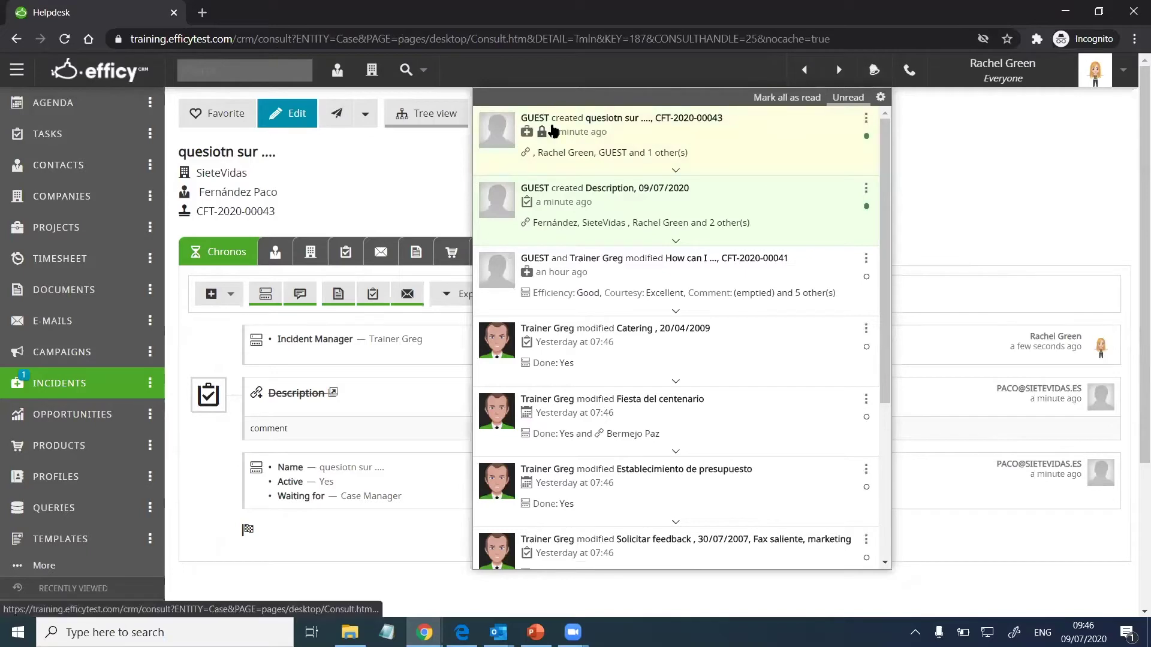
{"action": "left_click", "coordinate": [867, 136]}
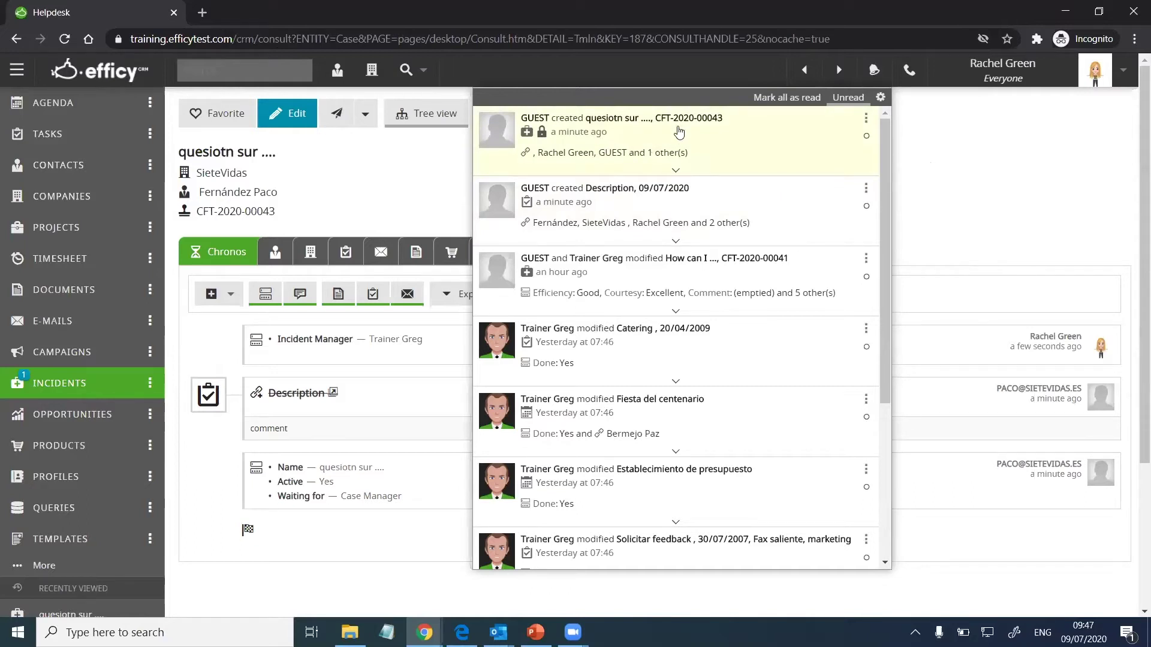
{"action": "left_click", "coordinate": [946, 206]}
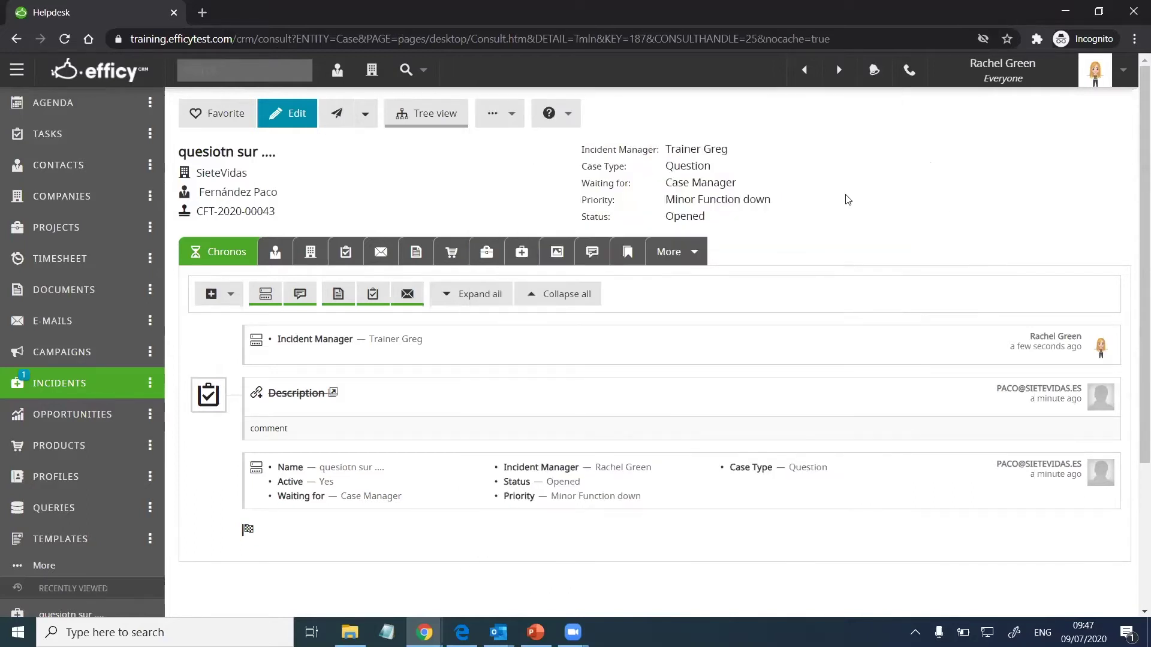
{"action": "left_click", "coordinate": [1123, 70]}
Step: Switch to the newly assigned trainer's CRM session and open incident CFT-2020-00043 from its modification notification
{"action": "mouse_move", "coordinate": [424, 632]}
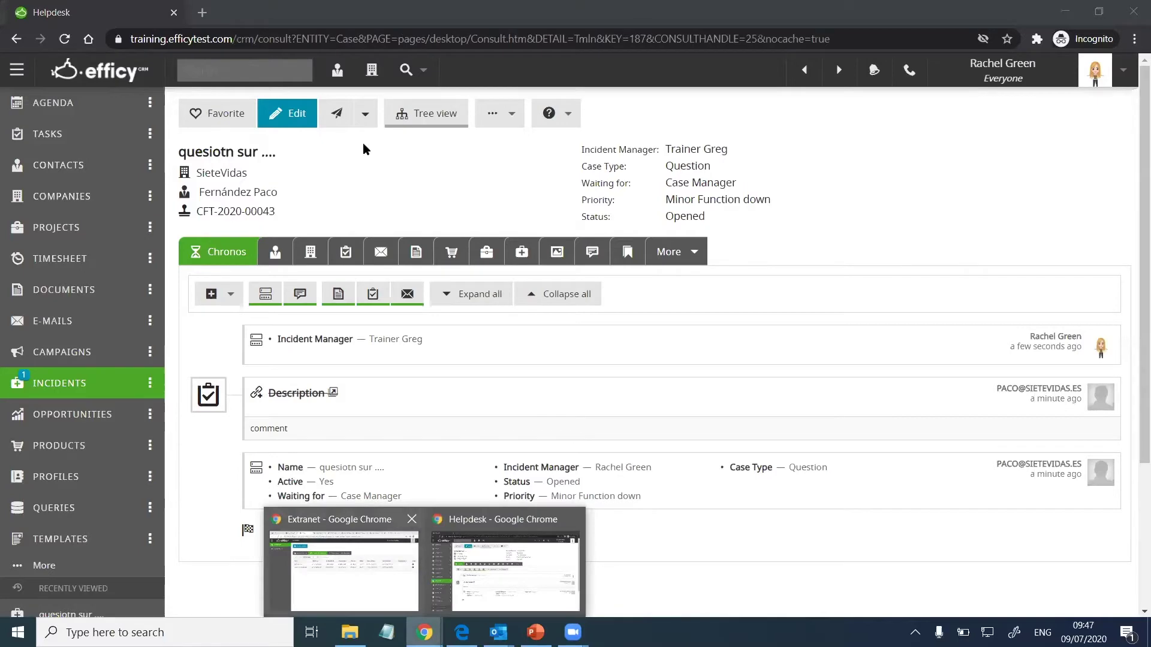
{"action": "left_click", "coordinate": [362, 555]}
{"action": "key", "text": "ctrl+Tab"}
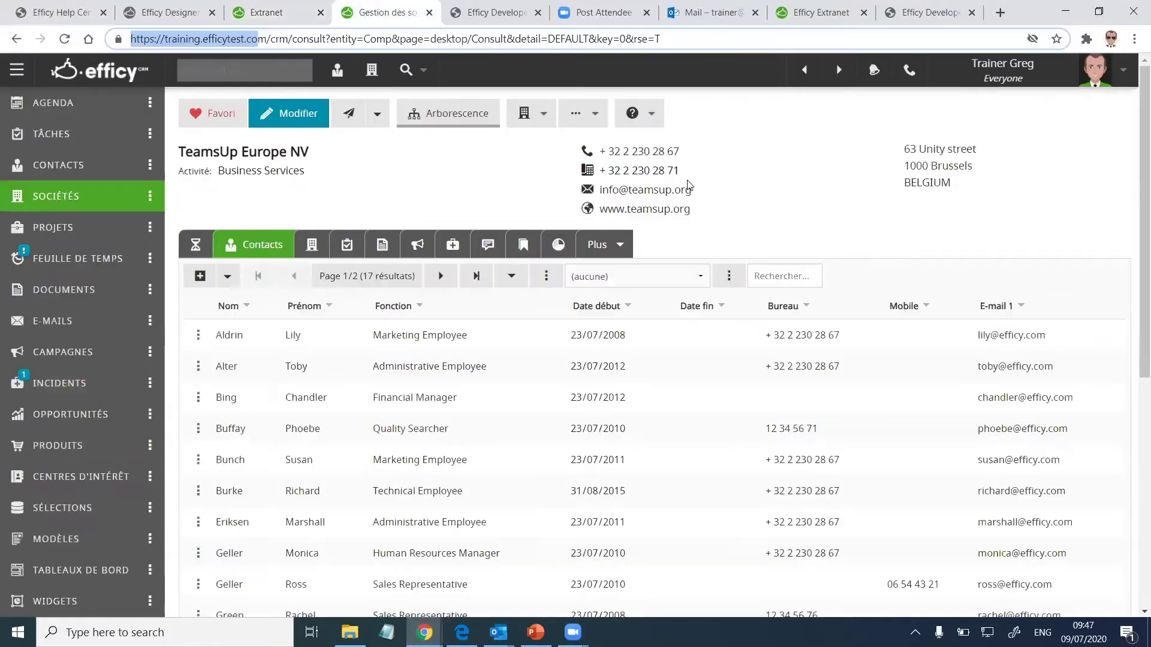
{"action": "left_click", "coordinate": [874, 70]}
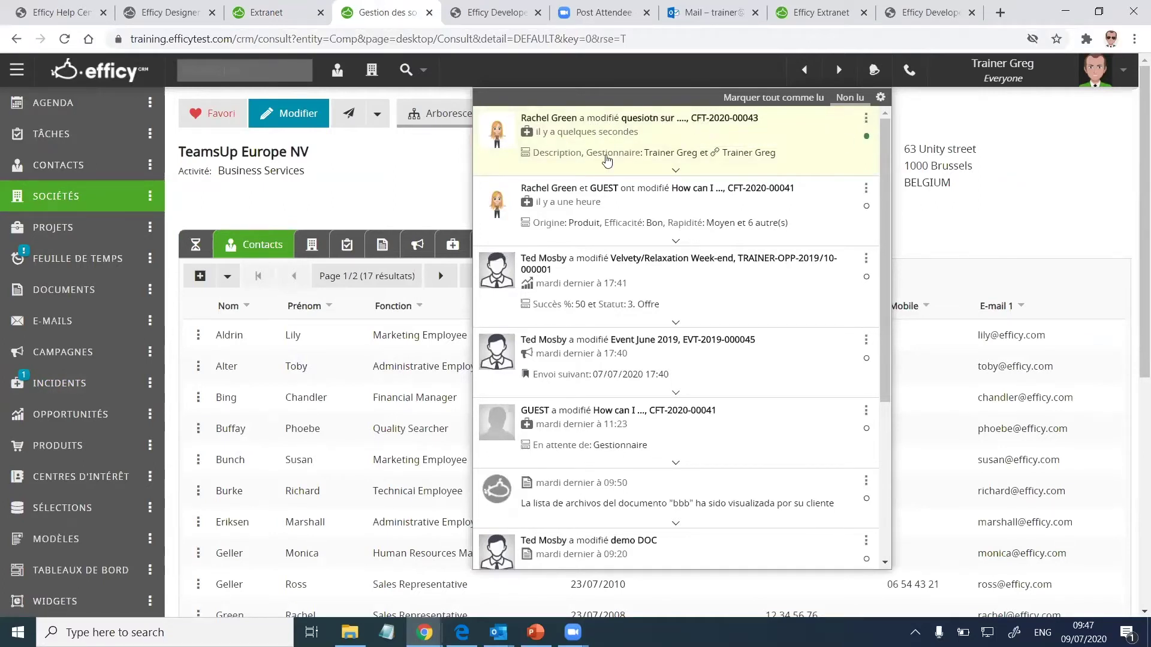
{"action": "left_click", "coordinate": [711, 150]}
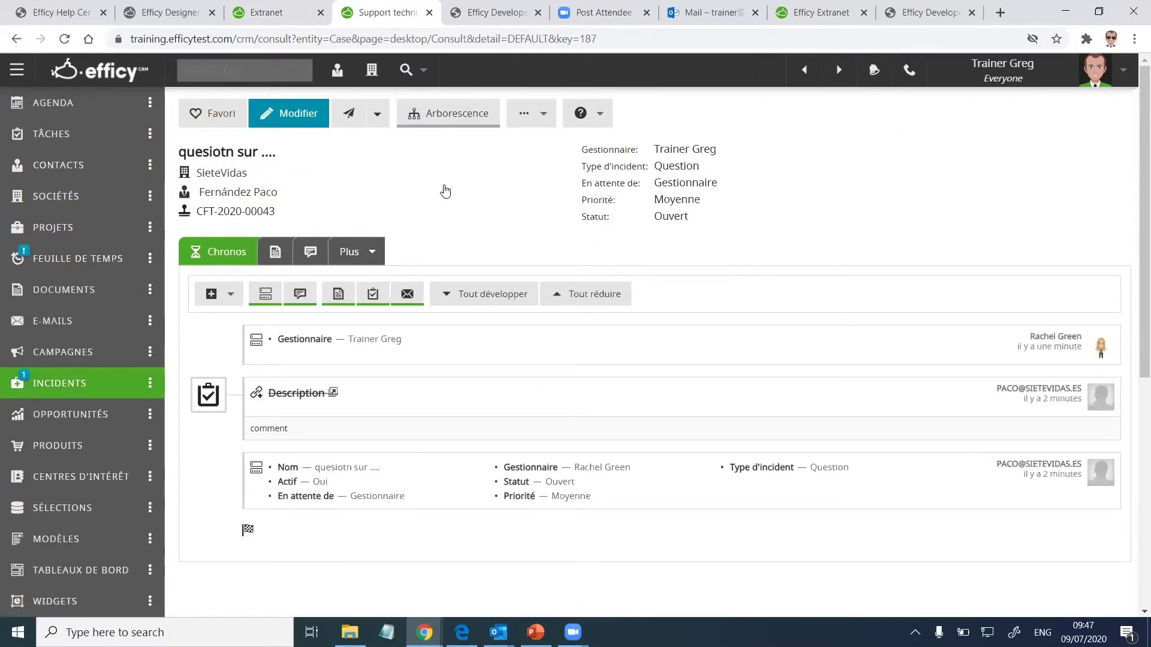
Step: Show the trainer's own incidents and open the question "quesiotn sur ...." from the list
{"action": "left_click", "coordinate": [60, 383]}
{"action": "left_click_drag", "start_coordinate": [310, 367], "coordinate": [220, 367]}
{"action": "left_click_drag", "start_coordinate": [208, 216], "coordinate": [330, 230]}
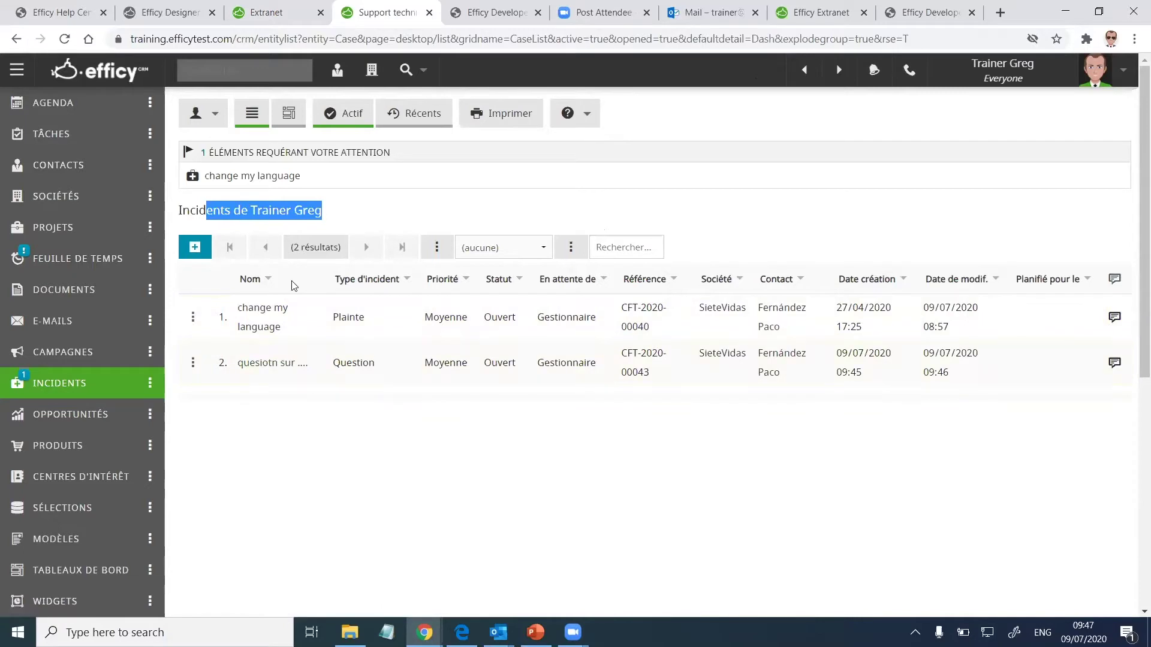
{"action": "left_click", "coordinate": [297, 364]}
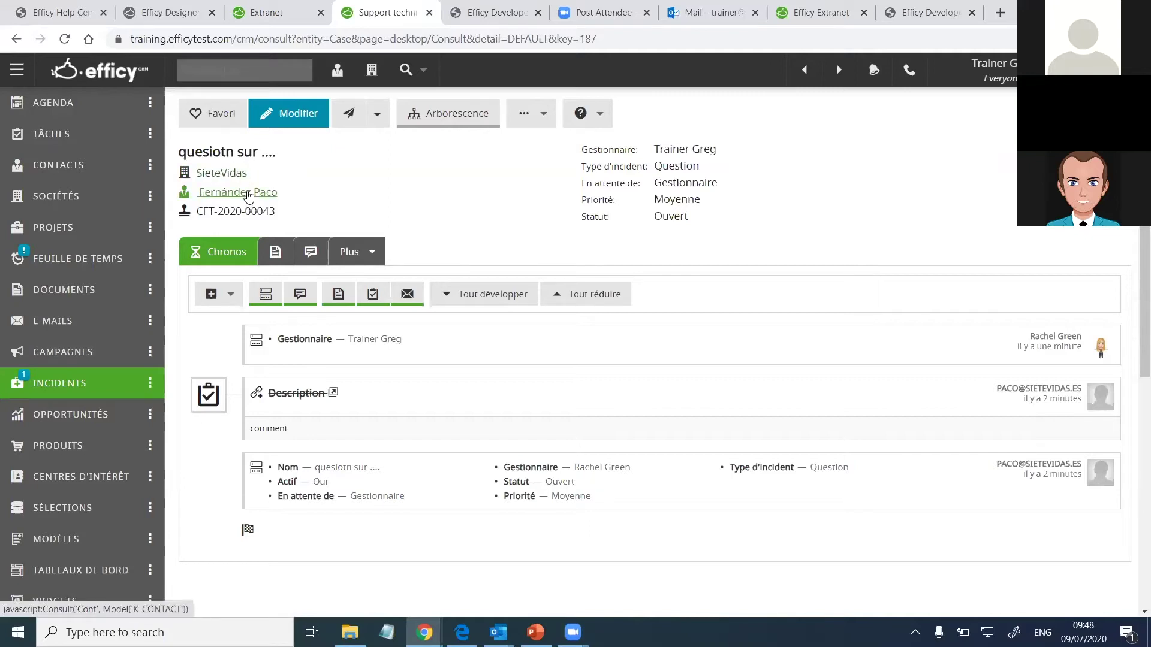
Step: Add a task to the incident with a comment that greets the customer, reads "esqjrqj detais" and ends with the trainer's first name
{"action": "left_click", "coordinate": [216, 298]}
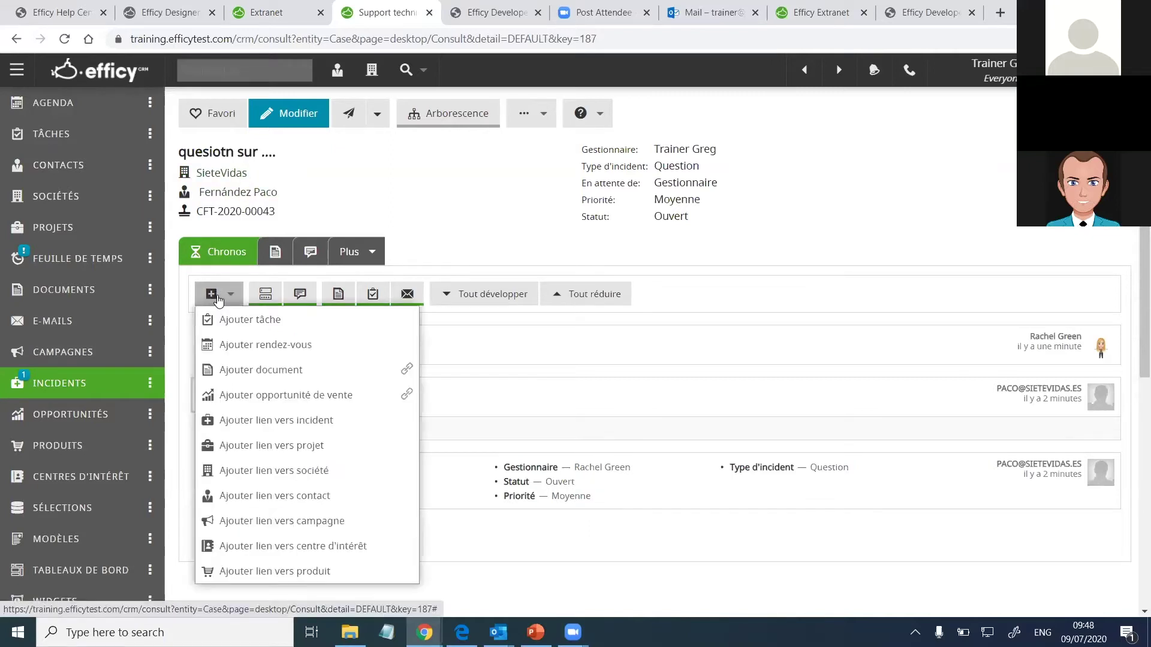
{"action": "left_click", "coordinate": [280, 316]}
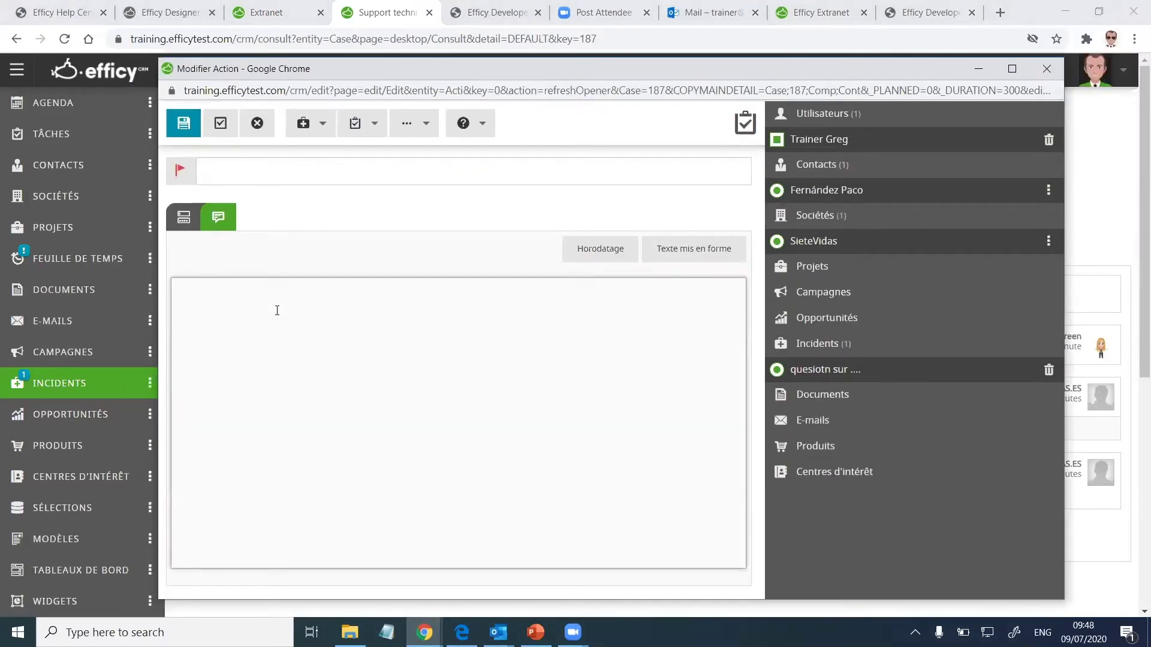
{"action": "type", "text": "Bo"}
{"action": "type", "text": "njour Paco "}
{"action": "type", "text": "esqirqj deta"}
{"action": "type", "text": "is"}
{"action": "key", "text": "Return"}
{"action": "type", "text": "greg"}
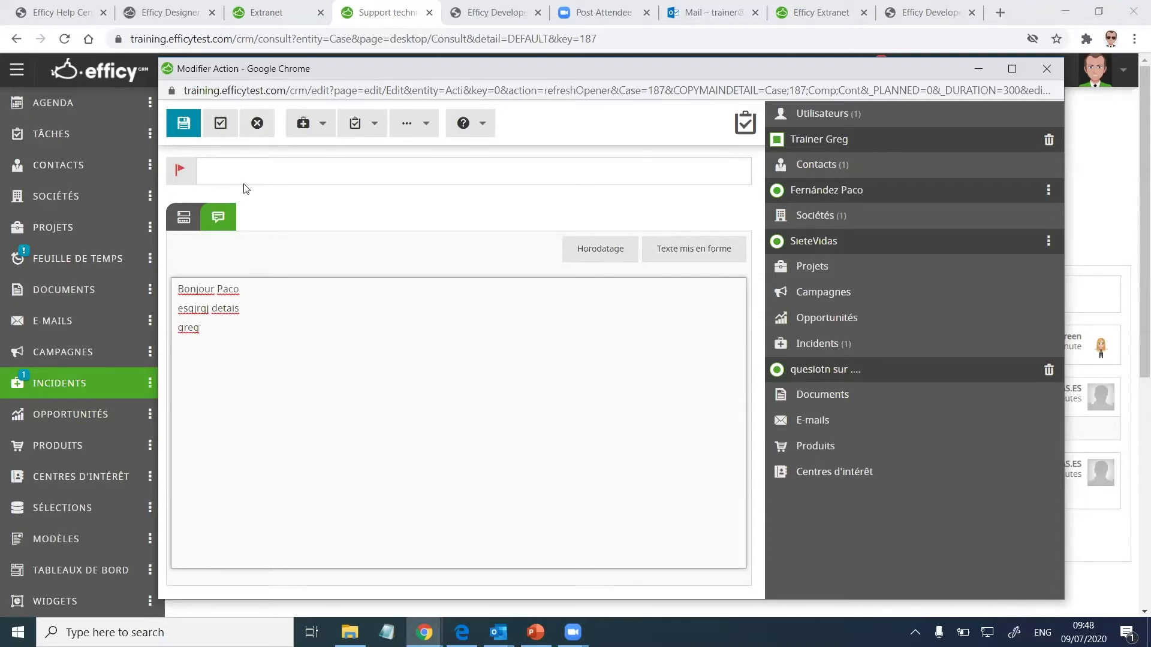
Step: Look over the task's incident actions and give the task the title "info"
{"action": "left_click", "coordinate": [322, 127]}
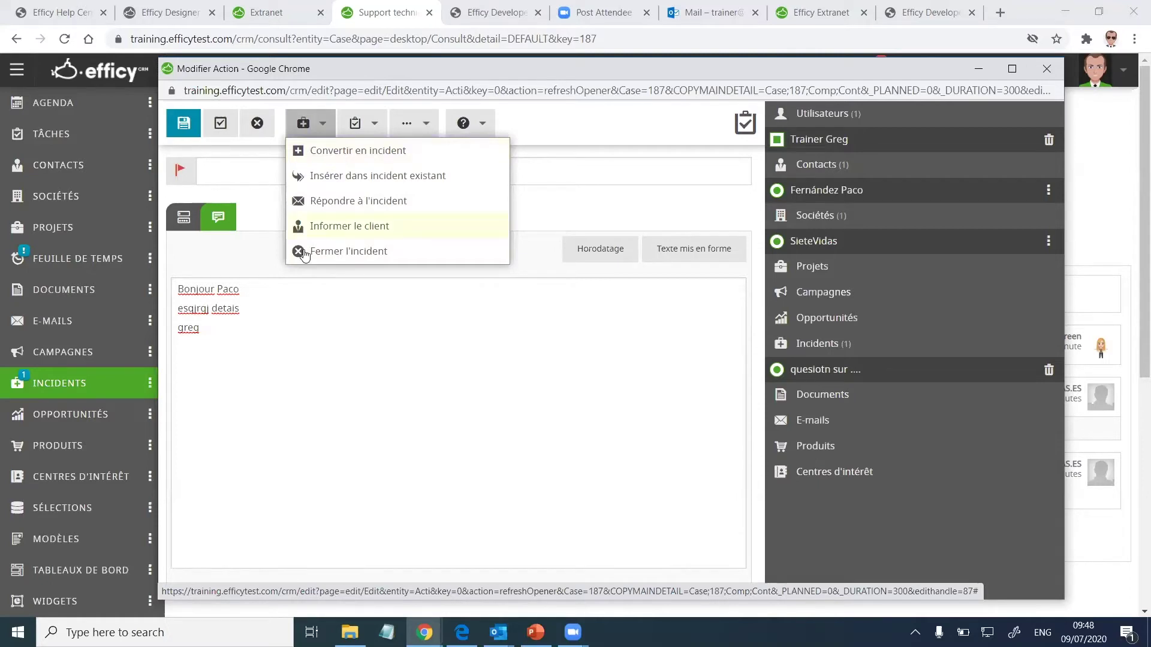
{"action": "left_click", "coordinate": [228, 298]}
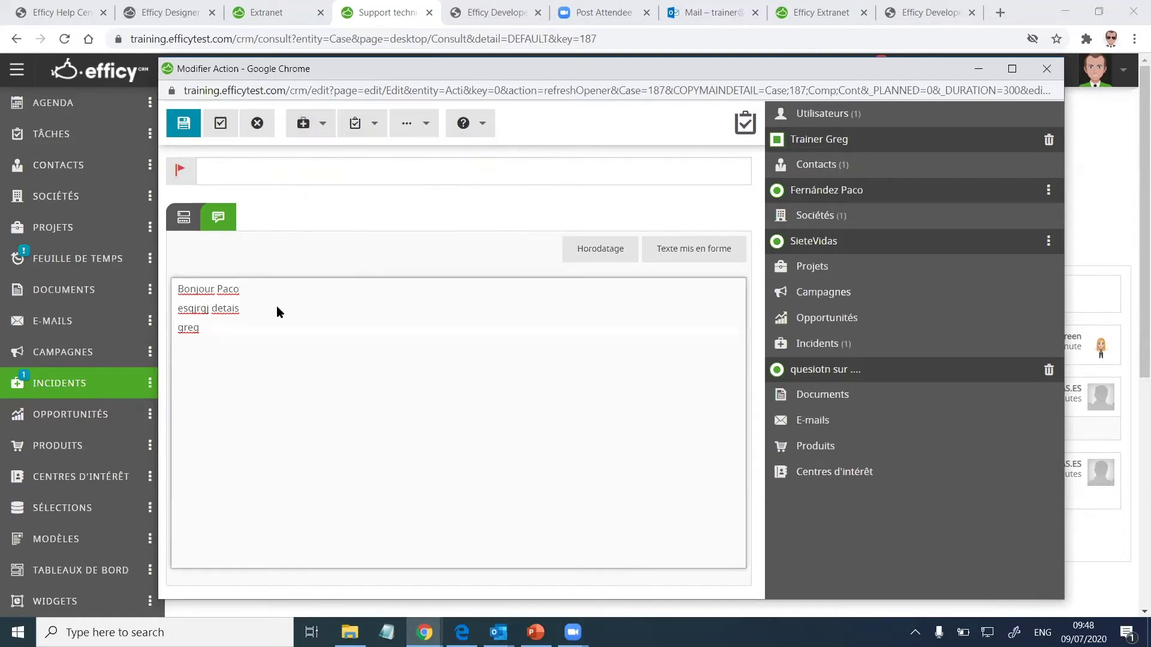
{"action": "left_click", "coordinate": [253, 171]}
{"action": "type", "text": "info"}
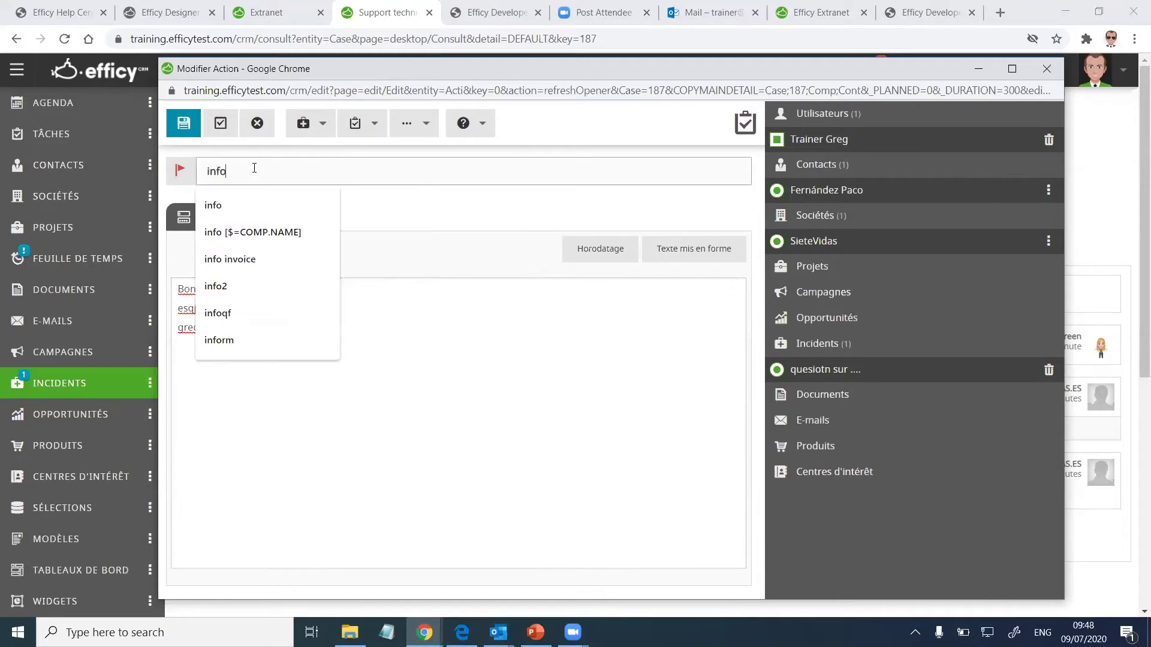
{"action": "left_click", "coordinate": [521, 396]}
Step: Review the task's incident actions alongside the En attente de values of the incident and the incidents list
{"action": "left_click", "coordinate": [322, 124]}
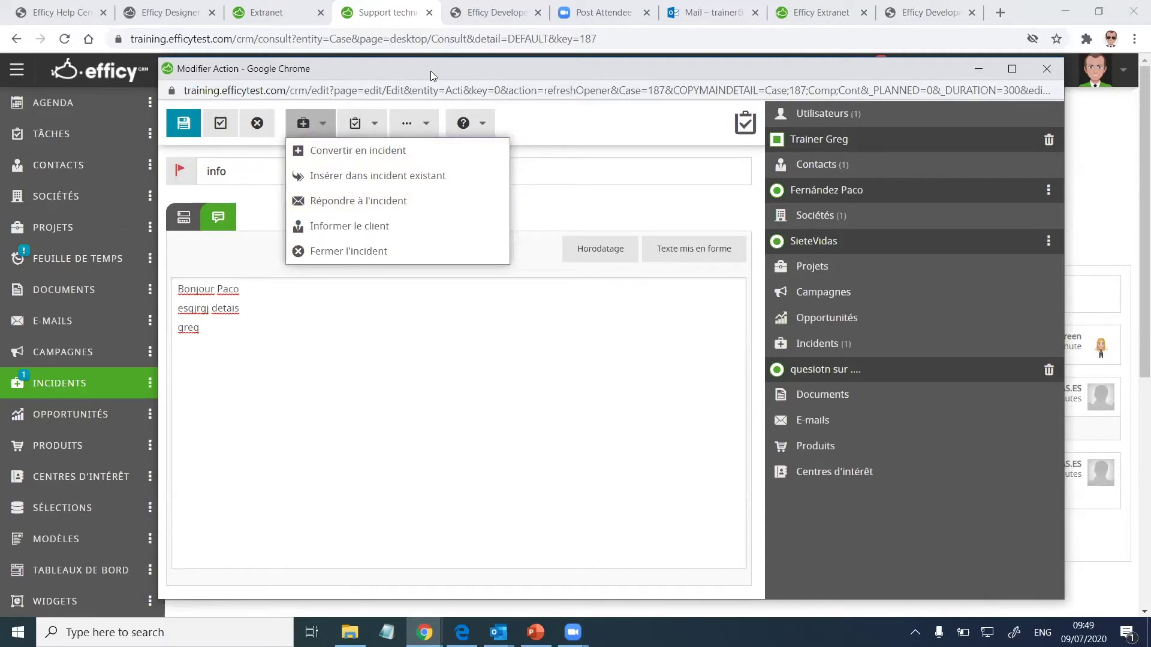
{"action": "left_click_drag", "start_coordinate": [431, 71], "coordinate": [440, 240]}
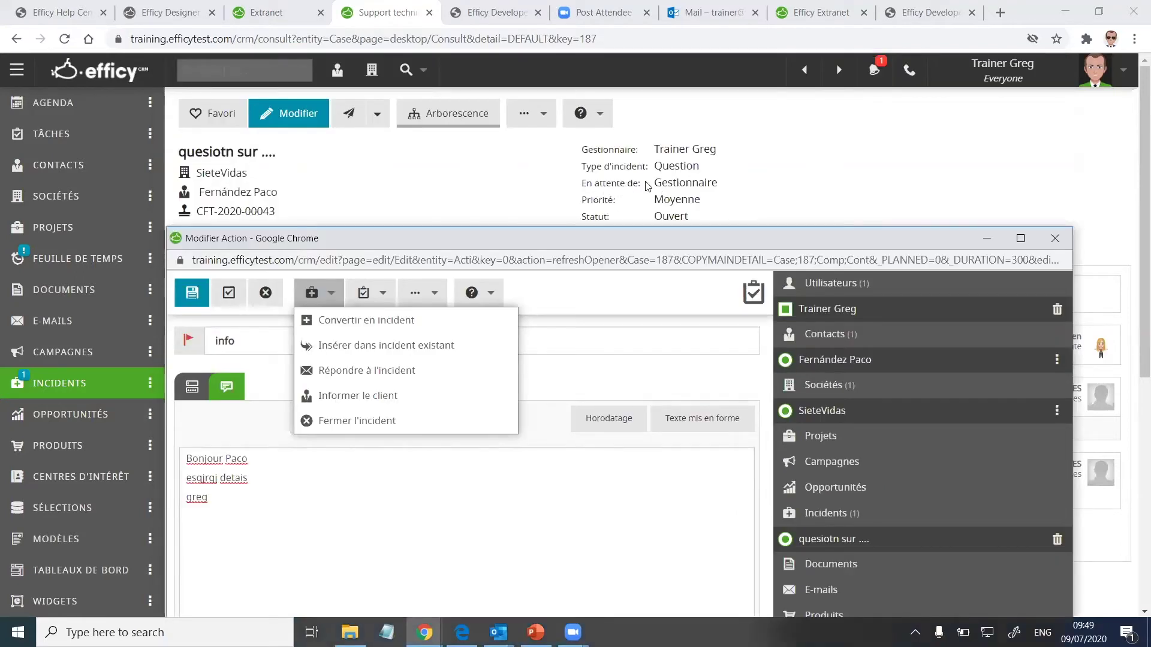
{"action": "left_click", "coordinate": [109, 393]}
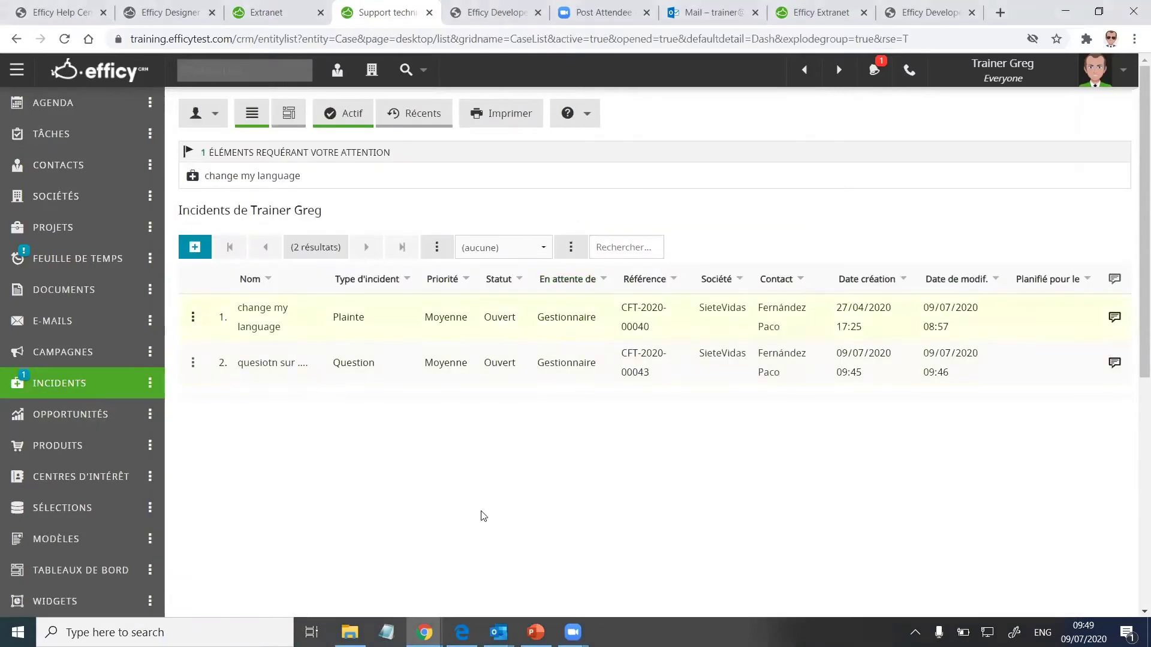
{"action": "mouse_move", "coordinate": [438, 629]}
{"action": "left_click", "coordinate": [585, 552]}
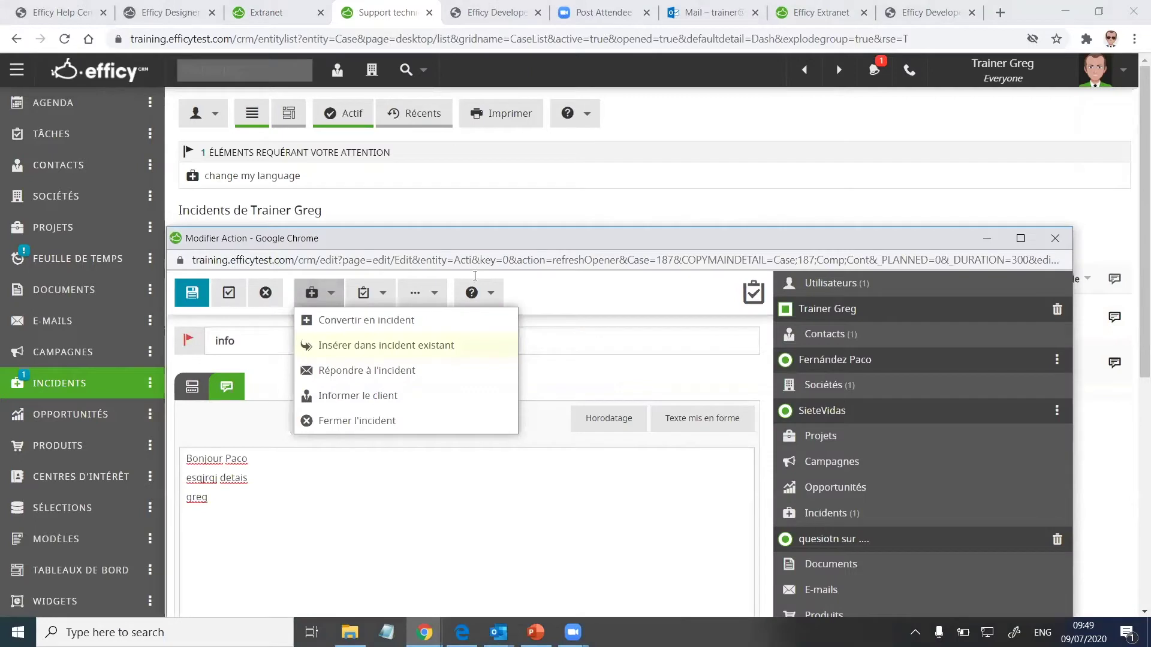
{"action": "left_click_drag", "start_coordinate": [474, 235], "coordinate": [457, 65]}
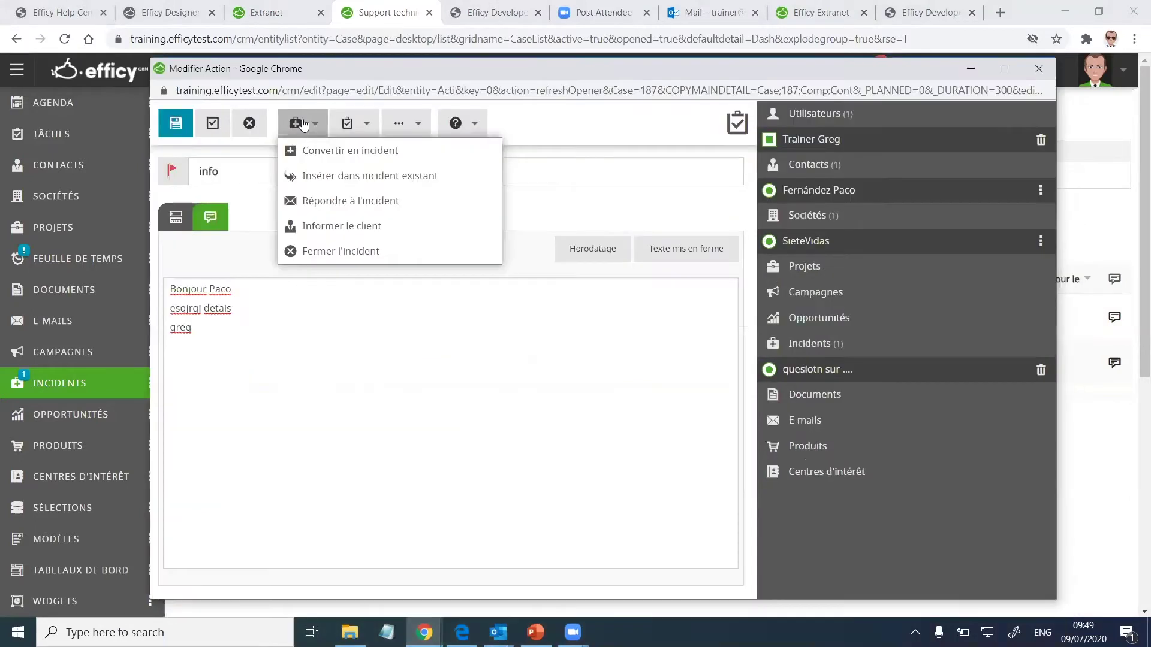
Step: Answer the incident with Répondre à l'incident and review the subject and incident name in the generated Outlook e-mail
{"action": "left_click", "coordinate": [342, 202]}
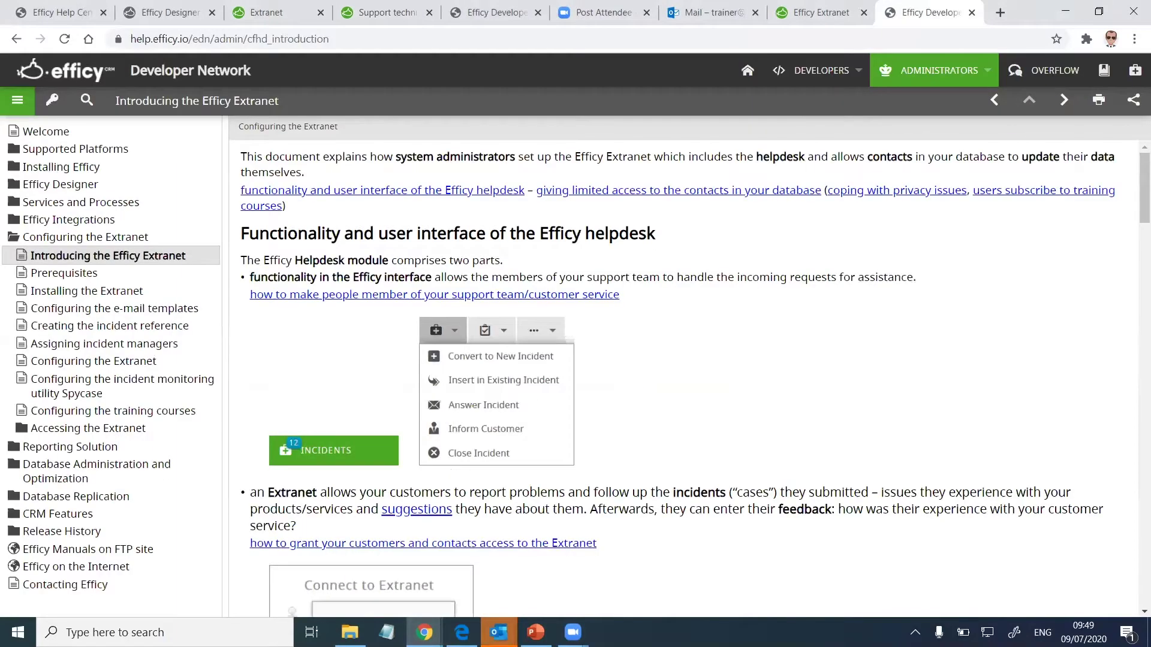
{"action": "mouse_move", "coordinate": [499, 632]}
{"action": "left_click", "coordinate": [621, 568]}
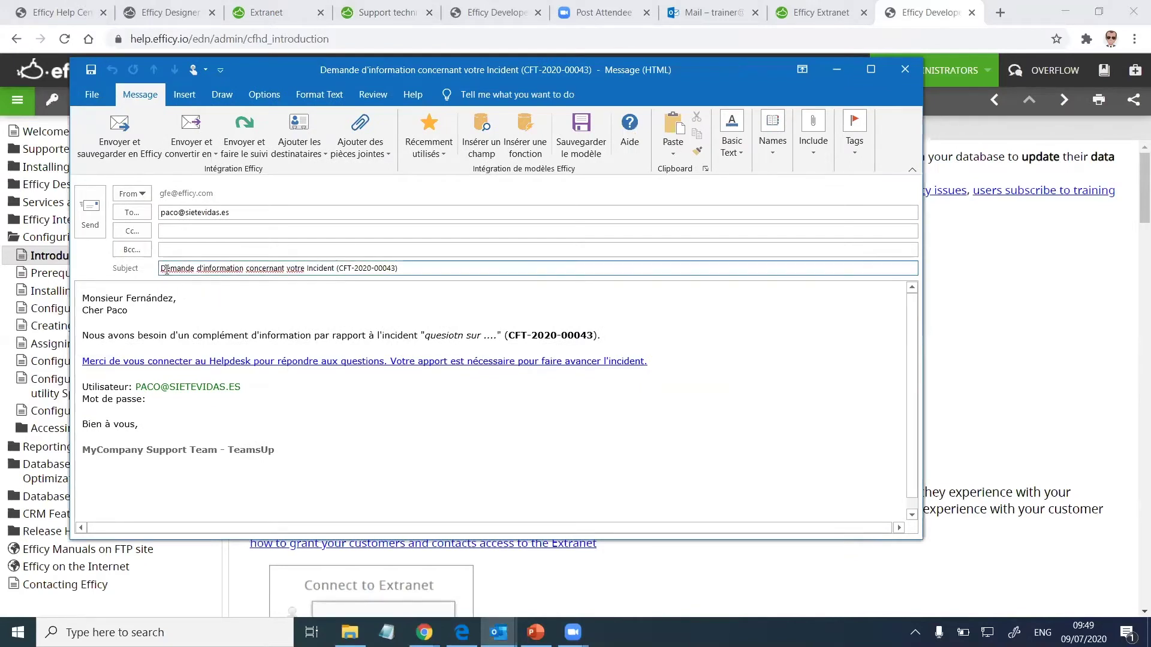
{"action": "left_click_drag", "start_coordinate": [161, 268], "coordinate": [397, 268]}
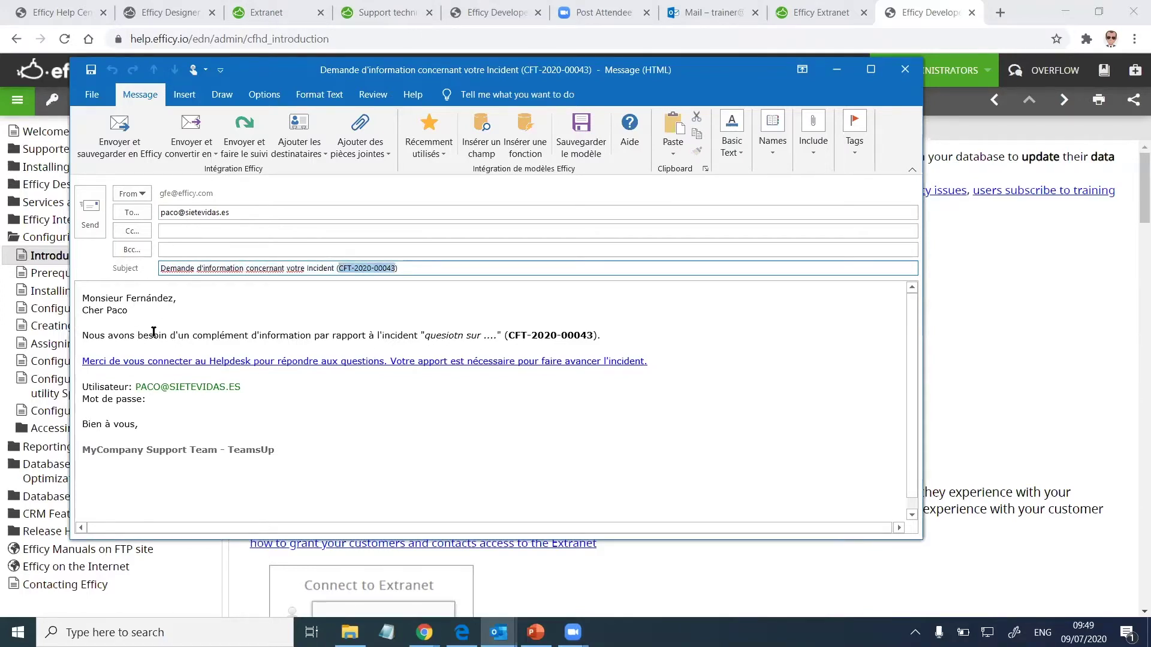
{"action": "left_click_drag", "start_coordinate": [425, 336], "coordinate": [483, 339]}
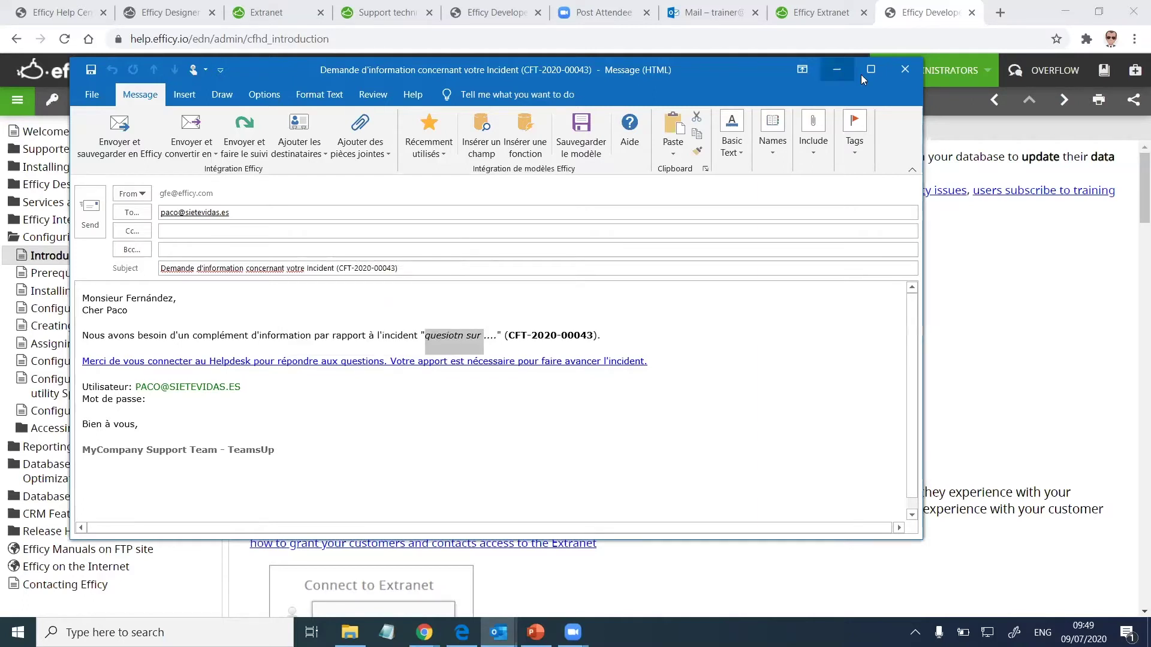
Step: Discard the generated Outlook e-mail without saving and list the customer's incidents under En attente de moi in the Extranet
{"action": "left_click", "coordinate": [896, 68]}
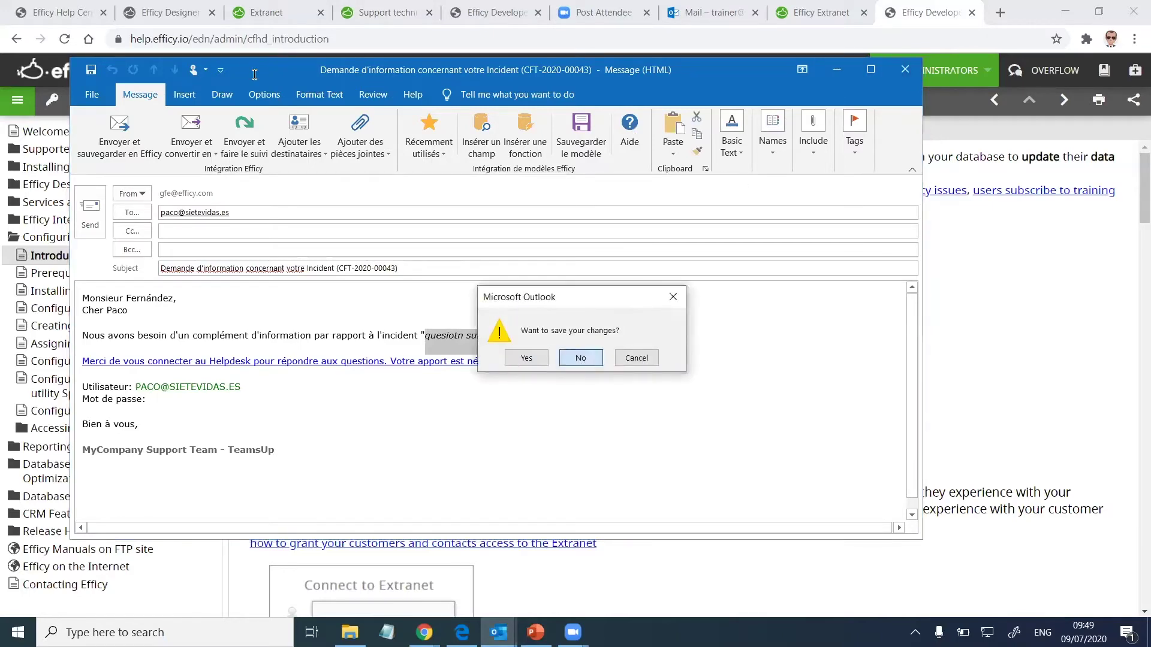
{"action": "key", "text": "Return"}
{"action": "left_click", "coordinate": [266, 12]}
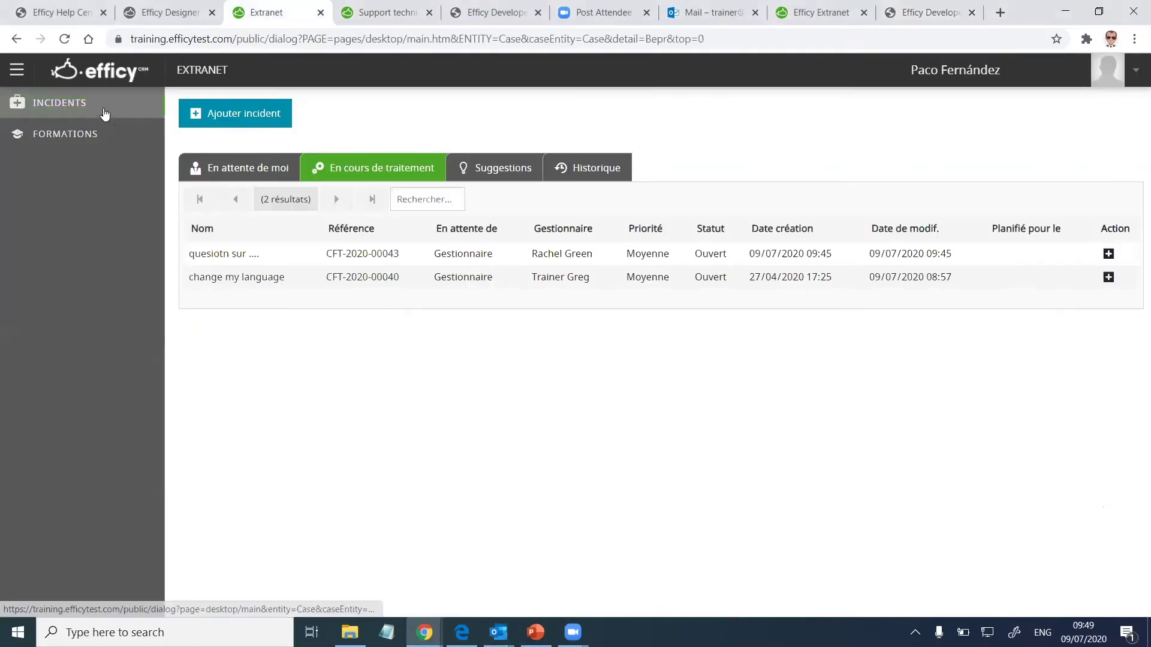
{"action": "left_click", "coordinate": [105, 113]}
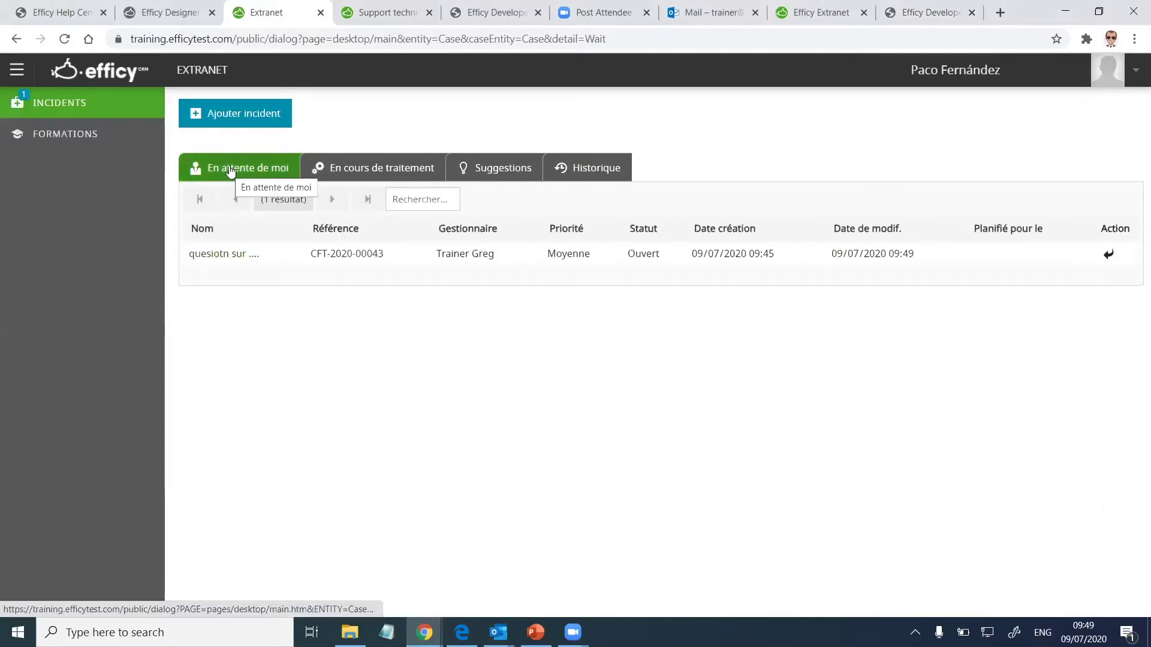
Step: Check the name and Gestionnaire of the incident "quesiotn sur ...." and open its details in the Extranet
{"action": "left_click_drag", "start_coordinate": [185, 262], "coordinate": [268, 264]}
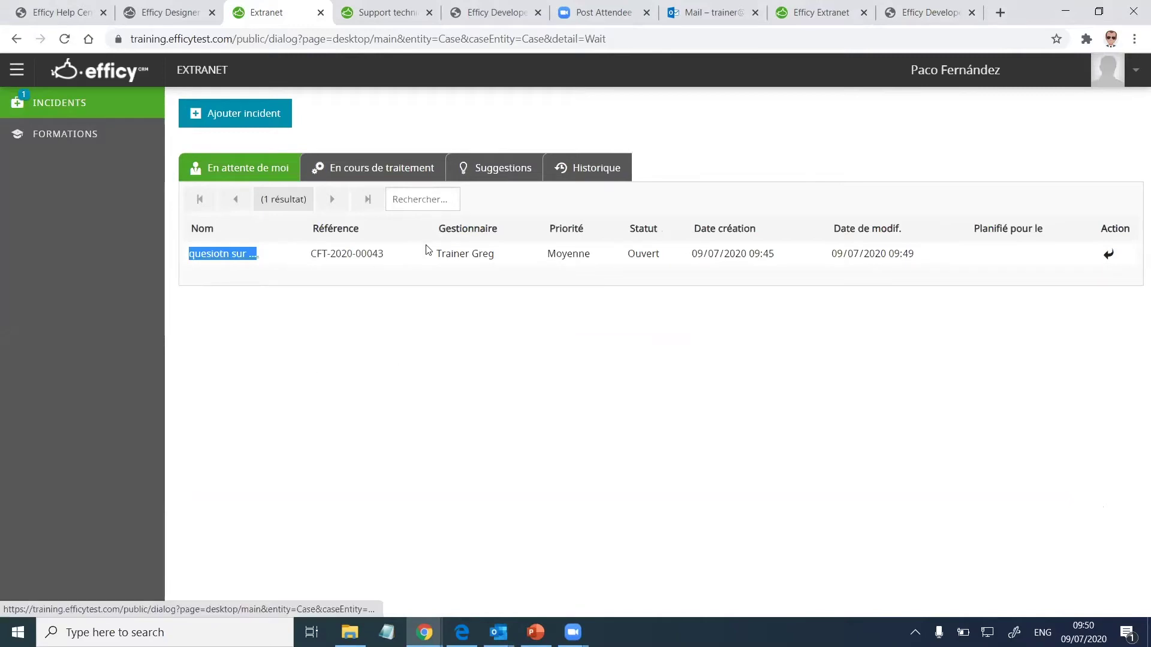
{"action": "left_click_drag", "start_coordinate": [502, 259], "coordinate": [443, 256]}
{"action": "left_click", "coordinate": [211, 255]}
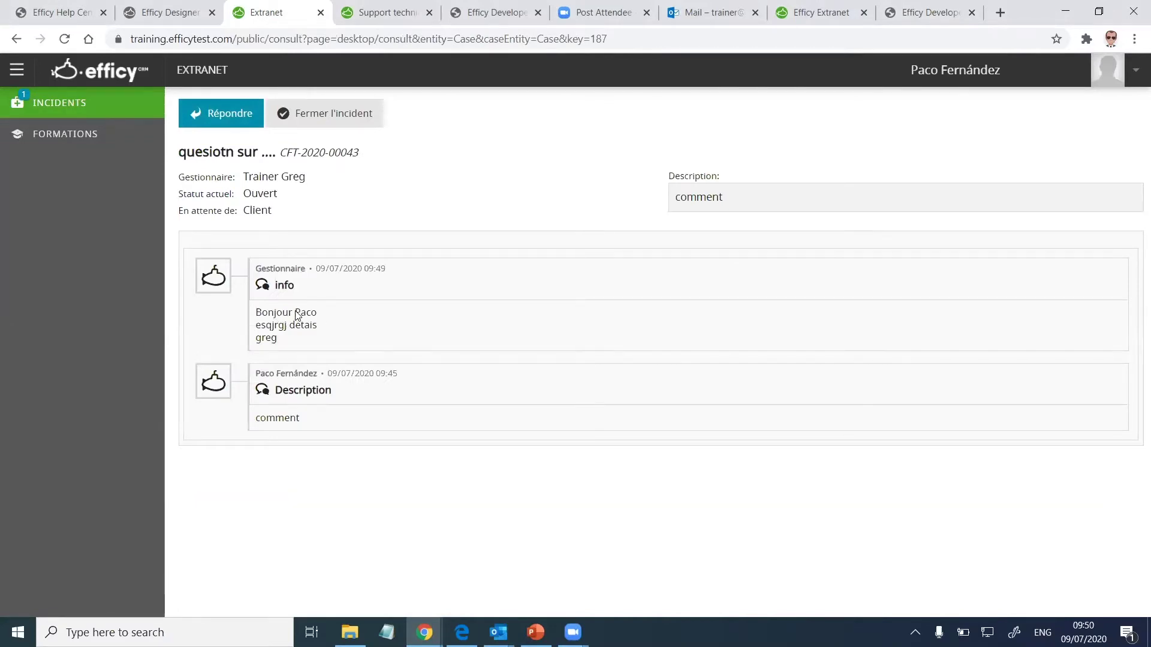
Step: In the helpdesk agent's CRM session, display the incidents list and group it by En attente de
{"action": "key", "text": "ctrl+Tab"}
{"action": "left_click", "coordinate": [69, 383]}
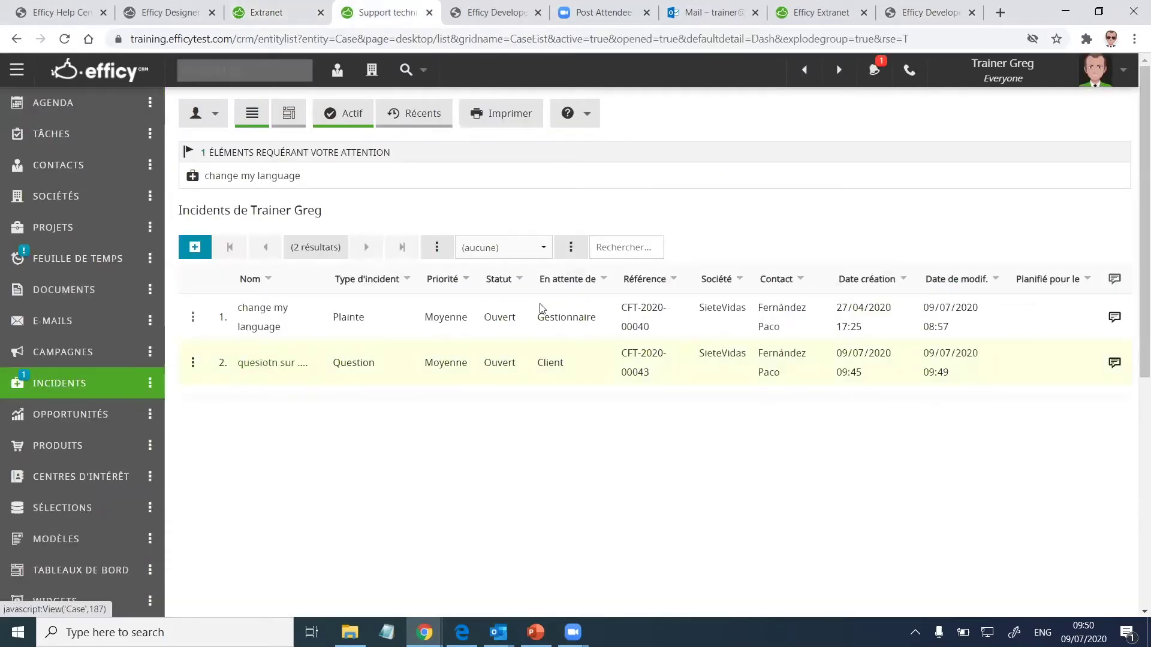
{"action": "left_click_drag", "start_coordinate": [539, 362], "coordinate": [567, 364]}
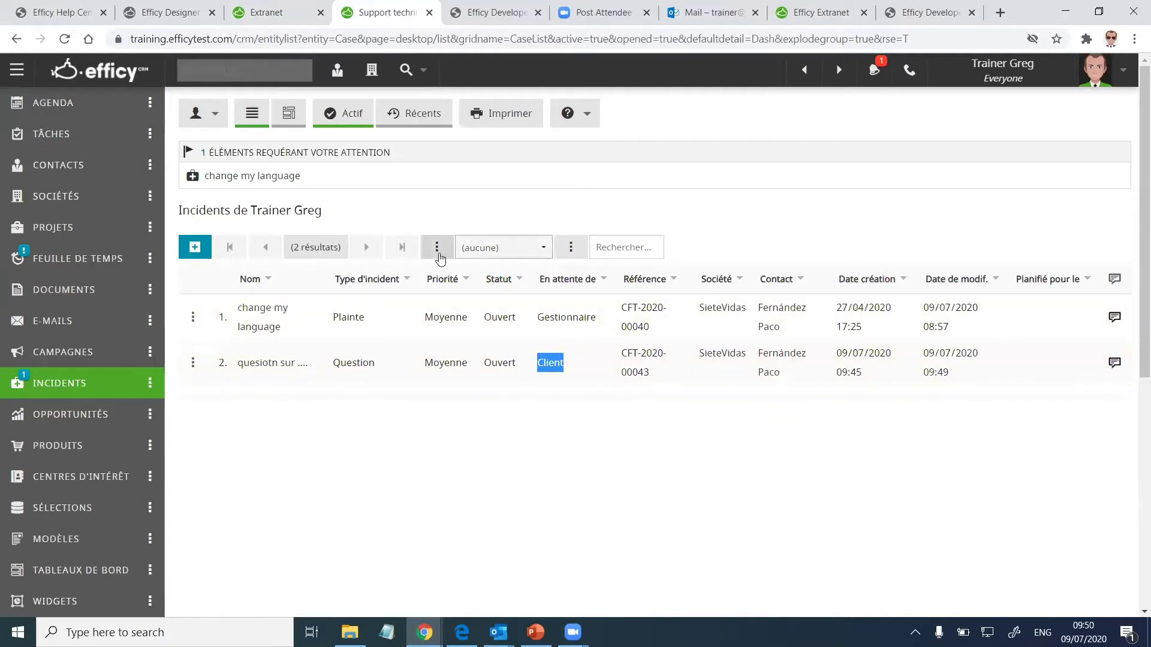
{"action": "left_click", "coordinate": [603, 279]}
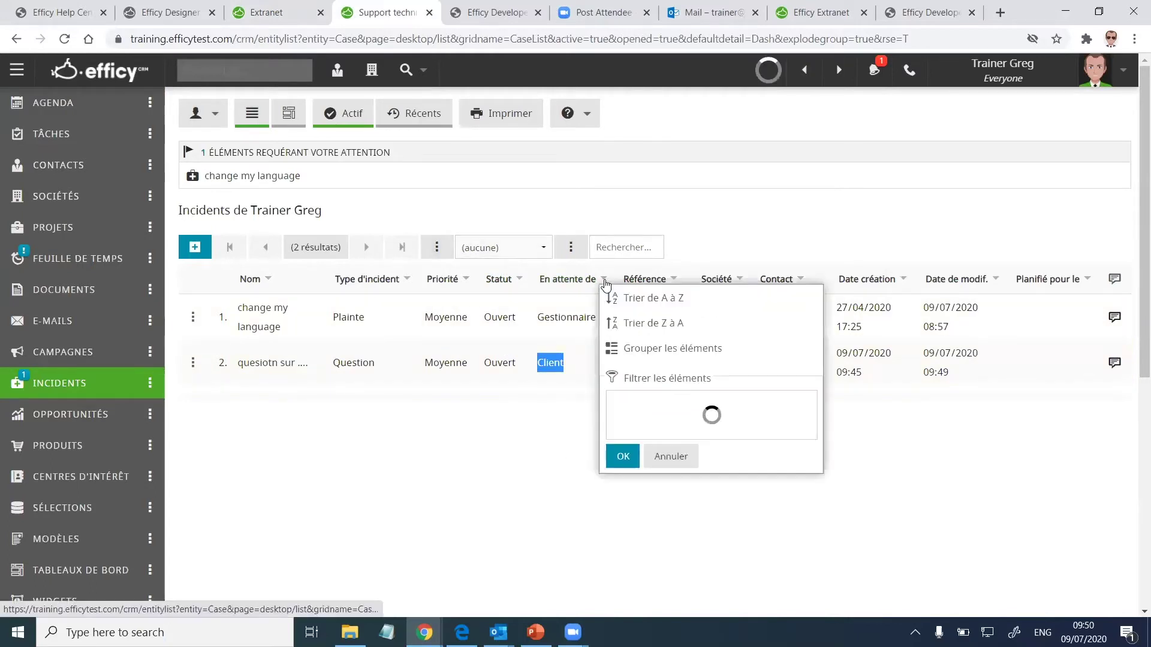
{"action": "left_click", "coordinate": [637, 348]}
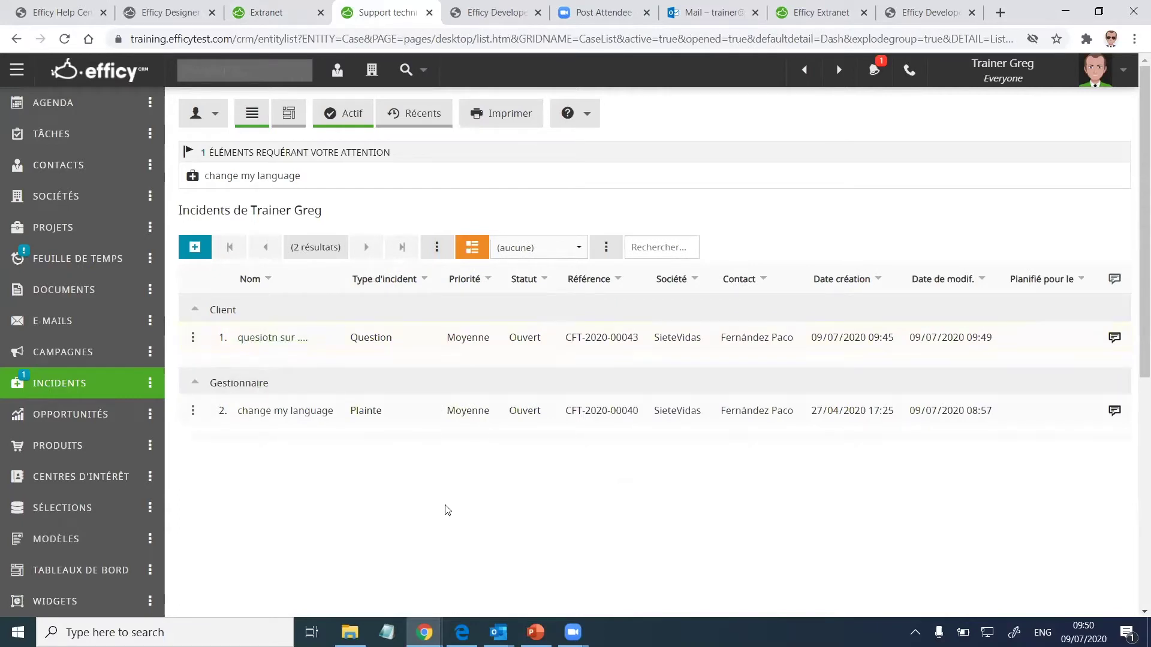
Step: Reply to the incident from the Extranet with subject "plus dinto" and memo "voi kafh", then check the En cours de traitement list
{"action": "left_click", "coordinate": [261, 13]}
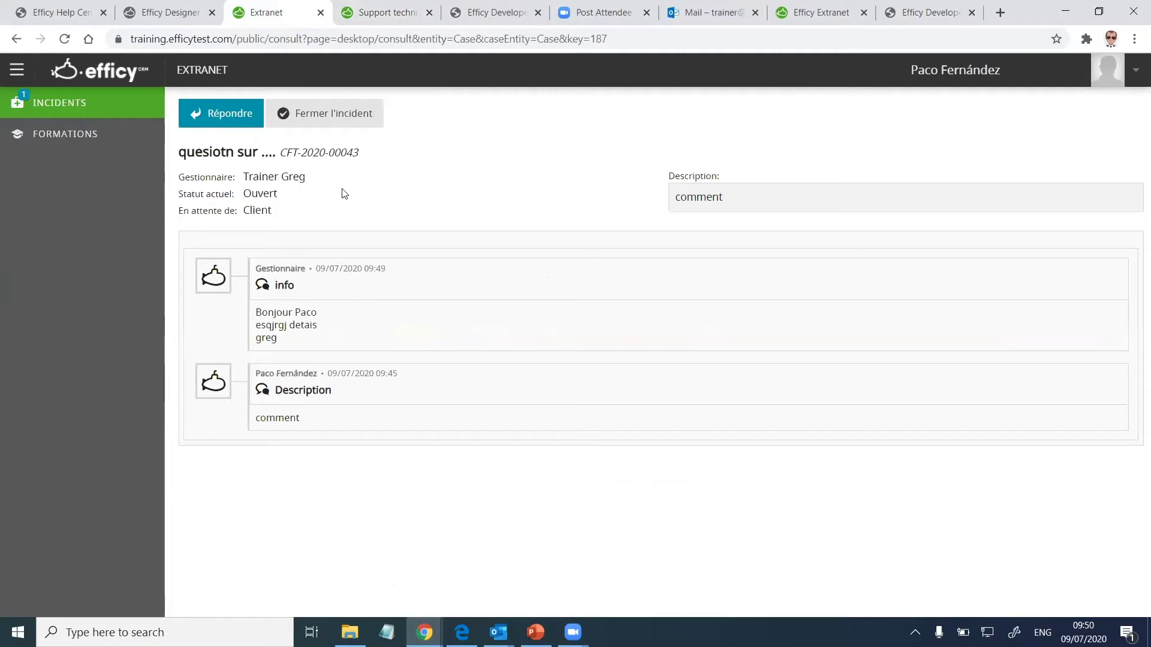
{"action": "left_click", "coordinate": [223, 114]}
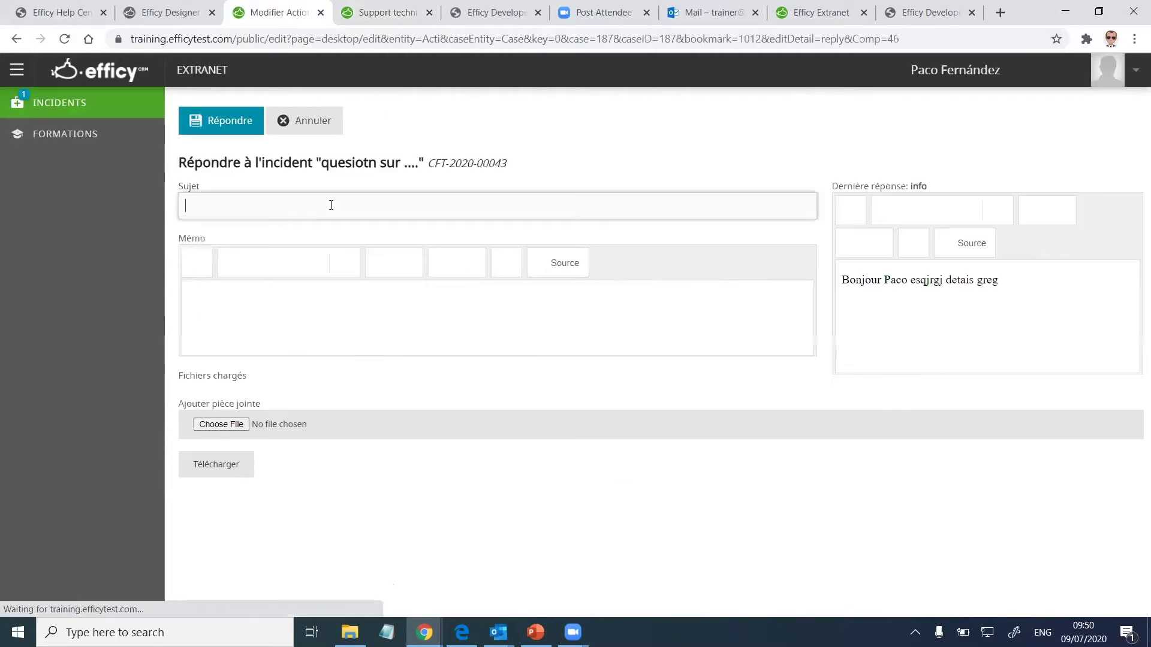
{"action": "type", "text": "plus dinto"}
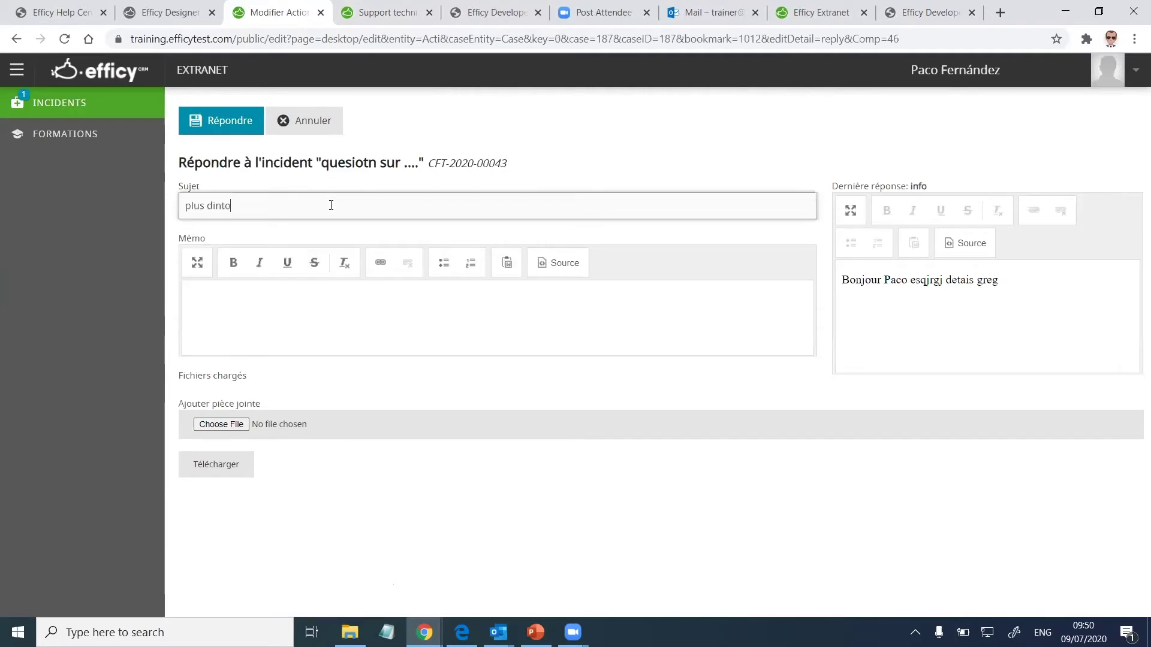
{"action": "left_click", "coordinate": [339, 306]}
{"action": "type", "text": "voi kafh"}
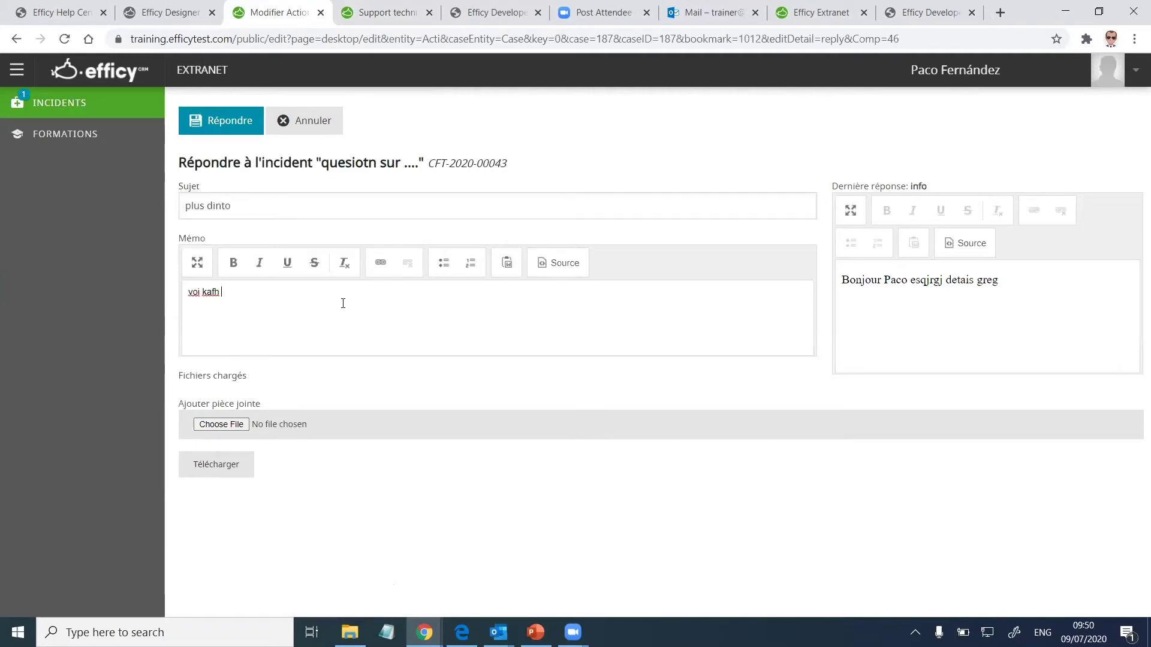
{"action": "left_click", "coordinate": [239, 128]}
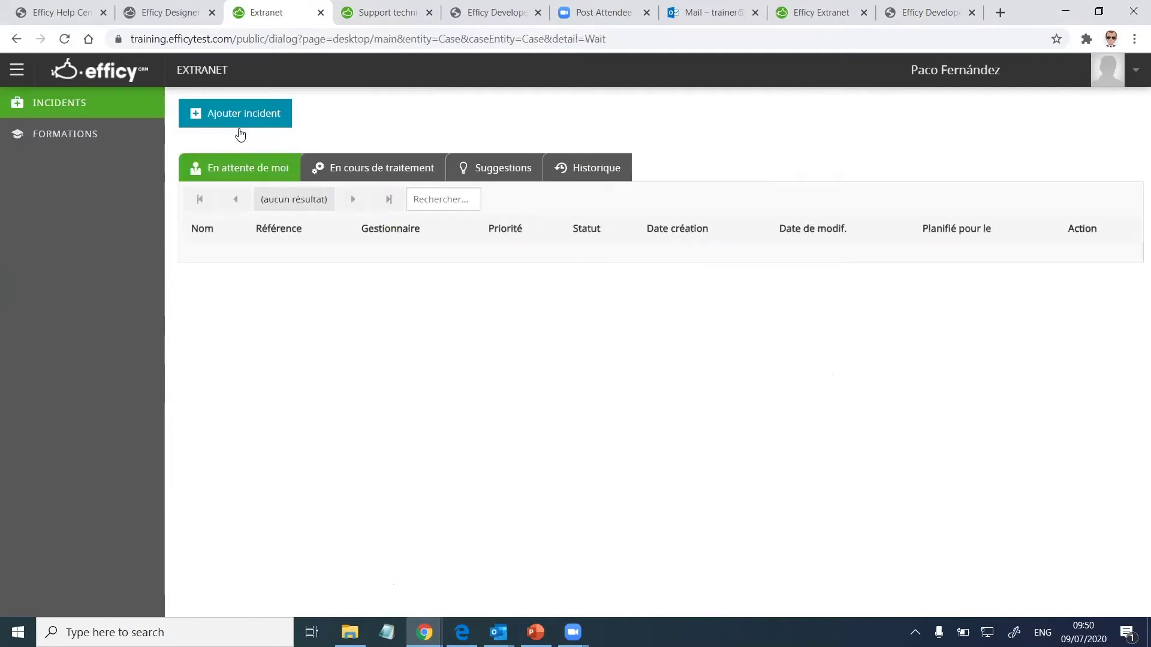
{"action": "left_click", "coordinate": [371, 170]}
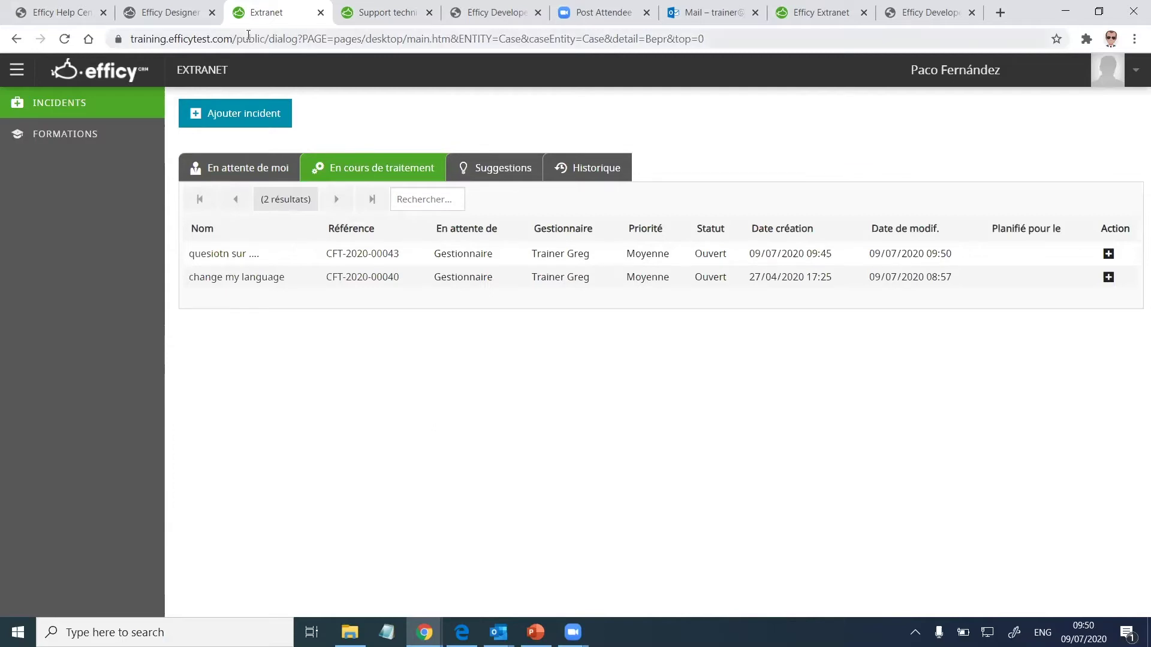
Step: In the other helpdesk agent's session, find the customer's contact record by surname and review the managers of the linked incidents
{"action": "left_click", "coordinate": [369, 13]}
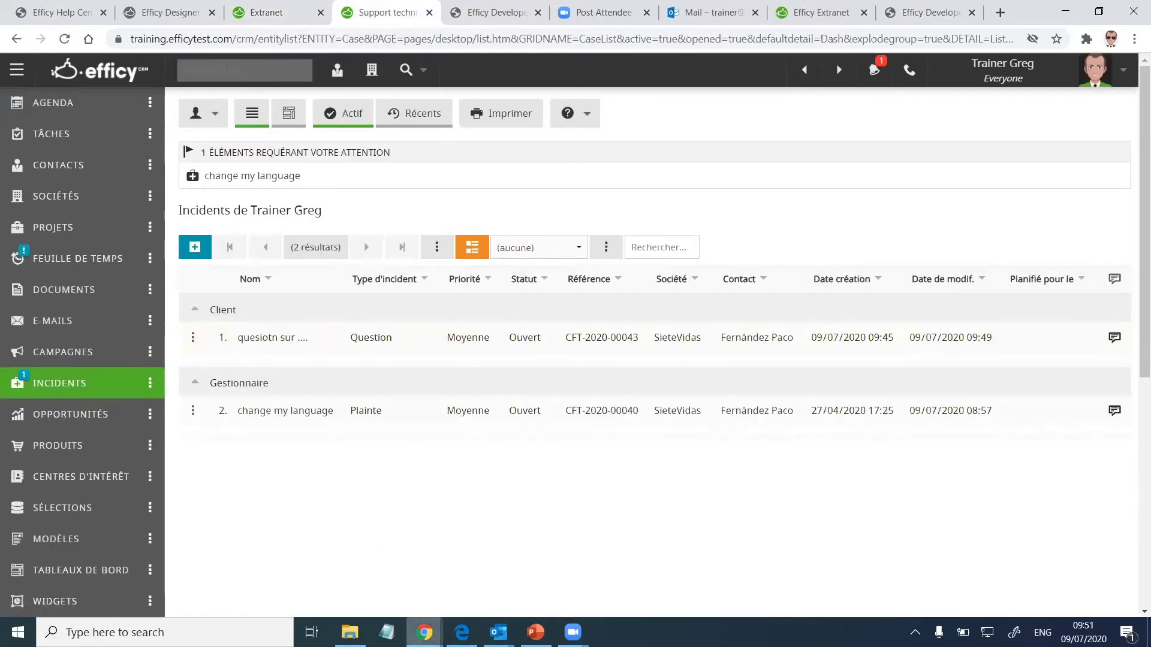
{"action": "mouse_move", "coordinate": [424, 632]}
{"action": "left_click", "coordinate": [501, 566]}
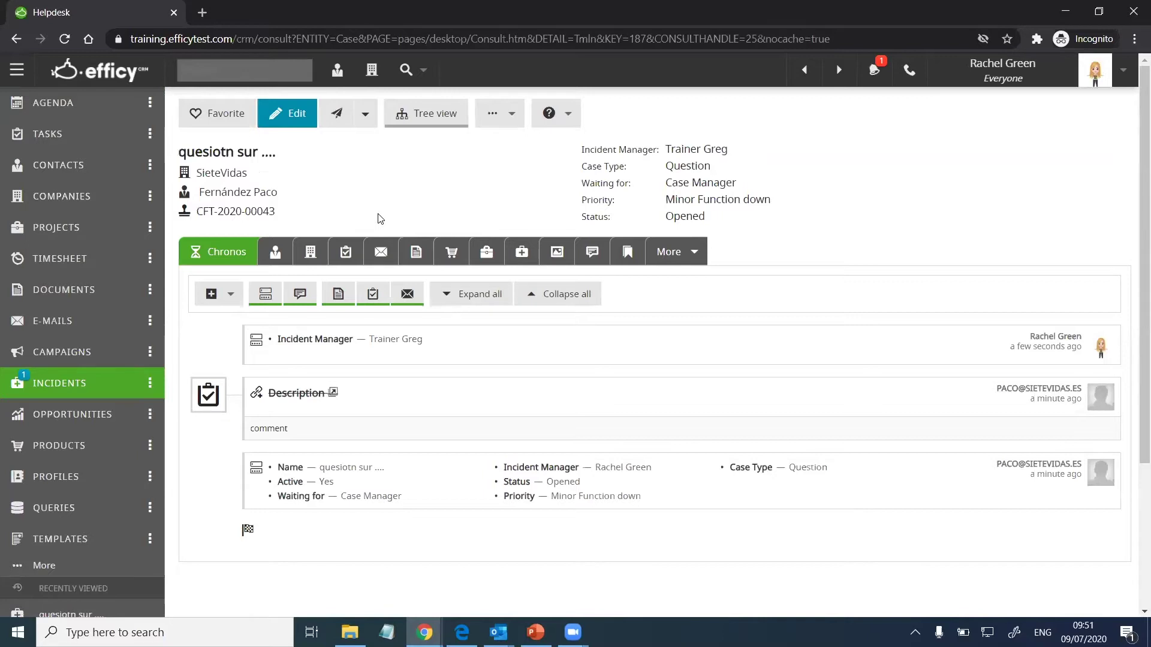
{"action": "left_click", "coordinate": [244, 66]}
{"action": "type", "text": "fernade"}
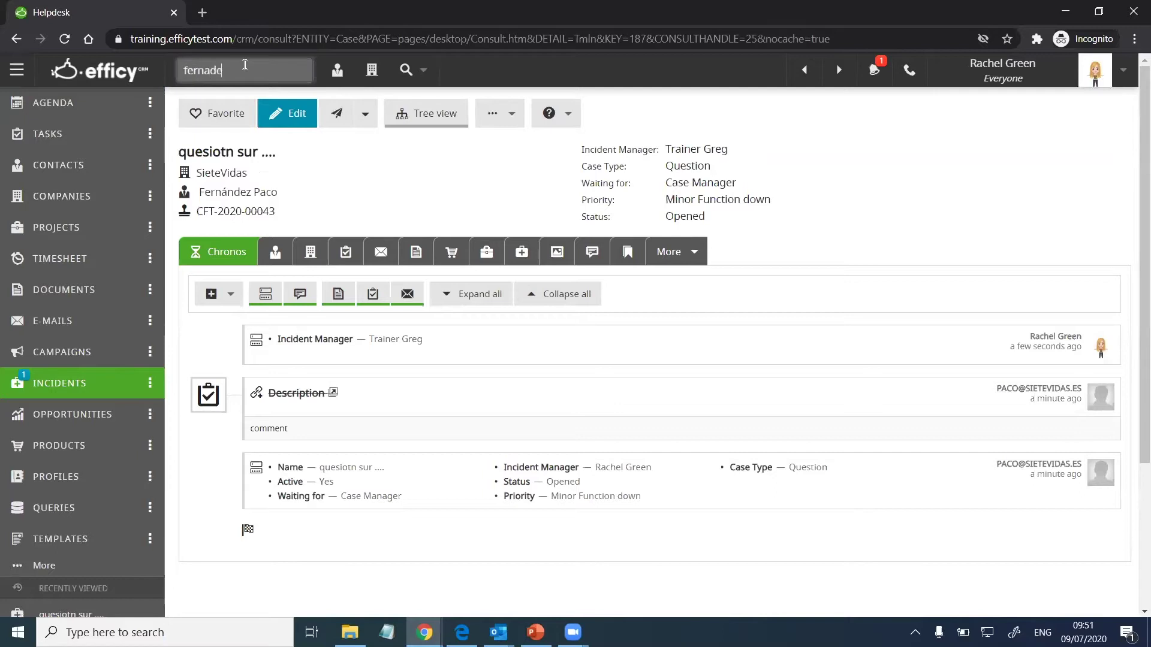
{"action": "key", "text": "BackSpace"}
{"action": "key", "text": "BackSpace"}
{"action": "type", "text": "ndez"}
{"action": "left_click", "coordinate": [337, 71]}
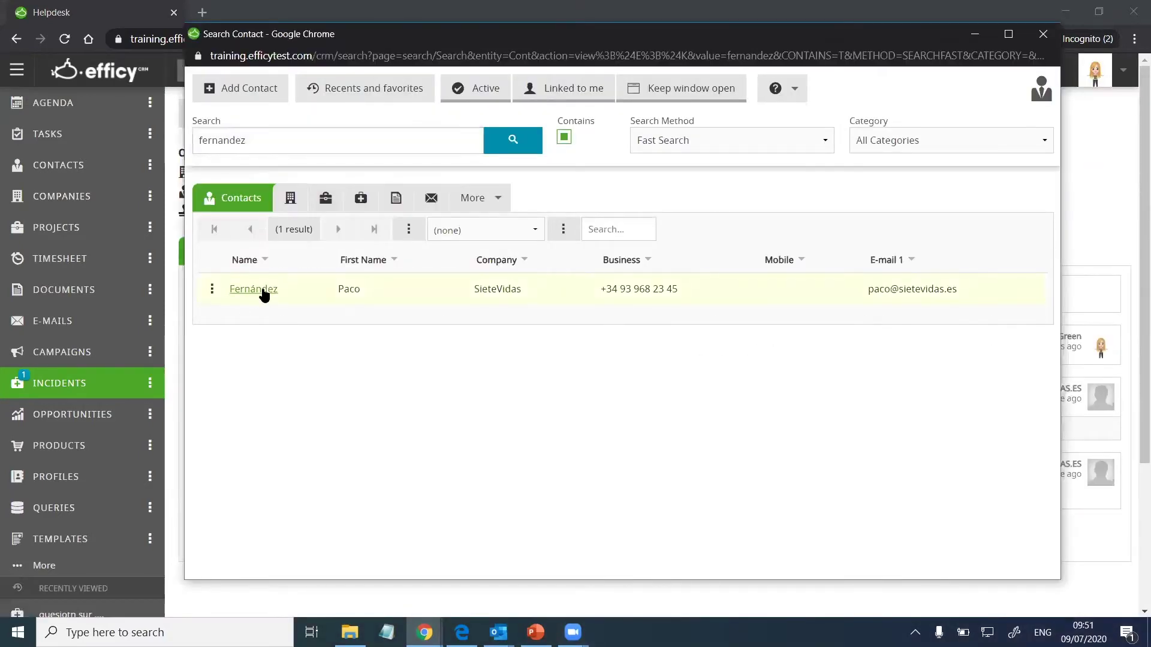
{"action": "left_click", "coordinate": [254, 289]}
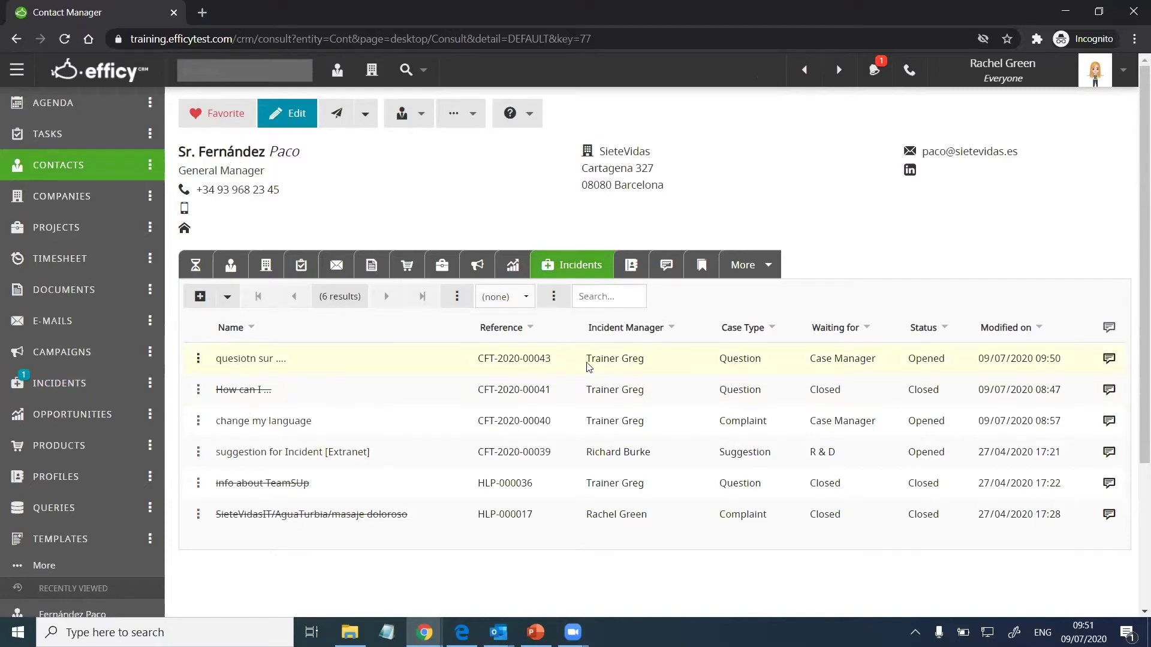
{"action": "left_click_drag", "start_coordinate": [588, 360], "coordinate": [663, 364]}
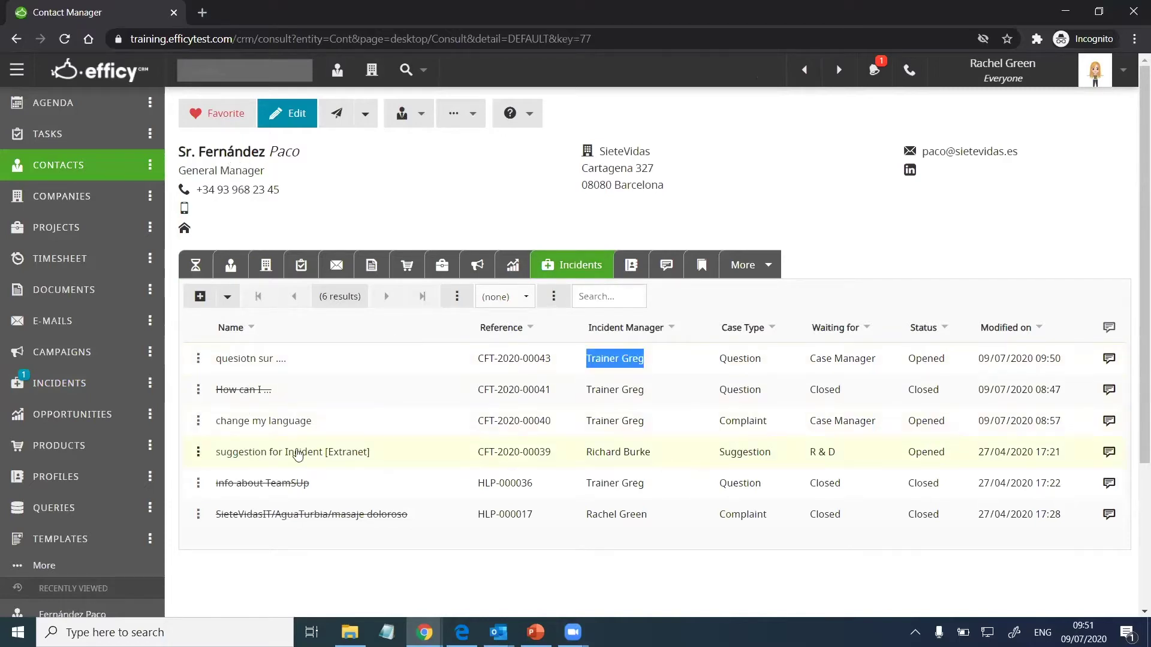
{"action": "triple_click", "coordinate": [572, 454]}
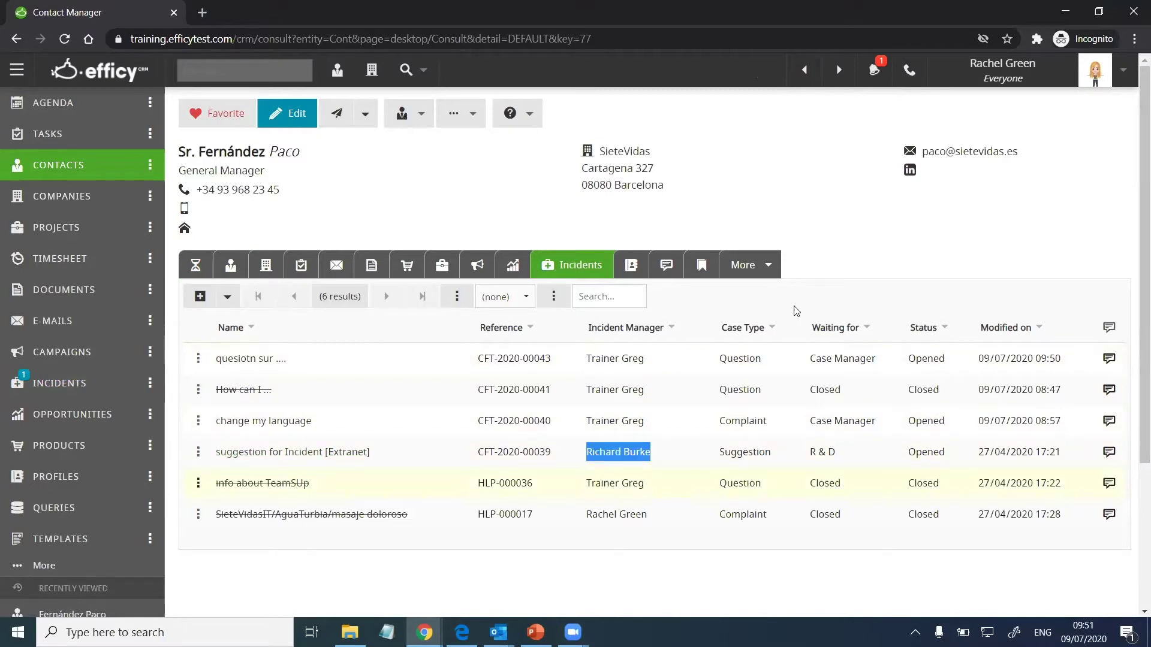
Step: Switch the incidents list from the logged-in agent to the trainer and open the incident "quesiotn sur ...."
{"action": "left_click", "coordinate": [99, 377]}
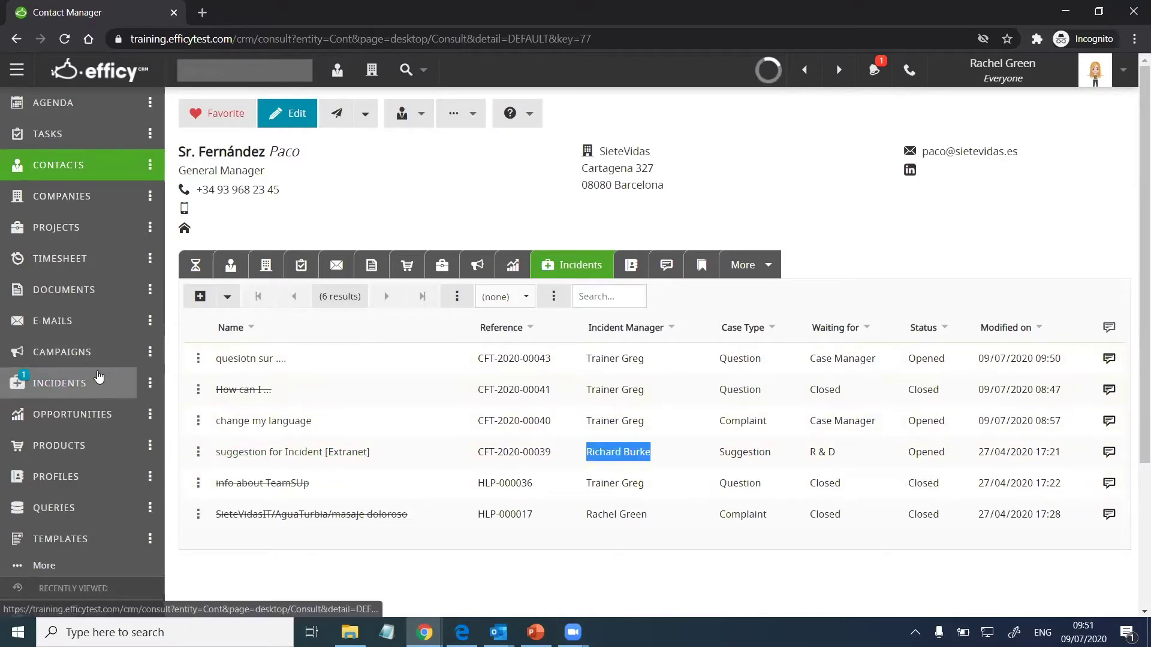
{"action": "left_click_drag", "start_coordinate": [197, 151], "coordinate": [310, 151]}
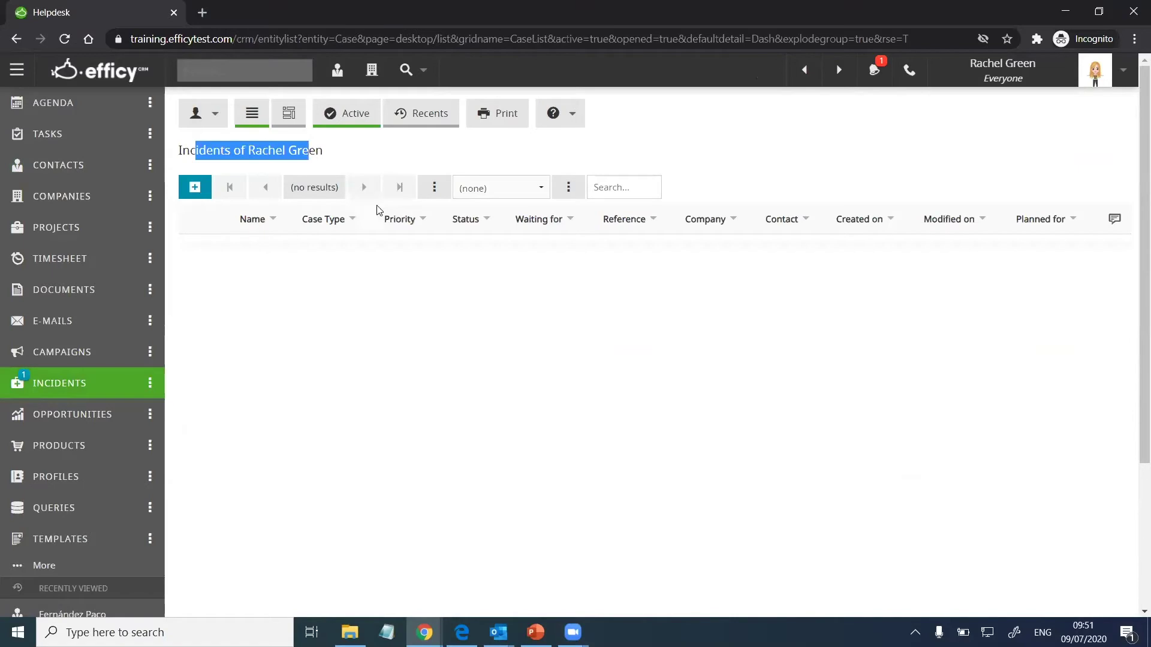
{"action": "left_click", "coordinate": [204, 114]}
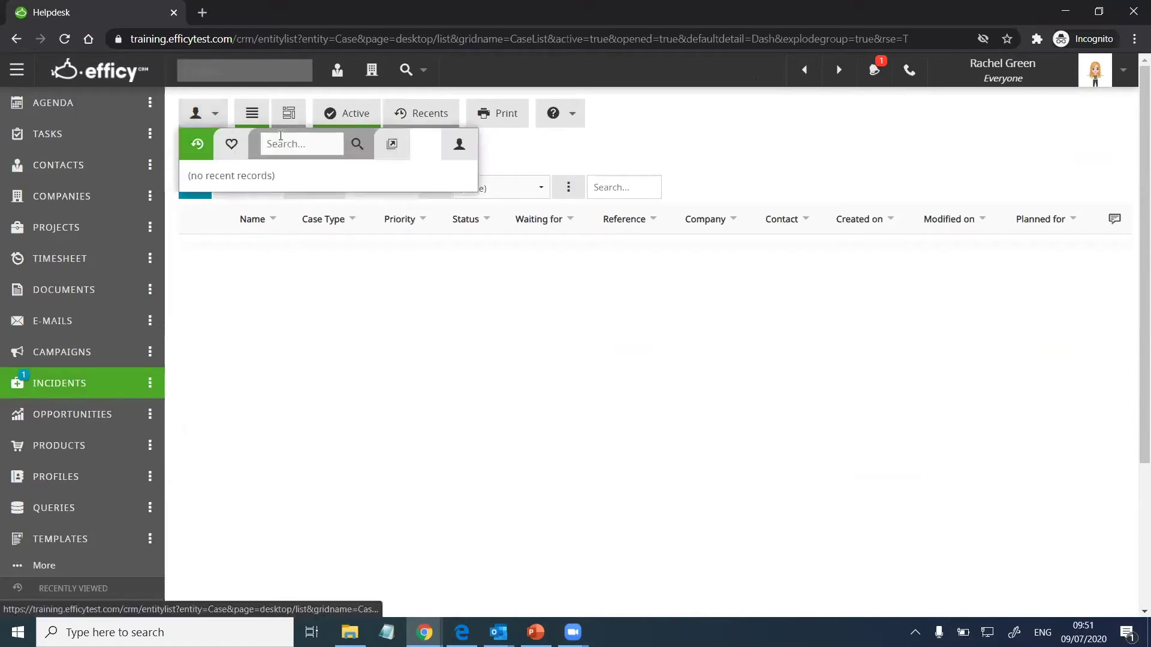
{"action": "type", "text": "greg"}
{"action": "left_click", "coordinate": [273, 173]}
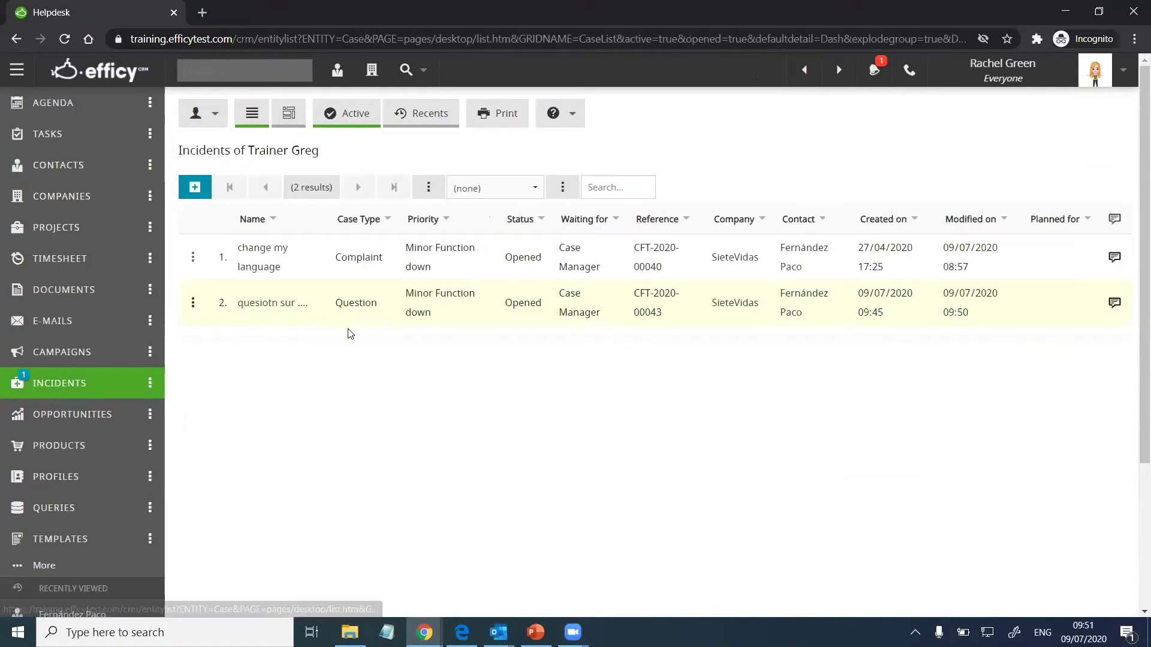
{"action": "left_click", "coordinate": [263, 307]}
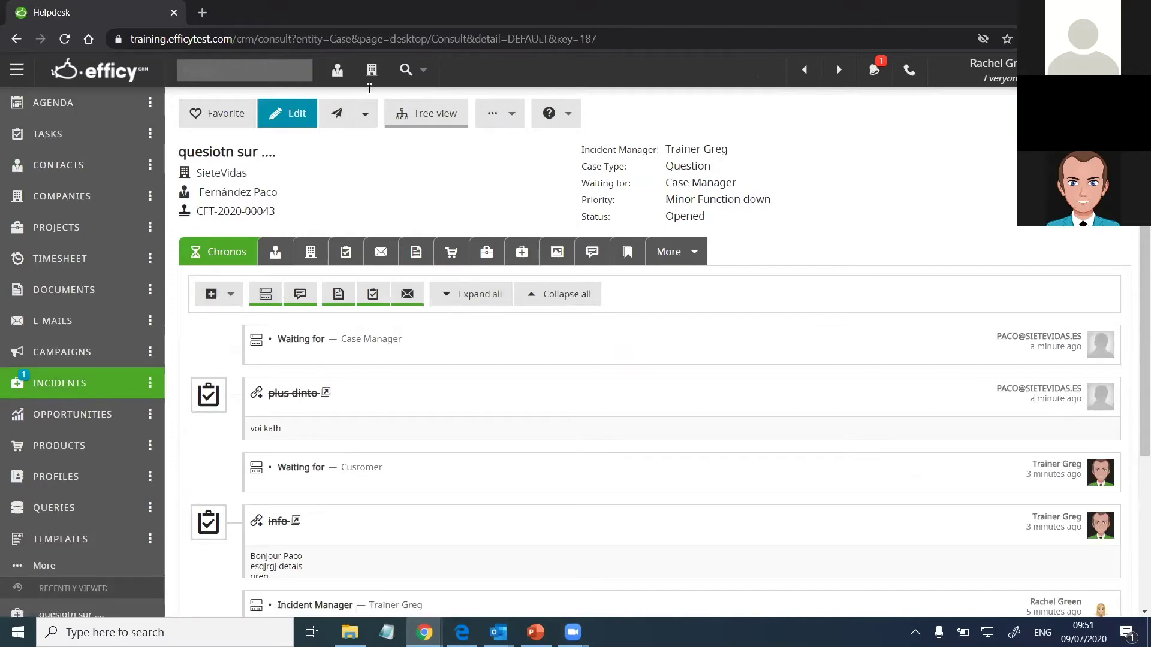
Step: Return to the trainer's CRM session, search for the customer by surname and open the contact record
{"action": "double_click", "coordinate": [365, 12]}
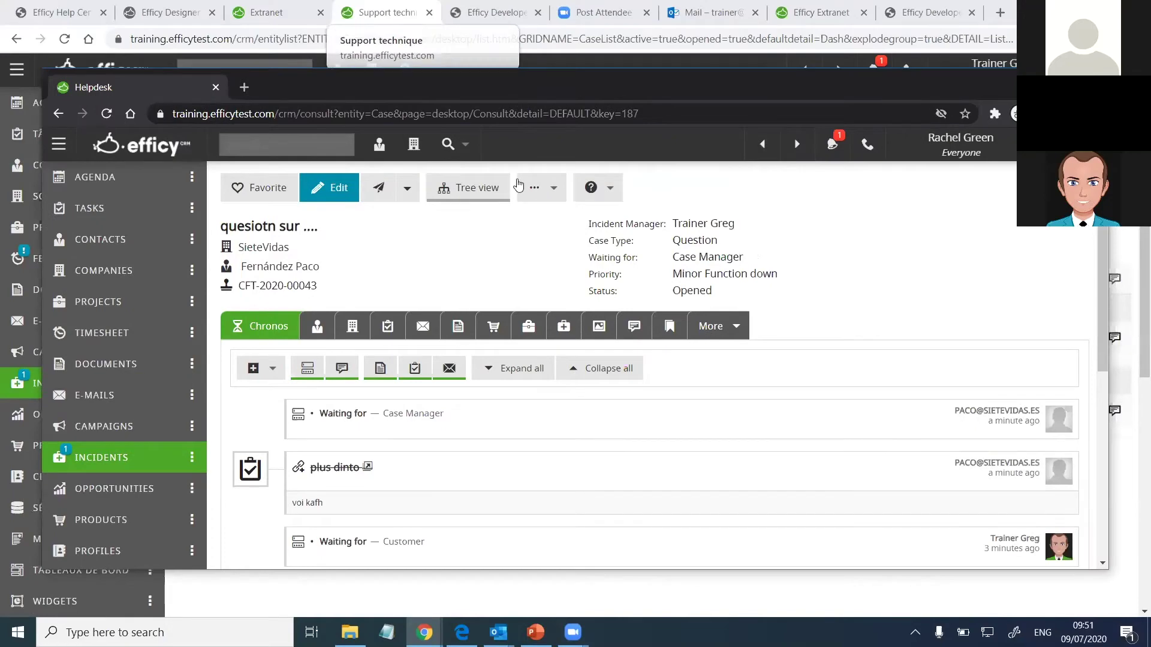
{"action": "left_click", "coordinate": [313, 60]}
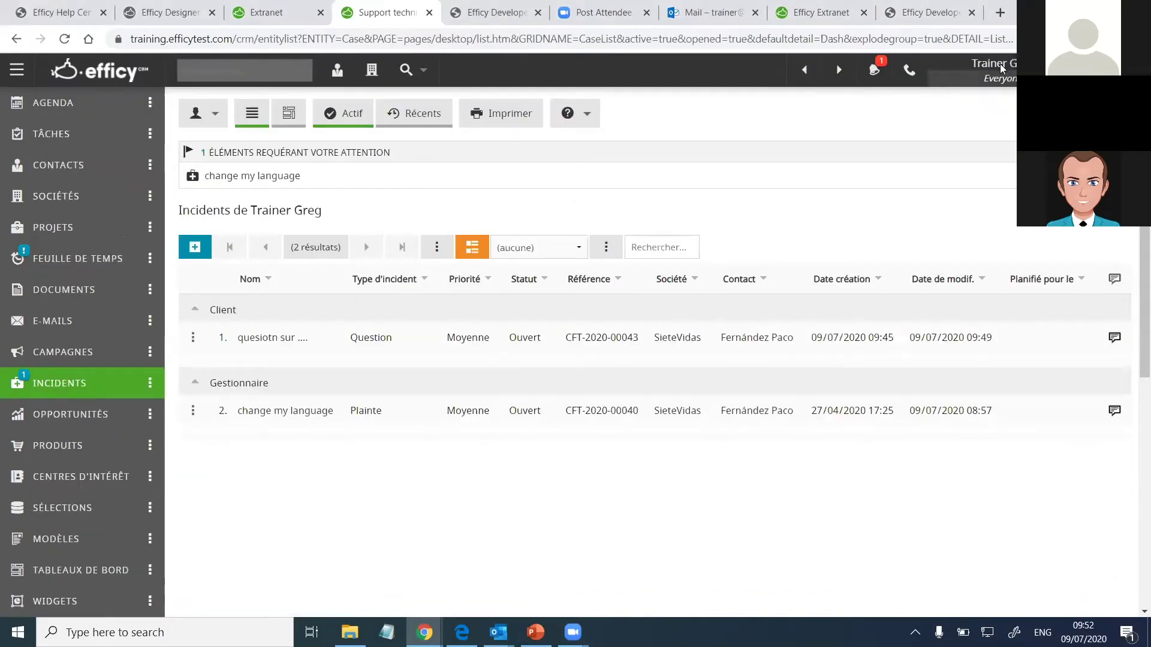
{"action": "left_click", "coordinate": [269, 82]}
{"action": "type", "text": "fernande"}
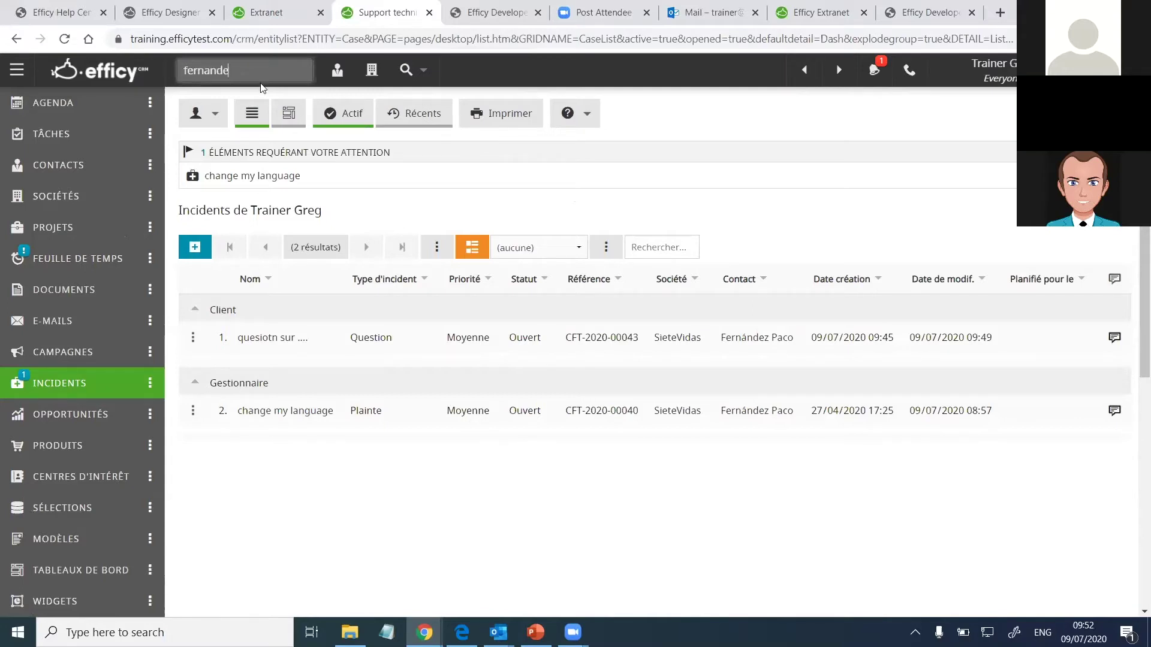
{"action": "key", "text": "Return"}
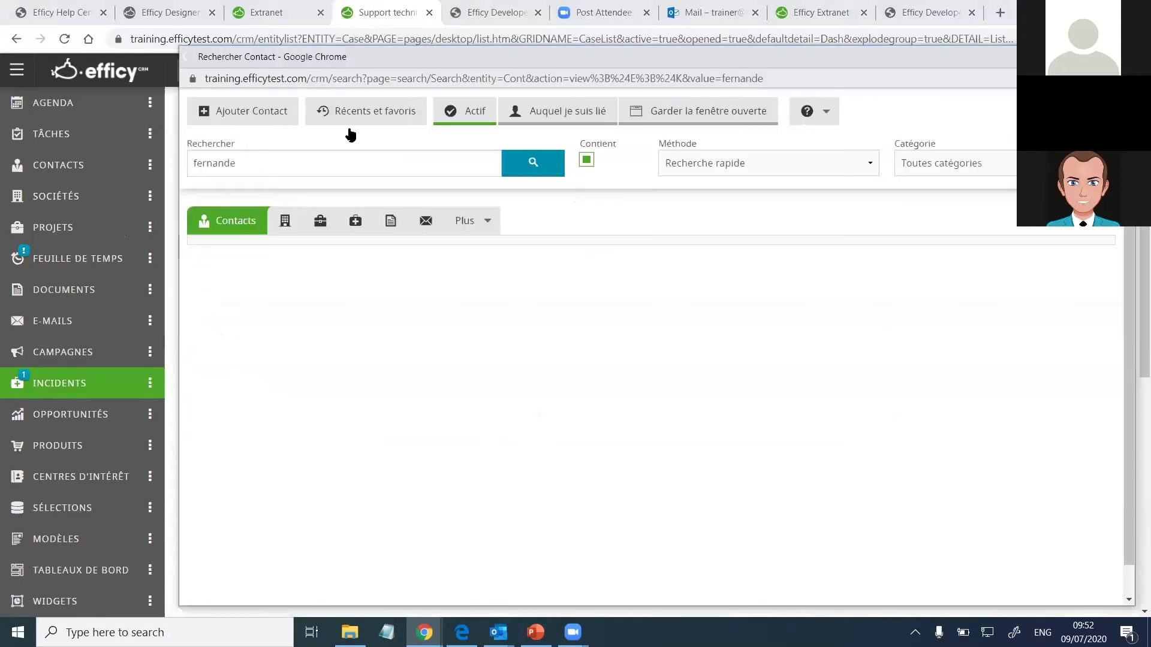
{"action": "left_click", "coordinate": [311, 299]}
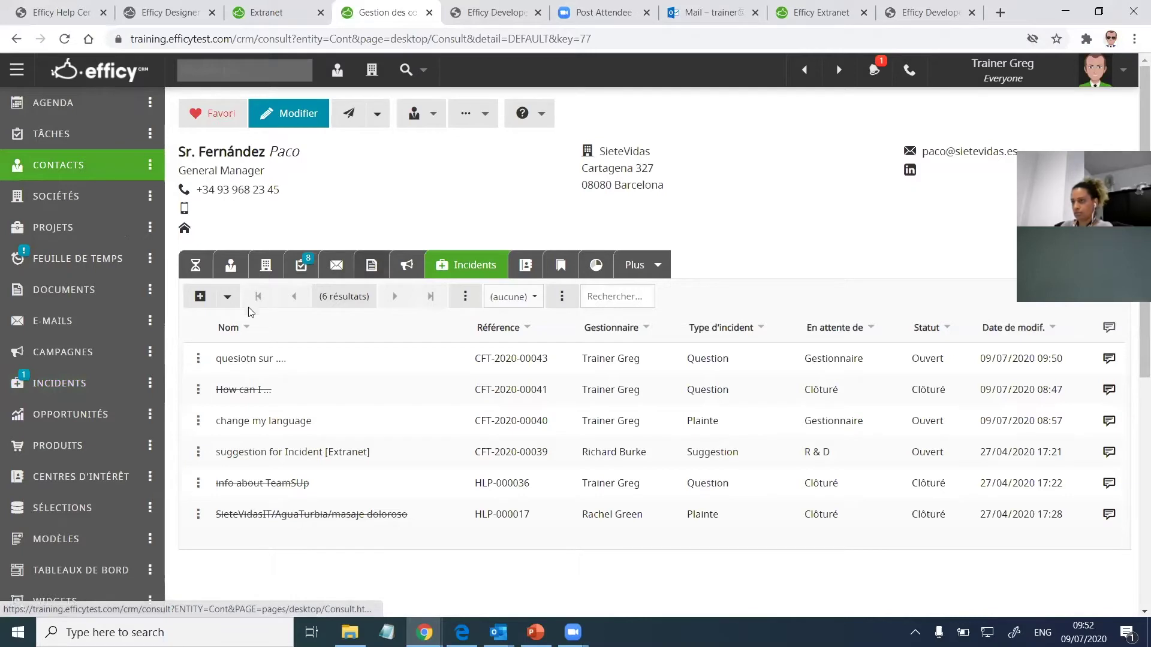
Step: Add a task to the contact with subject "info" and memo "- plainte dsf ds,n j", and convert it into an incident
{"action": "left_click", "coordinate": [228, 298]}
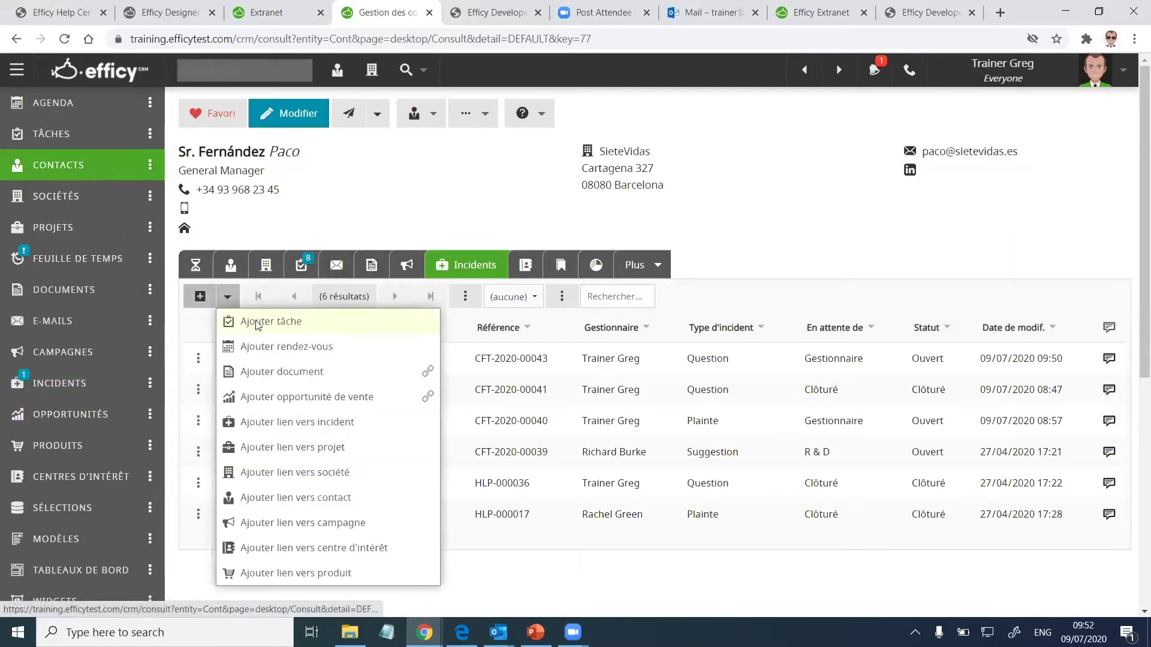
{"action": "left_click", "coordinate": [257, 324]}
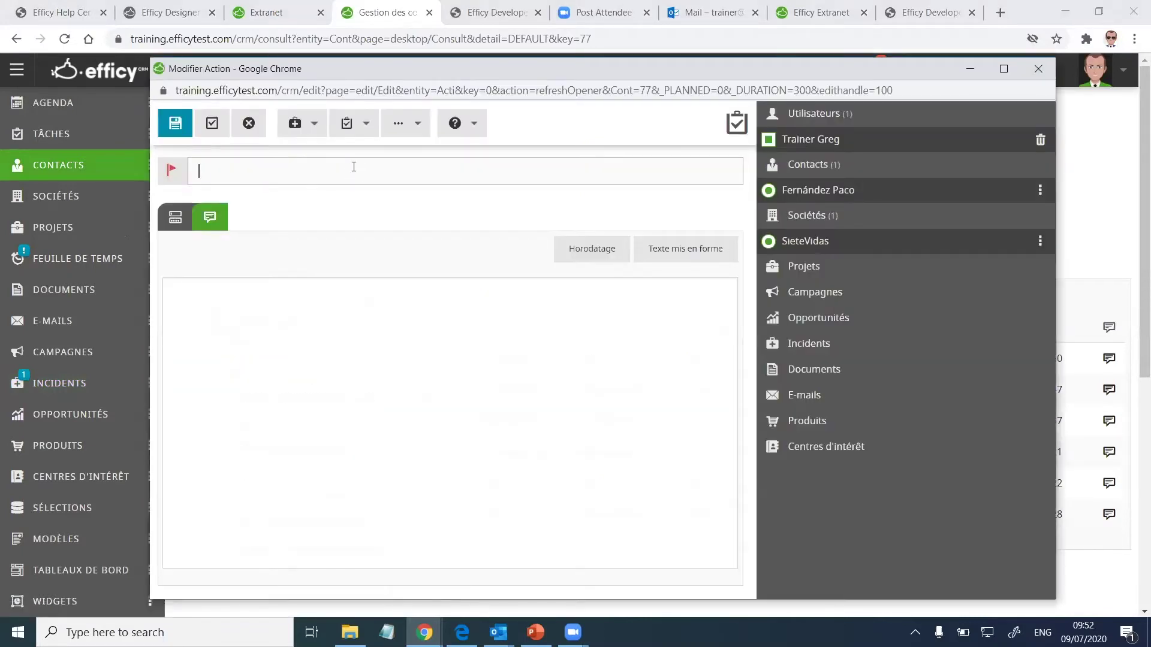
{"action": "type", "text": "info"}
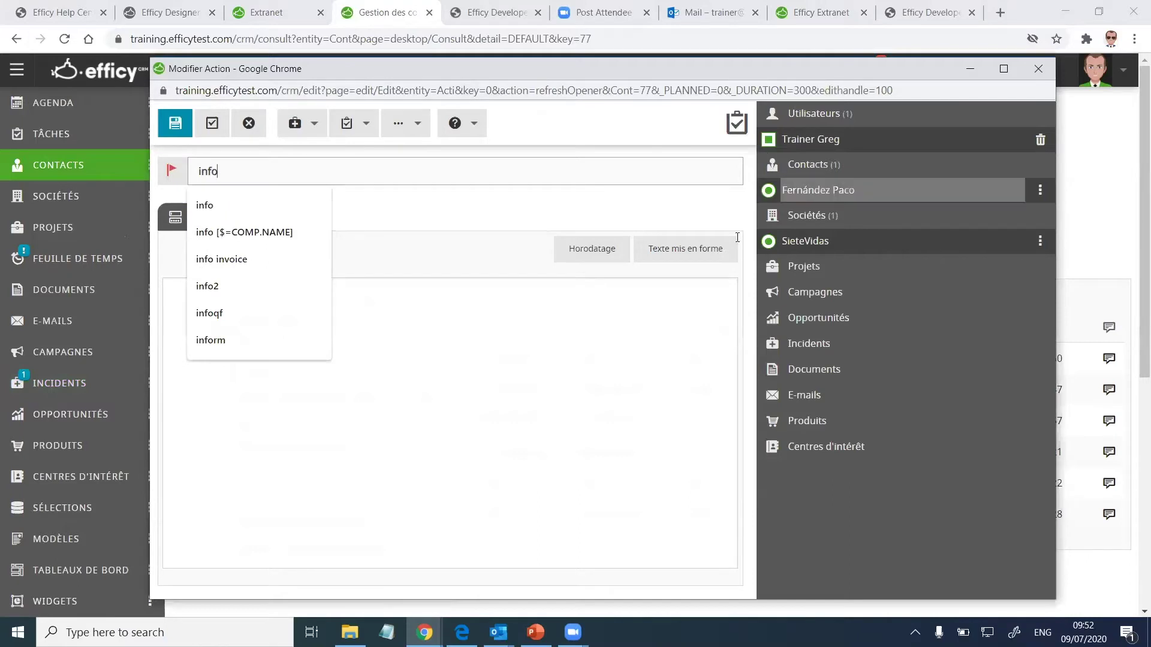
{"action": "left_click", "coordinate": [428, 332]}
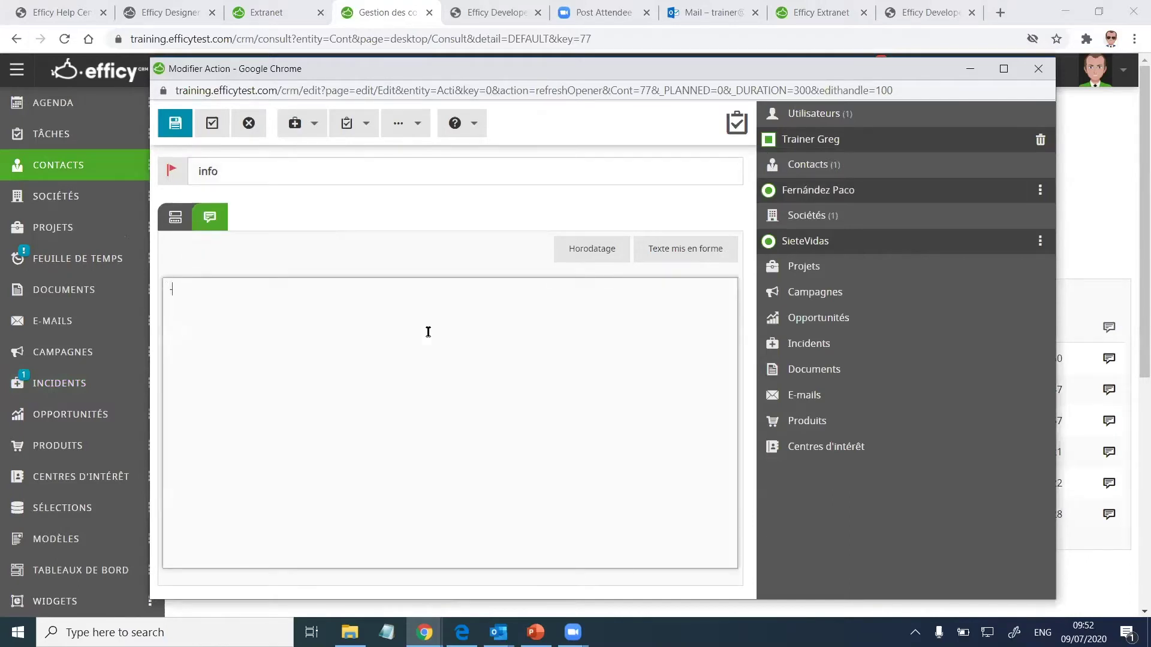
{"action": "type", "text": "- plainte dsf ds,n j"}
{"action": "left_click", "coordinate": [297, 125]}
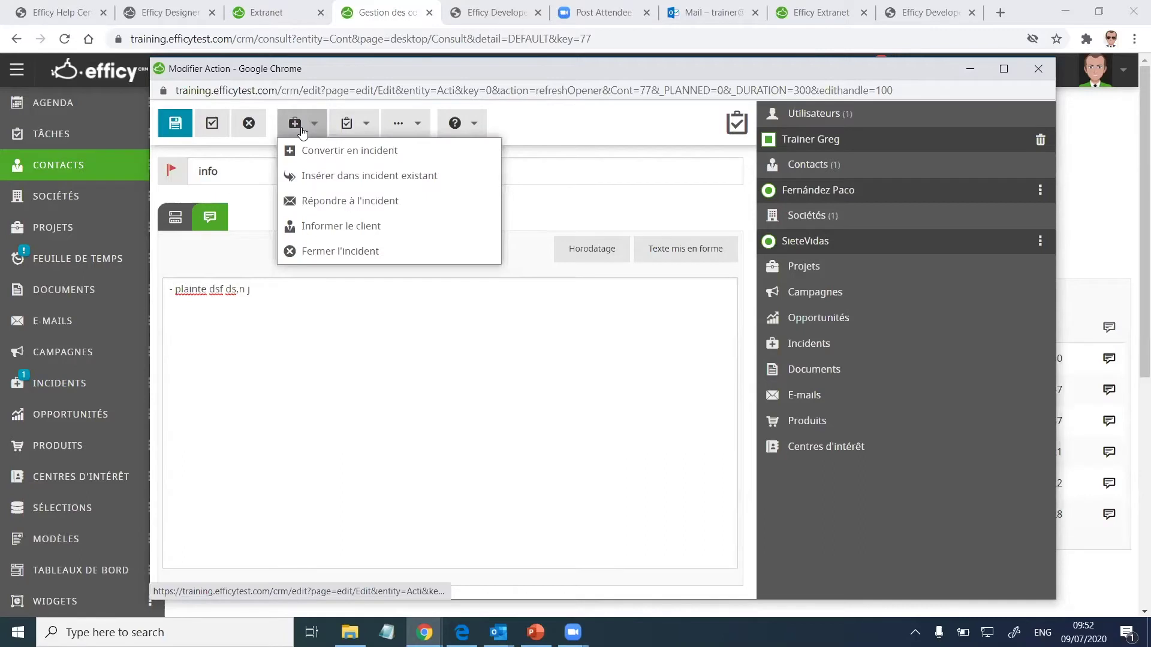
{"action": "left_click", "coordinate": [363, 153]}
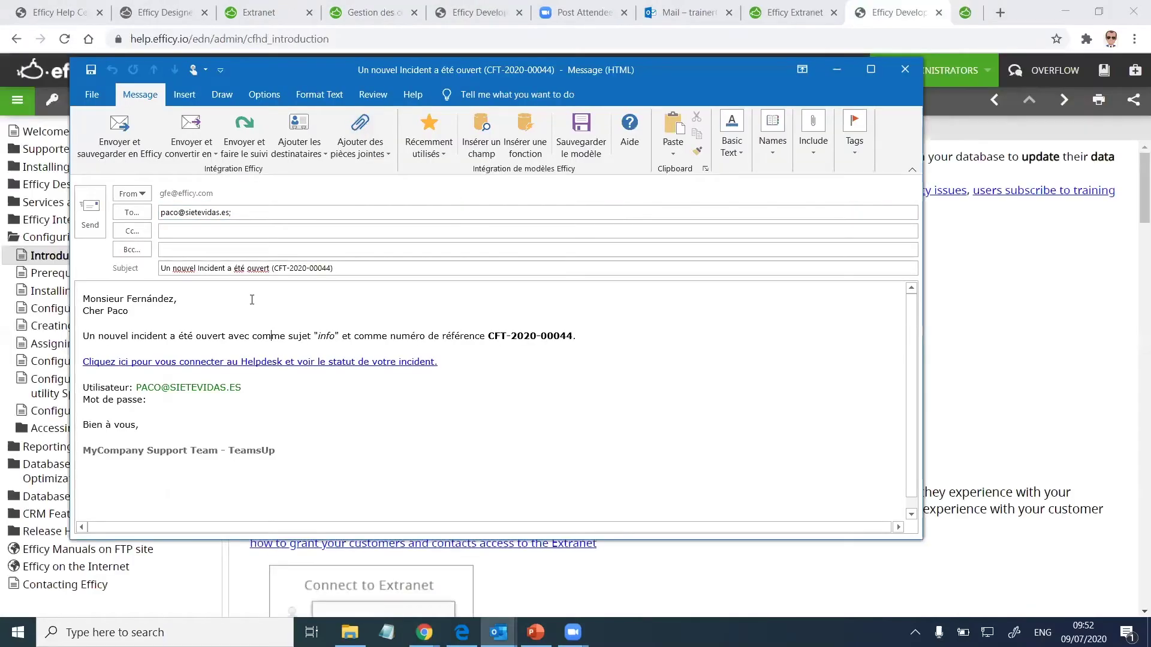
Step: Review the new-incident notification's subject and body, discard the e-mail without saving, and return to the contact record in the trainer's CRM session
{"action": "left_click", "coordinate": [168, 269]}
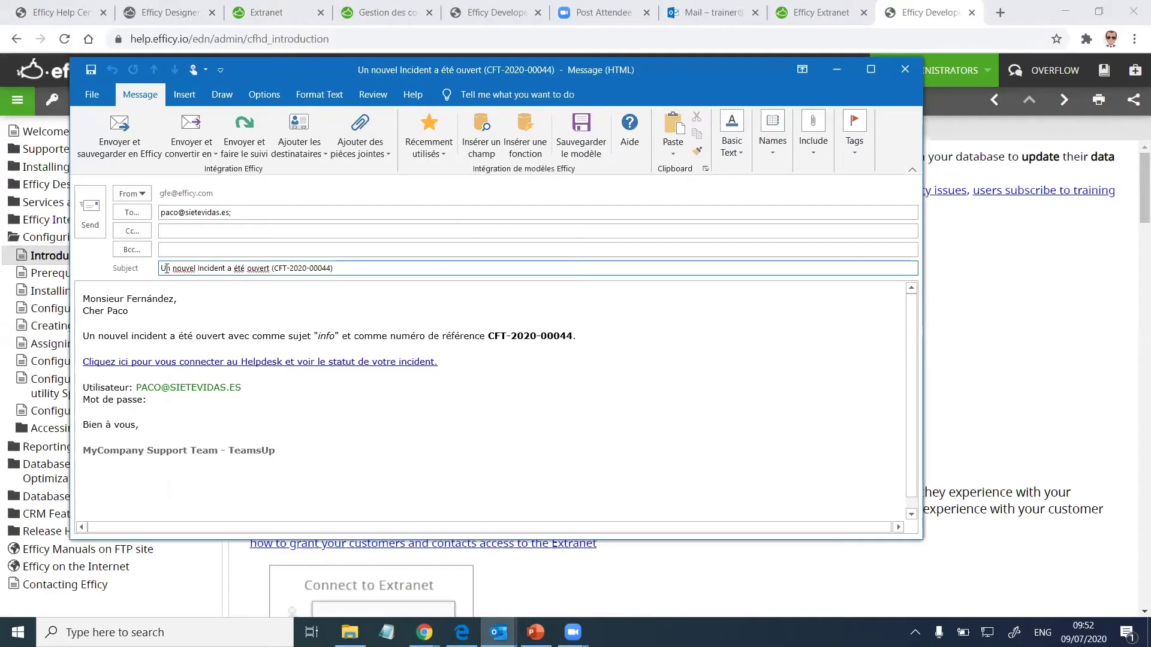
{"action": "left_click_drag", "start_coordinate": [166, 269], "coordinate": [272, 268]}
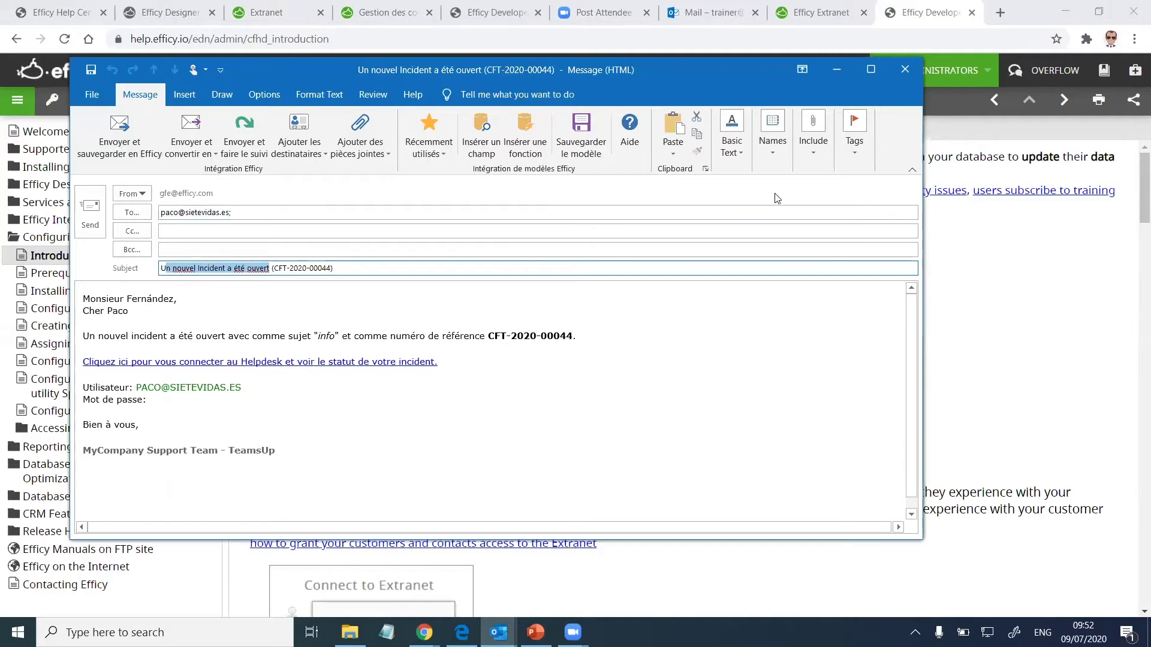
{"action": "left_click", "coordinate": [153, 308]}
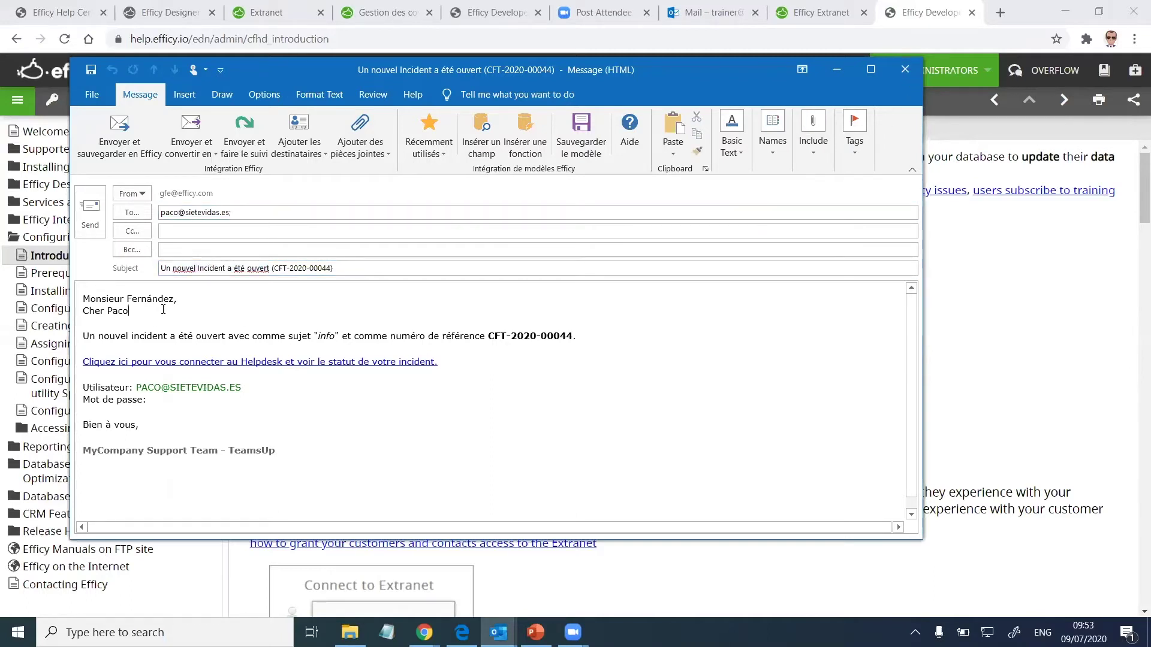
{"action": "double_click", "coordinate": [326, 333]}
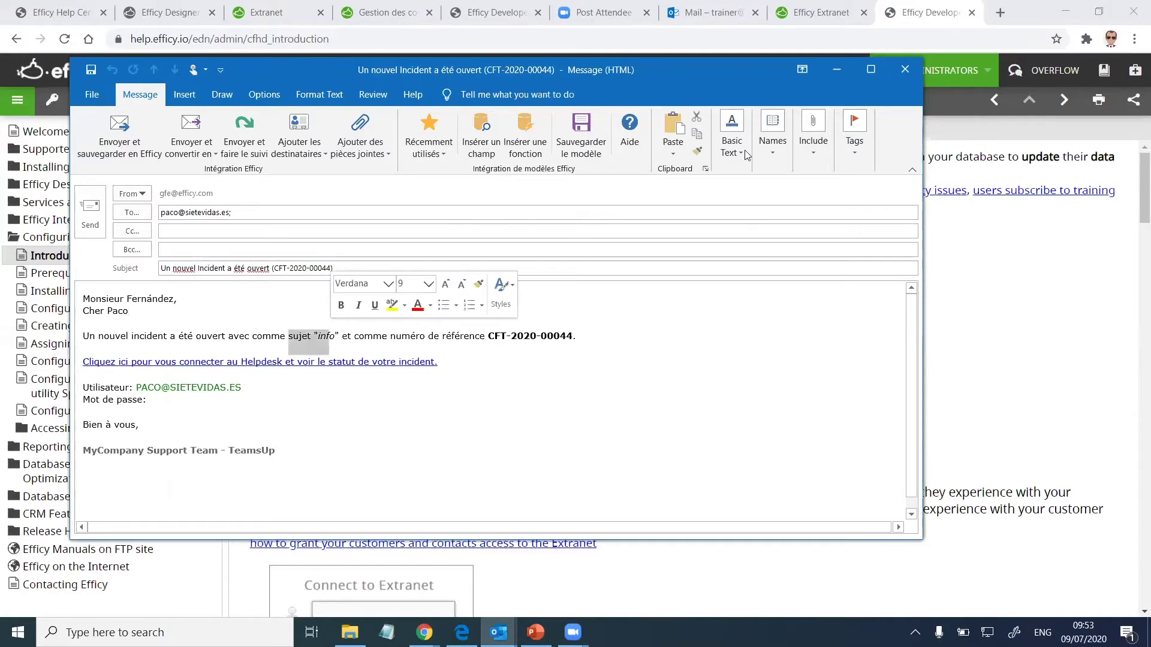
{"action": "left_click", "coordinate": [905, 71]}
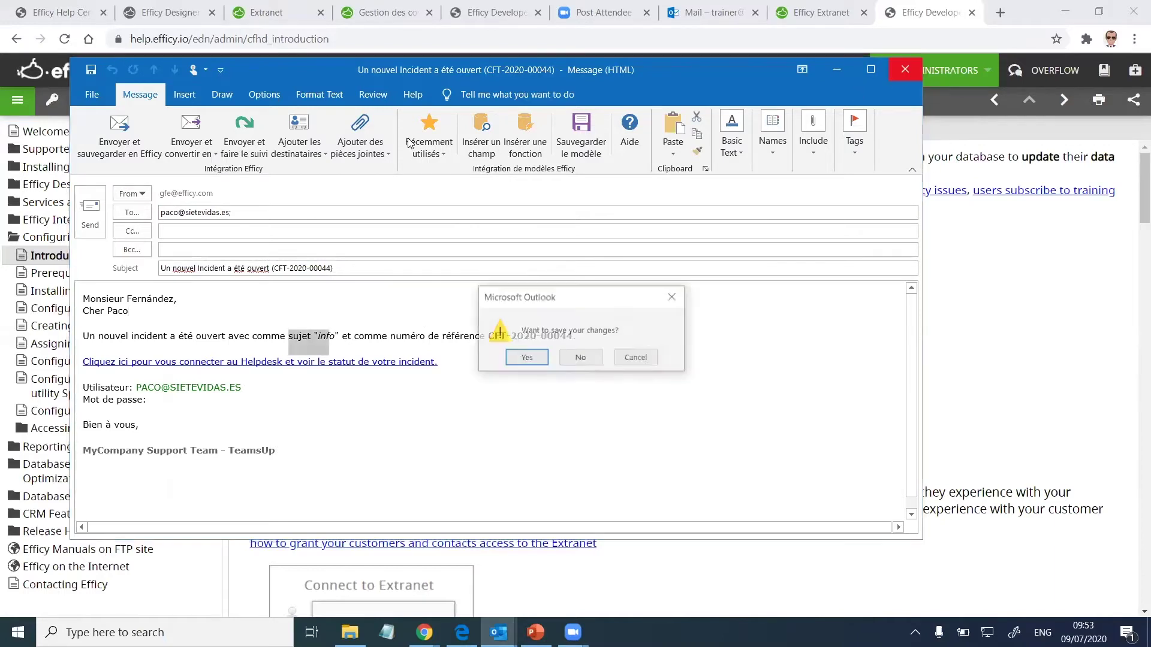
{"action": "left_click", "coordinate": [584, 358]}
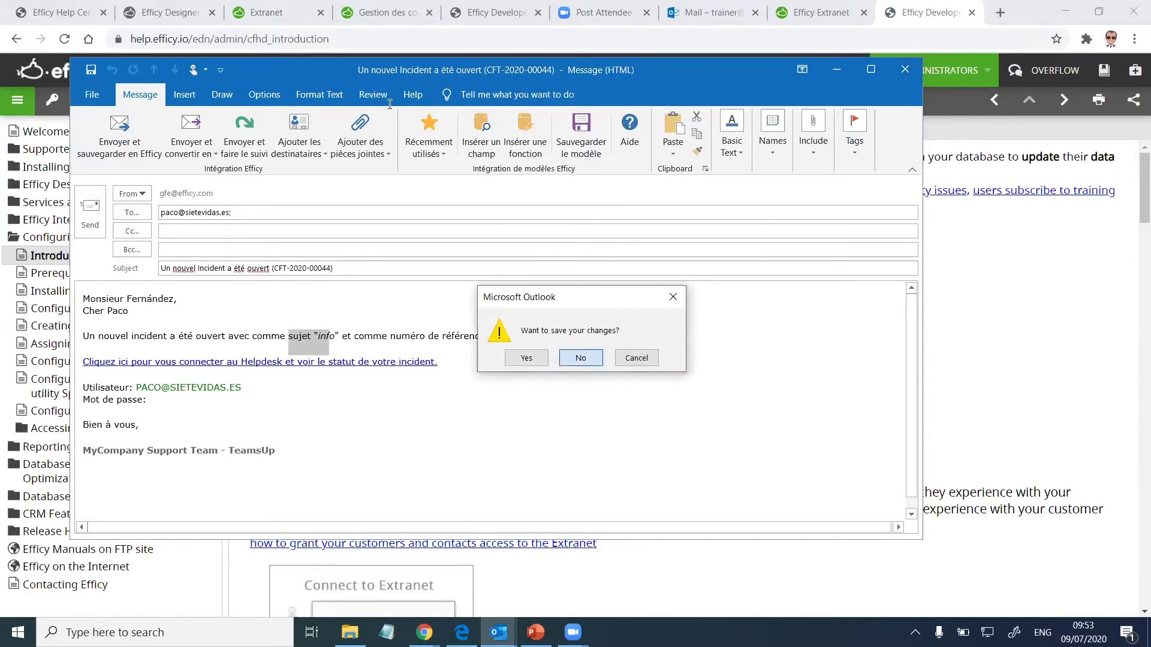
{"action": "key", "text": "ctrl+4"}
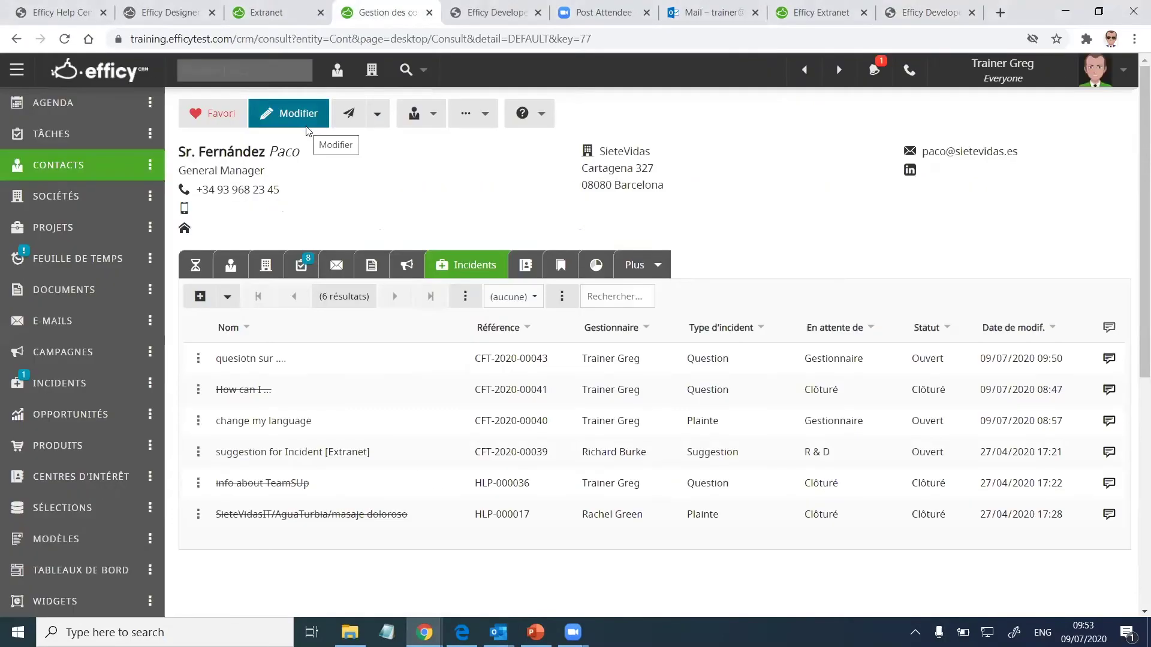
Step: Search the templates (Modèles) for "standard", replace the term with "helpdesk", and look through the listed templates
{"action": "left_click", "coordinate": [290, 70]}
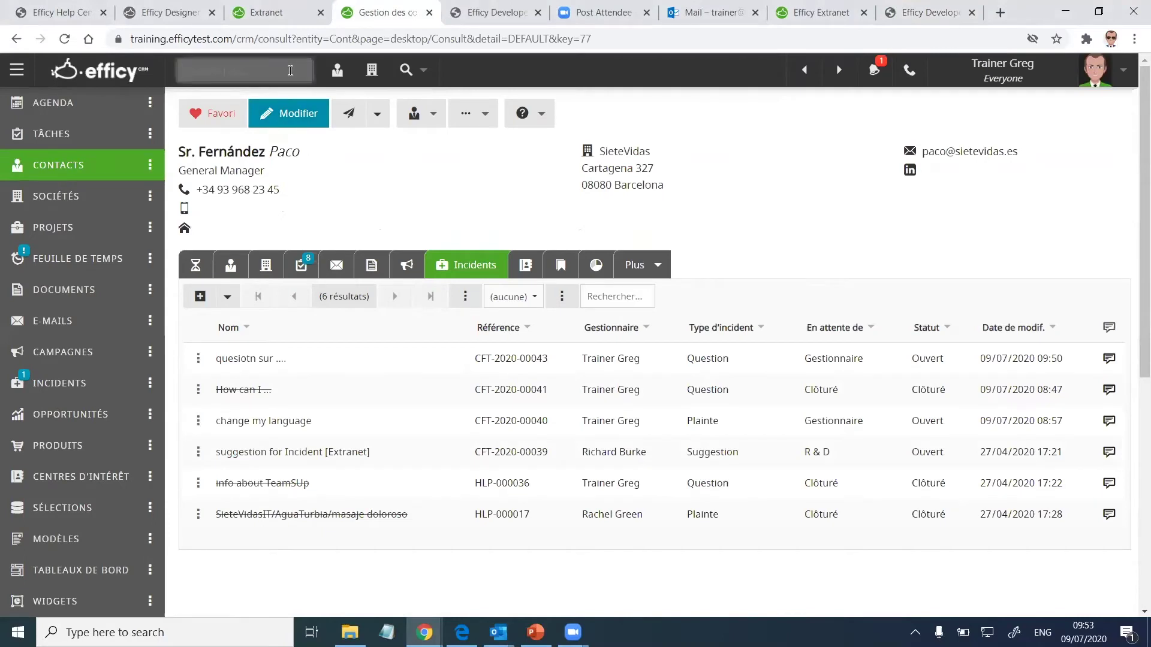
{"action": "left_click", "coordinate": [405, 70]}
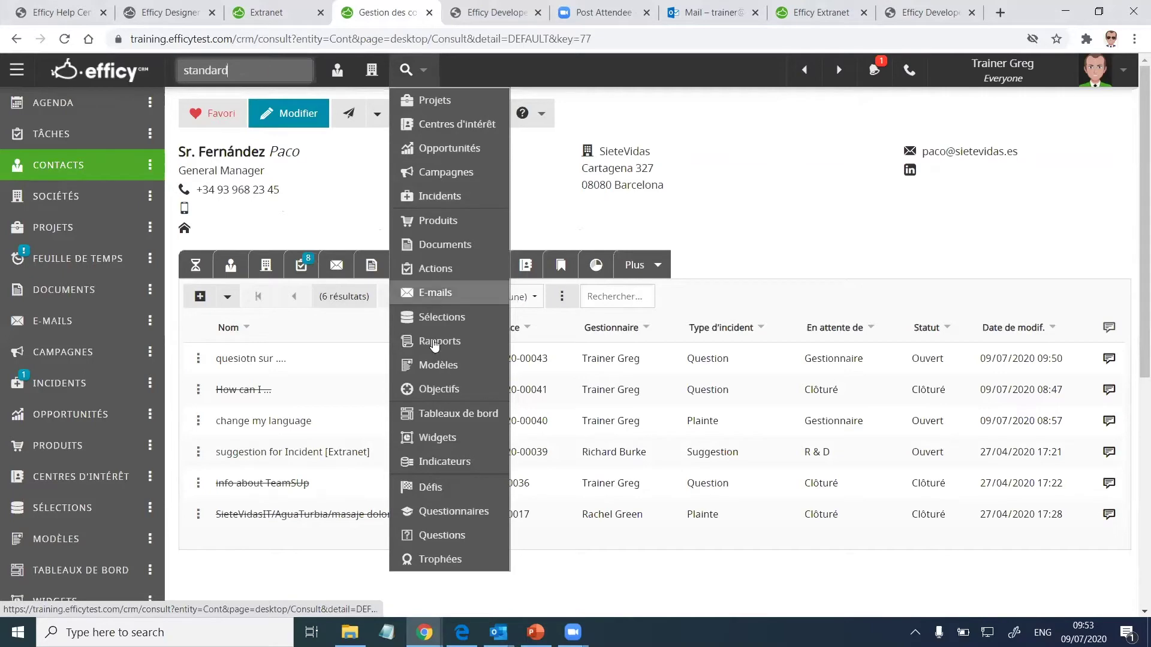
{"action": "left_click", "coordinate": [439, 366]}
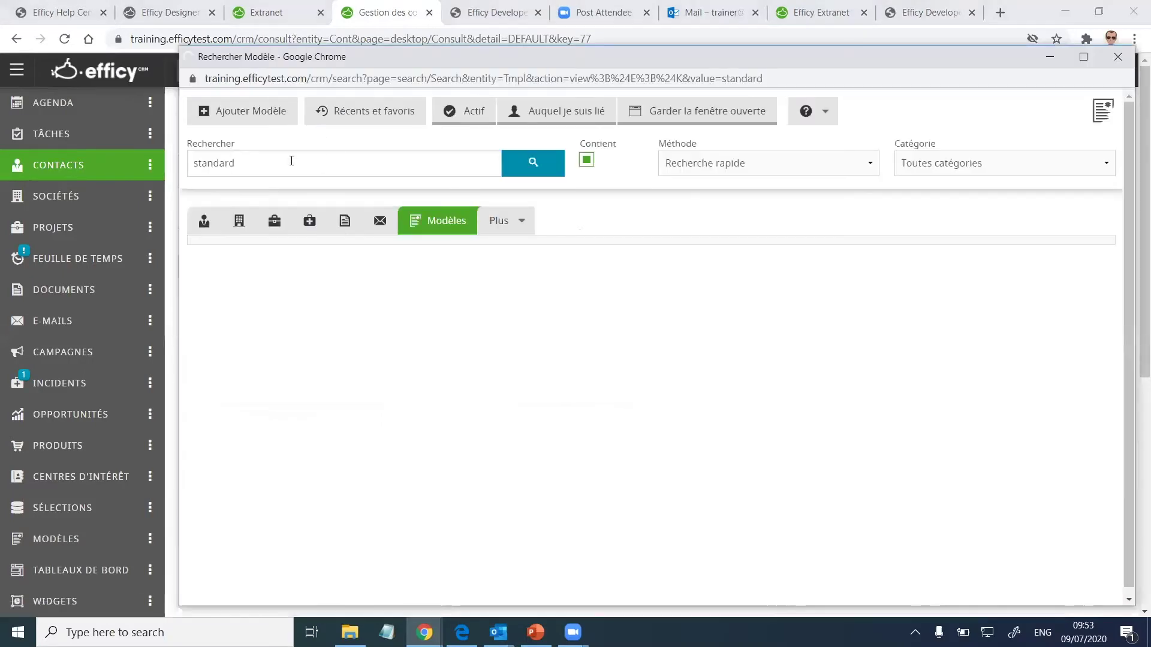
{"action": "type", "text": "helpdes"}
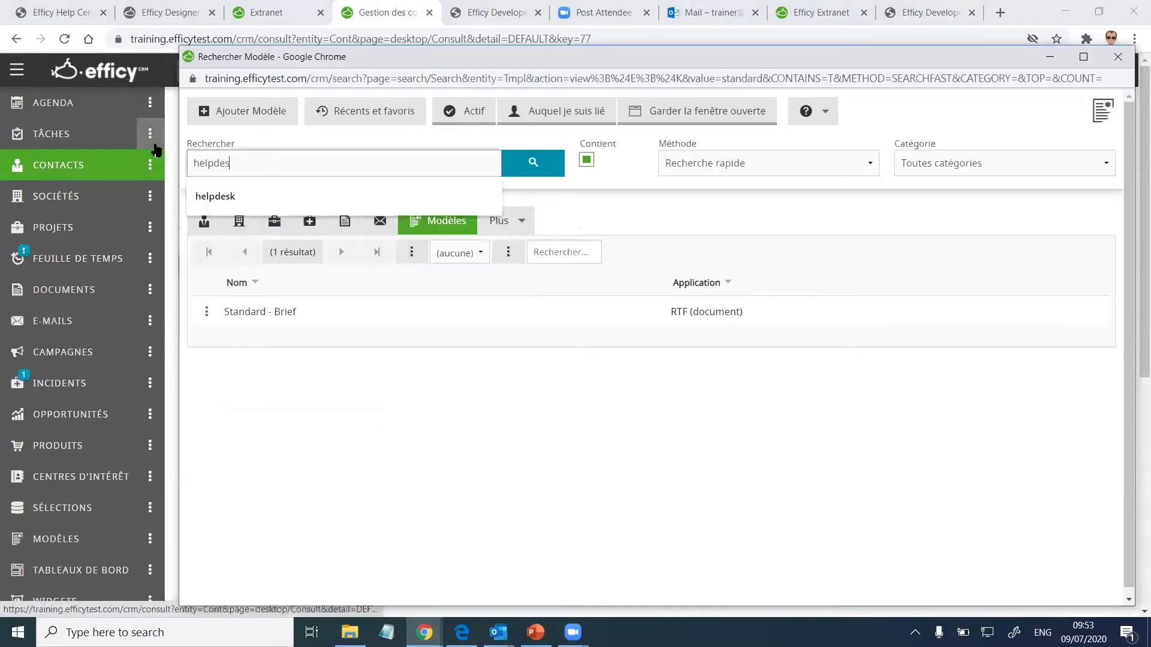
{"action": "type", "text": "k"}
{"action": "key", "text": "Return"}
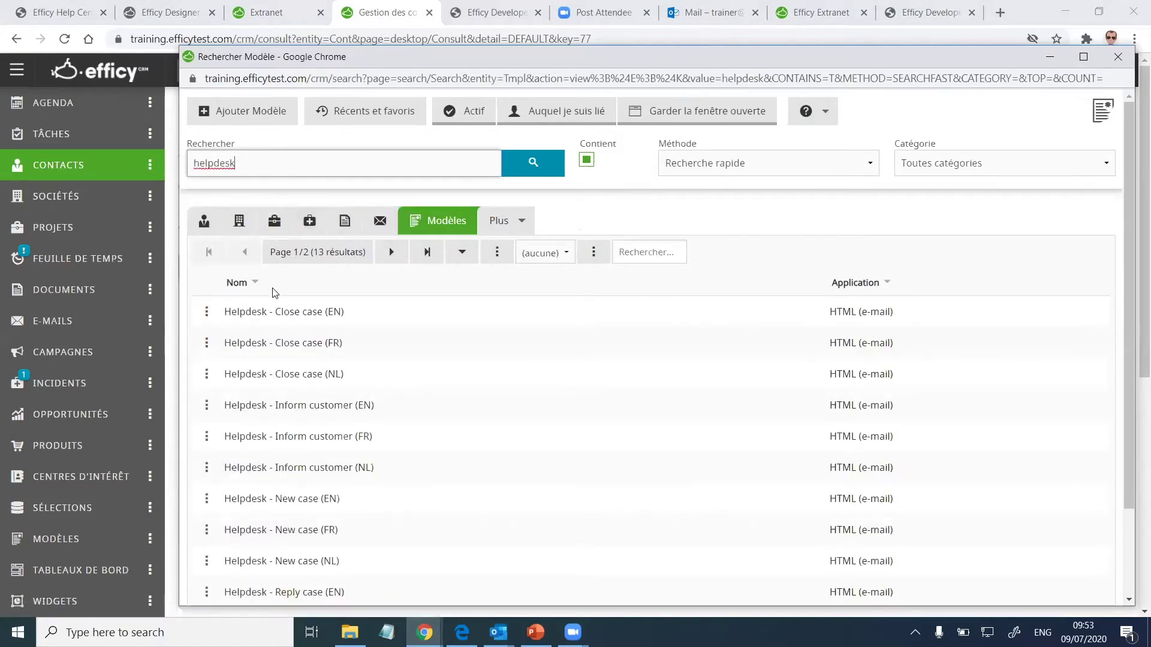
{"action": "scroll", "coordinate": [273, 279], "scroll_direction": "down", "scroll_amount": 2}
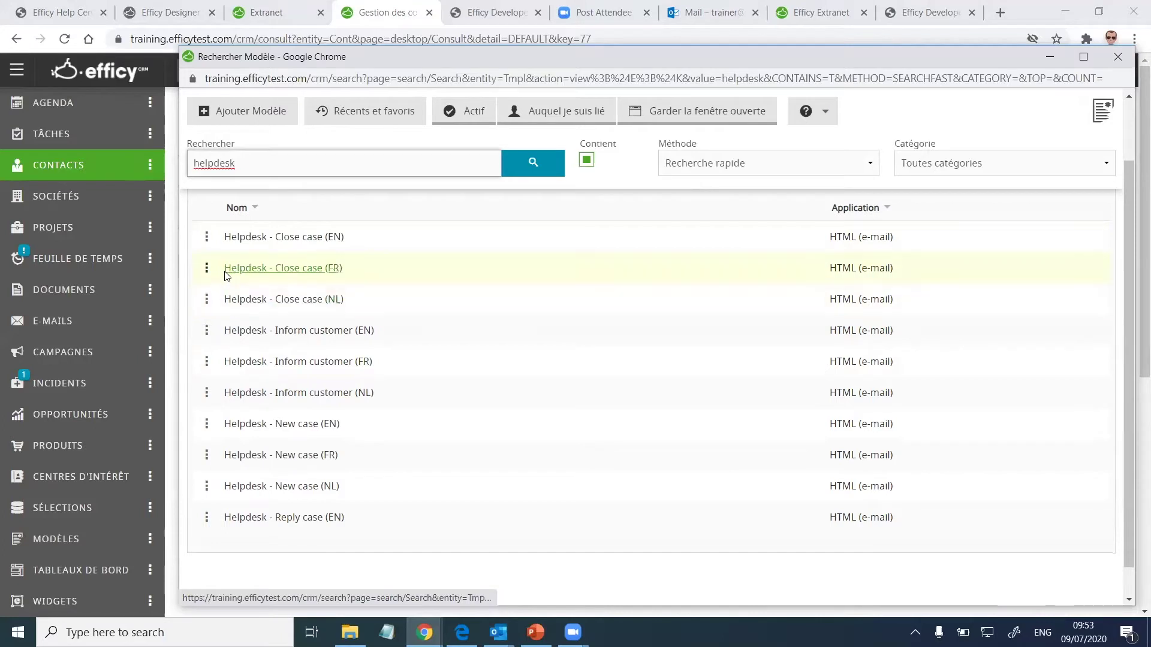
Step: Open the template "Helpdesk - New case (FR)" for editing, review its message text and merge fields, and close it without saving
{"action": "left_click", "coordinate": [207, 268]}
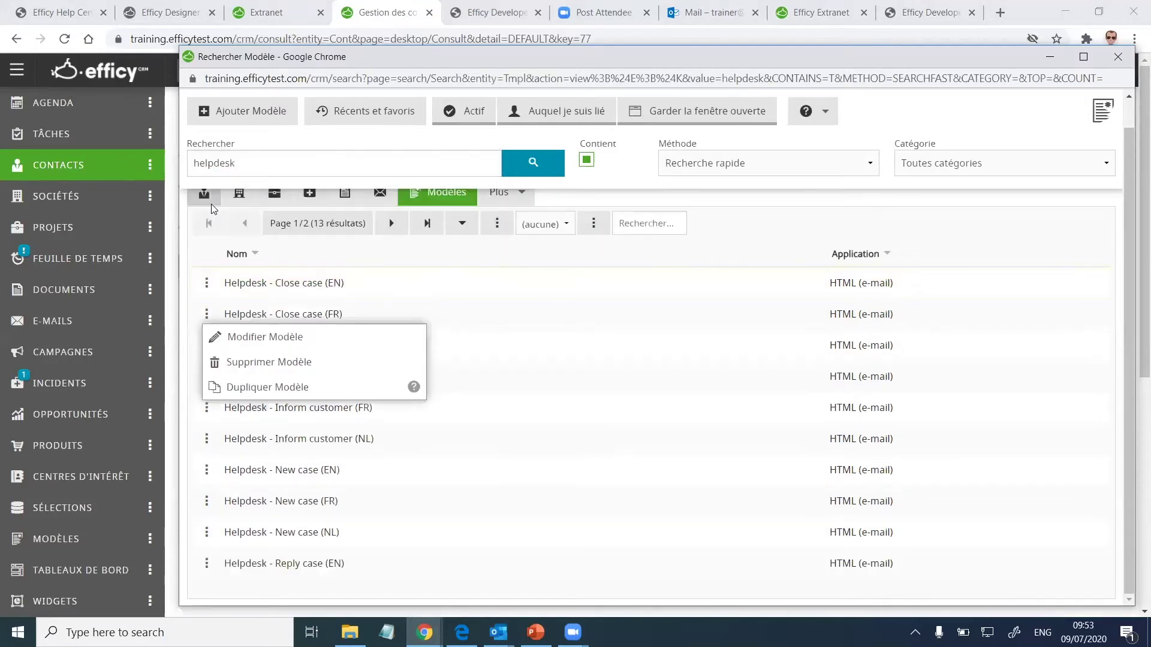
{"action": "left_click_drag", "start_coordinate": [180, 216], "coordinate": [120, 216]}
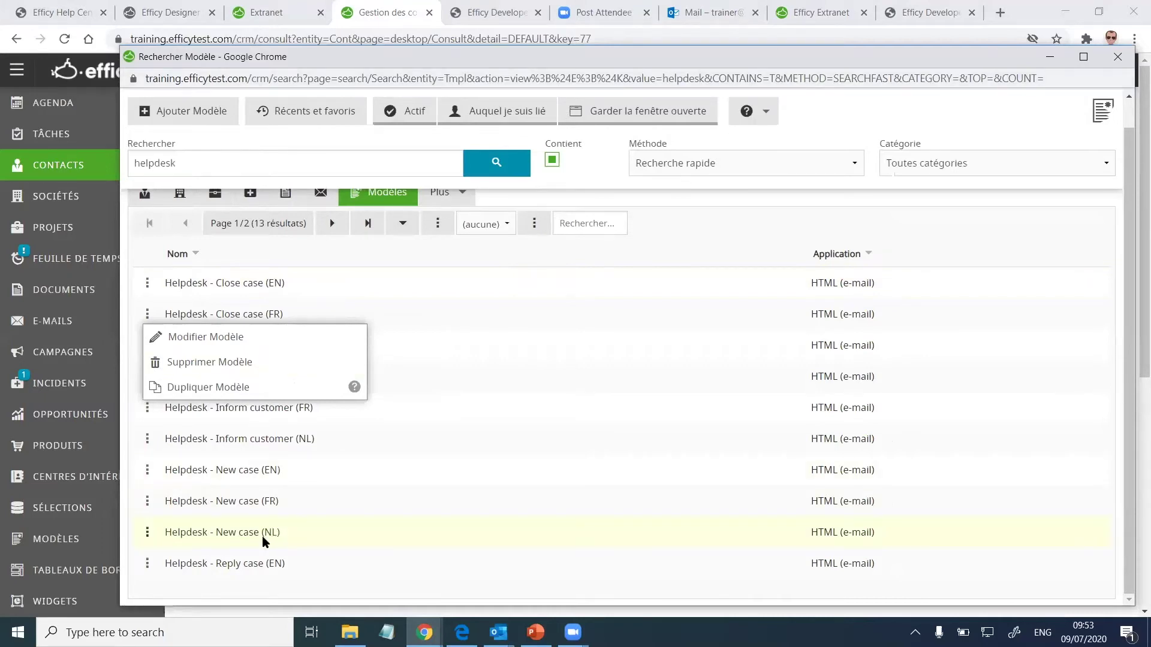
{"action": "left_click", "coordinate": [220, 411]}
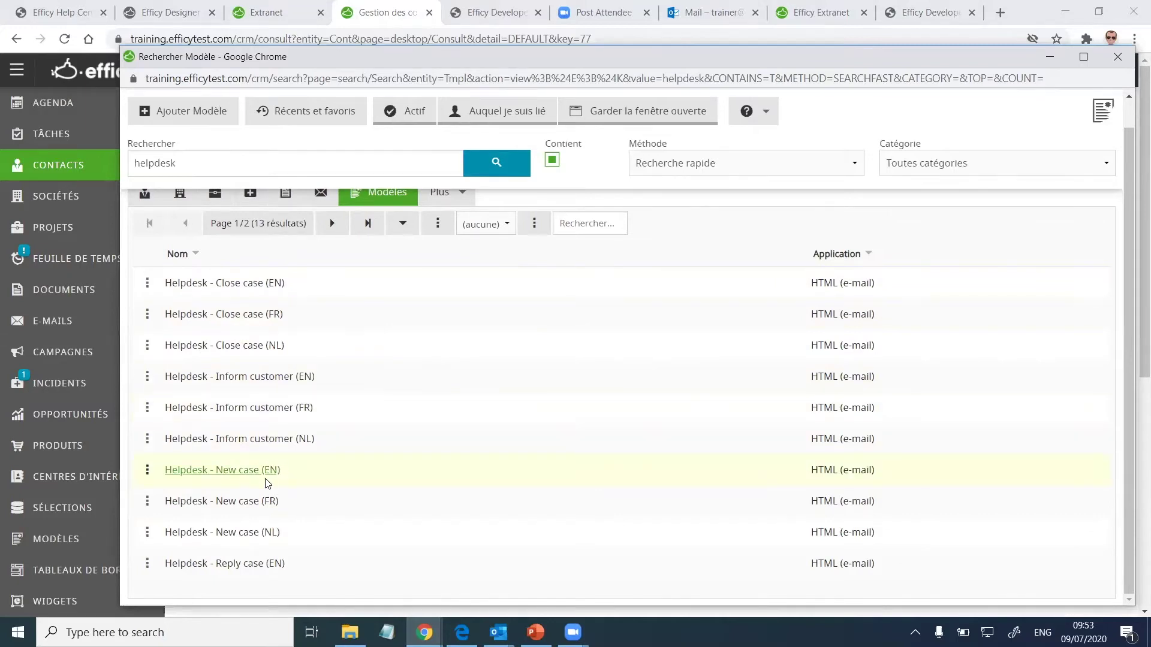
{"action": "left_click", "coordinate": [147, 503]}
{"action": "left_click", "coordinate": [185, 524]}
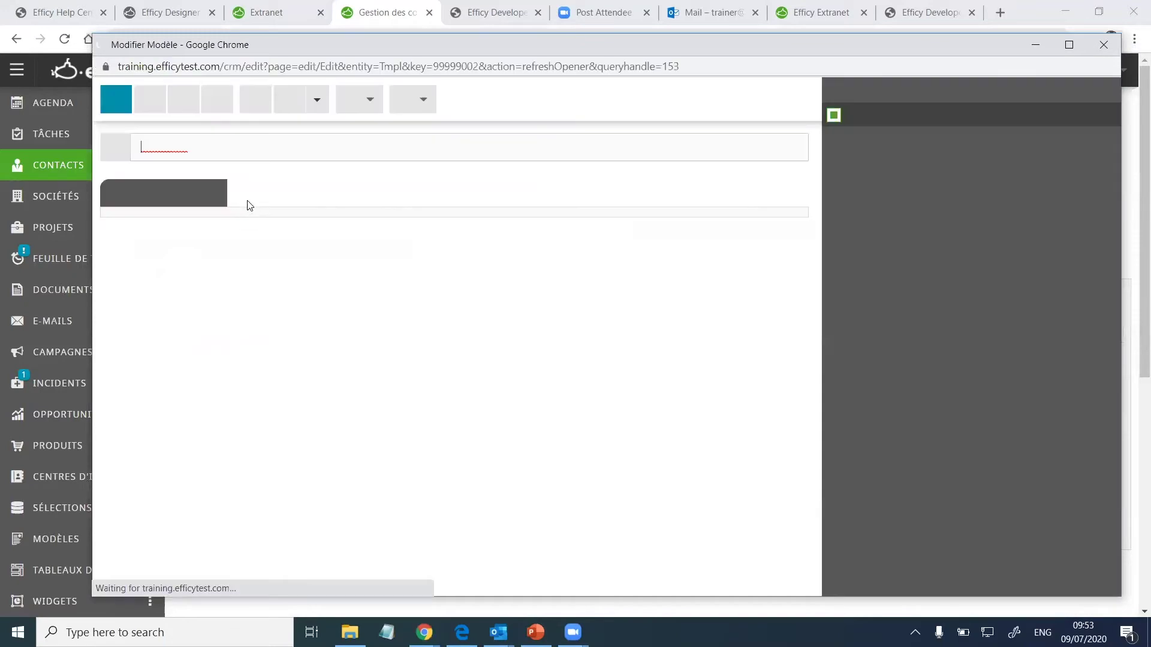
{"action": "left_click", "coordinate": [231, 198]}
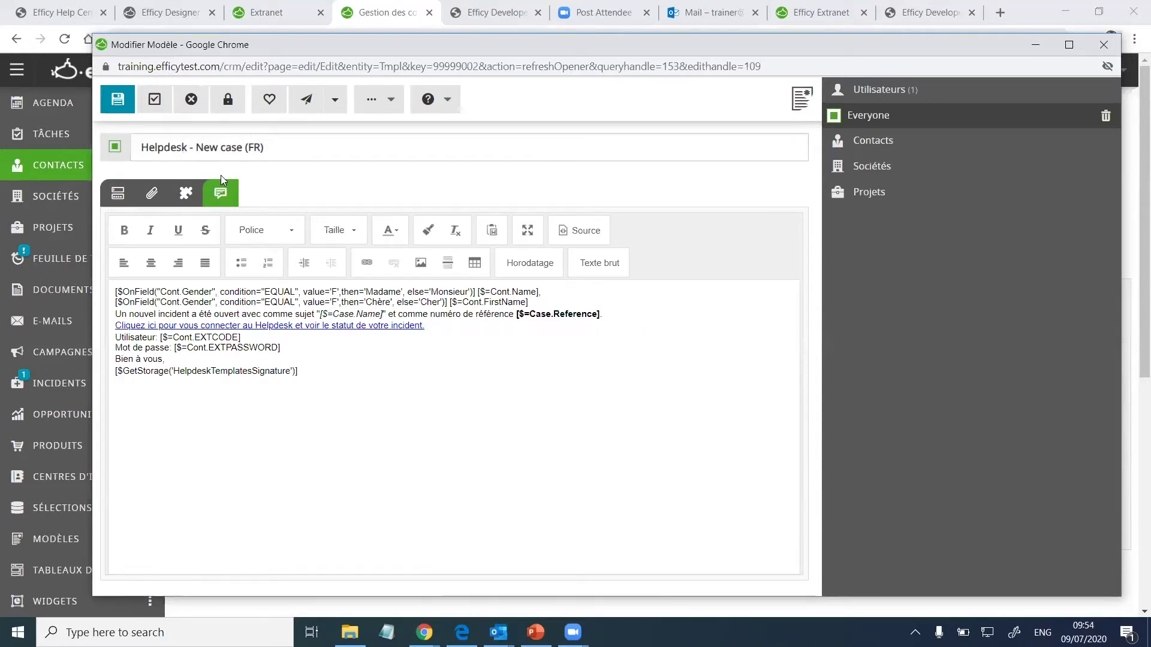
{"action": "left_click", "coordinate": [200, 113]}
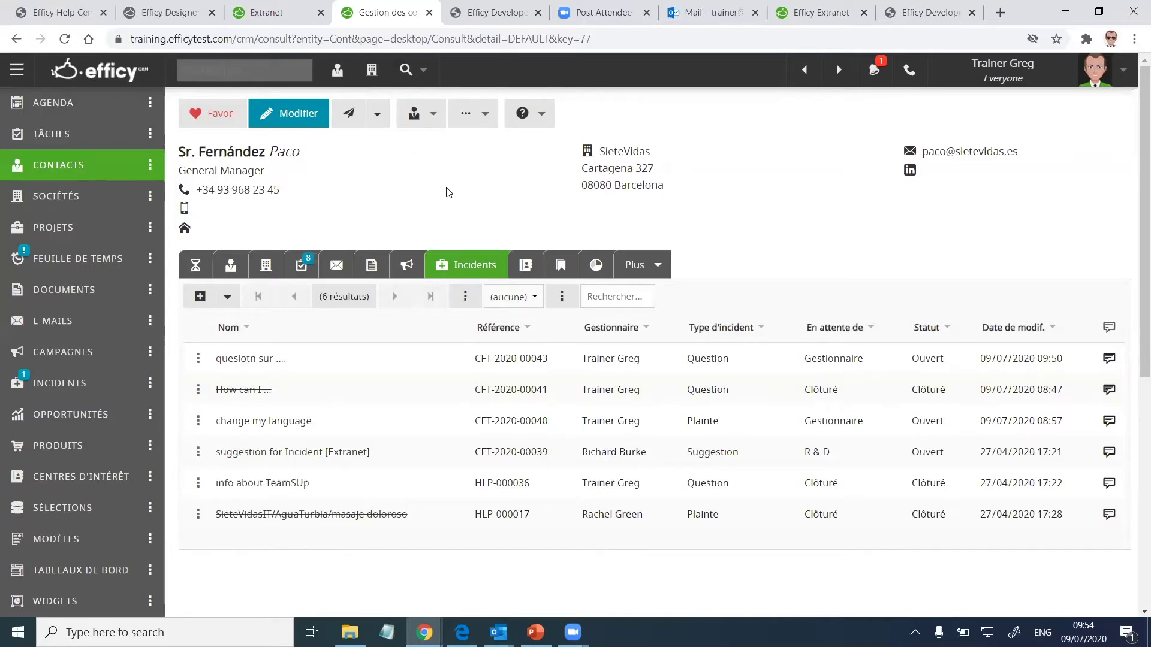
Step: In the customer's Extranet, refresh the incidents, find "info" under En cours de traitement, and check the En attente de moi list
{"action": "left_click", "coordinate": [270, 13]}
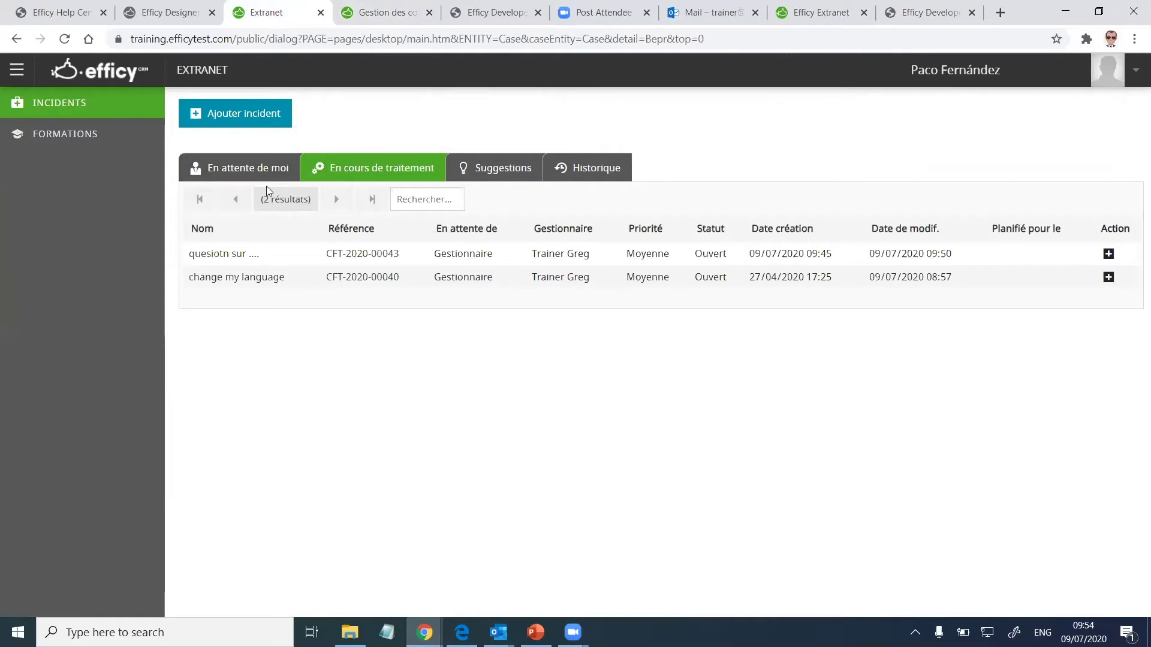
{"action": "left_click", "coordinate": [137, 116]}
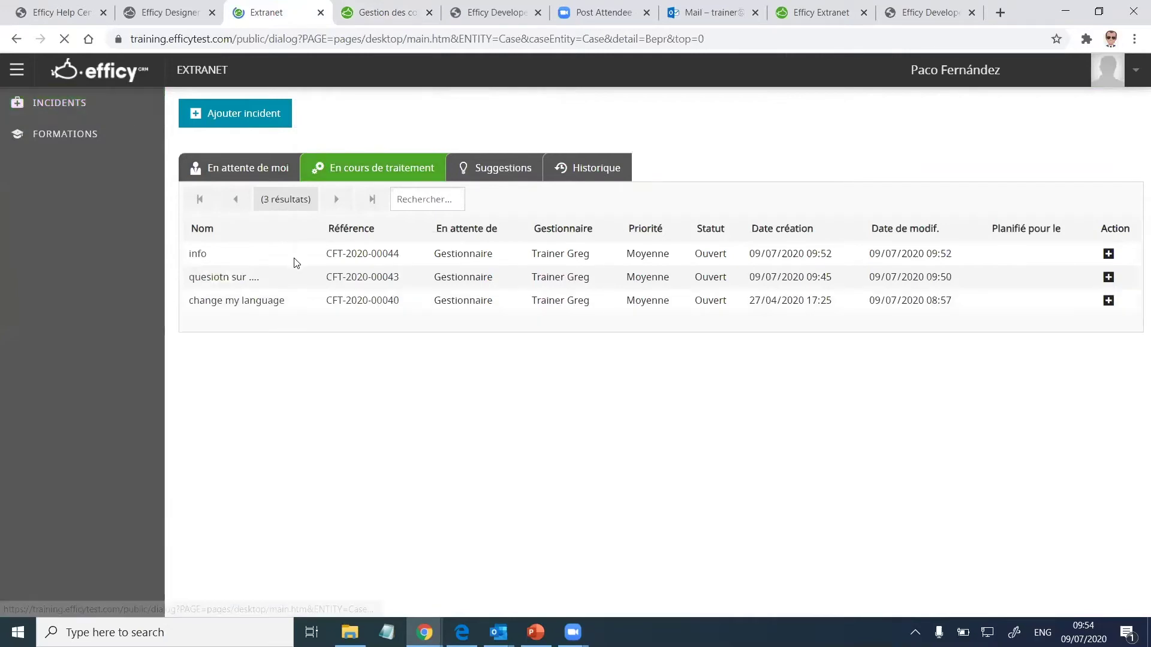
{"action": "double_click", "coordinate": [190, 253]}
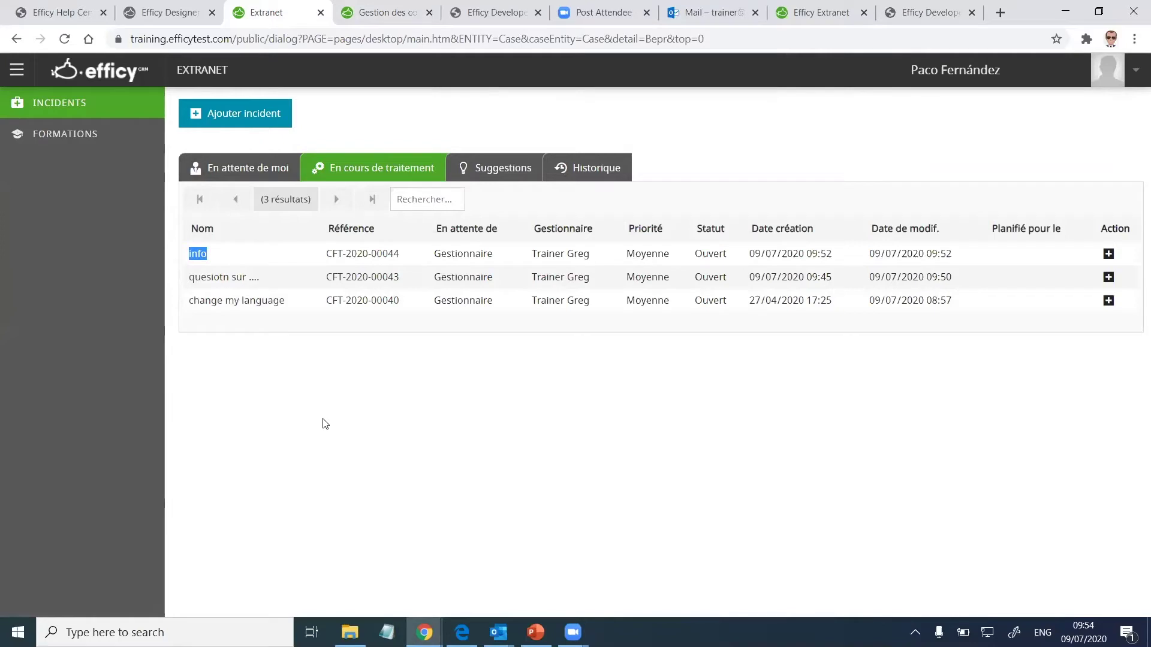
{"action": "left_click", "coordinate": [266, 170]}
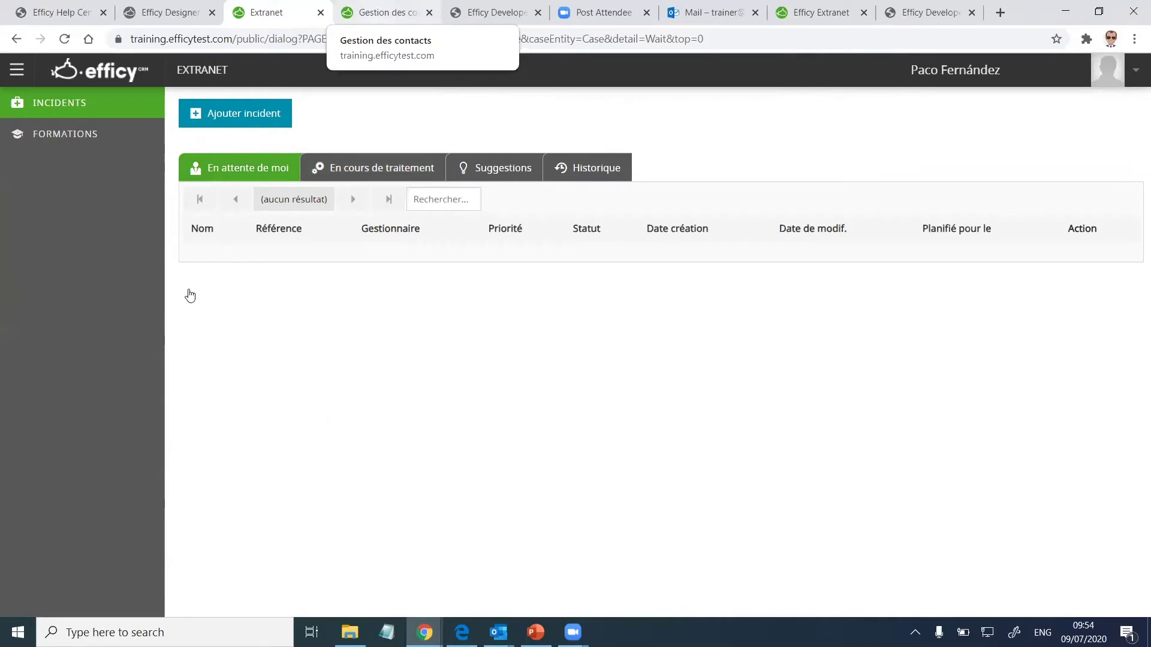
Step: Back in the trainer's CRM session, open the incident "change my language" from the incidents list and go to its linked contact
{"action": "key", "text": "ctrl+Tab"}
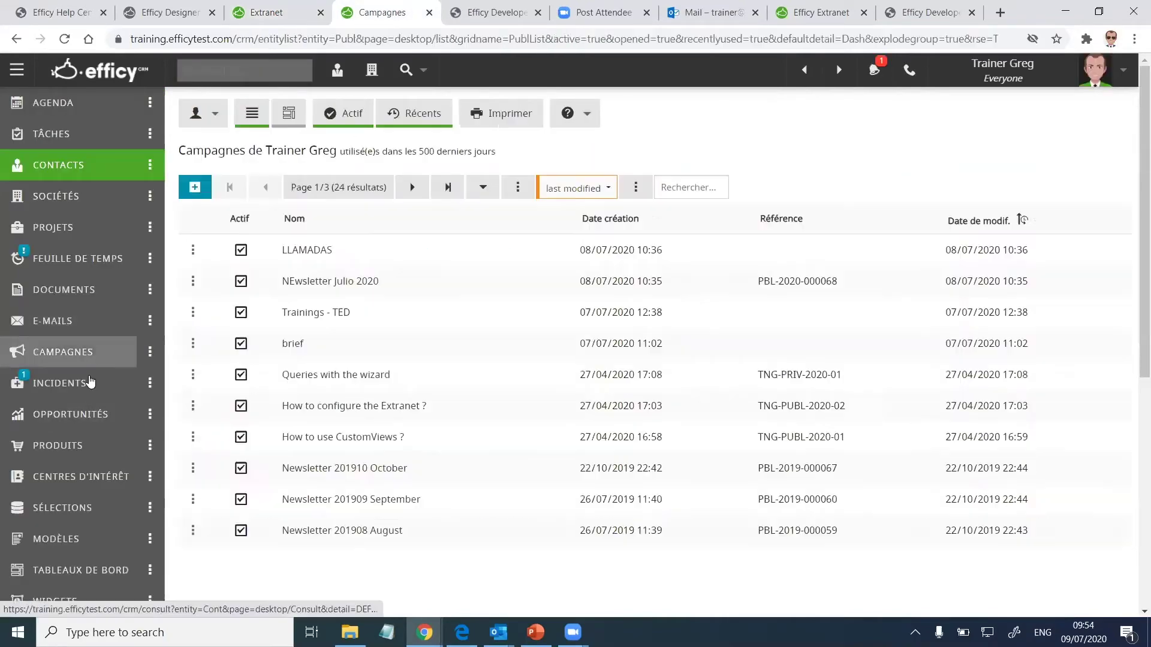
{"action": "left_click", "coordinate": [90, 382]}
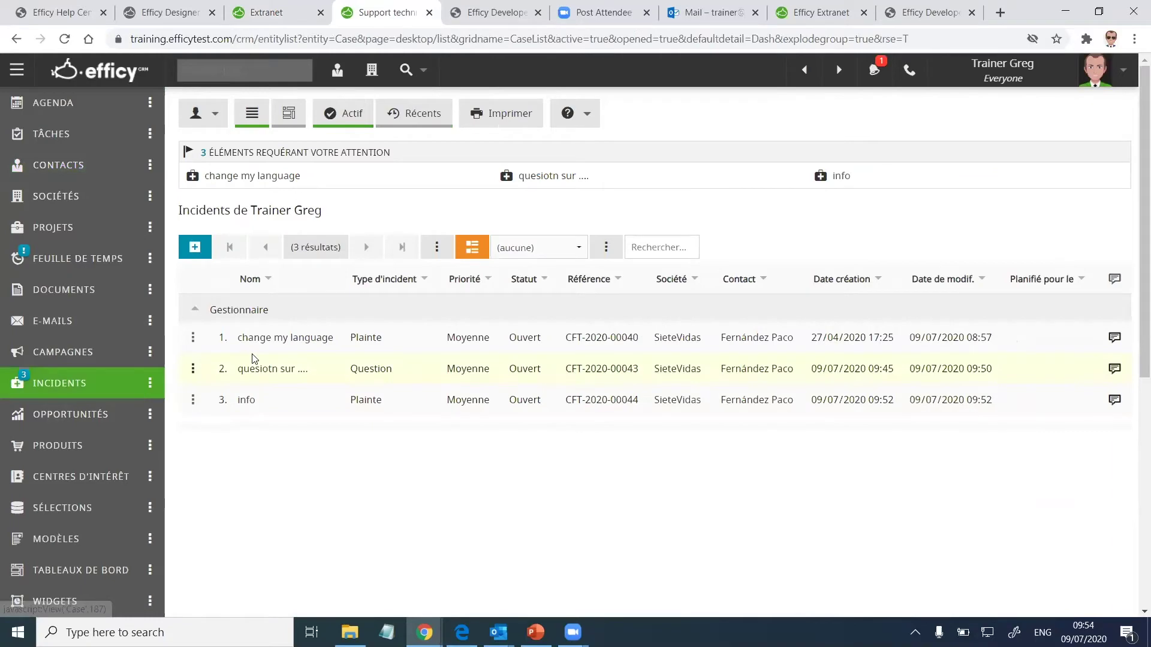
{"action": "left_click", "coordinate": [273, 340]}
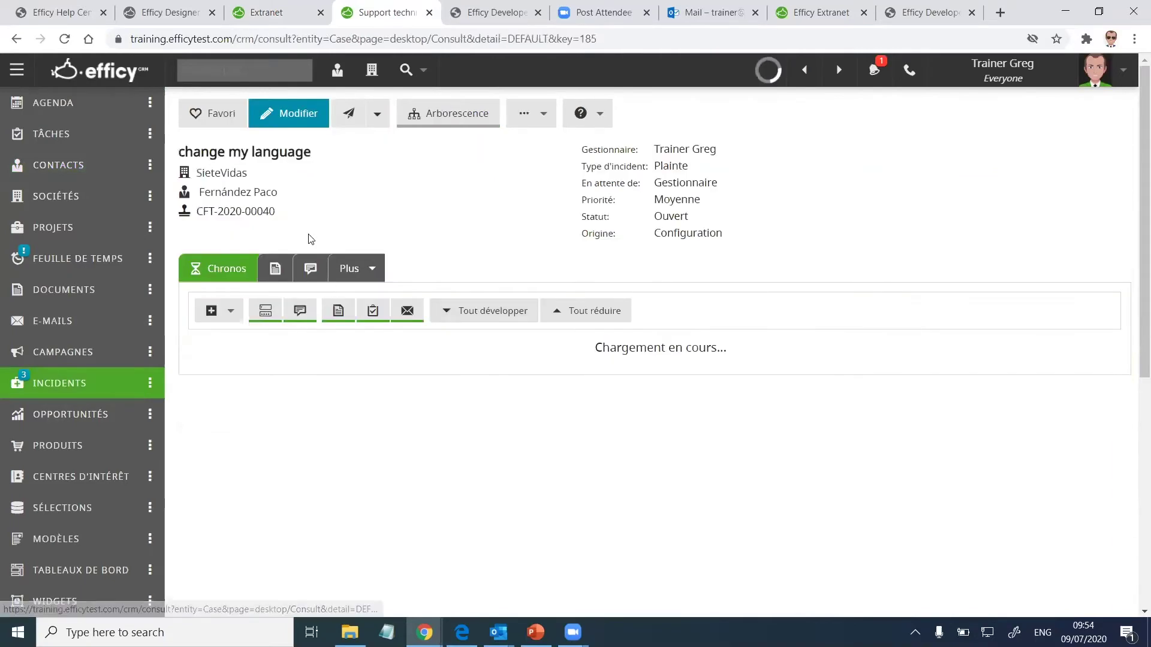
{"action": "left_click", "coordinate": [263, 193]}
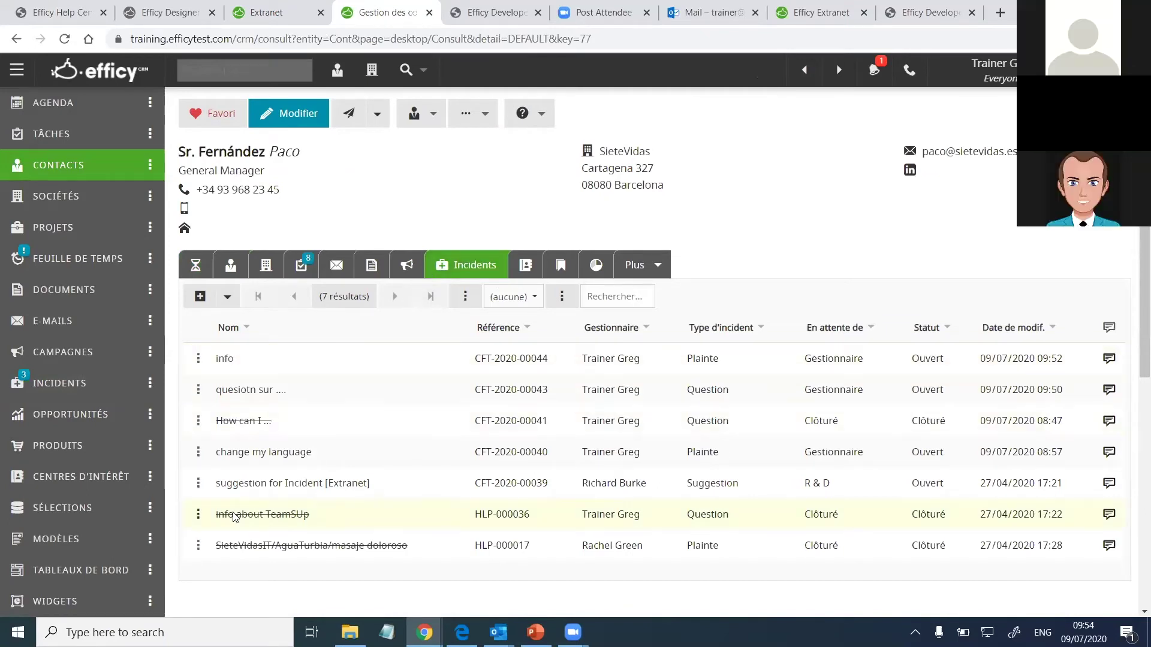
Step: Apply the "active" view to the contact's incidents and highlight "change my language"
{"action": "left_click", "coordinate": [507, 297]}
{"action": "left_click", "coordinate": [514, 343]}
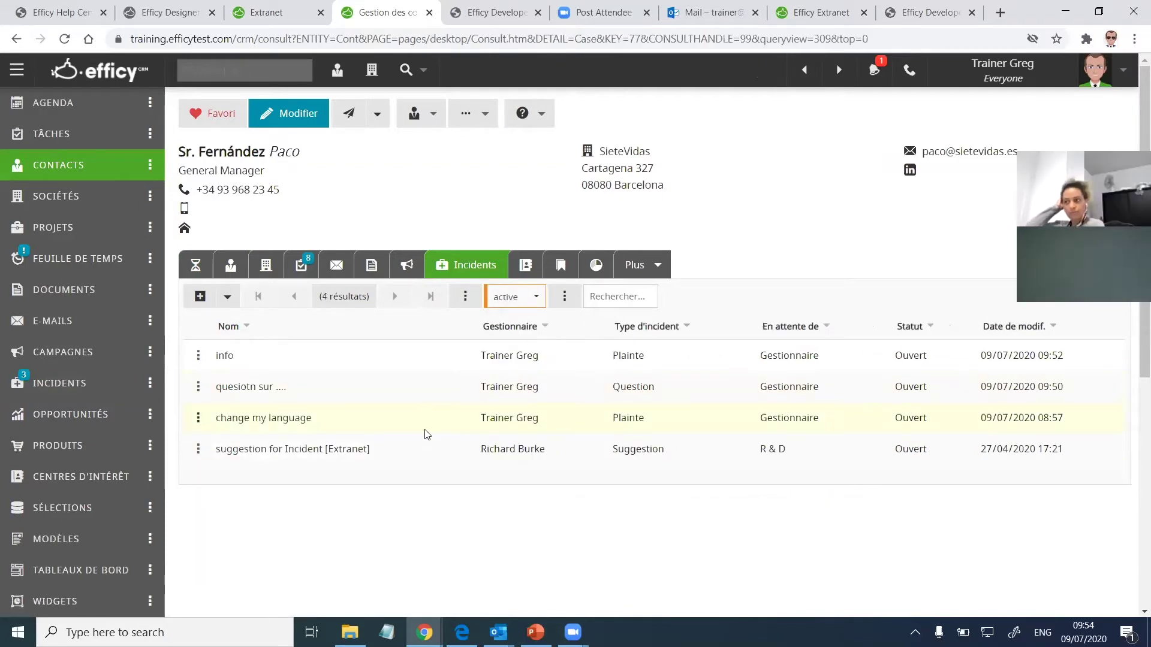
{"action": "triple_click", "coordinate": [323, 422]}
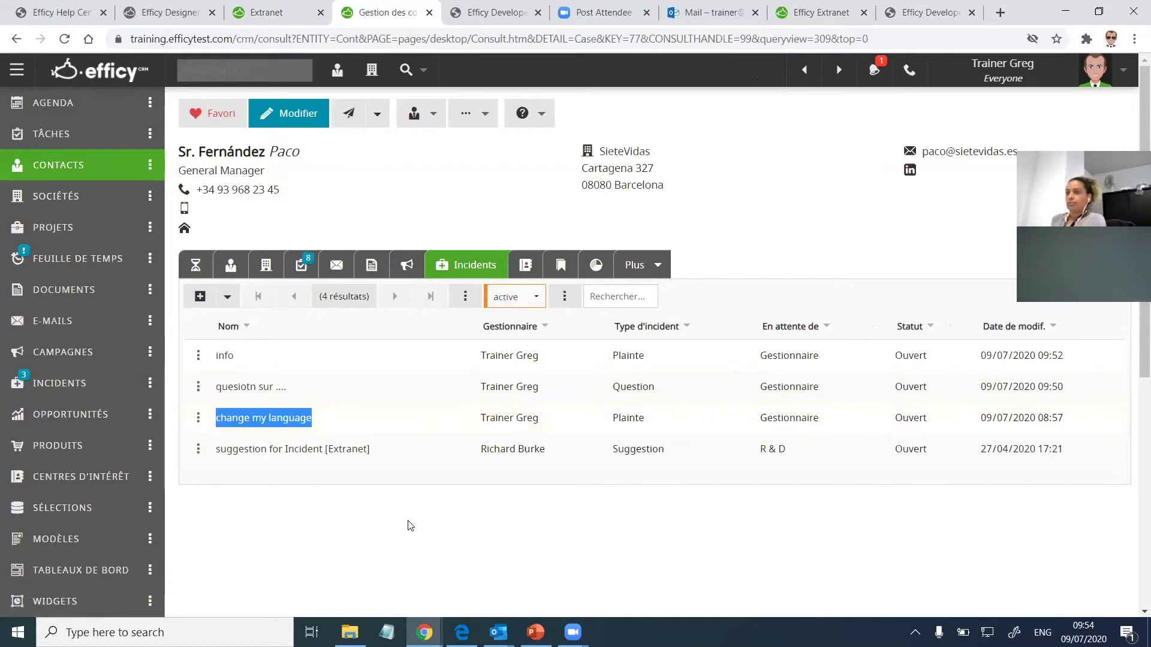
Step: Open the incident "change my language" in the CRM, and review the same incident's history in the customer's Extranet under En cours de traitement
{"action": "left_click", "coordinate": [299, 416]}
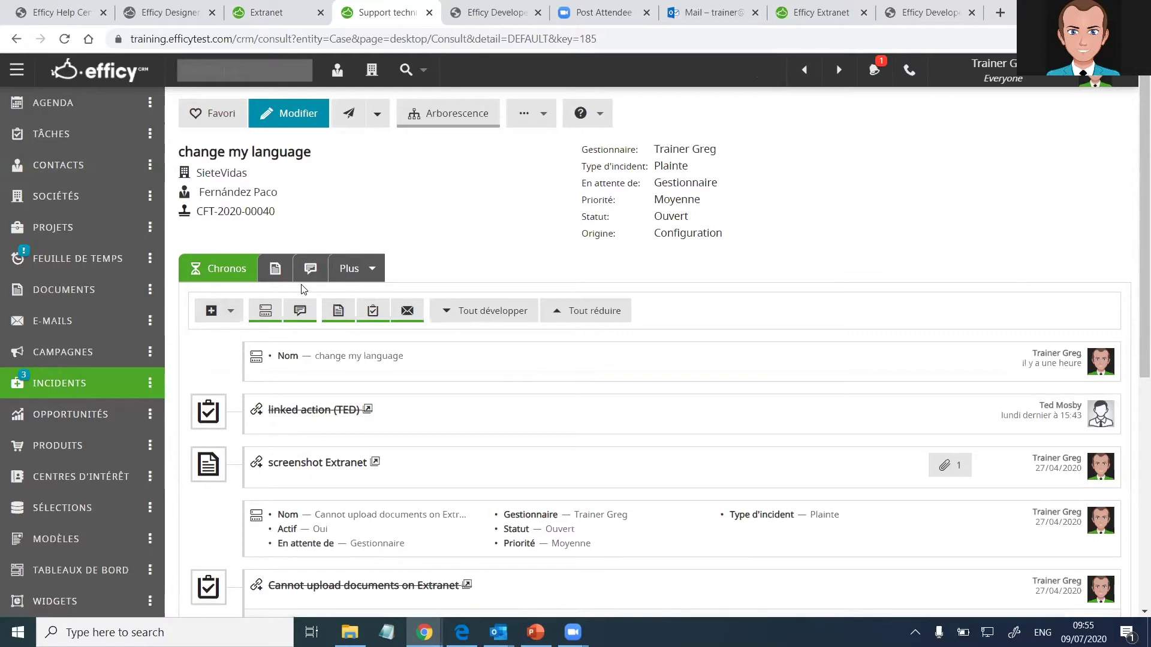
{"action": "key", "text": "ctrl+Page_Up"}
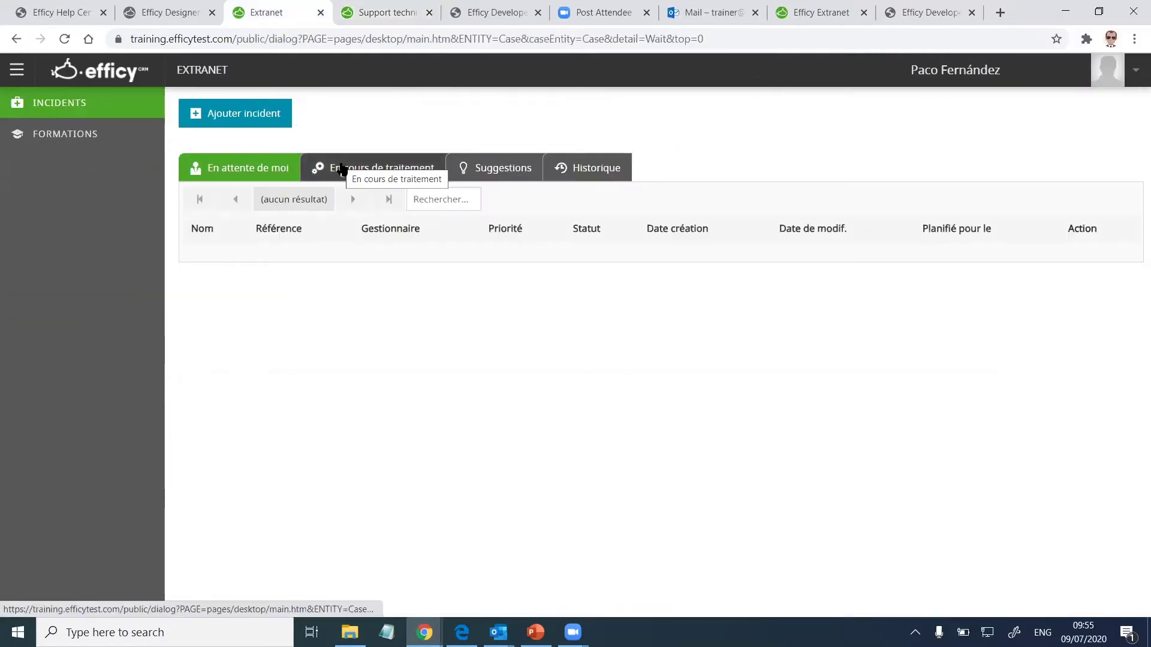
{"action": "left_click", "coordinate": [359, 180]}
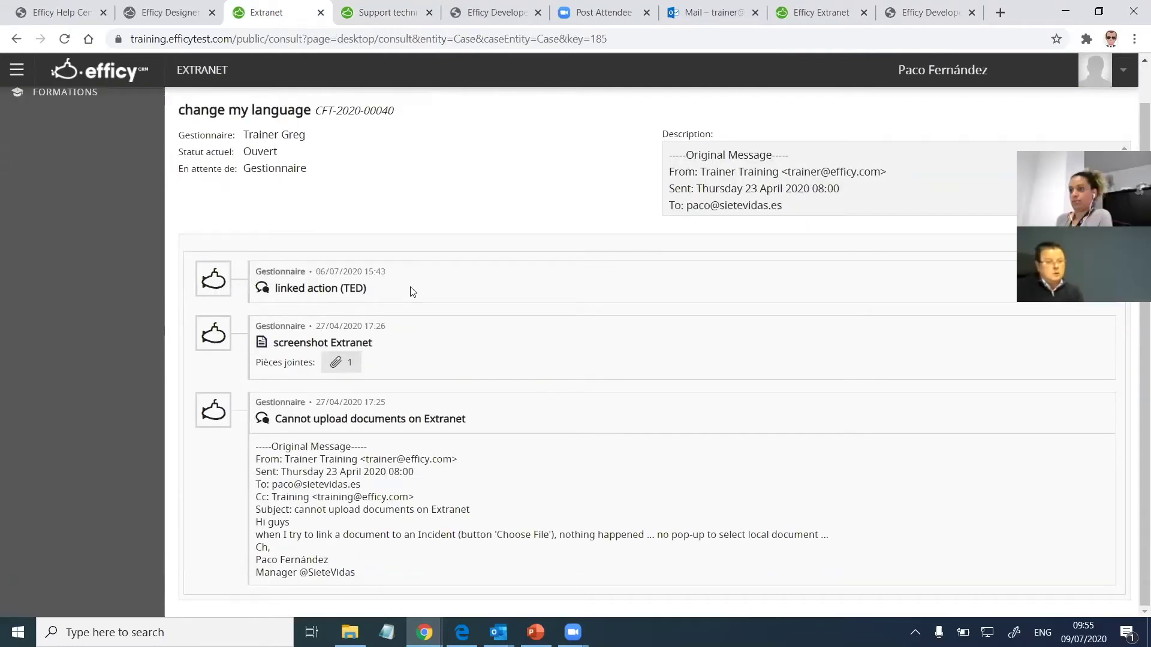
{"action": "scroll", "coordinate": [362, 360], "scroll_direction": "up", "scroll_amount": 1}
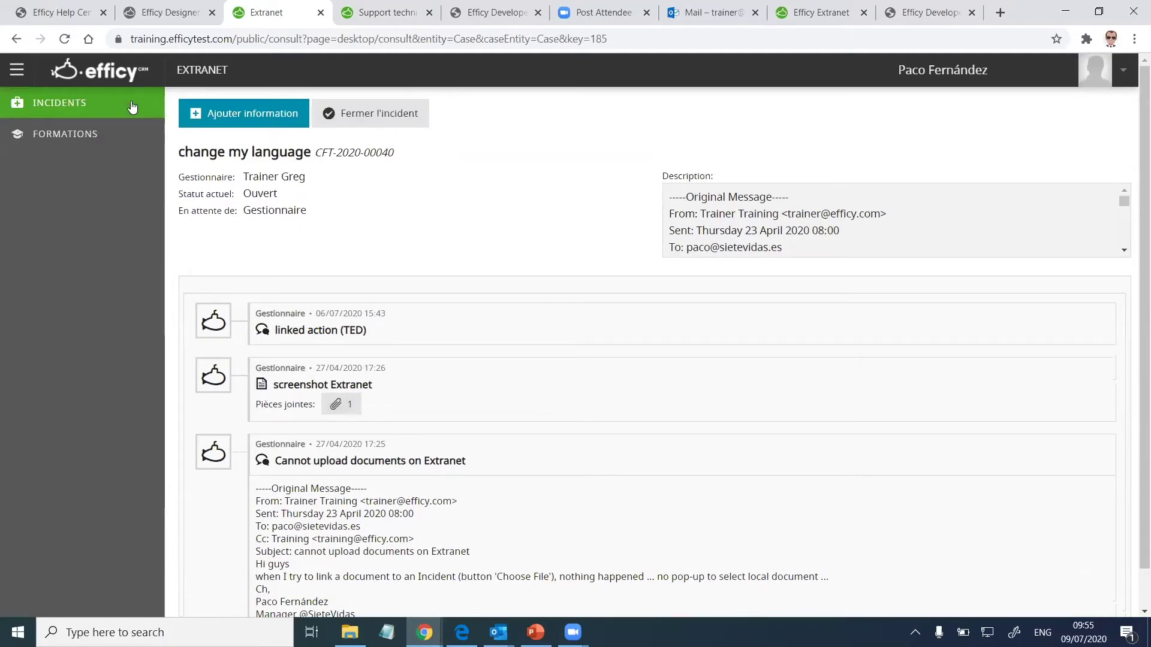
{"action": "left_click", "coordinate": [132, 107]}
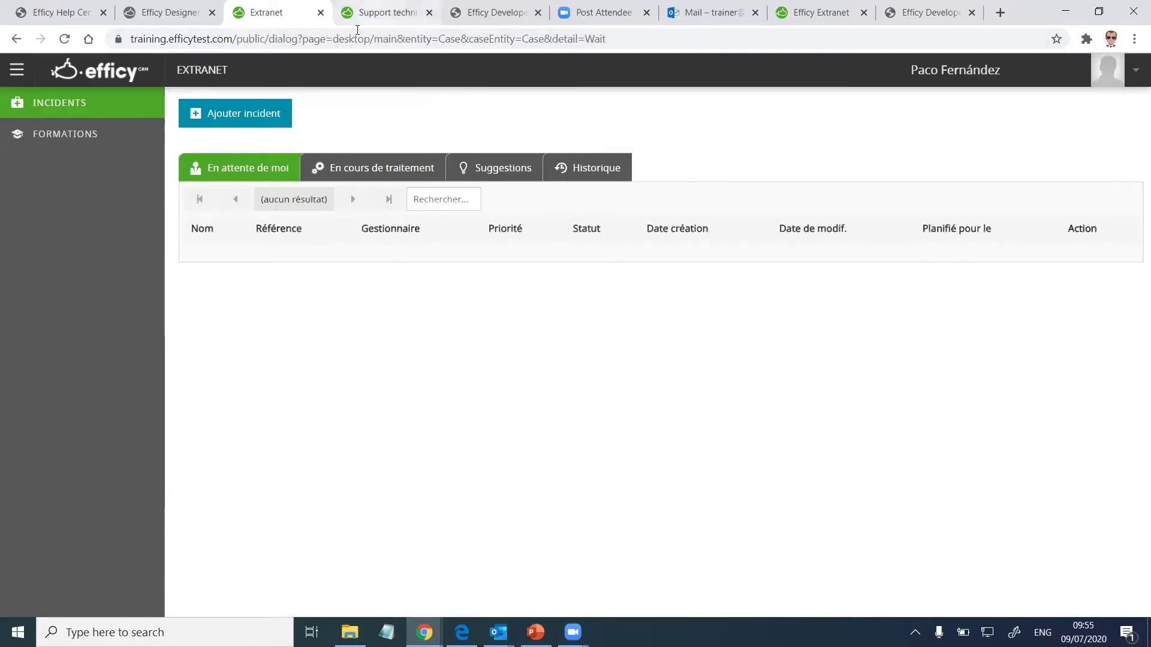
Step: Back in the CRM incident, open the action "Cannot upload documents on Extranet", inspect its linked records and close it without saving
{"action": "key", "text": "ctrl+Tab"}
{"action": "scroll", "coordinate": [389, 388], "scroll_direction": "down", "scroll_amount": 1}
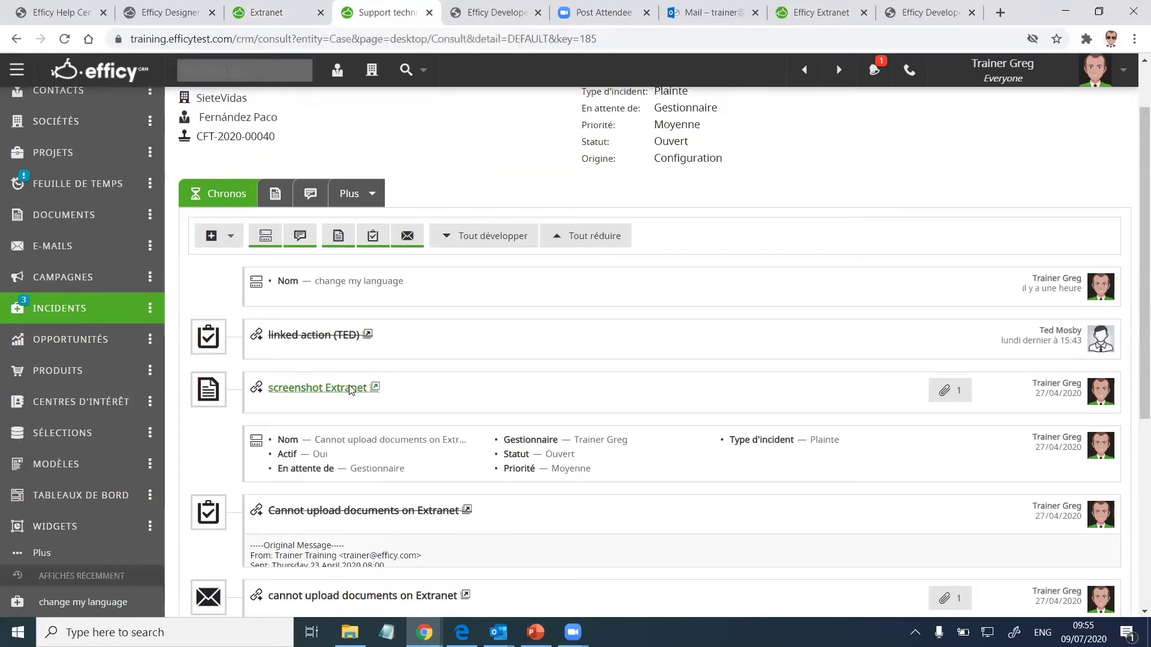
{"action": "scroll", "coordinate": [353, 415], "scroll_direction": "down", "scroll_amount": 1}
{"action": "left_click", "coordinate": [353, 437]}
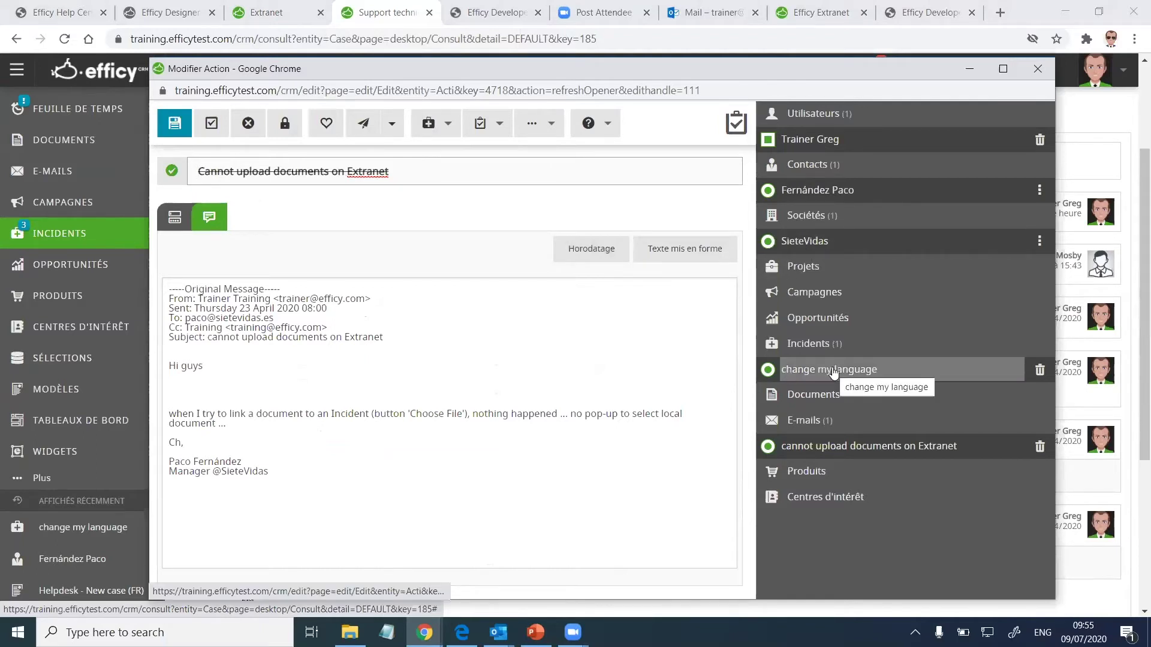
{"action": "left_click", "coordinate": [1039, 190]}
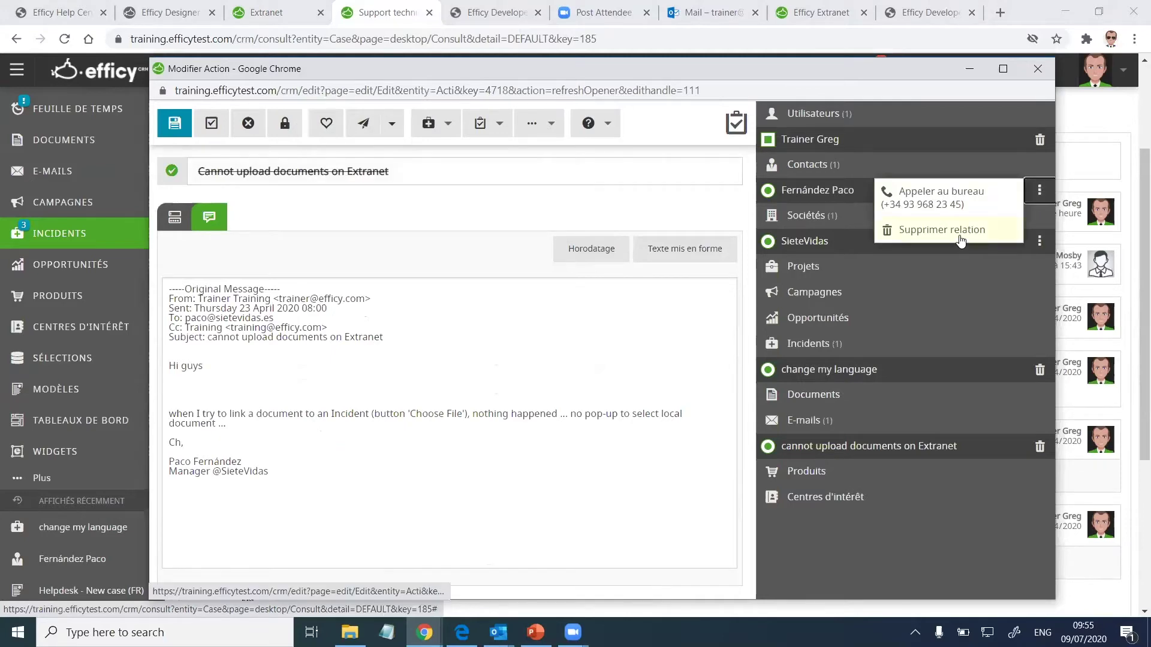
{"action": "left_click", "coordinate": [449, 281]}
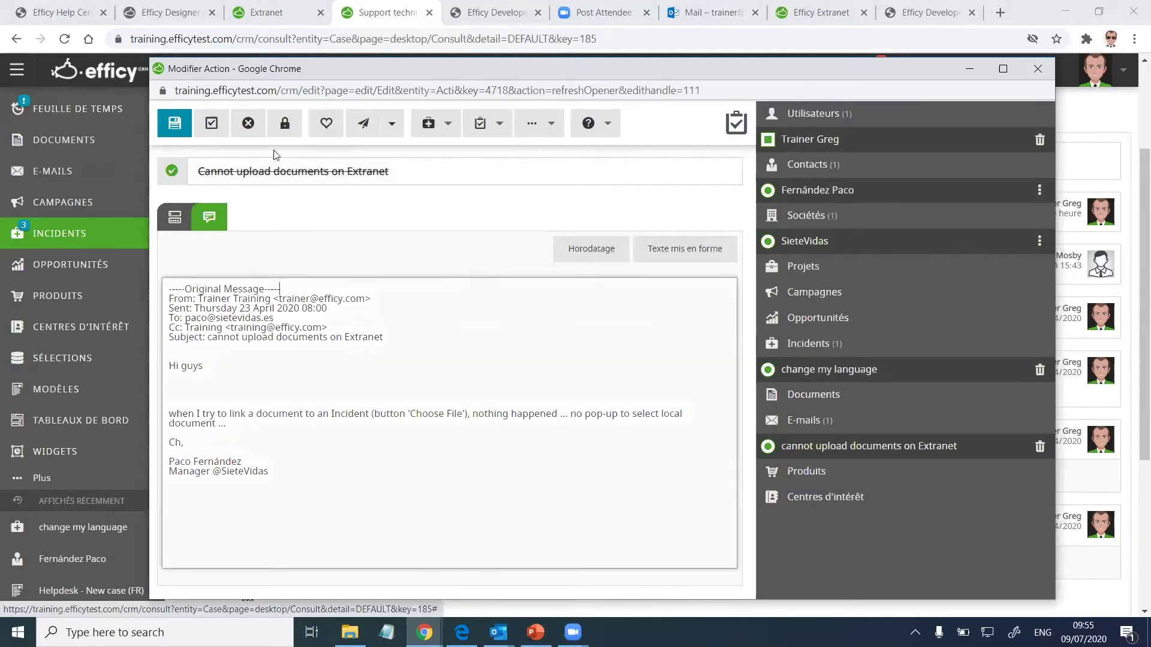
{"action": "left_click", "coordinate": [247, 123]}
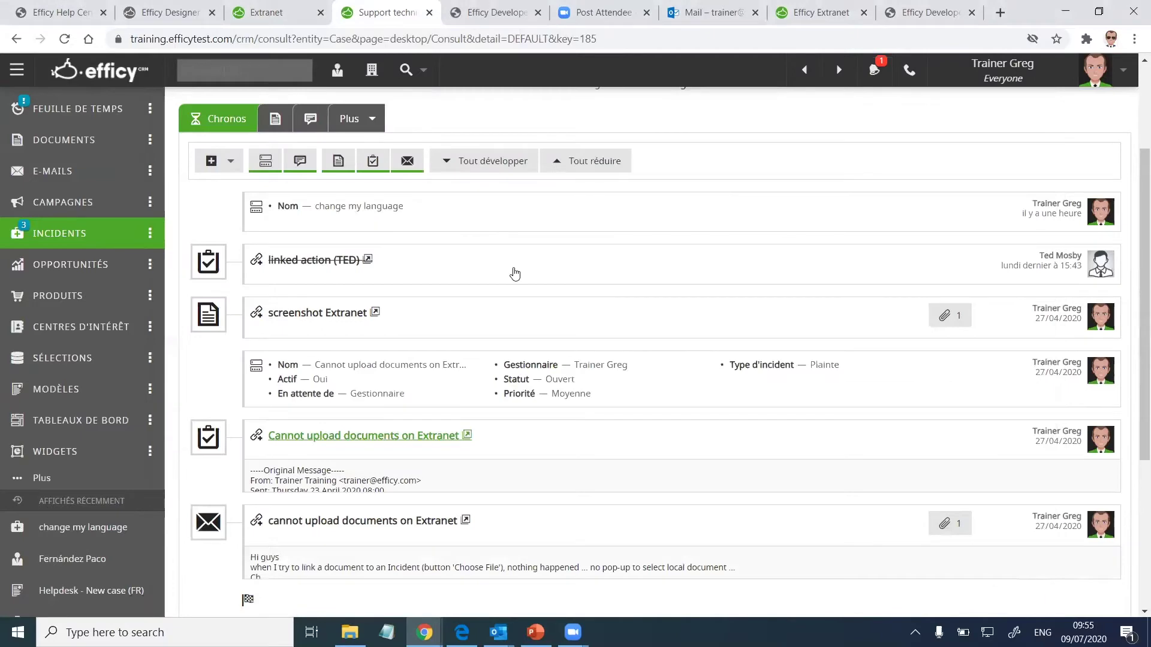
Step: Add a task titled "AIDE" to the incident, assign a colleague as an additional user, and save it
{"action": "scroll", "coordinate": [514, 274], "scroll_direction": "up", "scroll_amount": 3}
{"action": "scroll", "coordinate": [515, 272], "scroll_direction": "down", "scroll_amount": 1}
{"action": "scroll", "coordinate": [515, 273], "scroll_direction": "up", "scroll_amount": 1}
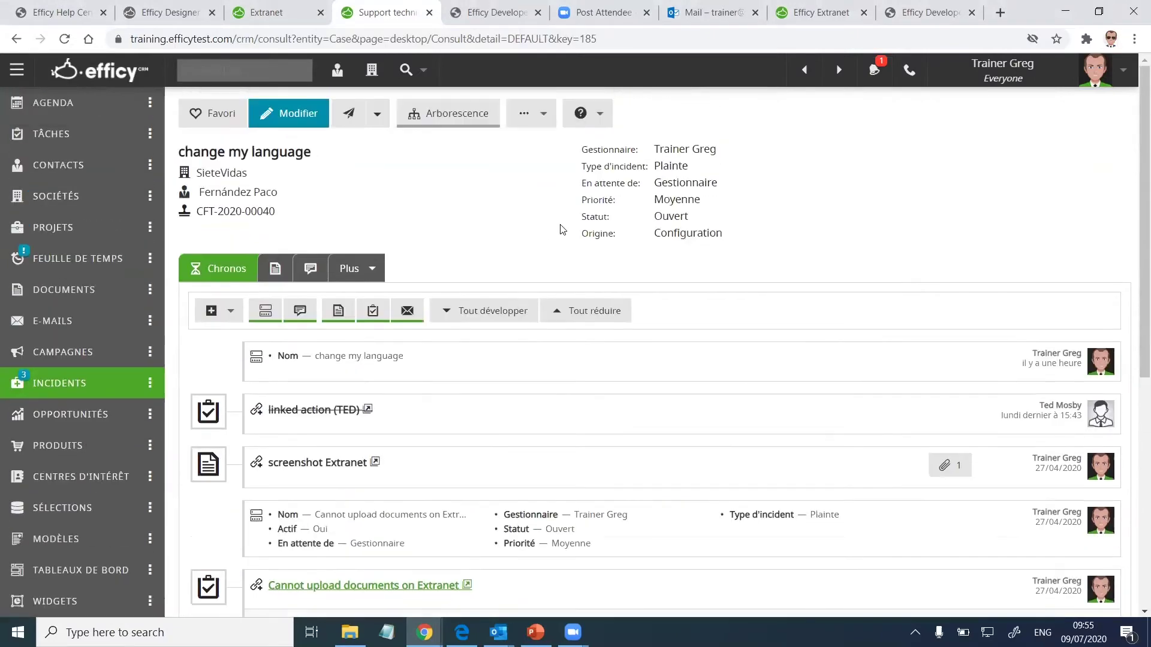
{"action": "left_click", "coordinate": [227, 313]}
{"action": "left_click", "coordinate": [257, 338]}
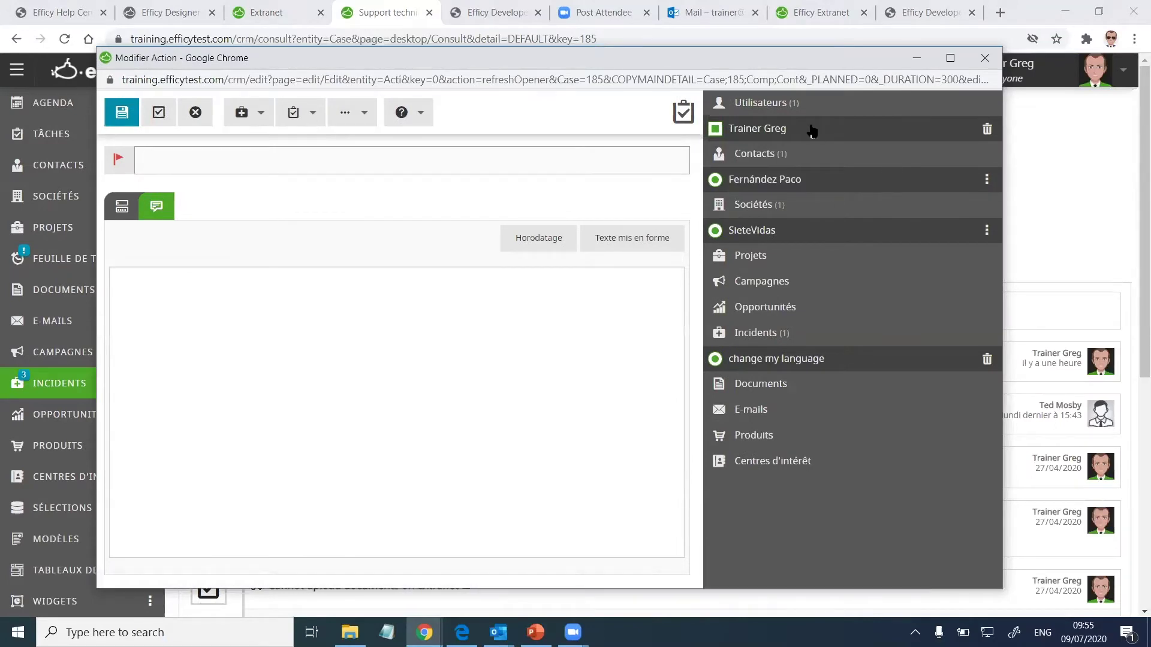
{"action": "left_click", "coordinate": [720, 102]}
{"action": "type", "text": "rach"}
{"action": "left_click", "coordinate": [548, 173]}
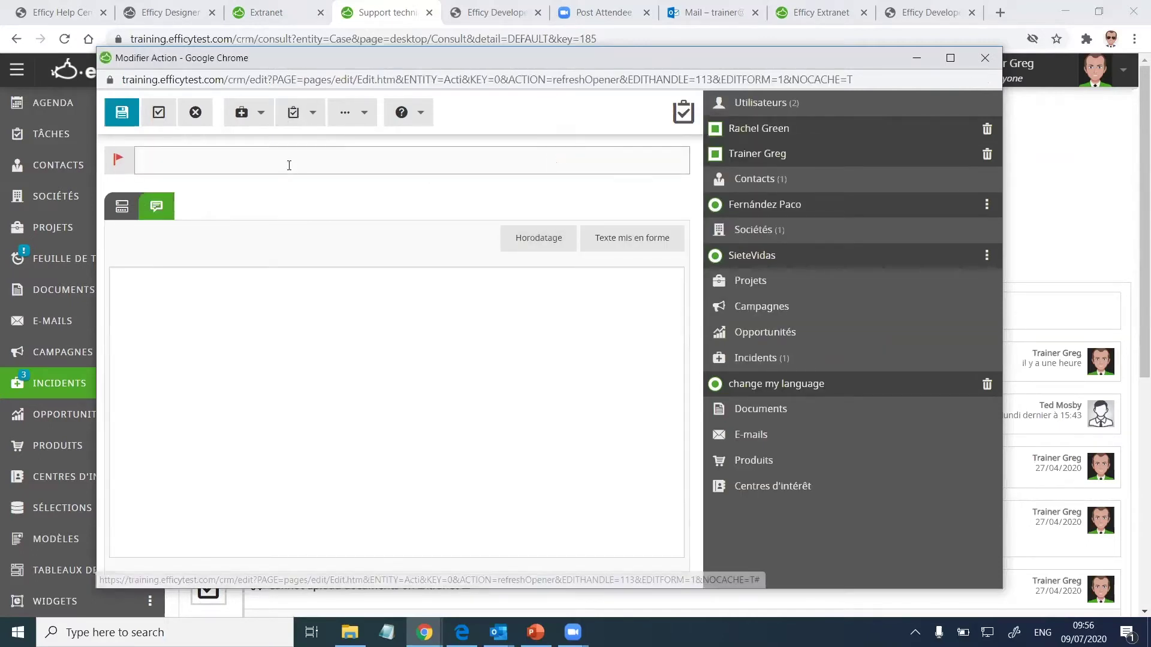
{"action": "left_click", "coordinate": [288, 164]}
{"action": "type", "text": "AIDE"}
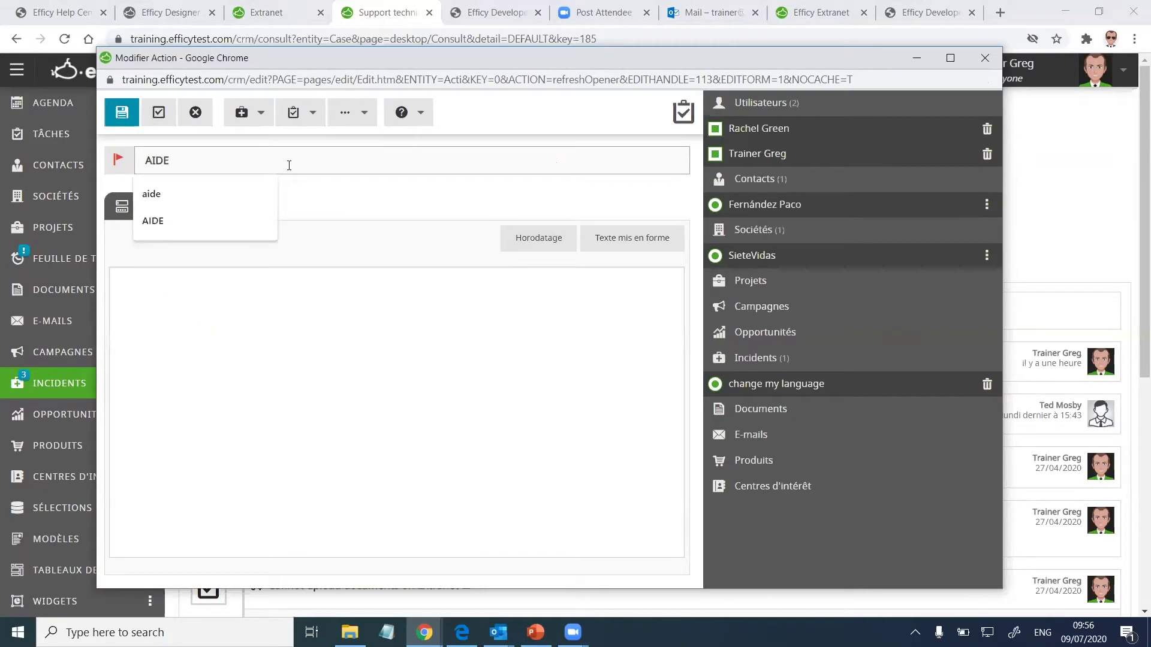
{"action": "left_click", "coordinate": [135, 116]}
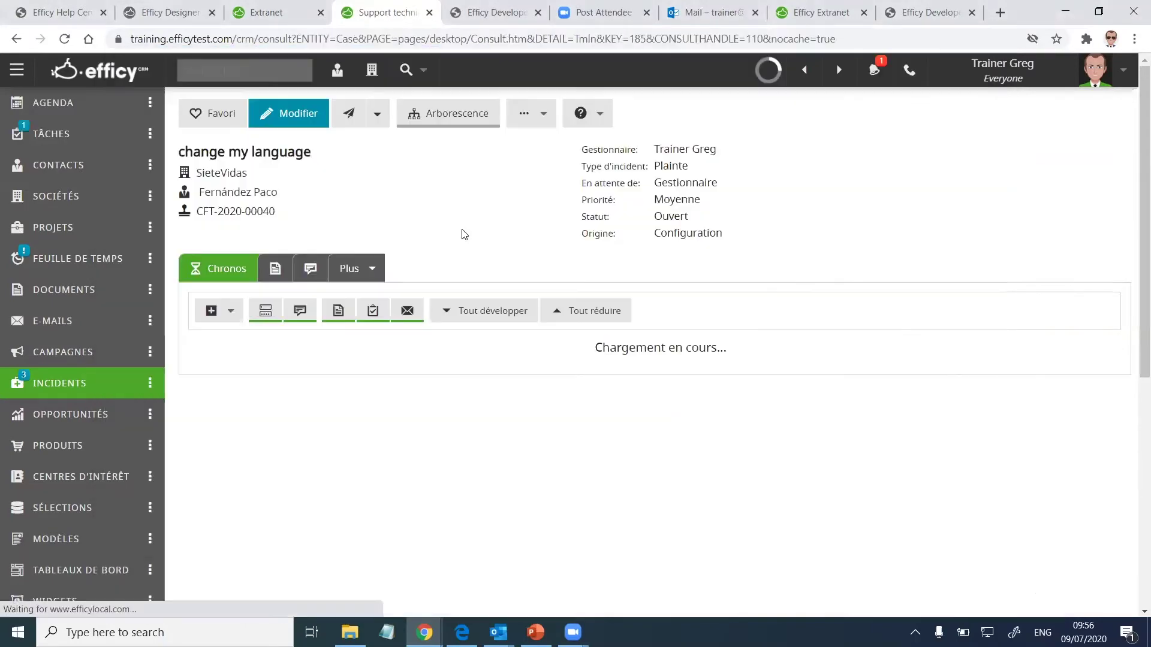
Step: In the Extranet, open "change my language" under En cours de traitement, check its history for the AIDE task, and return to the incidents
{"action": "left_click", "coordinate": [267, 12]}
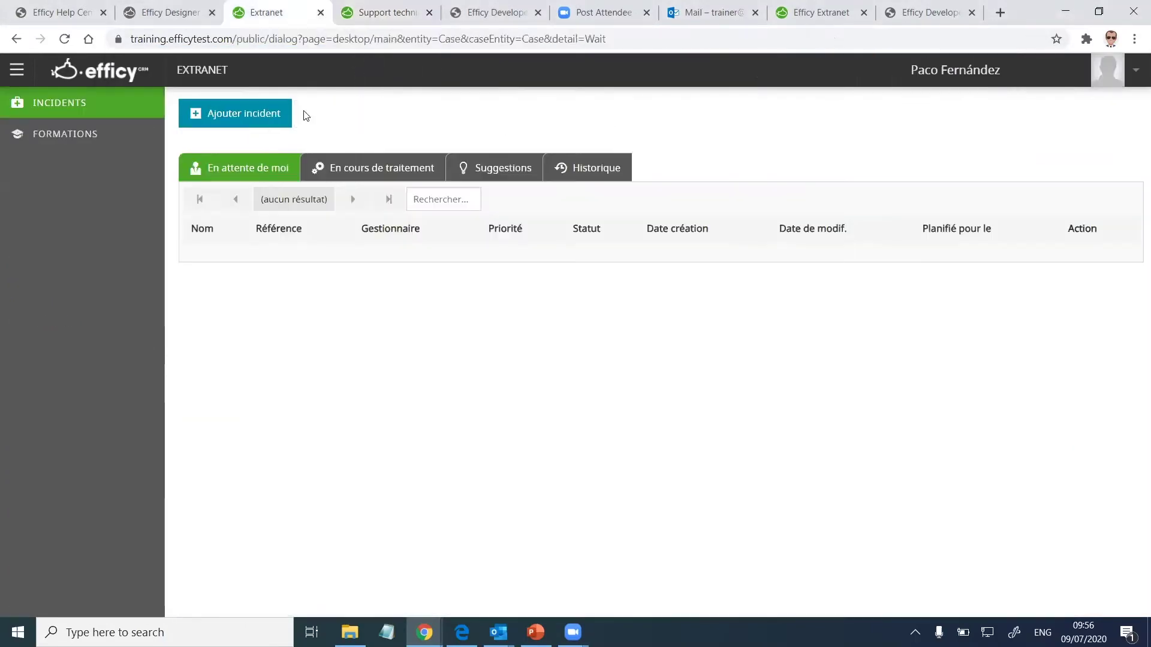
{"action": "left_click", "coordinate": [368, 165]}
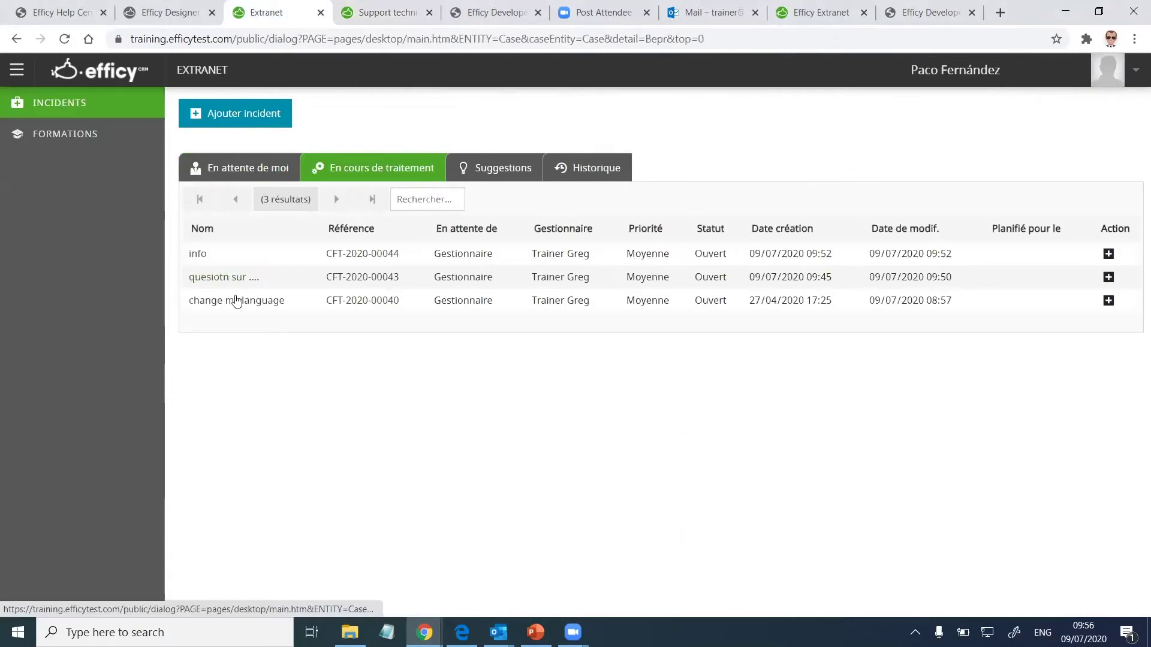
{"action": "left_click", "coordinate": [237, 304]}
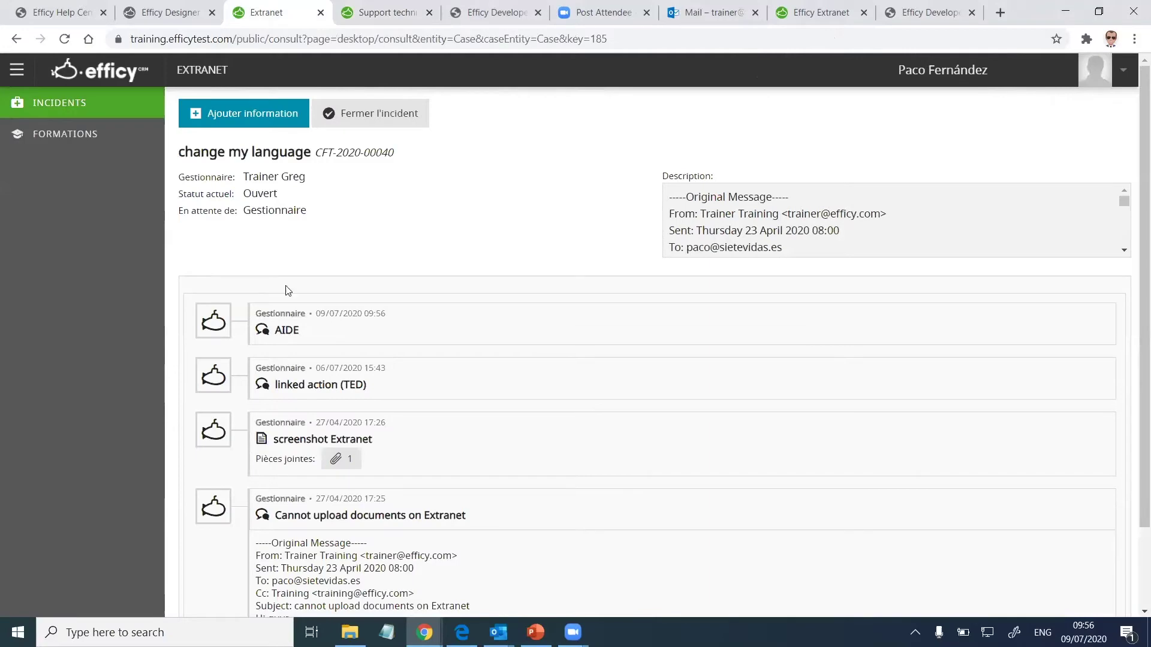
{"action": "left_click", "coordinate": [108, 103]}
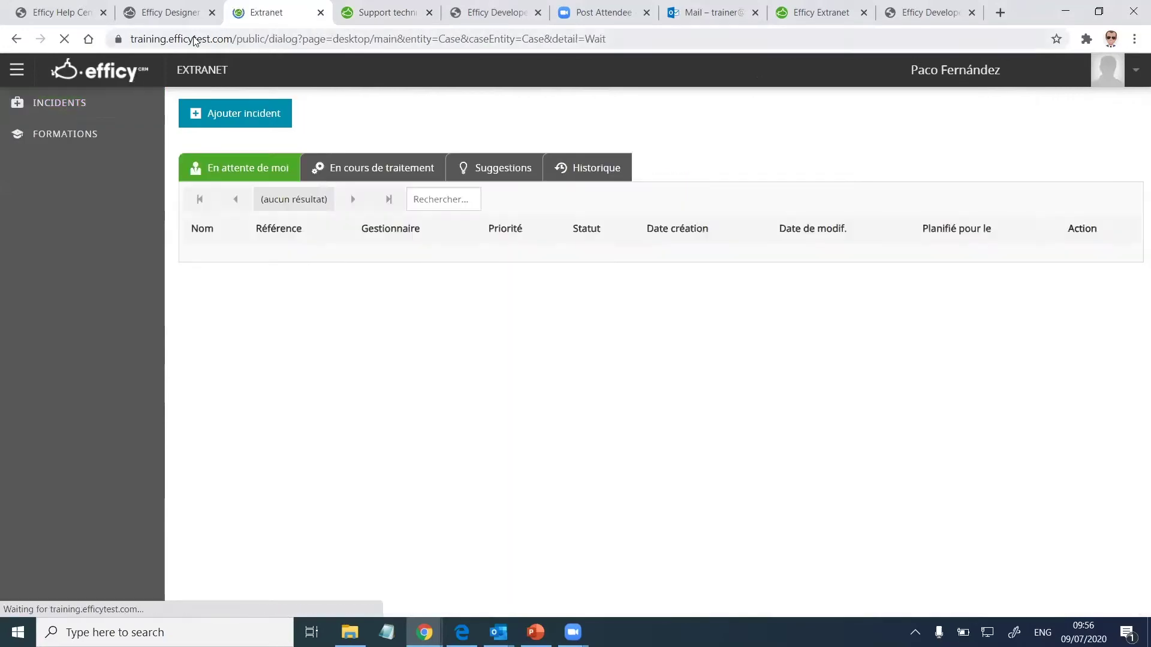
Step: In the CRM, reopen the AIDE task and remove its links to the company SieteVidas and to the customer contact
{"action": "left_click", "coordinate": [377, 12]}
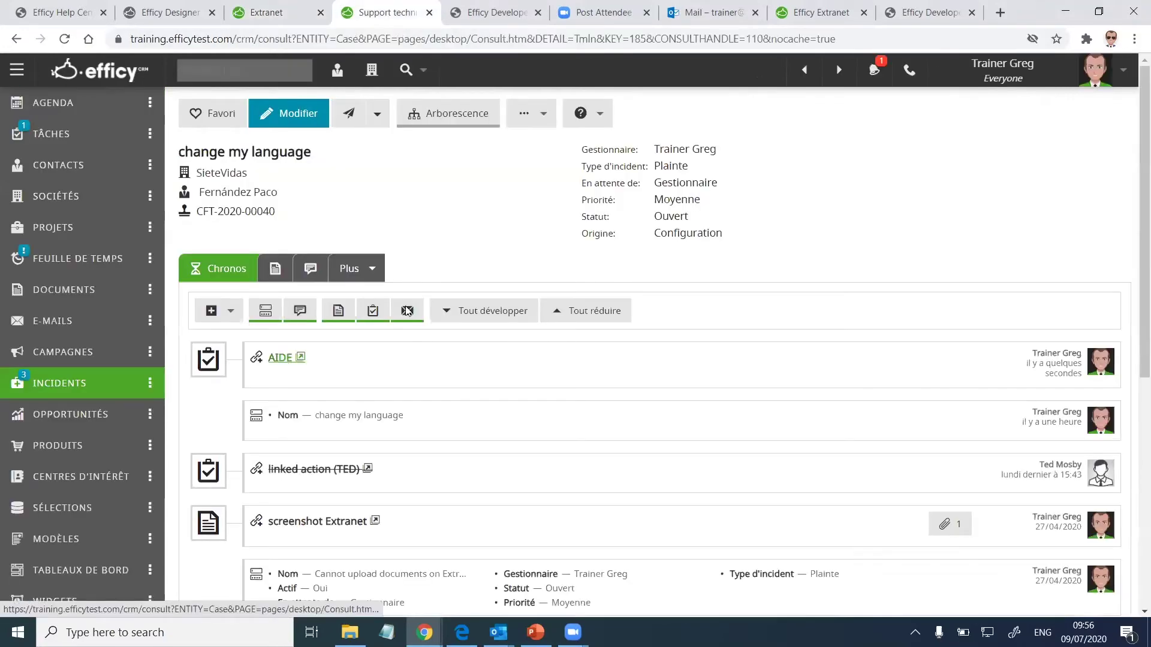
{"action": "left_click", "coordinate": [987, 260]}
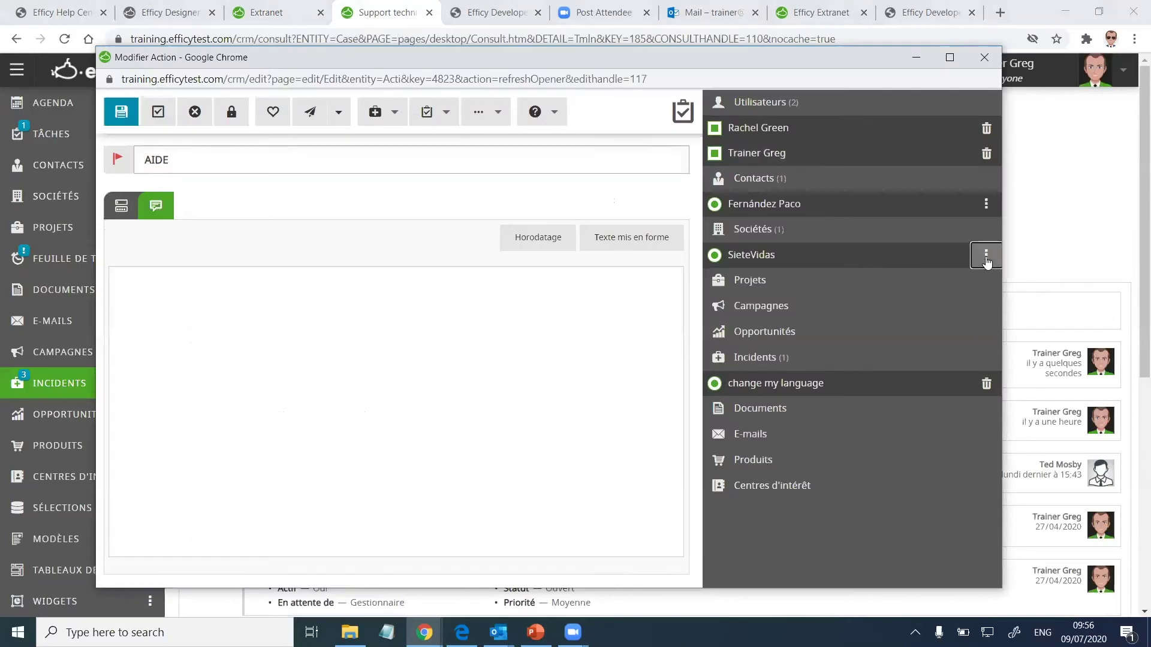
{"action": "left_click", "coordinate": [899, 371]}
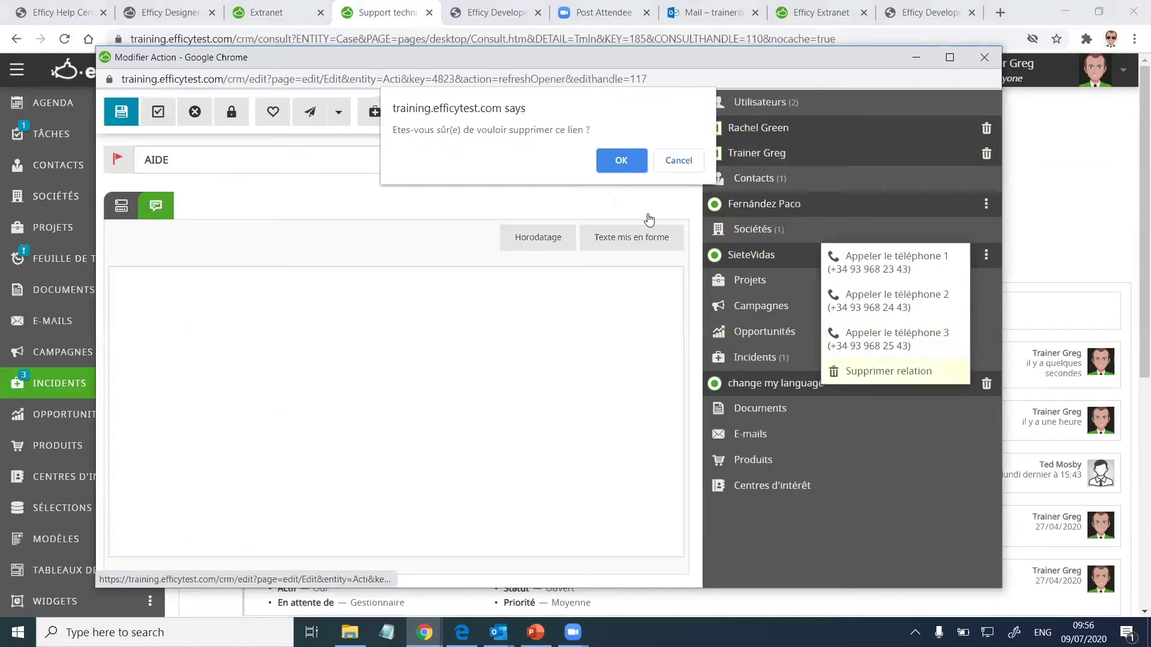
{"action": "left_click", "coordinate": [621, 161]}
{"action": "left_click", "coordinate": [986, 203]}
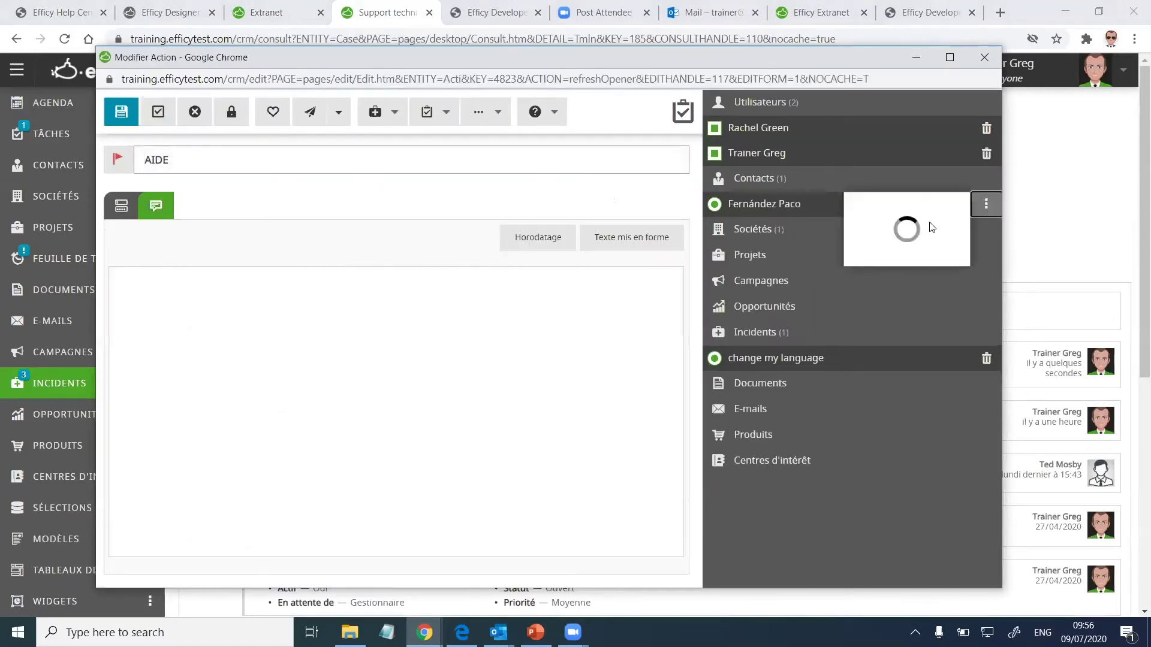
{"action": "left_click", "coordinate": [923, 244]}
{"action": "left_click", "coordinate": [622, 160]}
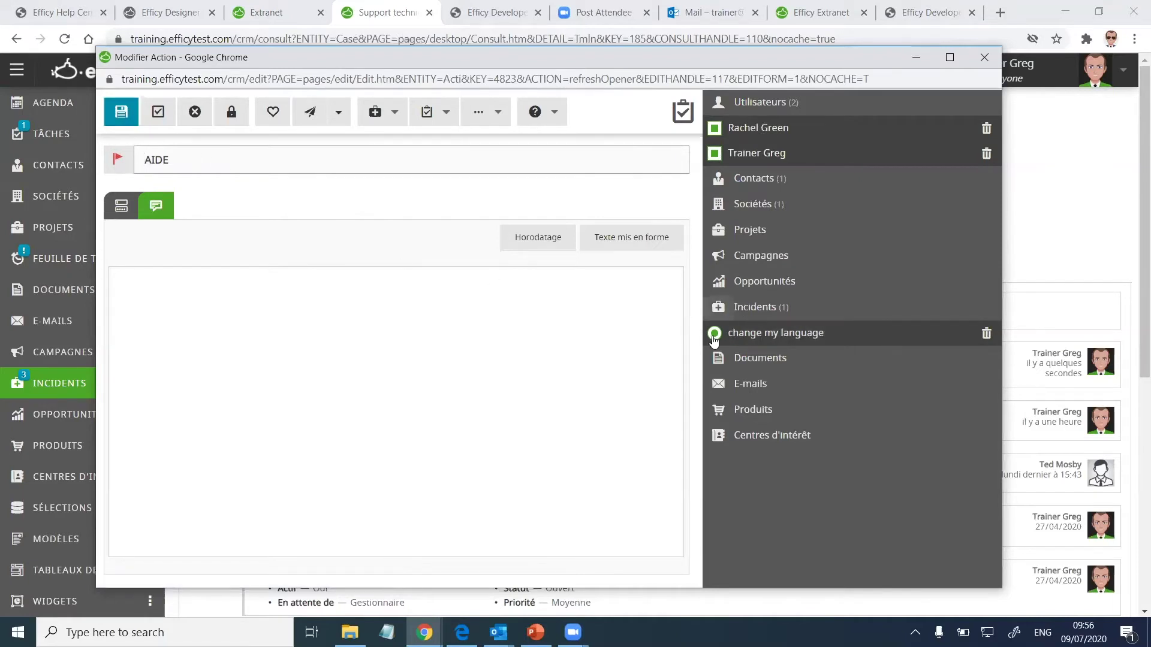
Step: Enter the comment "fhjdh f" in the AIDE task and save it
{"action": "left_click", "coordinate": [197, 321]}
{"action": "type", "text": "fhjdh f"}
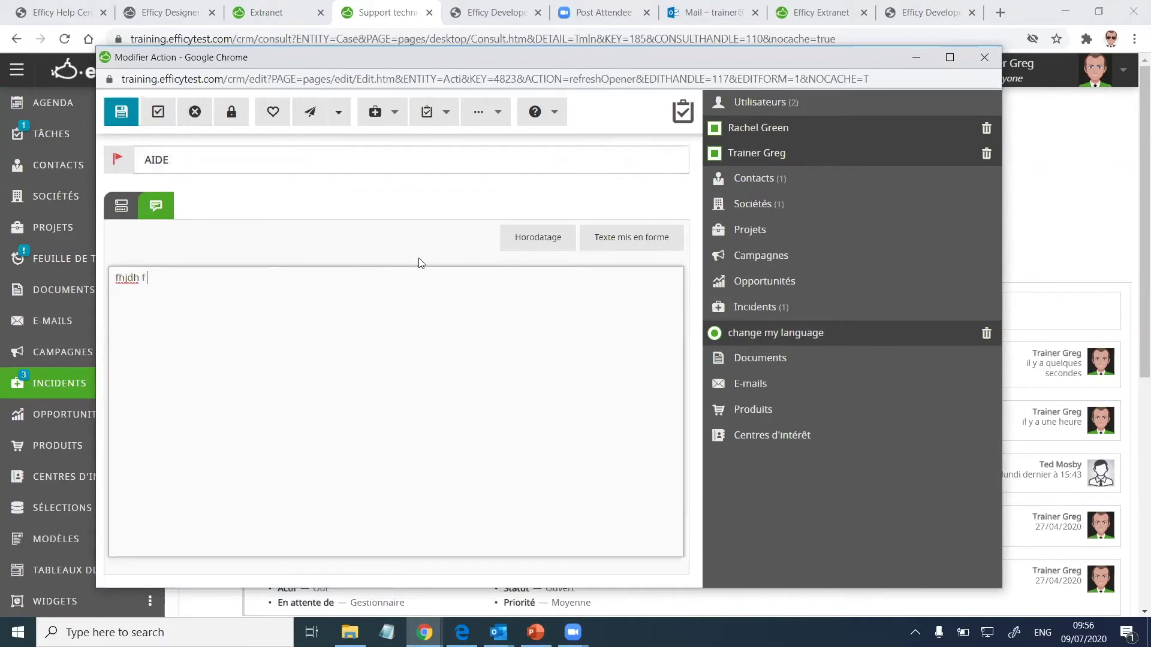
{"action": "left_click", "coordinate": [138, 115]}
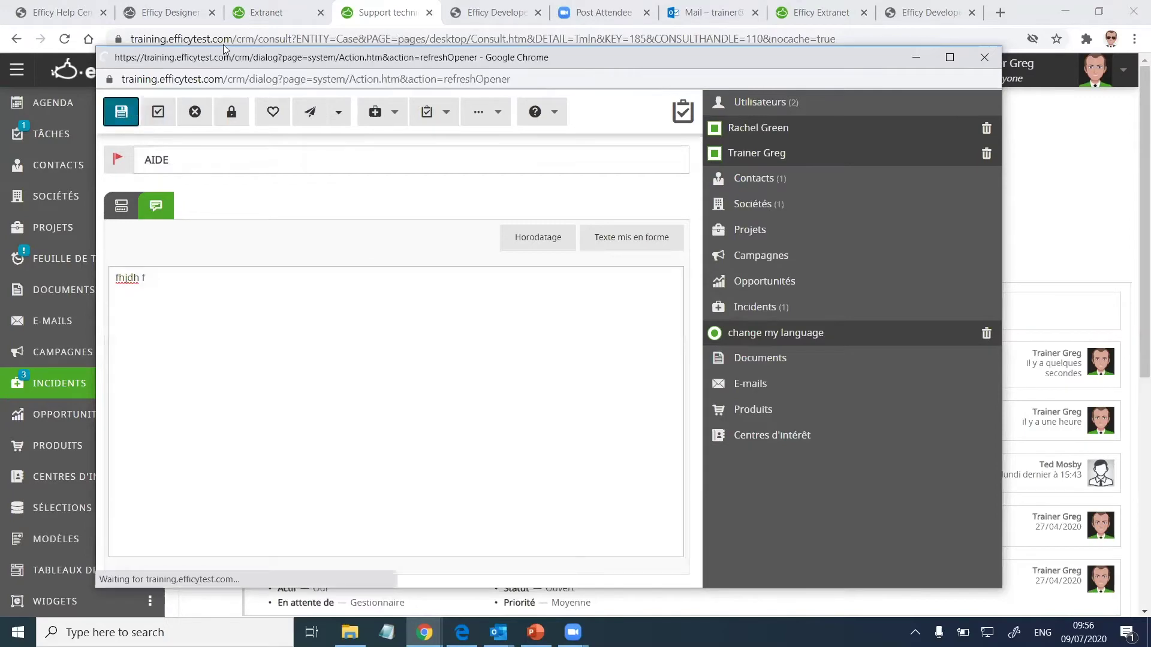
Step: Reopen "change my language" in the Extranet and check whether the unlinked AIDE task is shown in its history
{"action": "left_click", "coordinate": [264, 12]}
{"action": "left_click", "coordinate": [350, 170]}
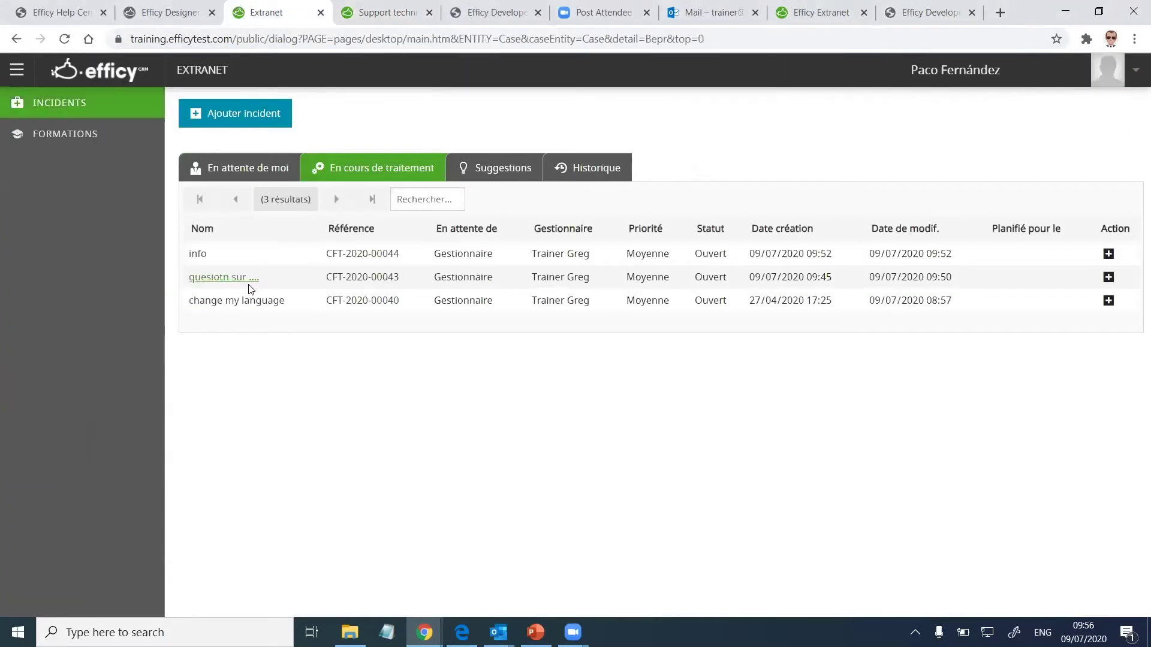
{"action": "left_click", "coordinate": [250, 300]}
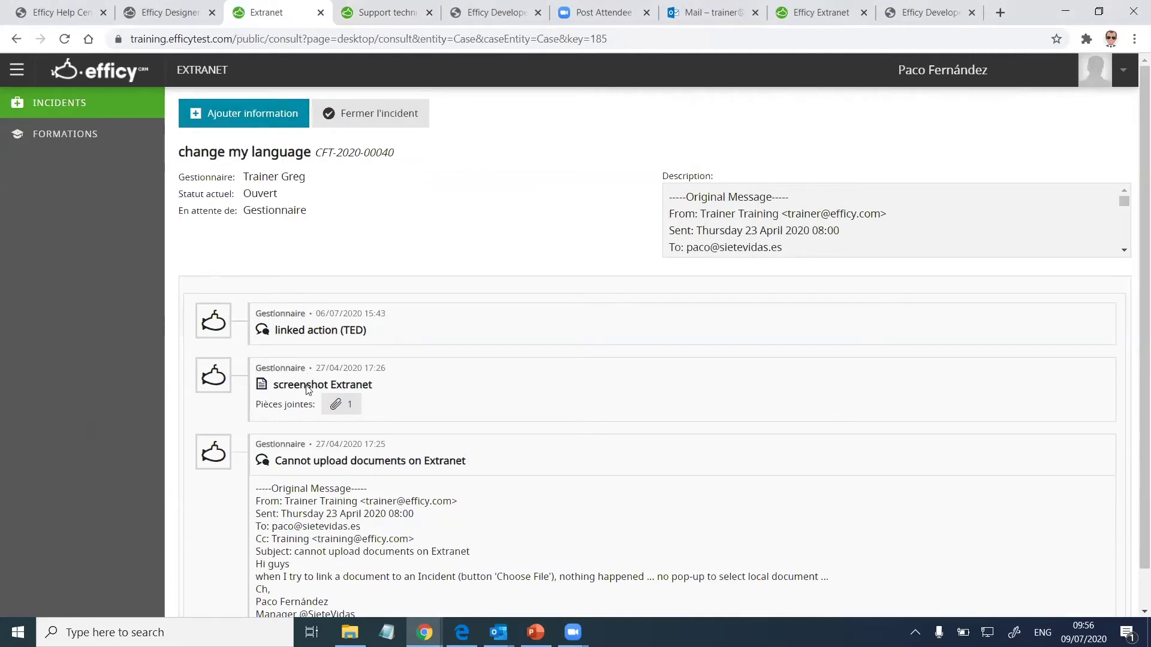
{"action": "left_click", "coordinate": [168, 12]}
Step: Return to the incident in the CRM, open the document "screenshot Extranet", inspect its linked records and close it without saving
{"action": "left_click", "coordinate": [383, 12]}
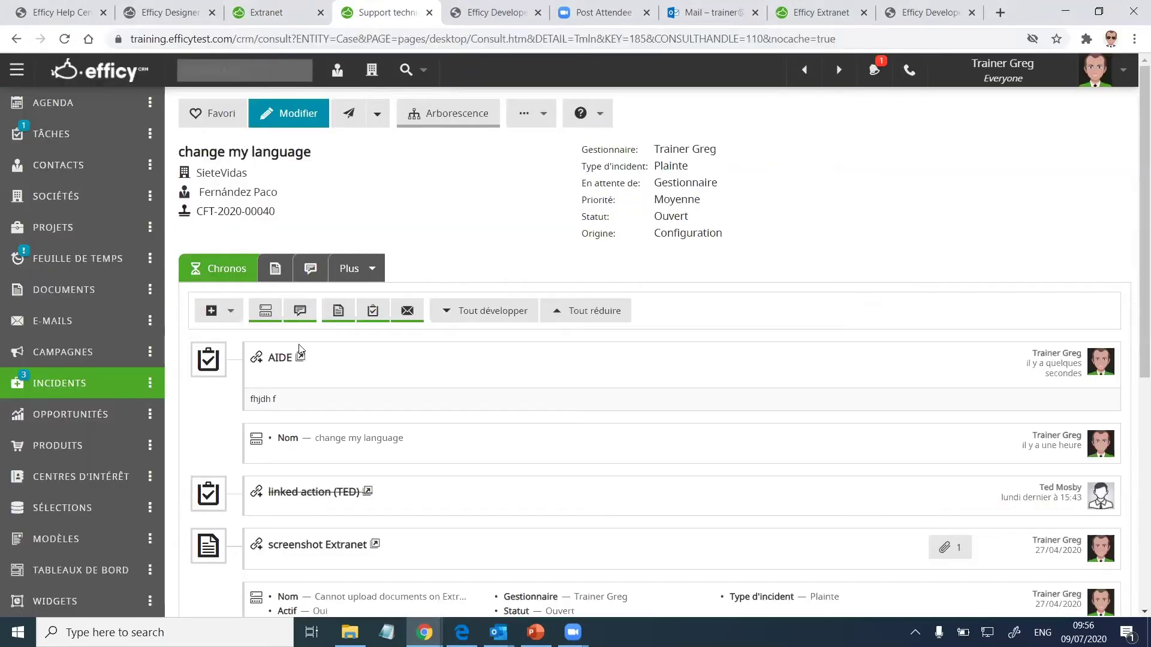
{"action": "left_click_drag", "start_coordinate": [327, 157], "coordinate": [243, 156]}
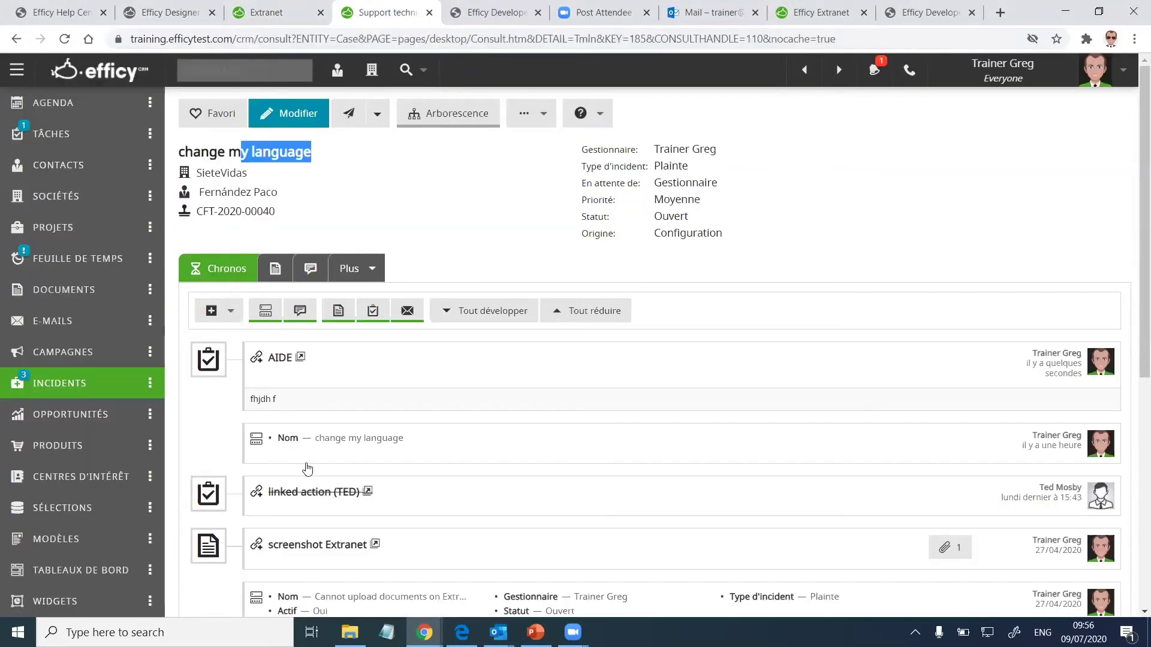
{"action": "left_click", "coordinate": [310, 544]}
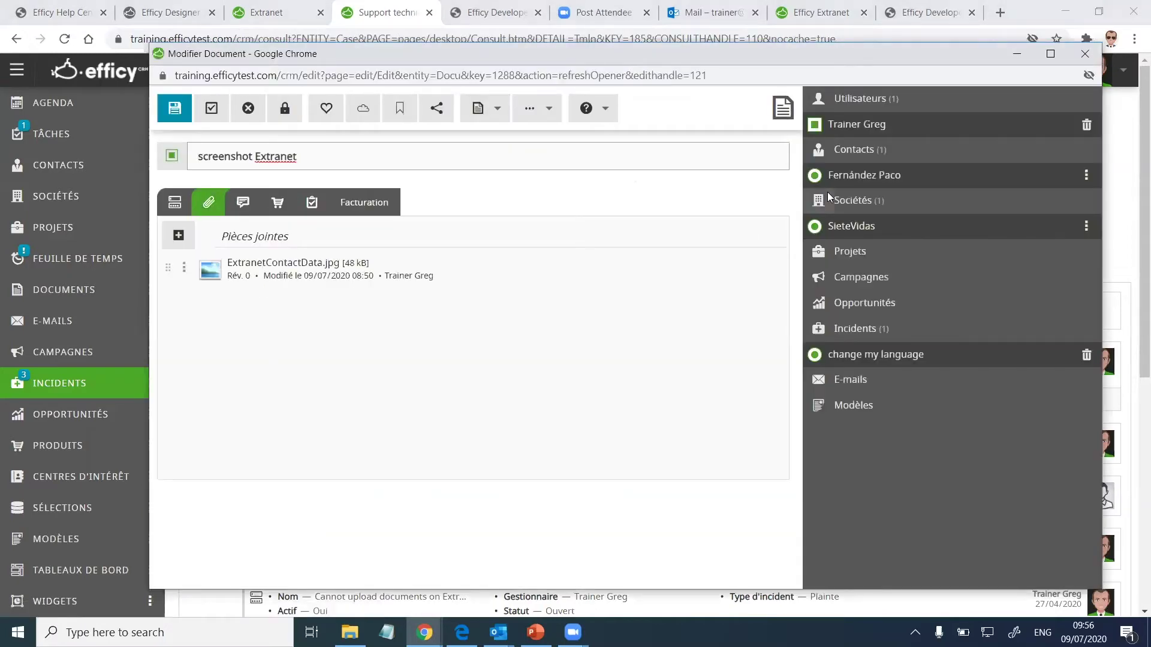
{"action": "left_click", "coordinate": [248, 108]}
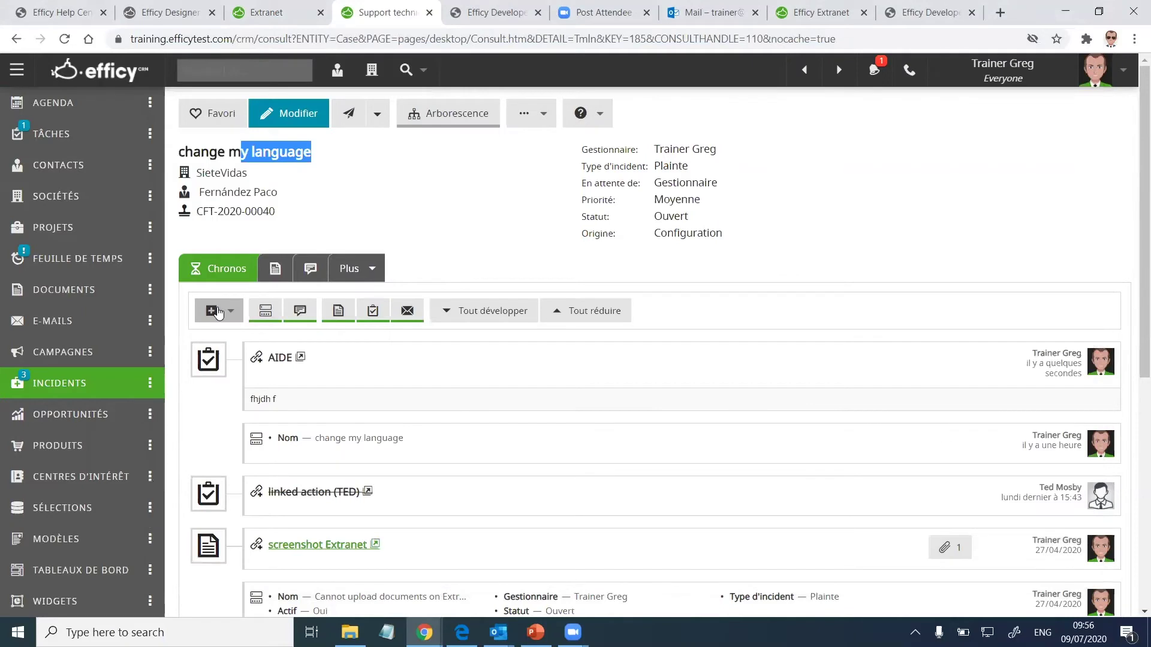
Step: Add a task titled "ok" to the incident "change my language" with the comment "c'zesrjhd jh"
{"action": "left_click", "coordinate": [217, 311]}
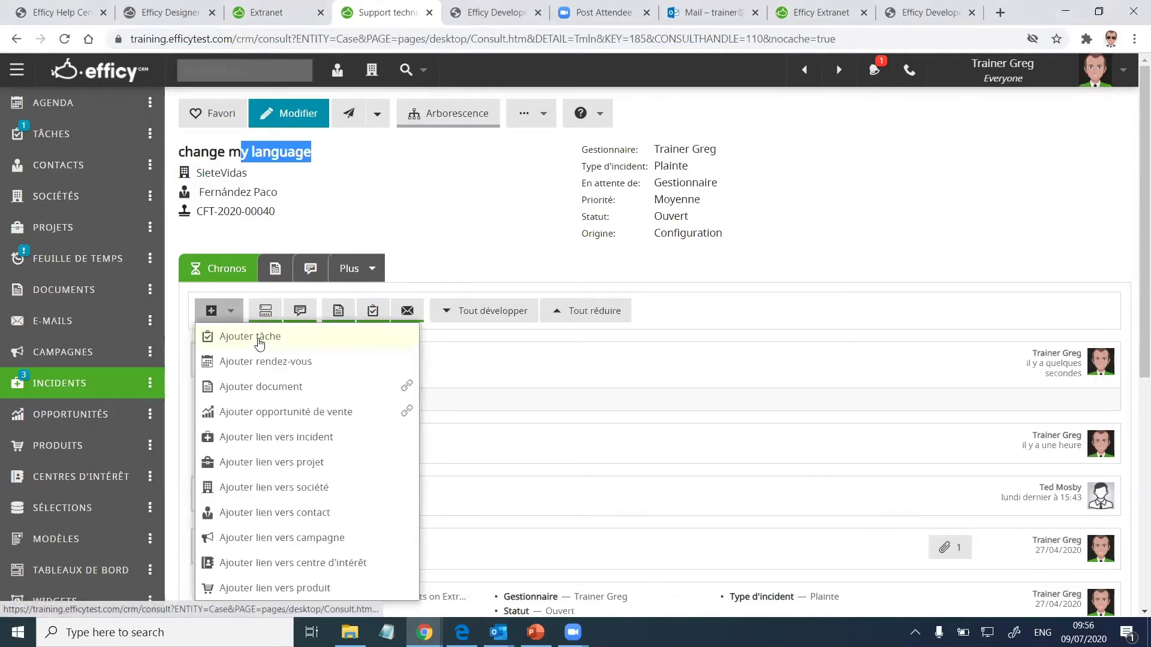
{"action": "left_click", "coordinate": [295, 329]}
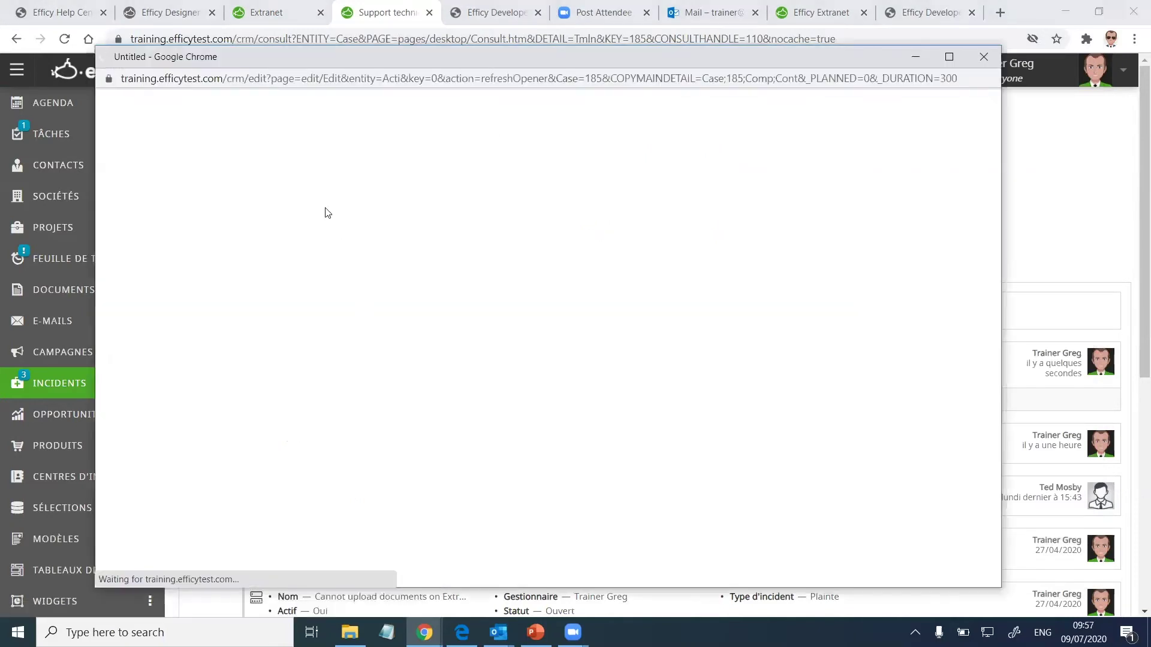
{"action": "type", "text": "ok"}
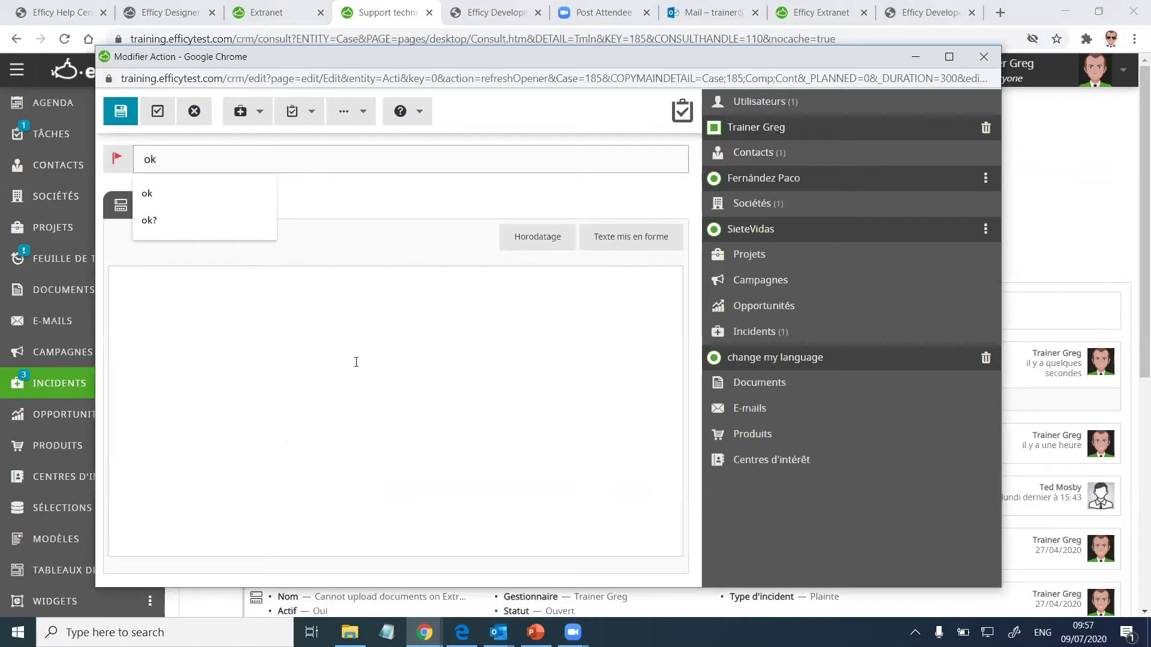
{"action": "left_click", "coordinate": [356, 362]}
{"action": "type", "text": "c'zesrjhd jh"}
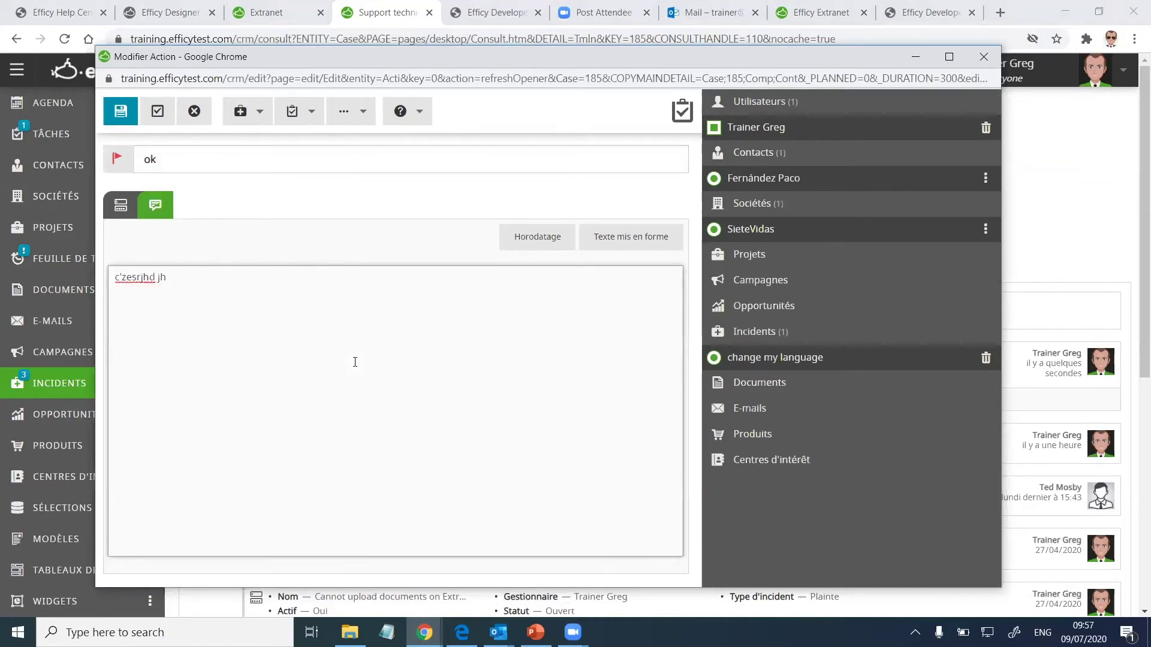
Step: Close the incident from the task, review the subject of the customer notification e-mail and discard the message without saving
{"action": "left_click", "coordinate": [259, 112]}
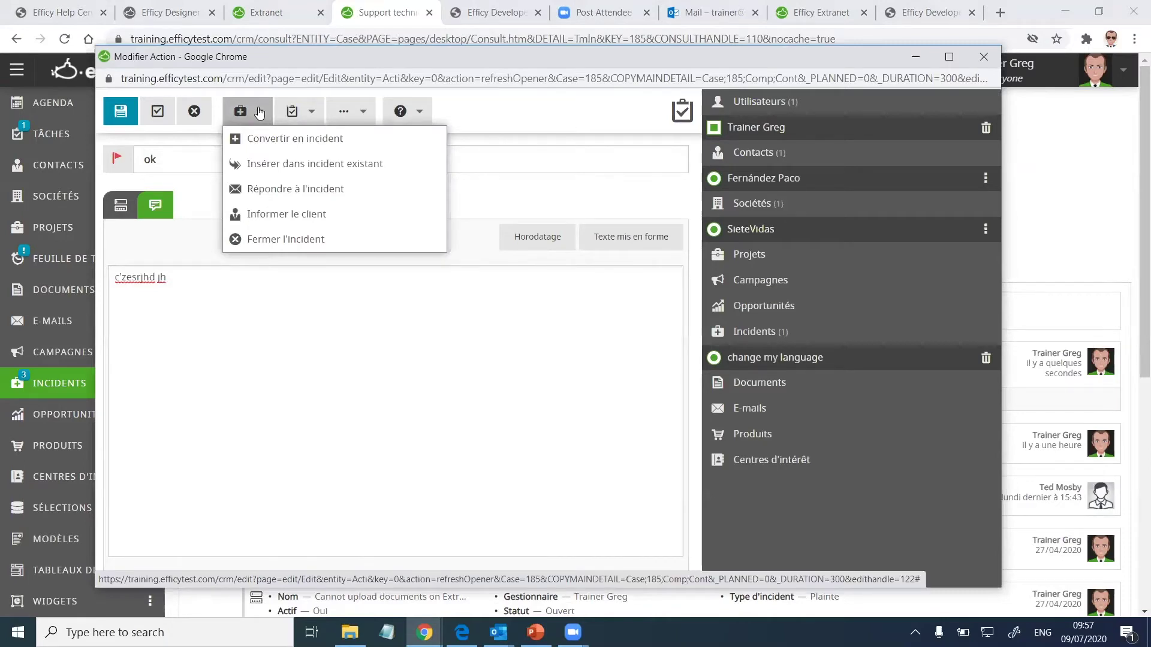
{"action": "left_click", "coordinate": [301, 247]}
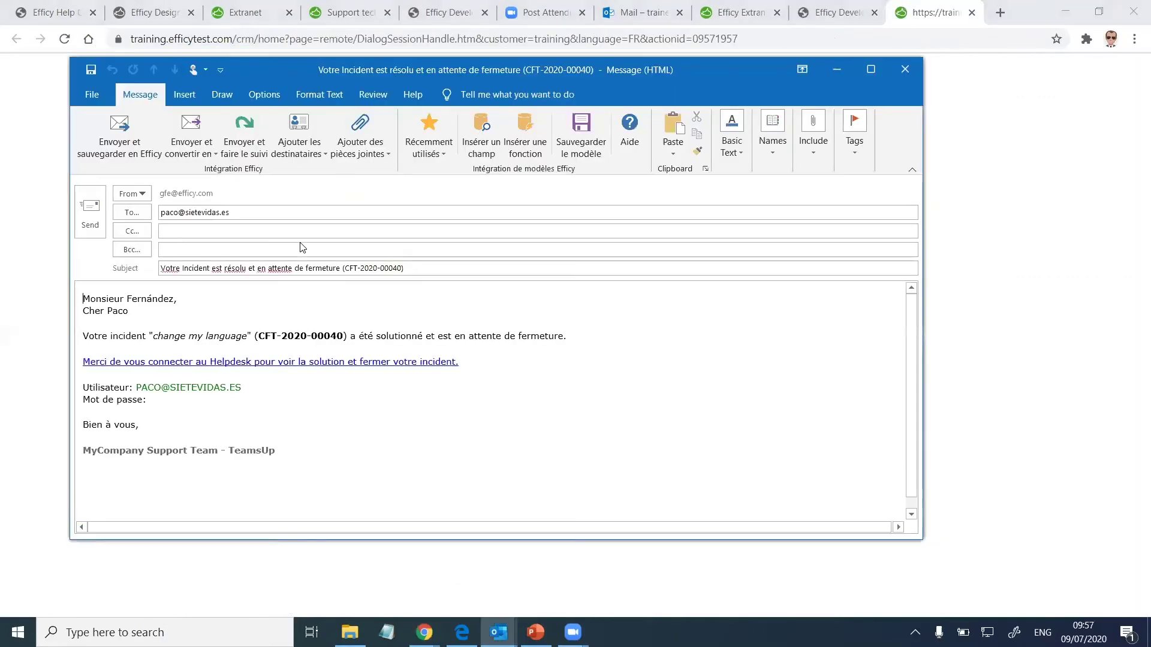
{"action": "left_click", "coordinate": [162, 267]}
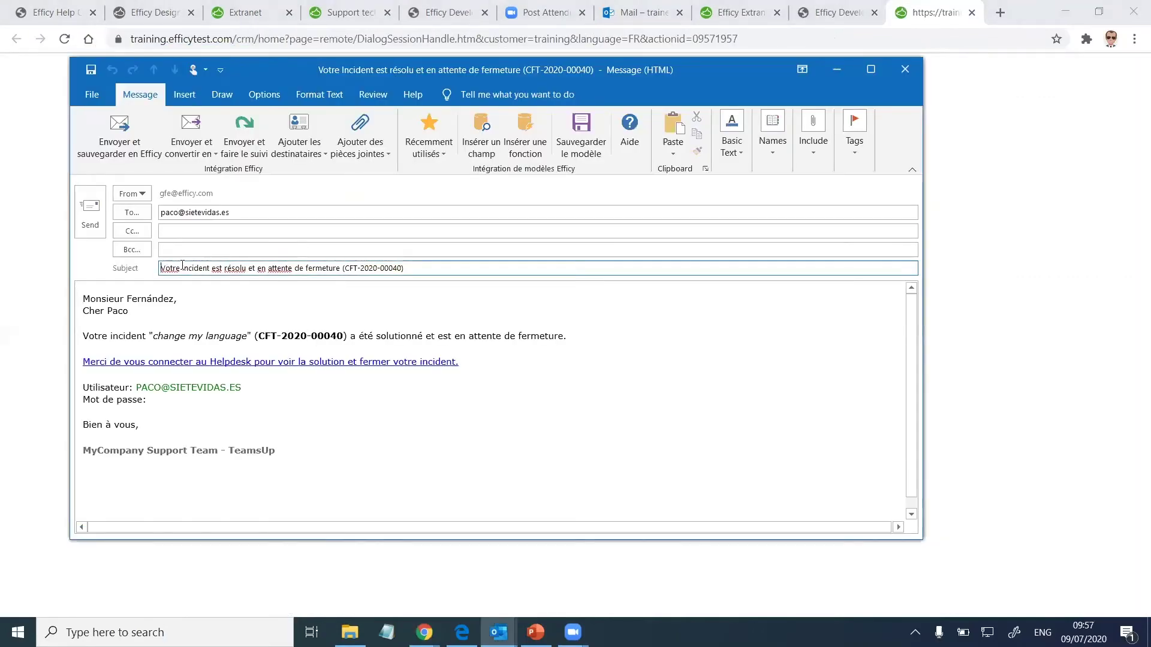
{"action": "left_click_drag", "start_coordinate": [162, 268], "coordinate": [350, 264]}
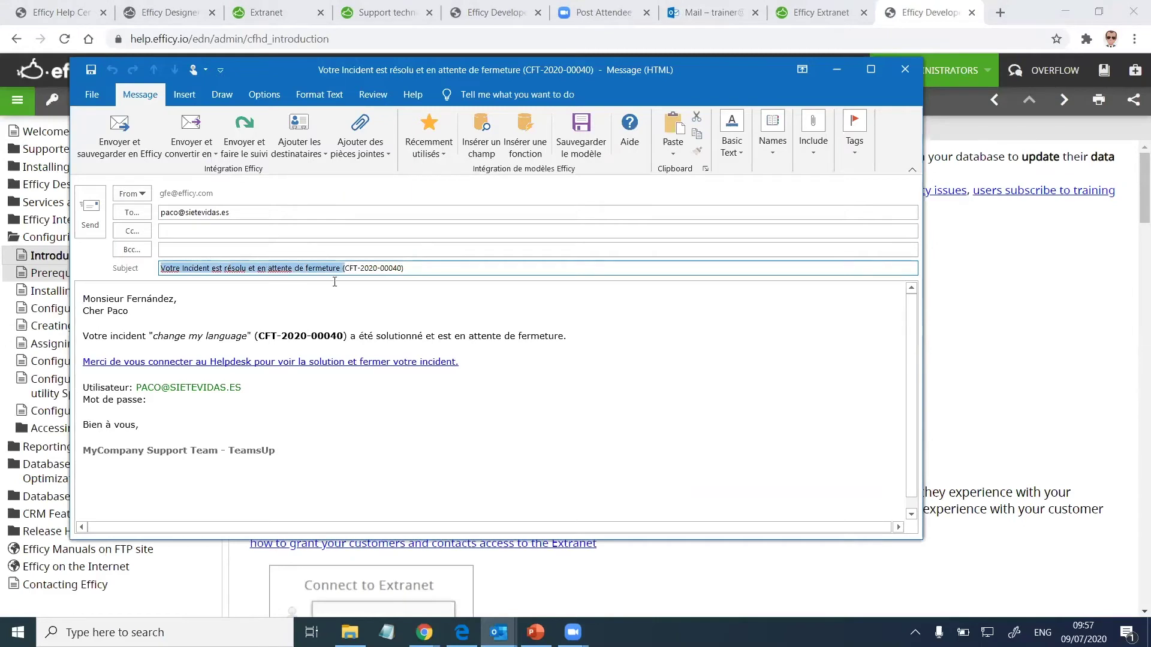
{"action": "left_click", "coordinate": [889, 70]}
{"action": "left_click", "coordinate": [572, 362]}
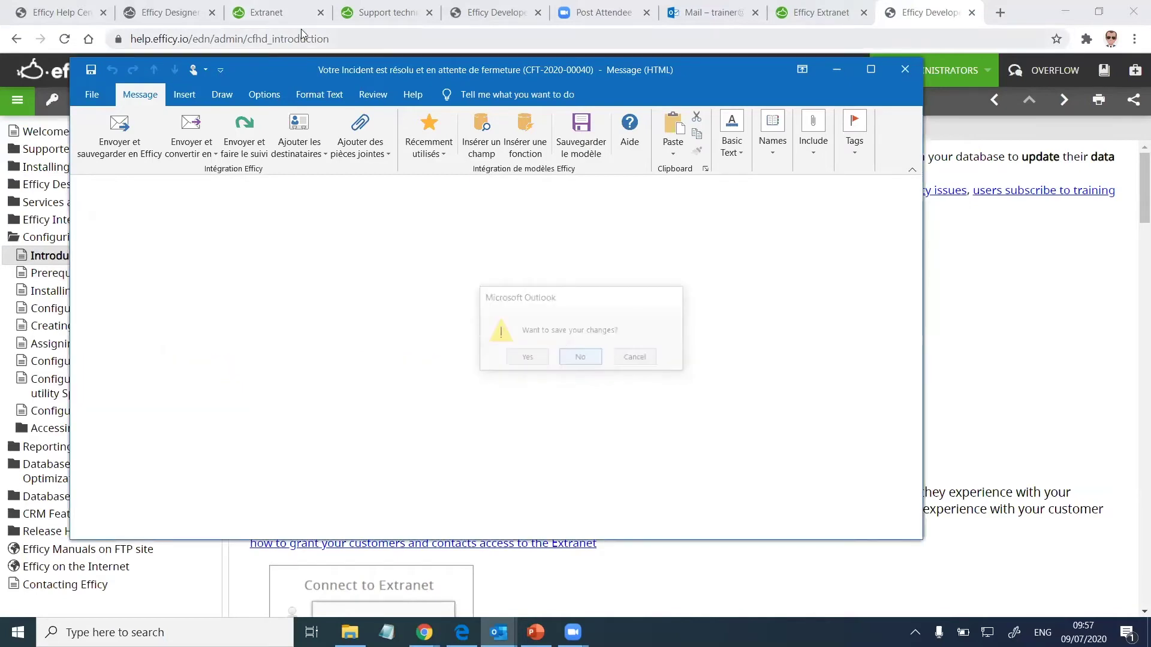
Step: Switch to the Extranet and open the incident "change my language" to check its history
{"action": "left_click", "coordinate": [273, 12]}
{"action": "left_click_drag", "start_coordinate": [280, 257], "coordinate": [188, 255]}
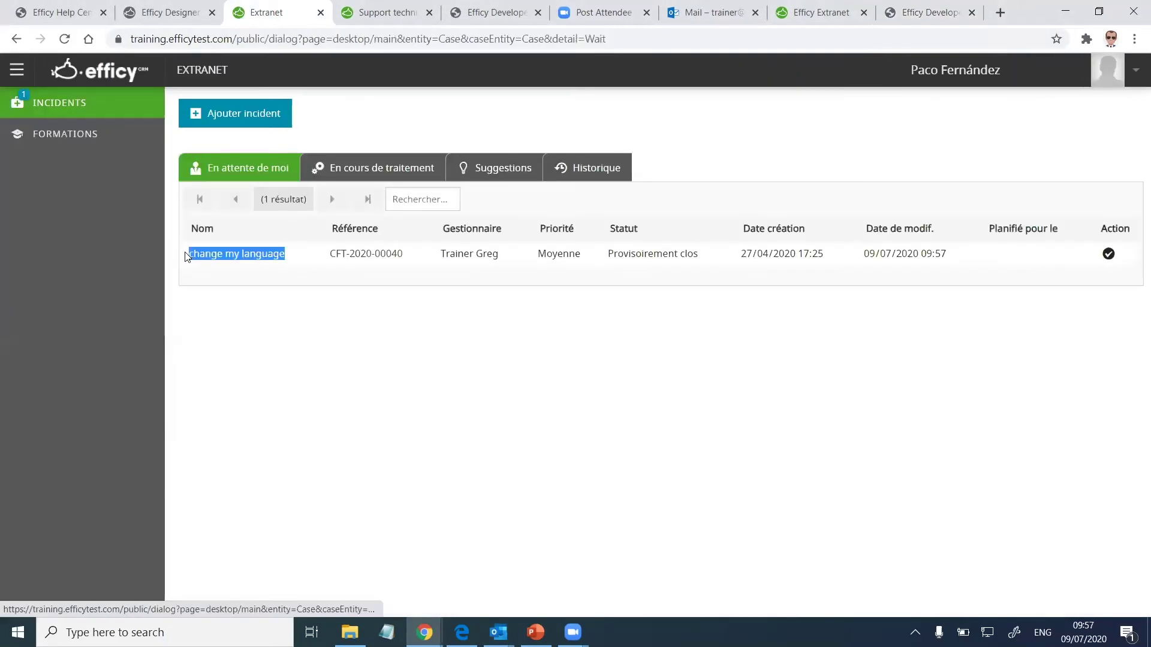
{"action": "left_click", "coordinate": [264, 256]}
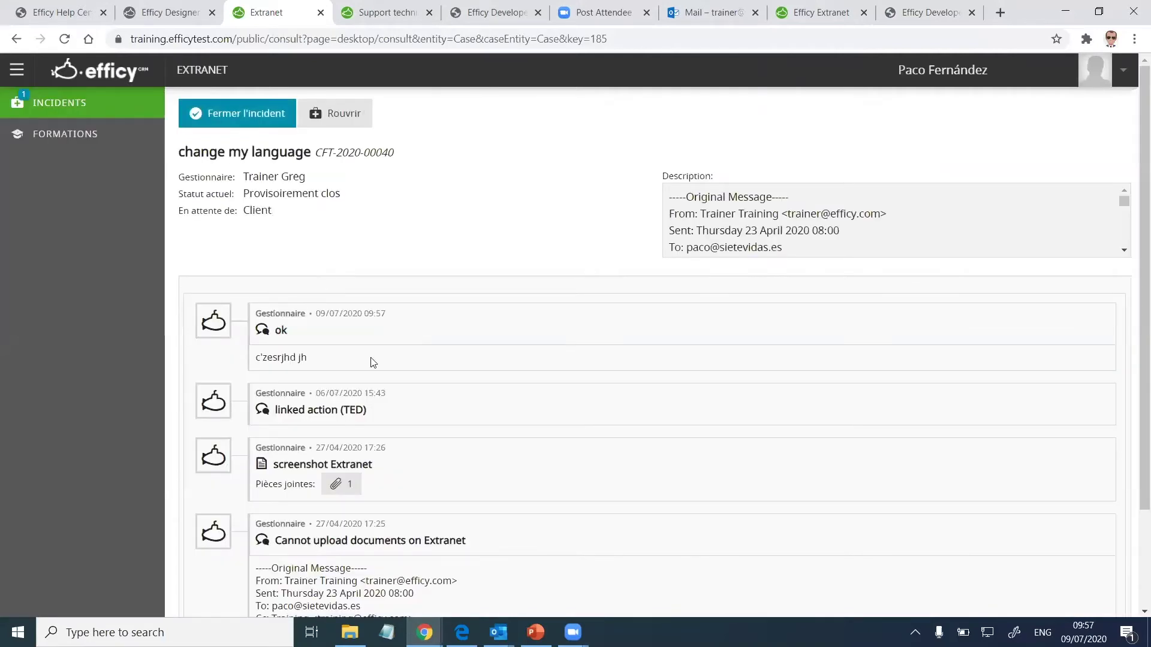
Step: Download the attachment of the document "screenshot Extranet", view ExtranetContactData.jpg and close the image
{"action": "left_click", "coordinate": [339, 483]}
{"action": "left_click", "coordinate": [408, 525]}
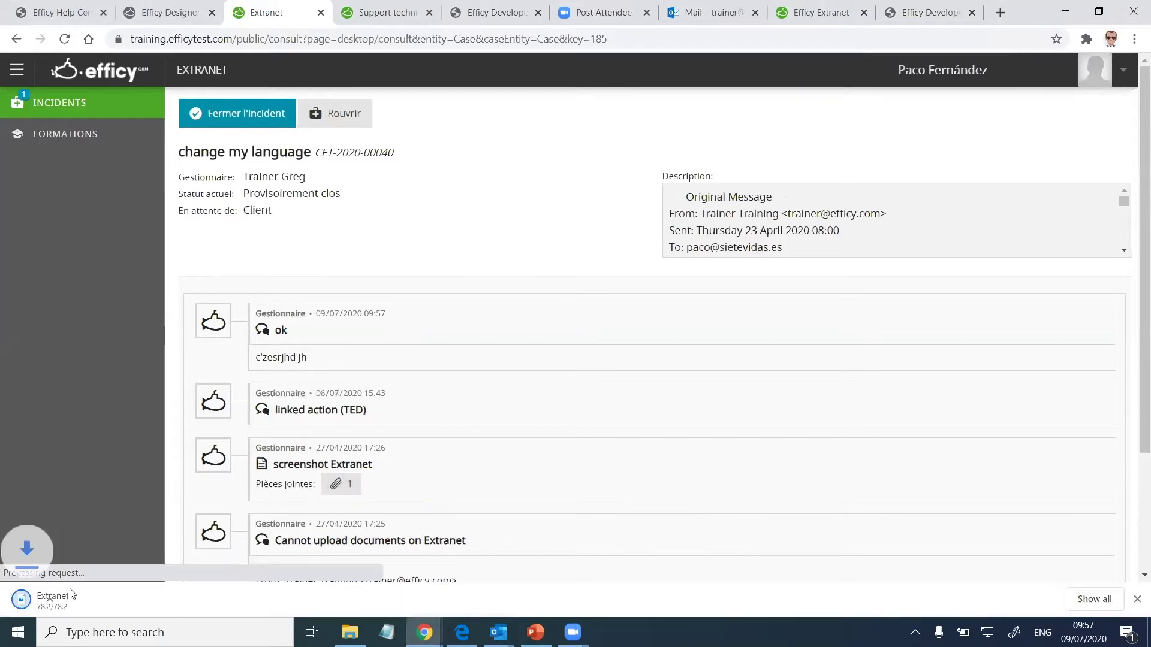
{"action": "left_click", "coordinate": [153, 602]}
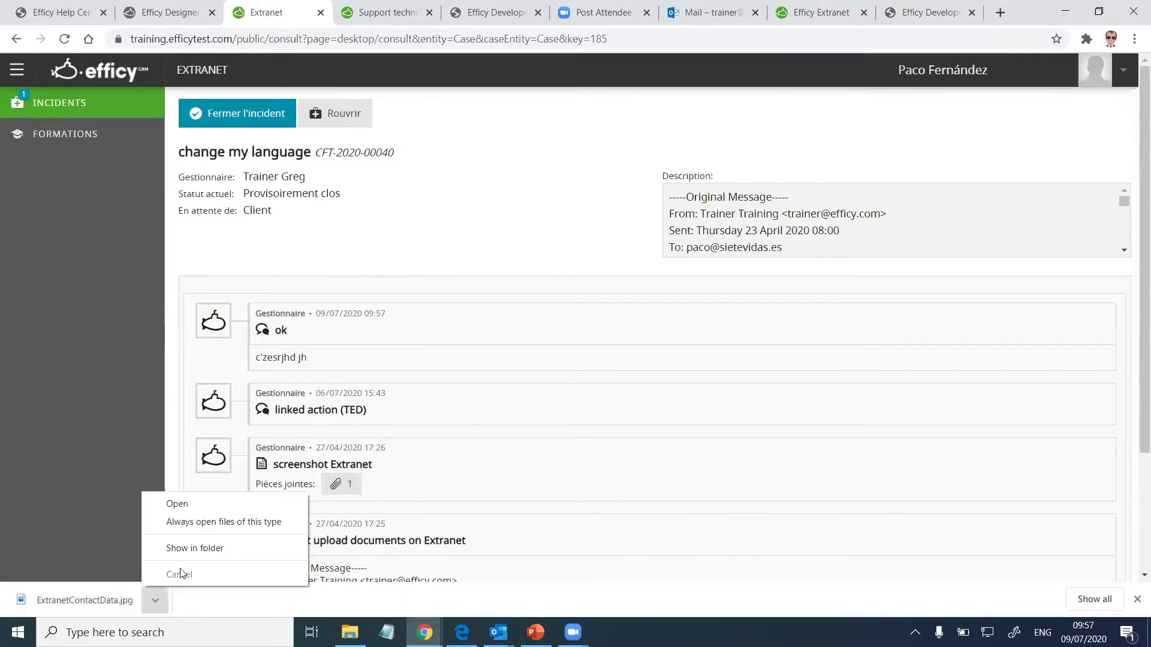
{"action": "left_click", "coordinate": [196, 522]}
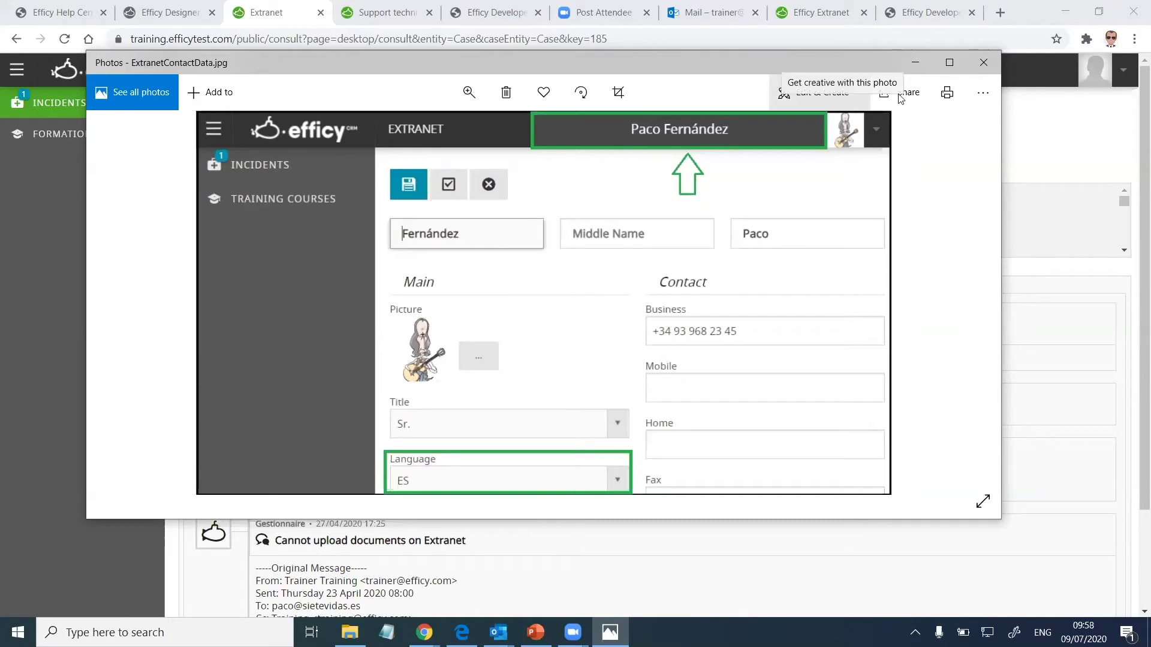
{"action": "left_click", "coordinate": [983, 62]}
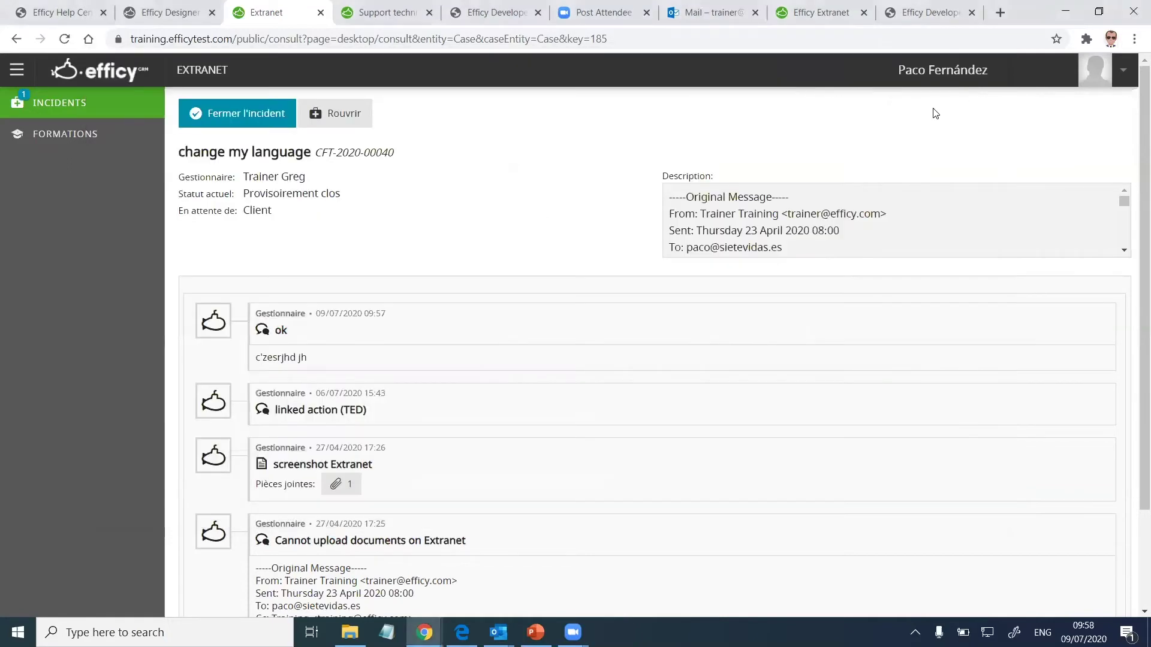
Step: Open the logged-in customer's contact details in the Extranet, set the language to EN and open the country choices
{"action": "left_click", "coordinate": [945, 74]}
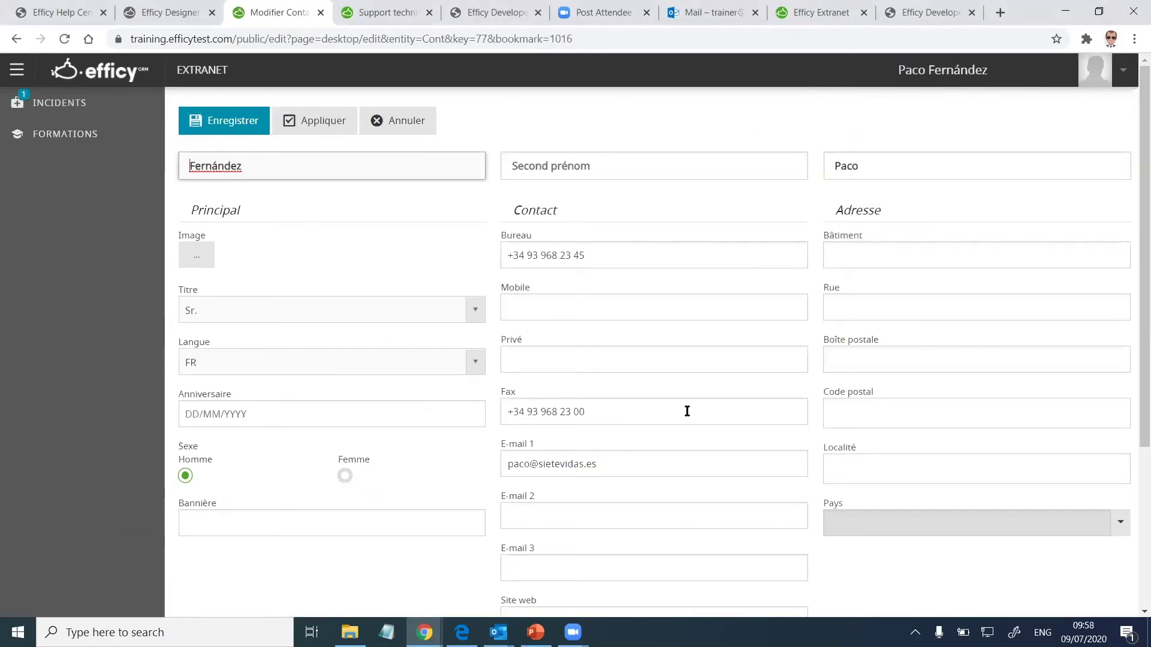
{"action": "left_click", "coordinate": [242, 368]}
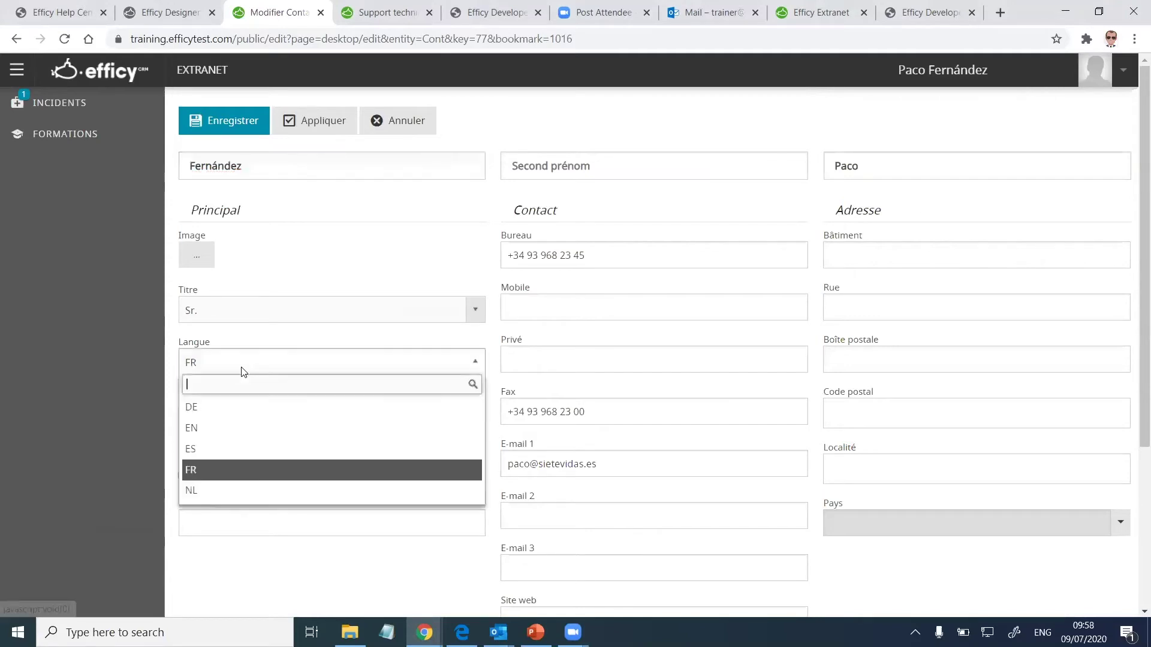
{"action": "left_click", "coordinate": [251, 428]}
{"action": "left_click", "coordinate": [826, 525]}
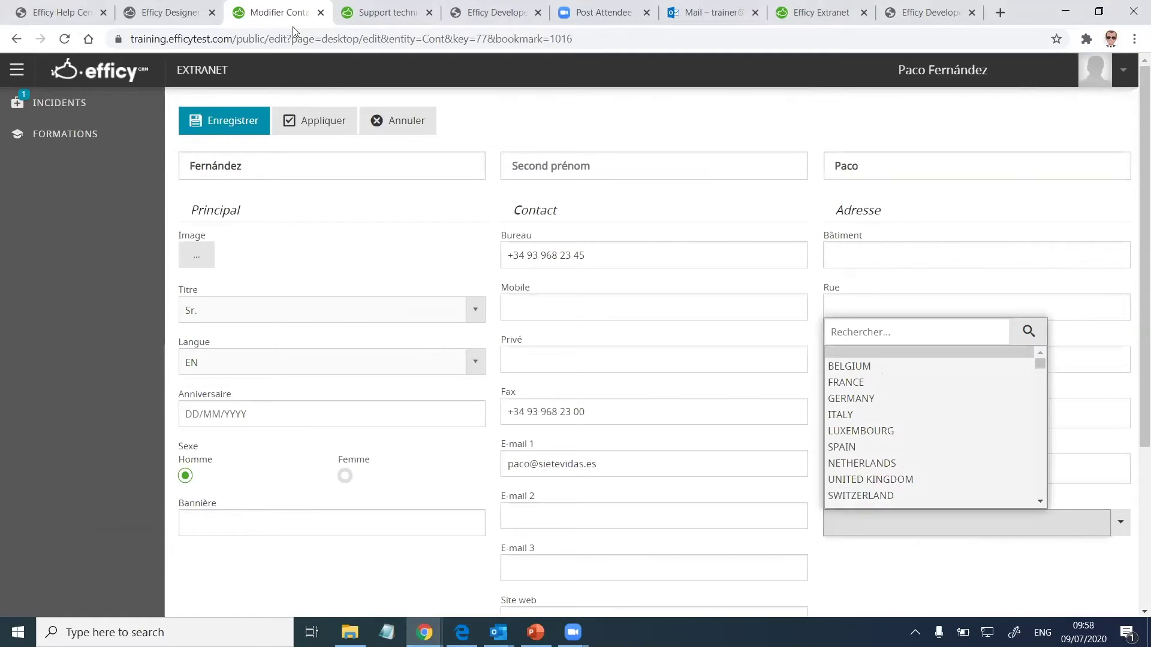
Step: In the CRM, open the incident's customer contact, try to edit it and close the edit window
{"action": "left_click", "coordinate": [384, 12]}
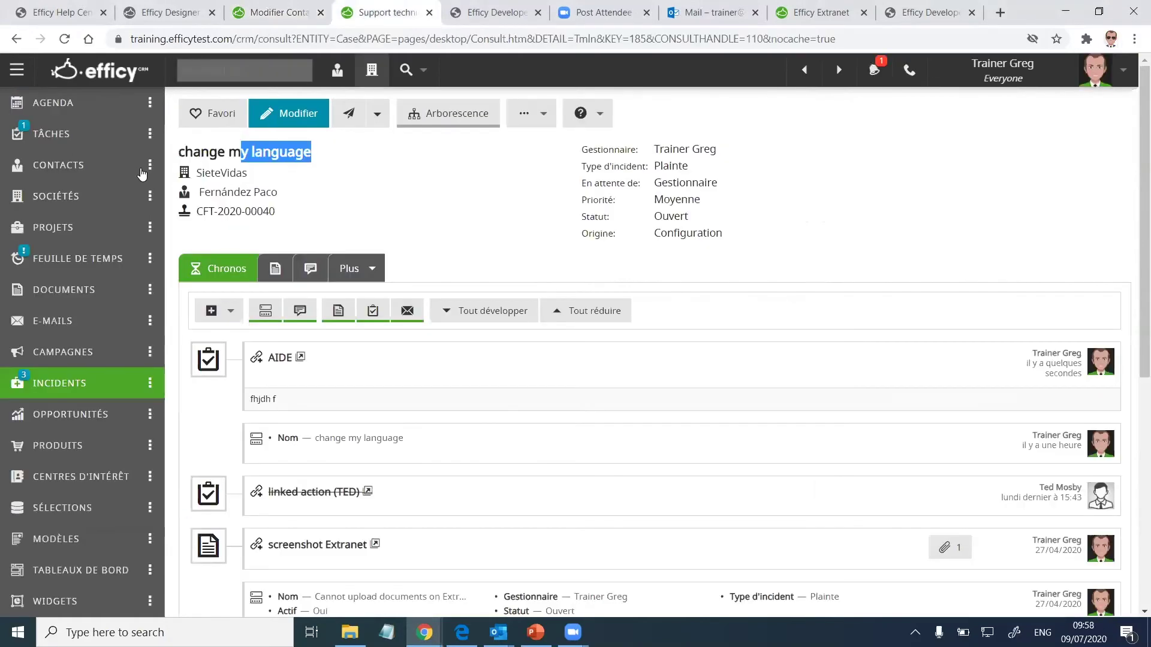
{"action": "left_click", "coordinate": [210, 192]}
{"action": "left_click", "coordinate": [328, 122]}
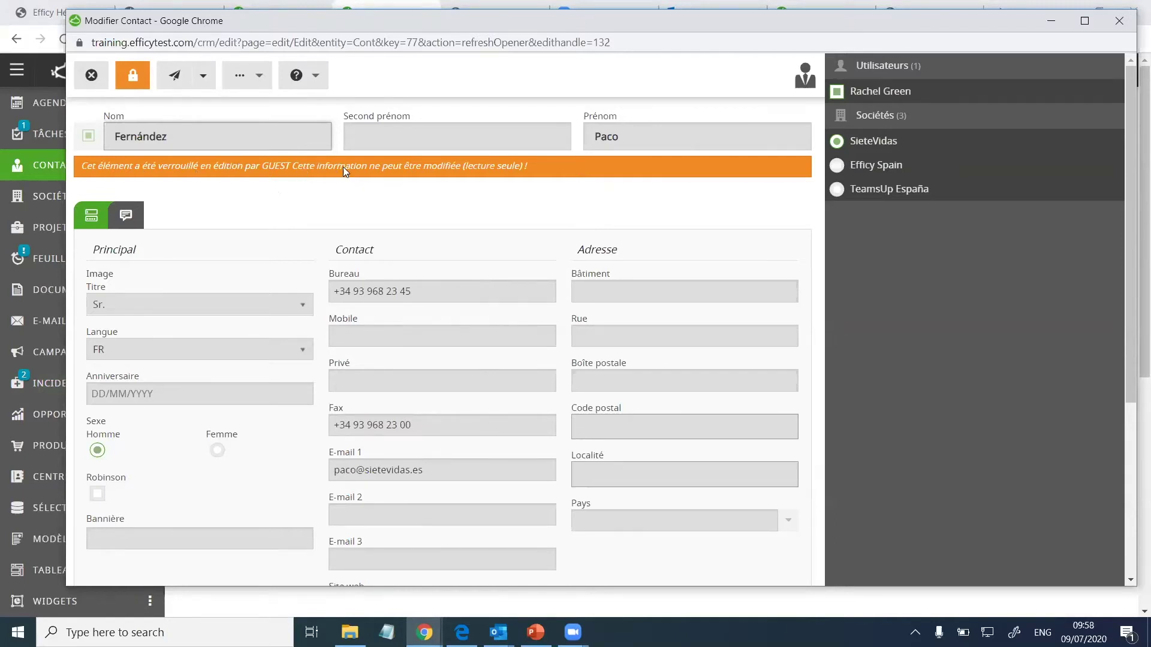
{"action": "left_click", "coordinate": [103, 87]}
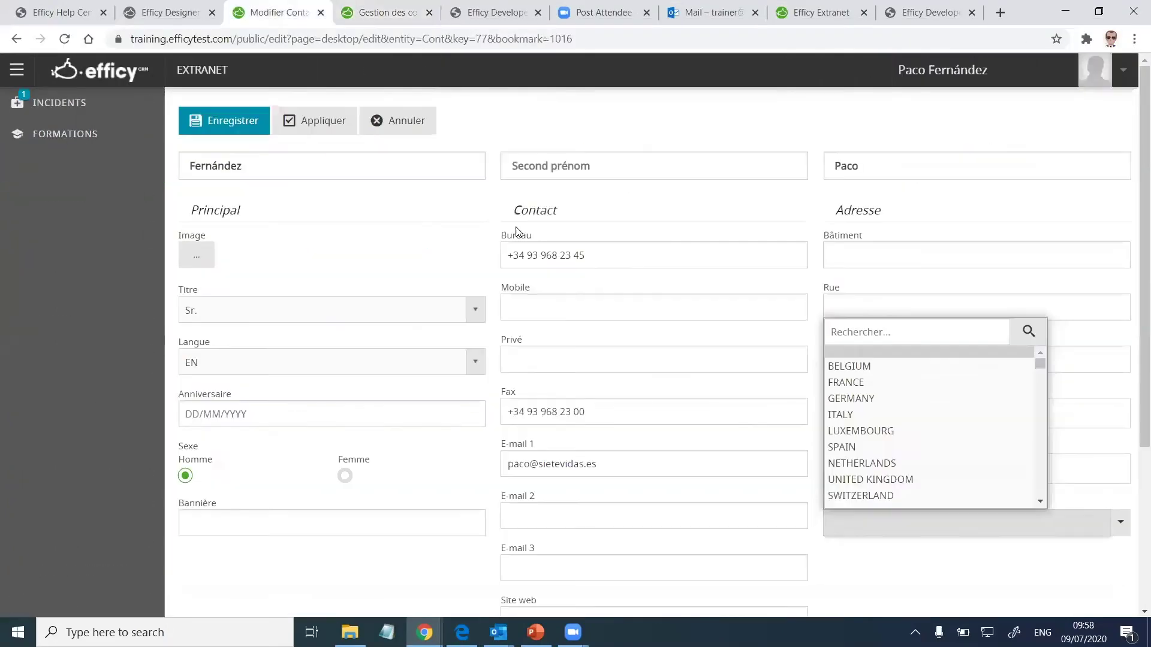
Step: In the Extranet, set the contact's country to SPAIN and save the details, and open the same contact for editing in the CRM
{"action": "left_click", "coordinate": [844, 448]}
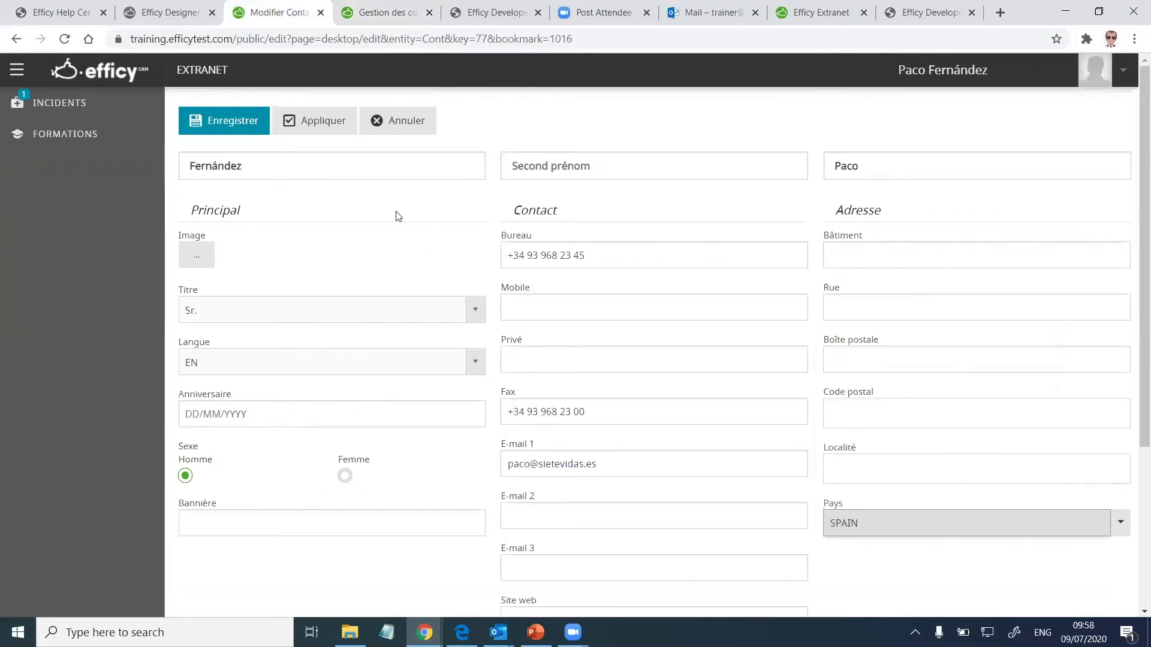
{"action": "left_click", "coordinate": [225, 123]}
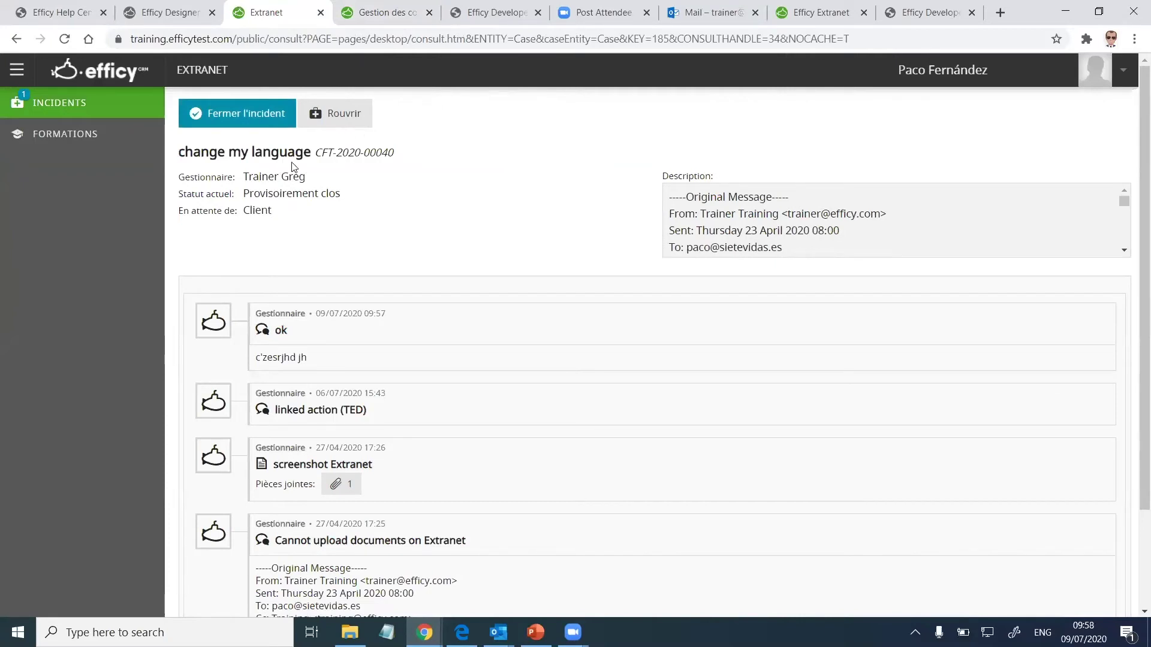
{"action": "left_click", "coordinate": [375, 13]}
{"action": "left_click", "coordinate": [284, 120]}
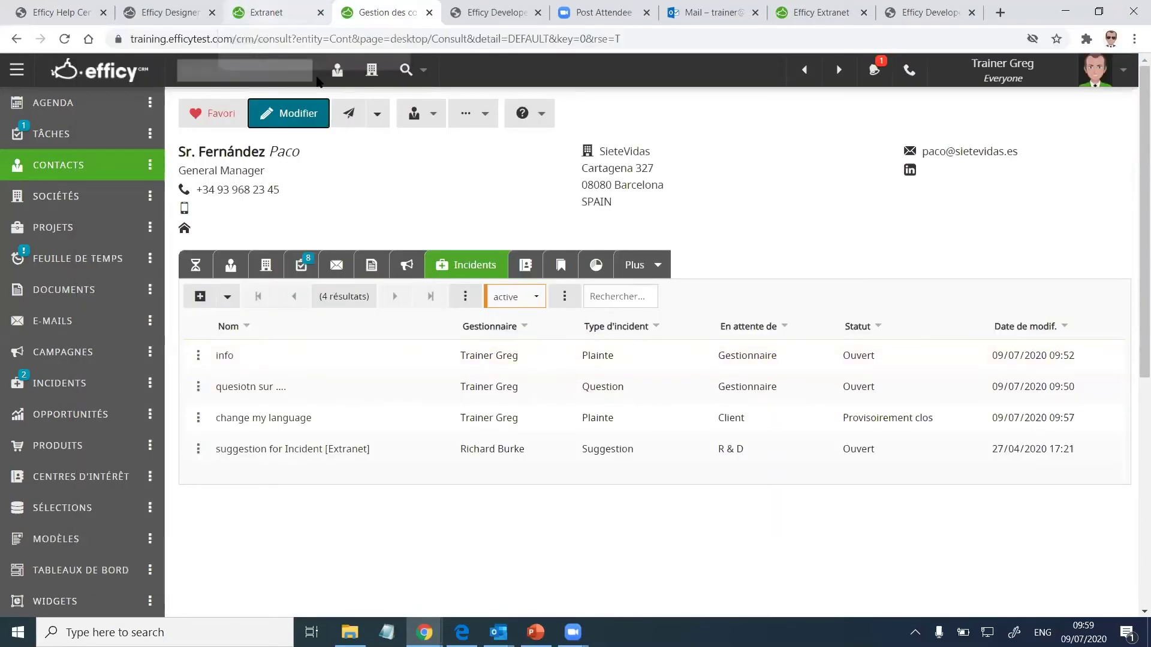
Step: Return to the Extranet's list of incidents awaiting the customer and check the status of "change my language"
{"action": "left_click", "coordinate": [281, 13]}
{"action": "left_click", "coordinate": [224, 121]}
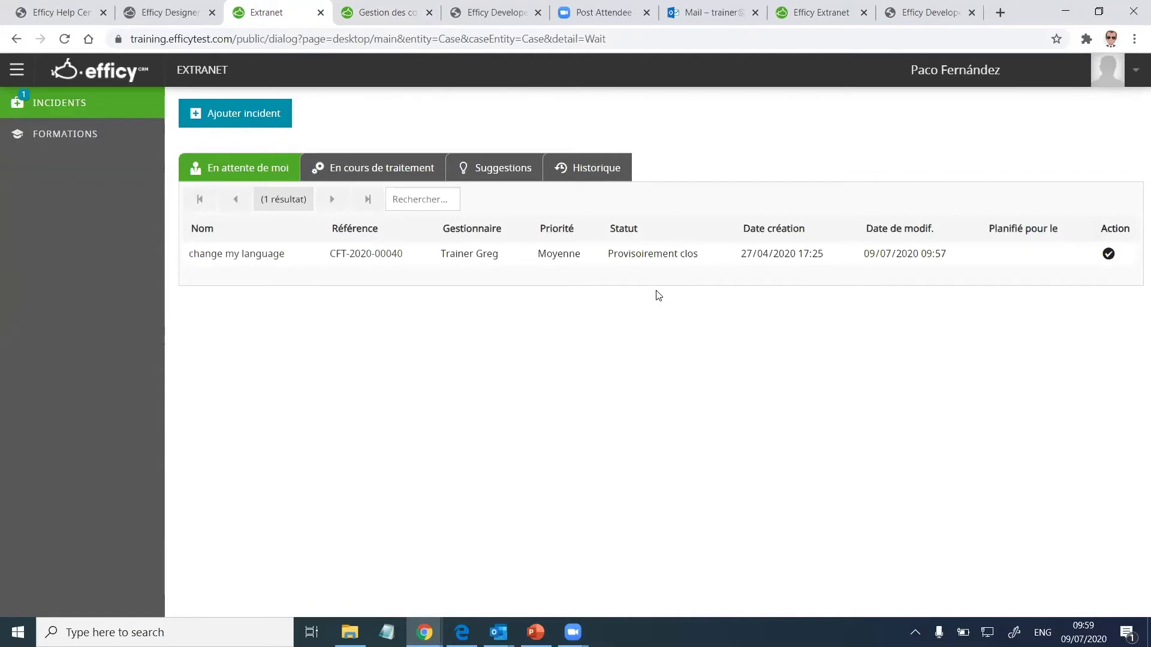
{"action": "left_click_drag", "start_coordinate": [705, 260], "coordinate": [609, 268]}
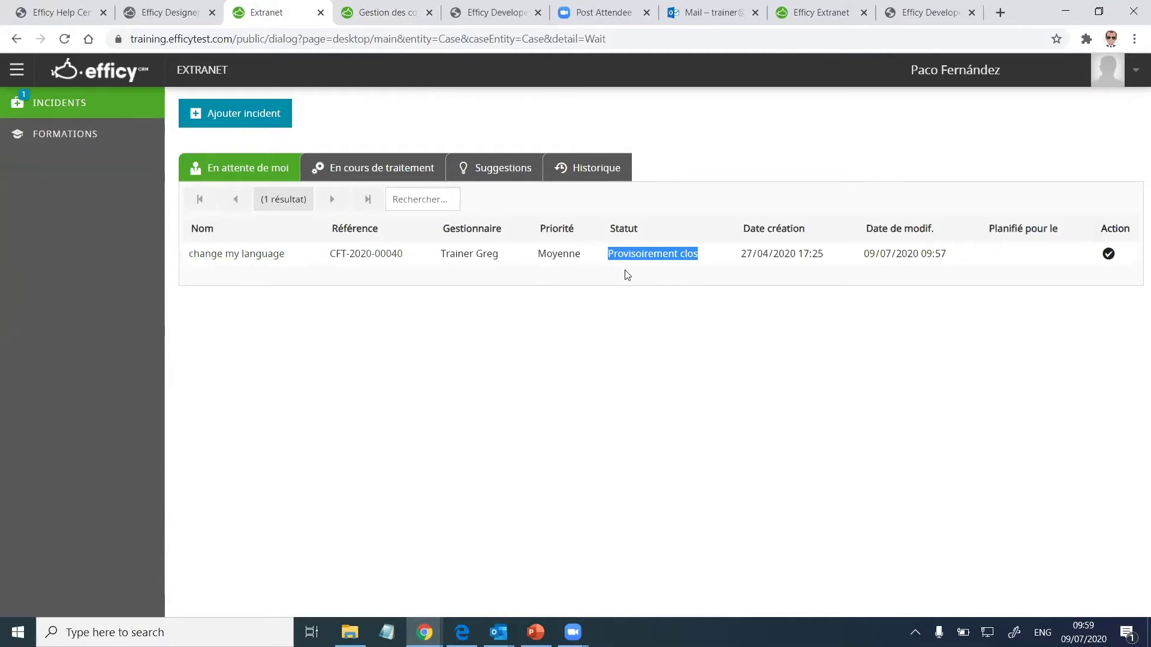
{"action": "left_click", "coordinate": [614, 324]}
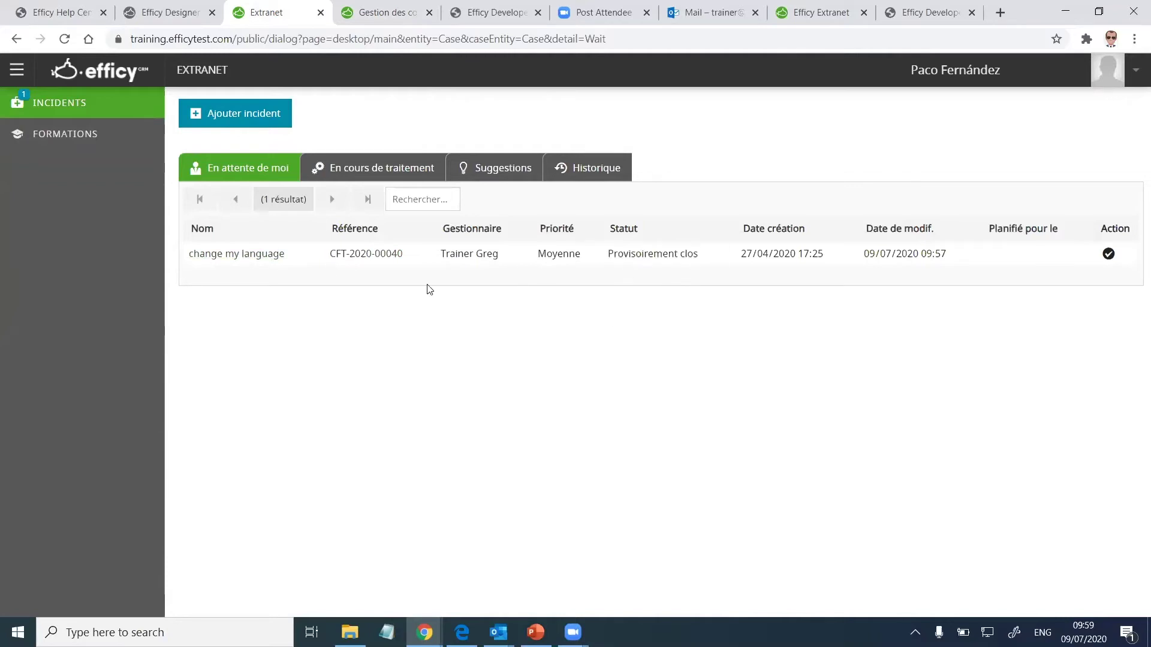
Step: Close "change my language" from the Extranet, rating response speed worst, manager friendliness best and answer effectiveness medium, with no comment
{"action": "left_click", "coordinate": [1109, 255]}
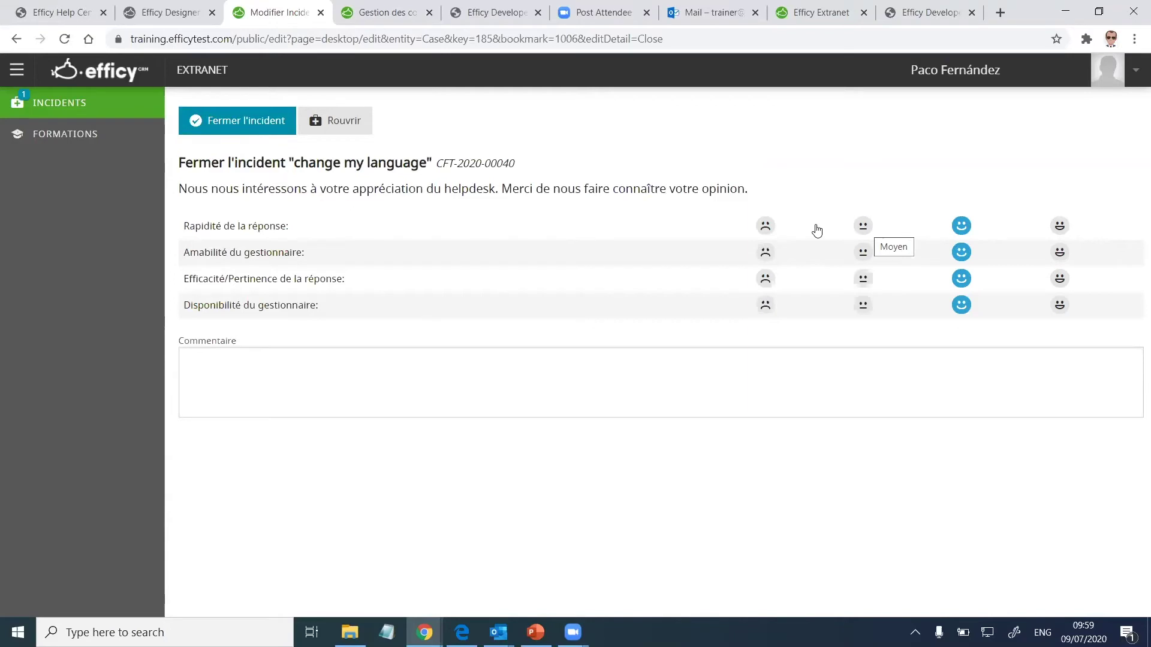
{"action": "left_click", "coordinate": [766, 228]}
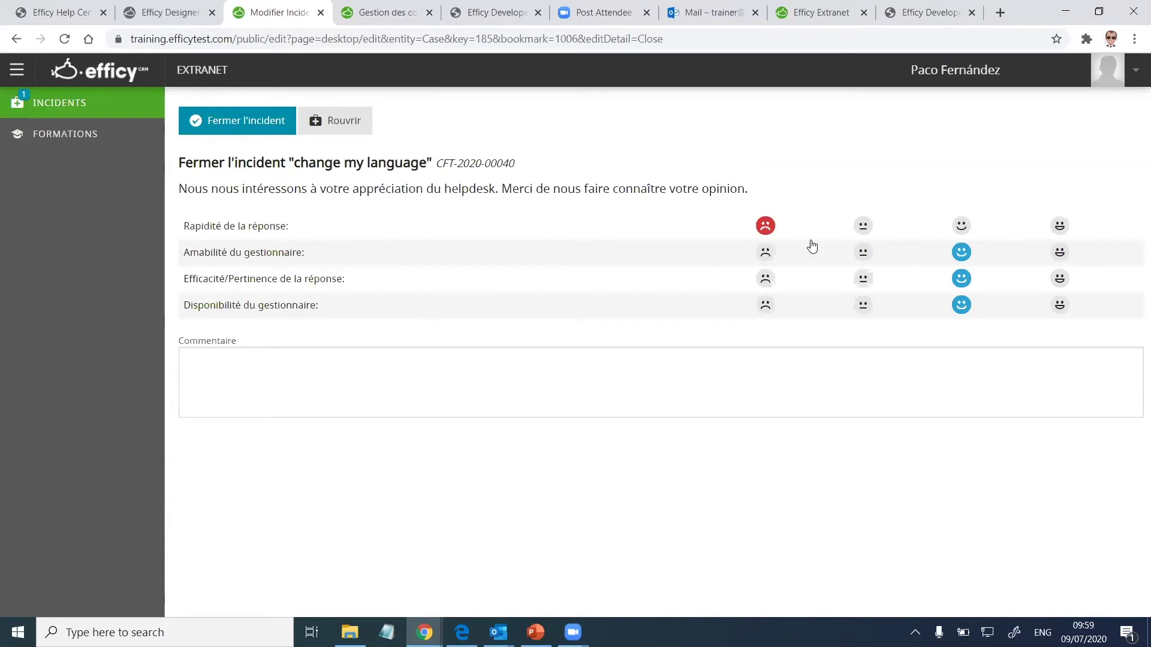
{"action": "left_click", "coordinate": [1059, 252]}
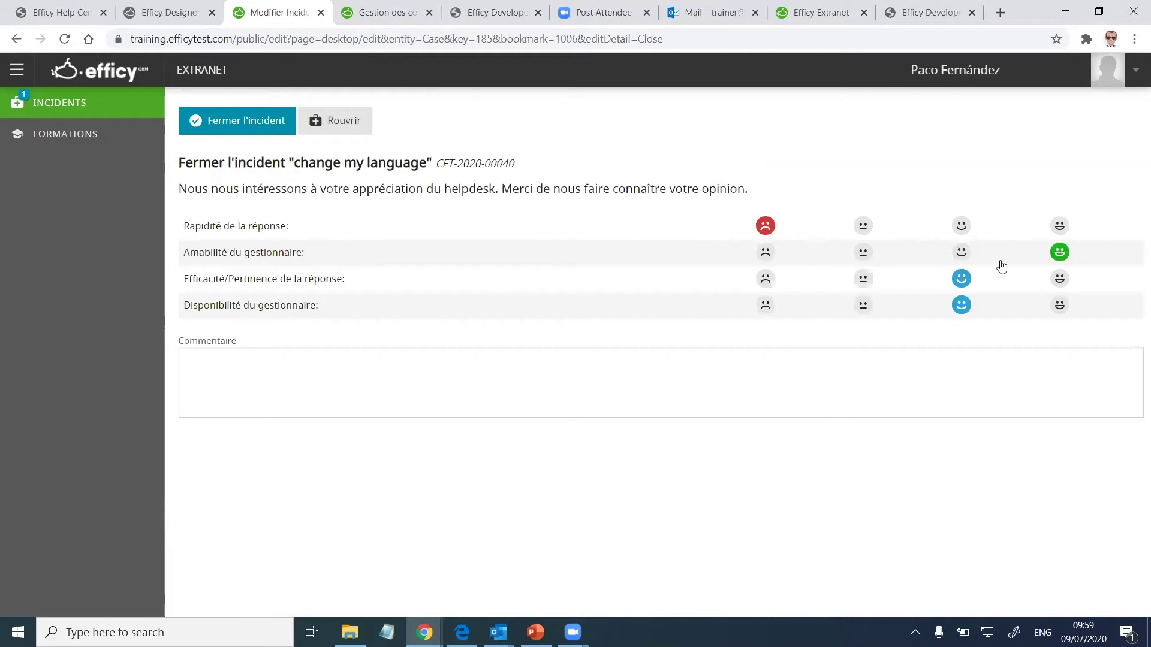
{"action": "left_click", "coordinate": [863, 280]}
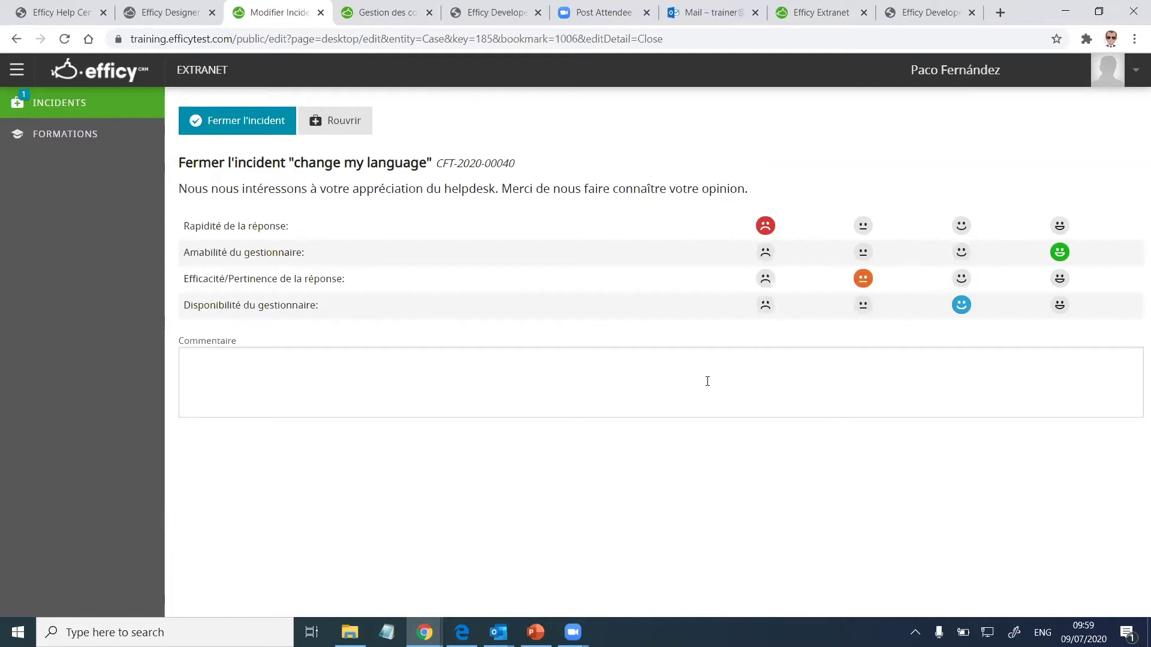
{"action": "left_click", "coordinate": [670, 387]}
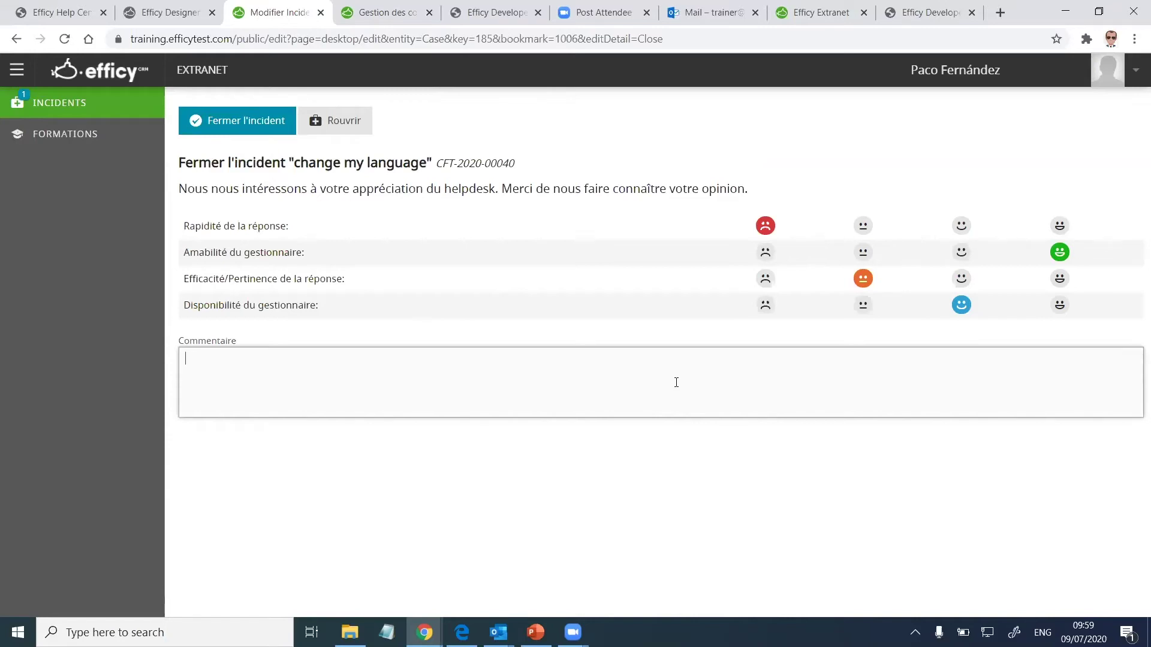
{"action": "left_click", "coordinate": [263, 123]}
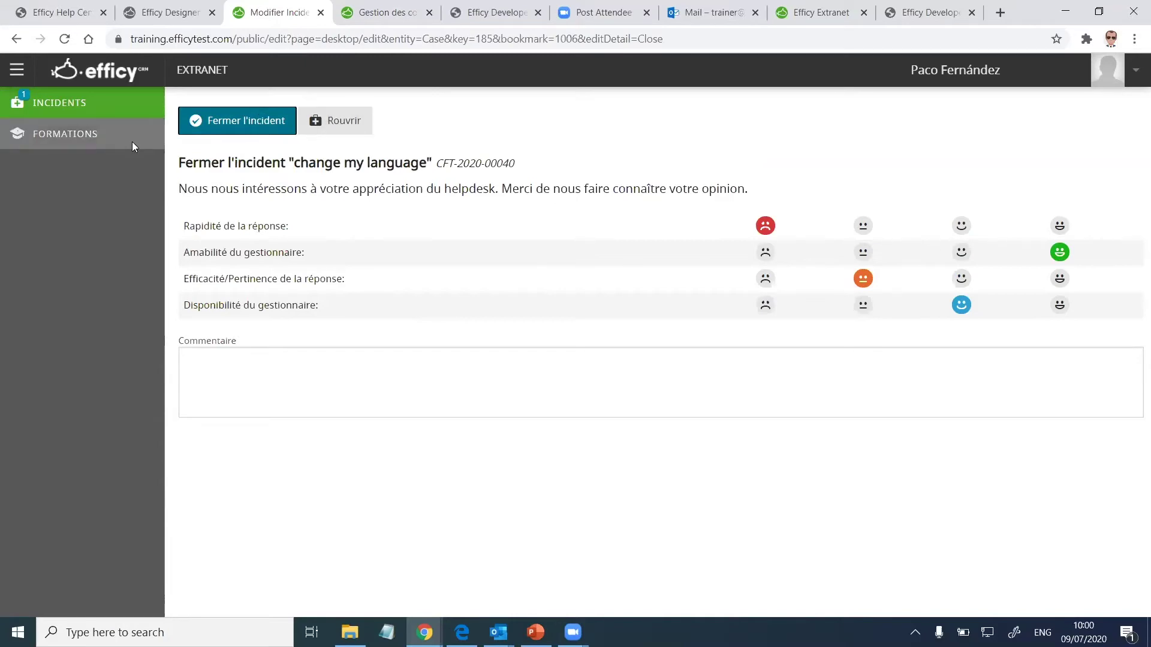
Step: Close the leftover "info" task window in the CRM and bring the other agent's CRM session to full screen
{"action": "key", "text": "ctrl+Tab"}
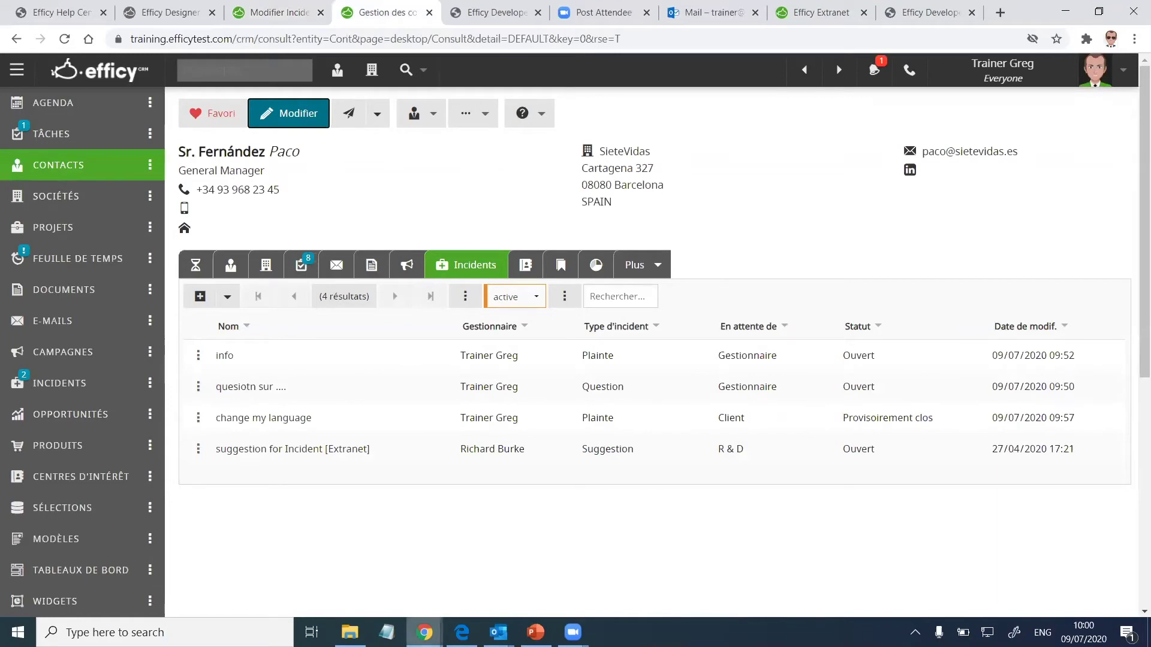
{"action": "left_click", "coordinate": [575, 584]}
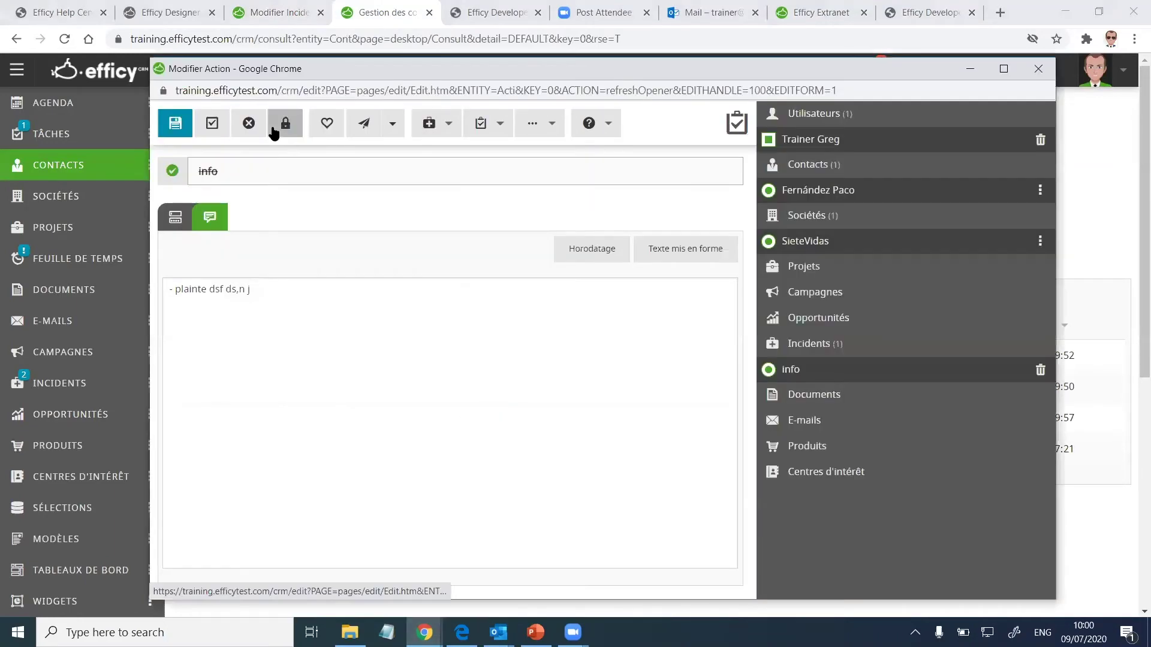
{"action": "left_click", "coordinate": [262, 127]}
{"action": "left_click", "coordinate": [490, 602]}
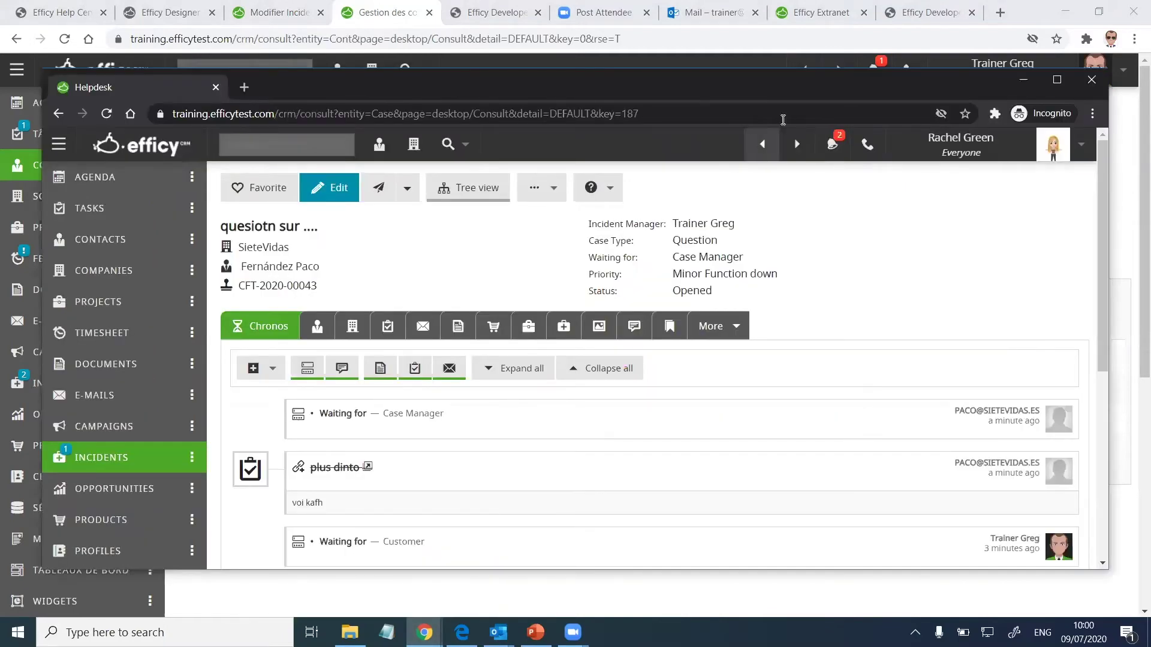
{"action": "key", "text": "super+Up"}
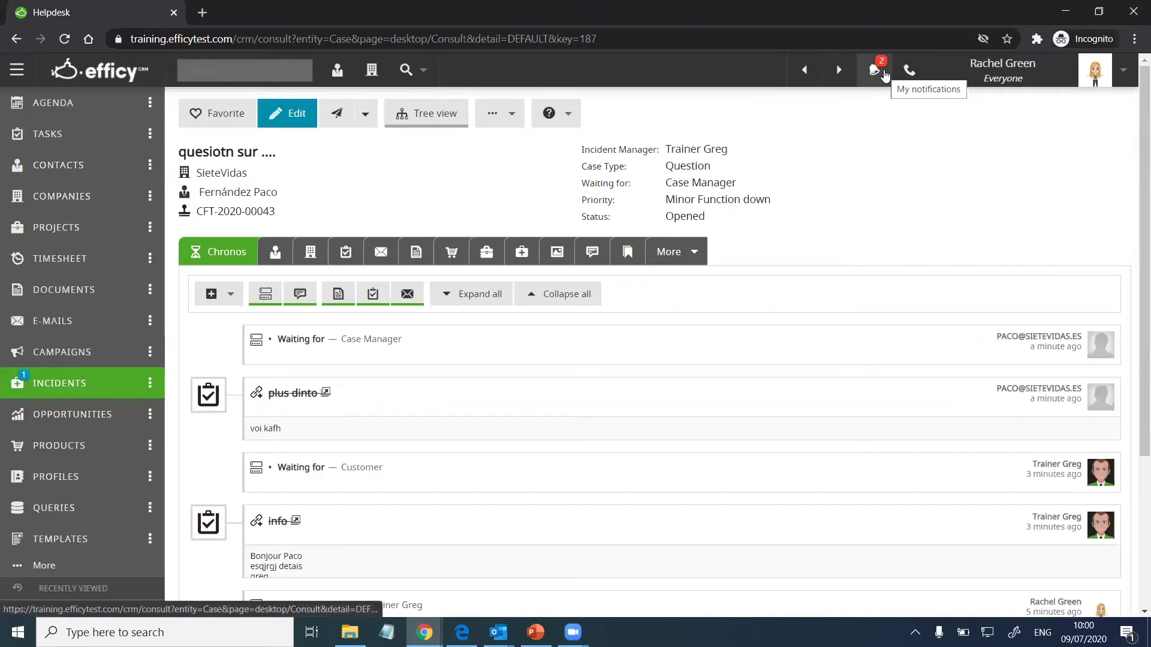
Step: Mark the "AIDE" and "quesiotn sur ...." notifications as read and close the notification list
{"action": "left_click", "coordinate": [885, 75]}
{"action": "left_click", "coordinate": [866, 137]}
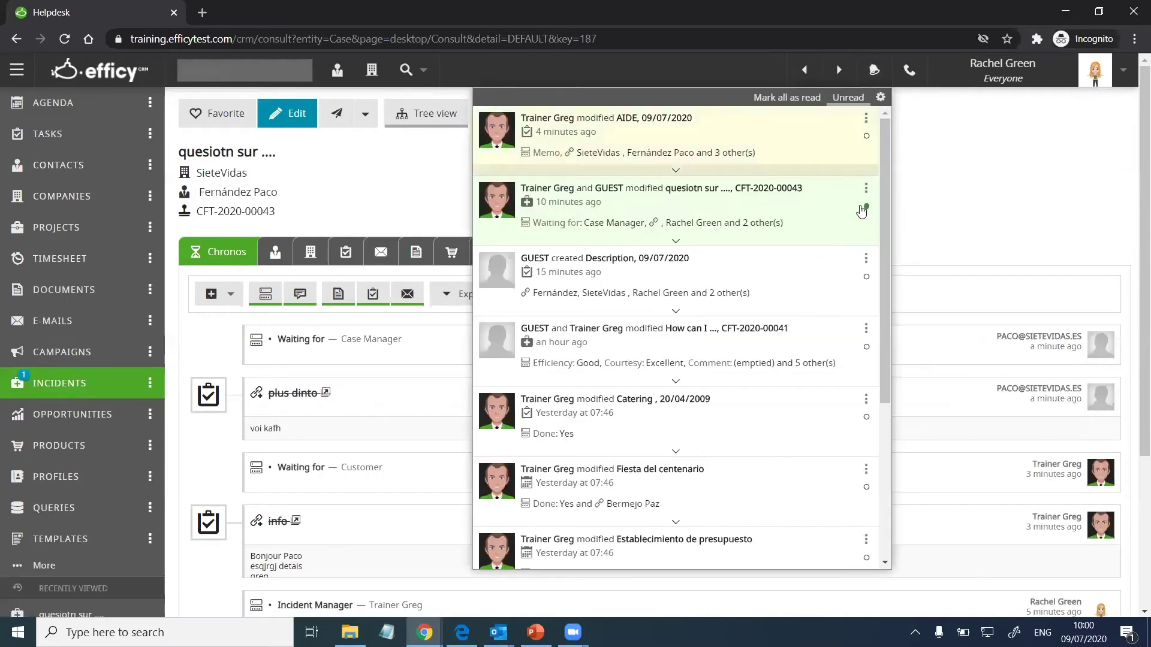
{"action": "left_click", "coordinate": [867, 206]}
{"action": "left_click", "coordinate": [974, 211]}
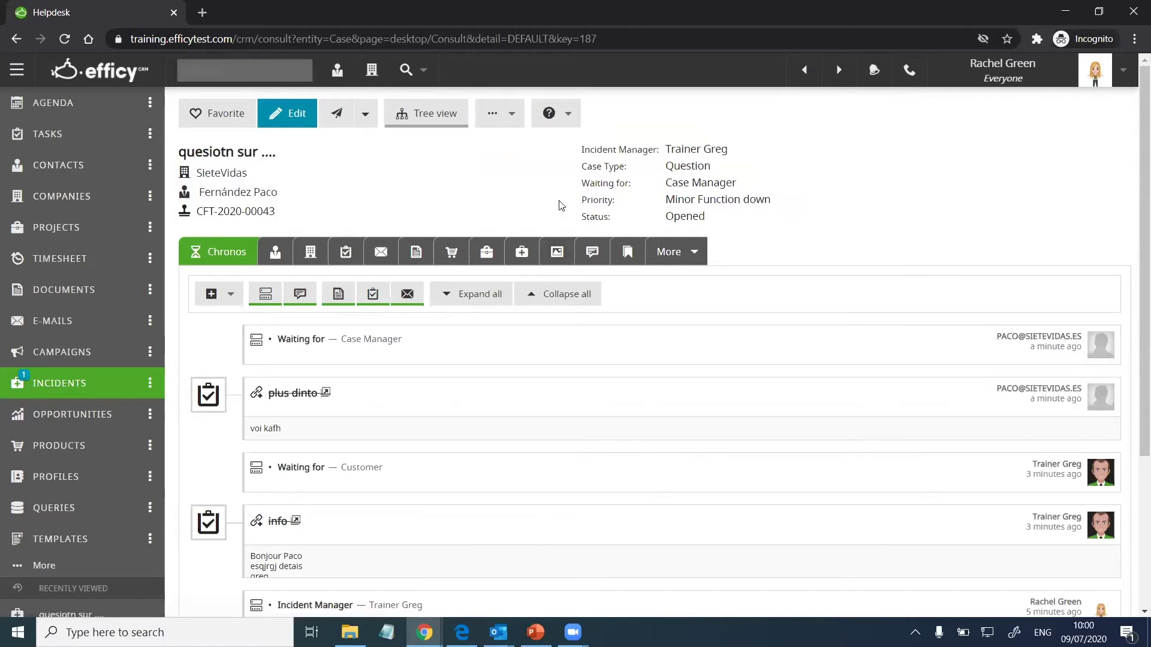
Step: Show the Incident Dashboard in the agent's session, then restore the window to its smaller size
{"action": "left_click", "coordinate": [138, 381]}
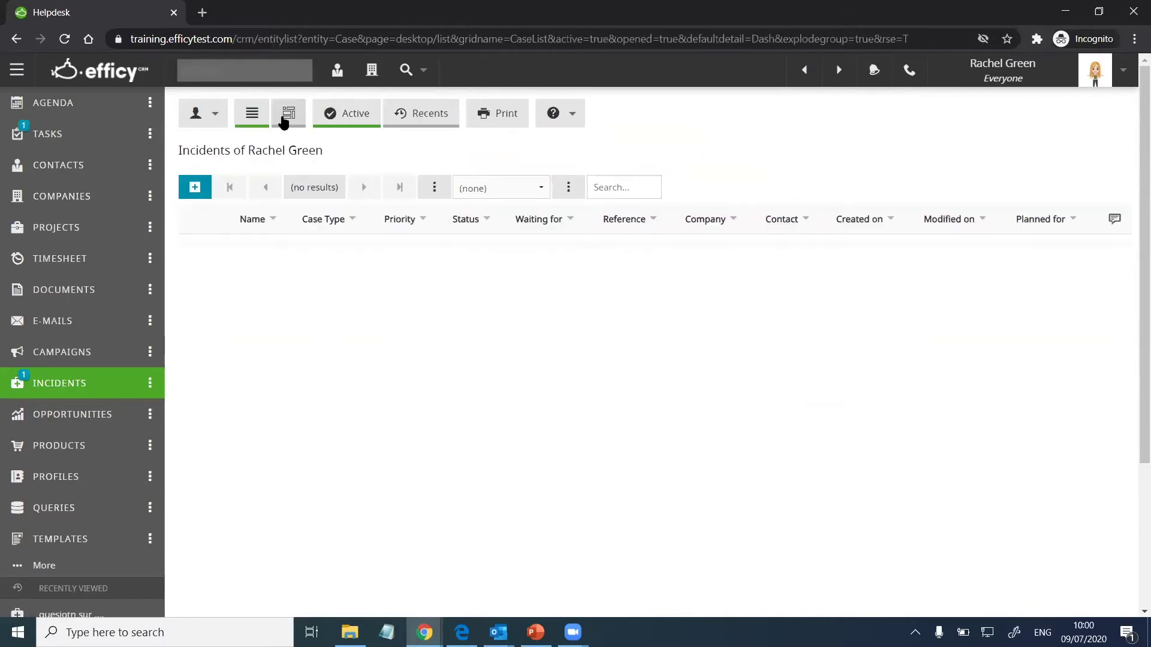
{"action": "left_click", "coordinate": [290, 118]}
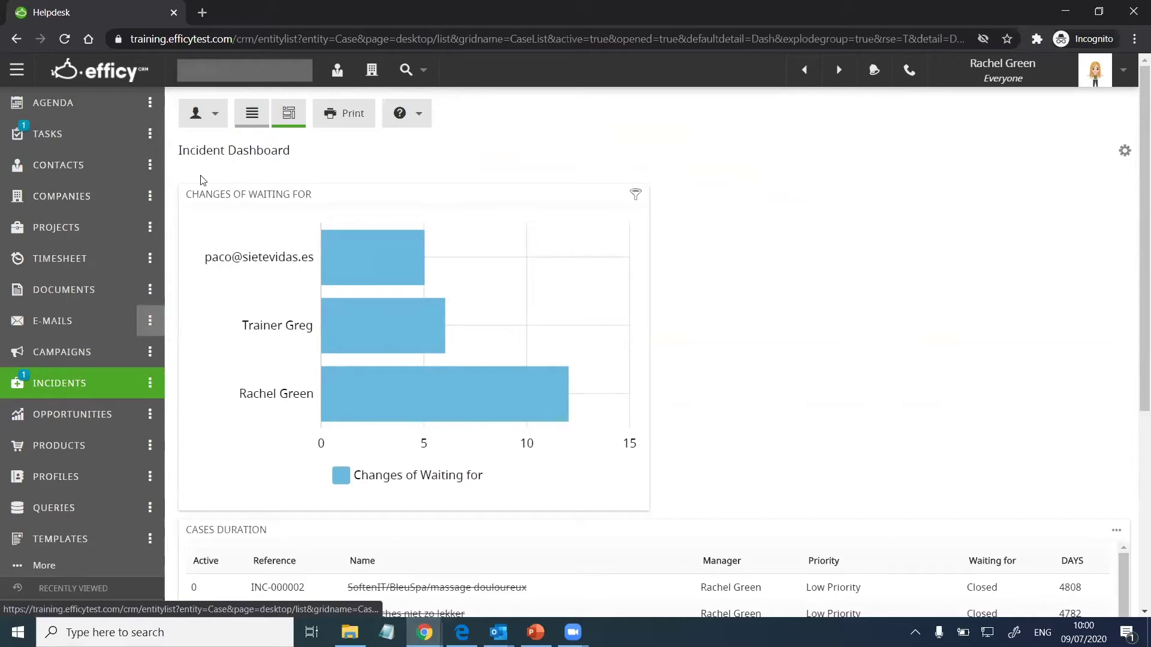
{"action": "key", "text": "super+Down"}
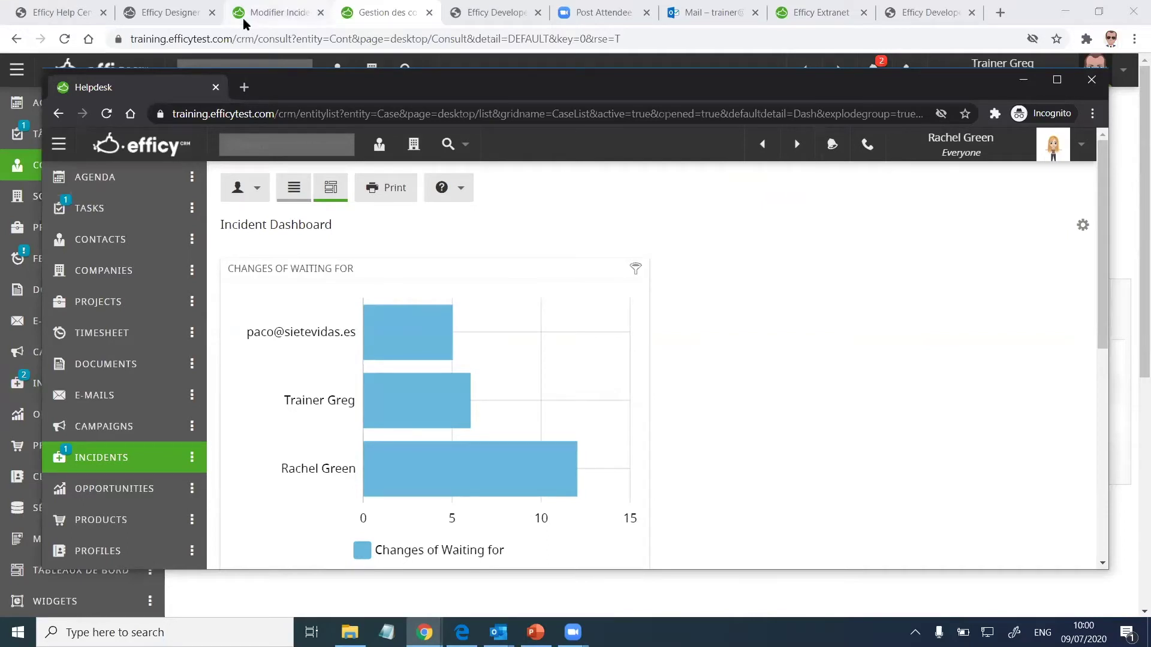
Step: Return to the trainer's CRM session and open the recently viewed incident "quesiotn sur ...." to view its Chronos history
{"action": "left_click", "coordinate": [367, 26]}
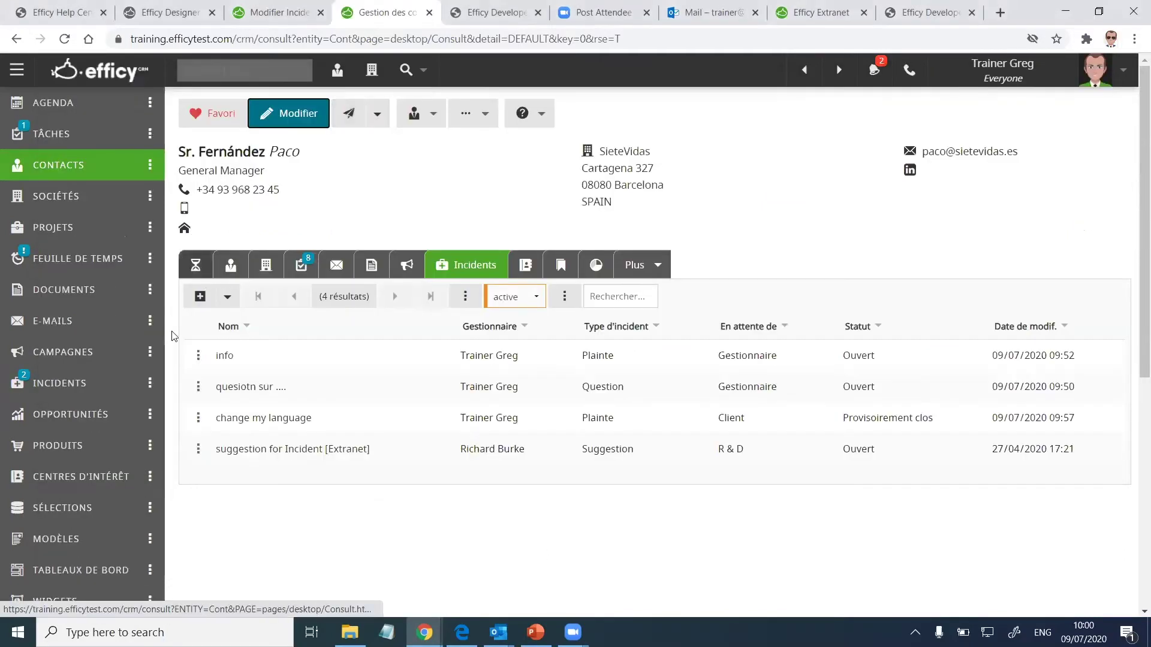
{"action": "left_click", "coordinate": [150, 383]}
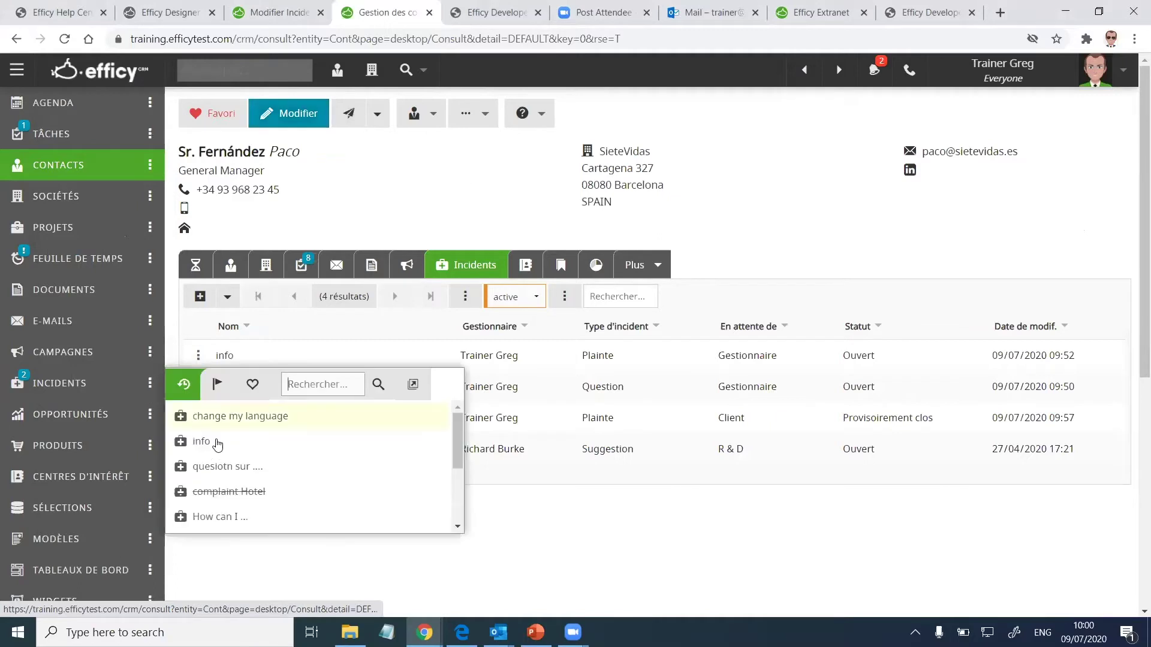
{"action": "left_click", "coordinate": [252, 467]}
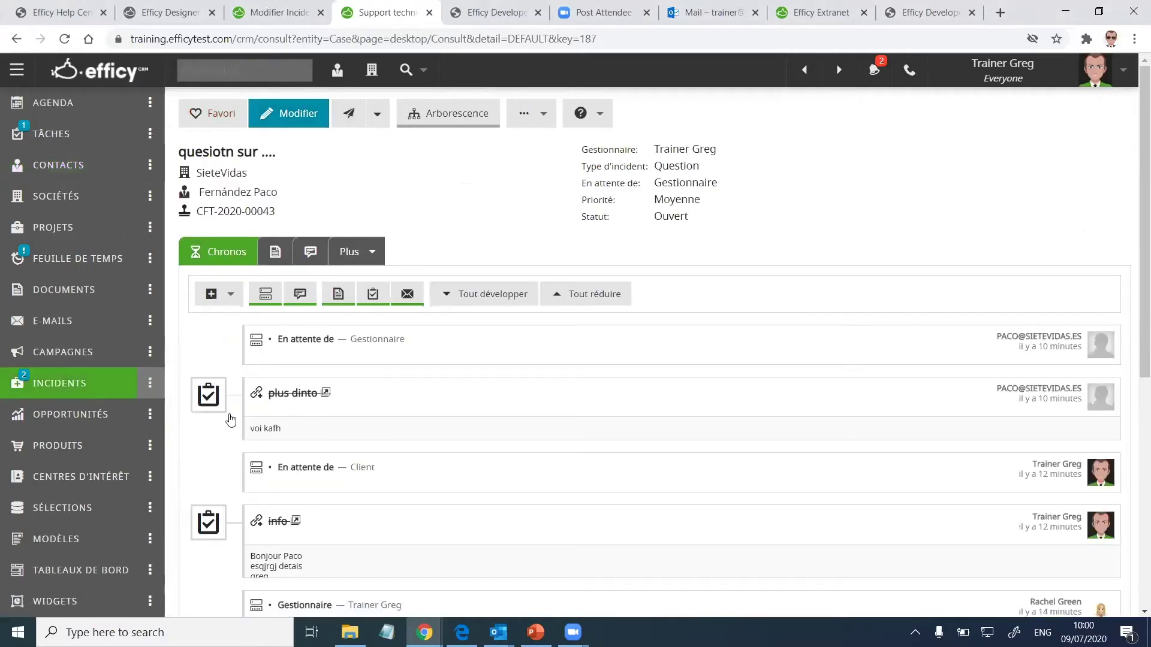
{"action": "scroll", "coordinate": [259, 436], "scroll_direction": "down", "scroll_amount": 1}
{"action": "scroll", "coordinate": [260, 477], "scroll_direction": "up", "scroll_amount": 1}
{"action": "scroll", "coordinate": [260, 477], "scroll_direction": "up", "scroll_amount": 2}
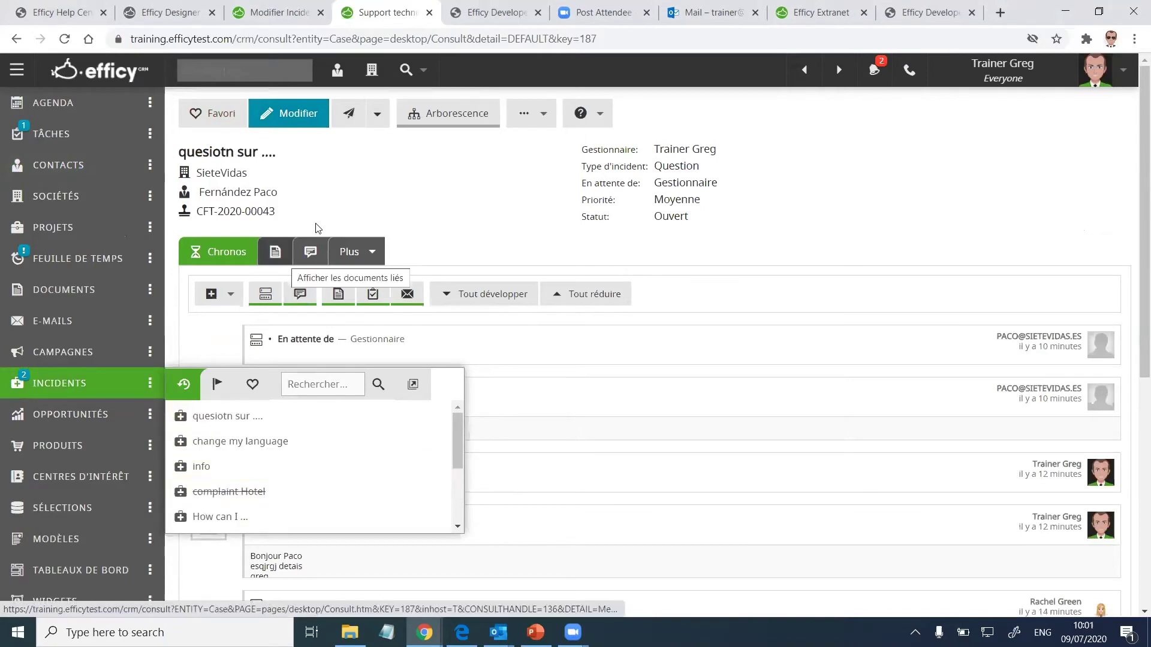
Step: Open the incident's contact, remove the active filter from the related incidents and open the closed incident "How can I ..."
{"action": "left_click", "coordinate": [239, 193]}
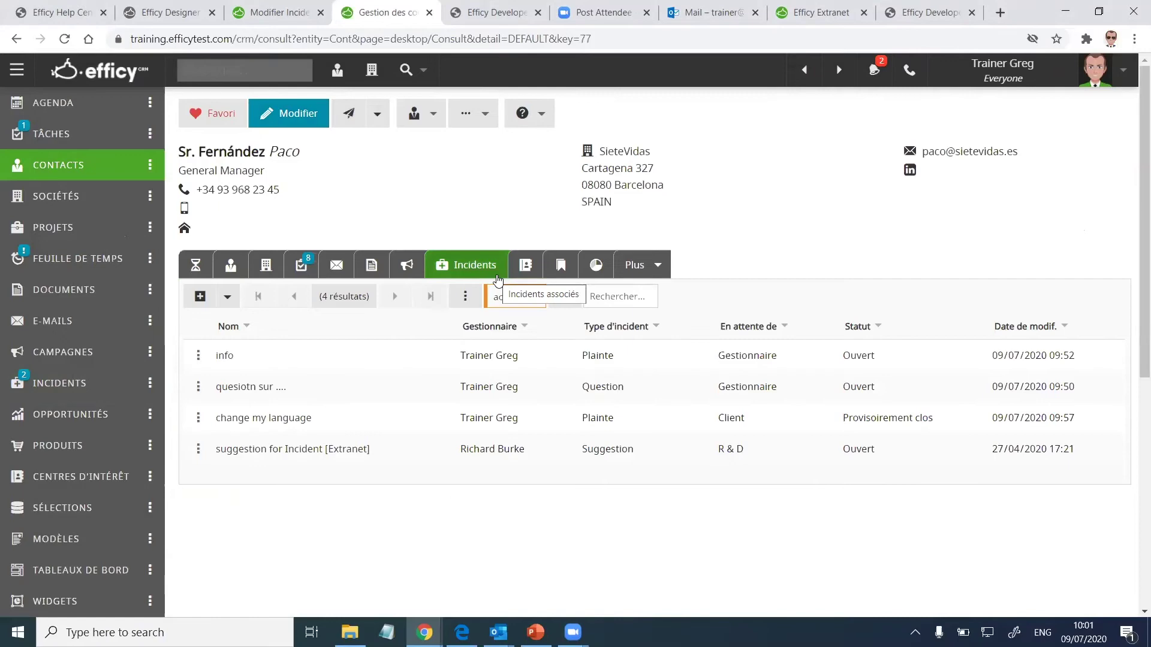
{"action": "left_click", "coordinate": [514, 296]}
{"action": "left_click", "coordinate": [516, 319]}
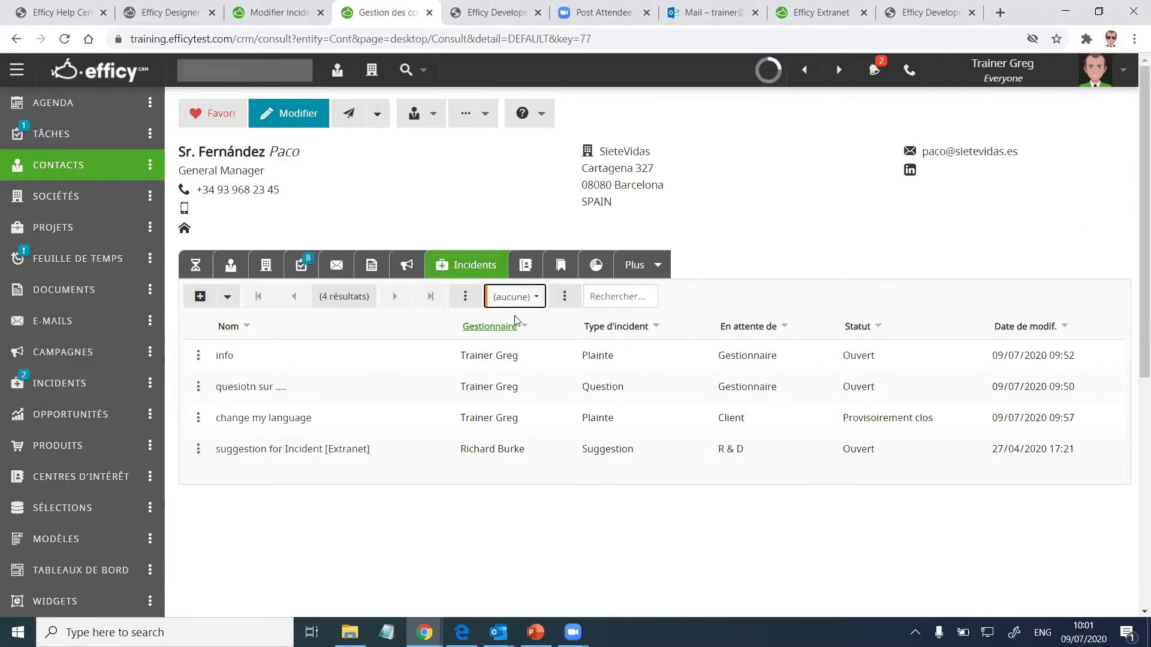
{"action": "left_click", "coordinate": [264, 422]}
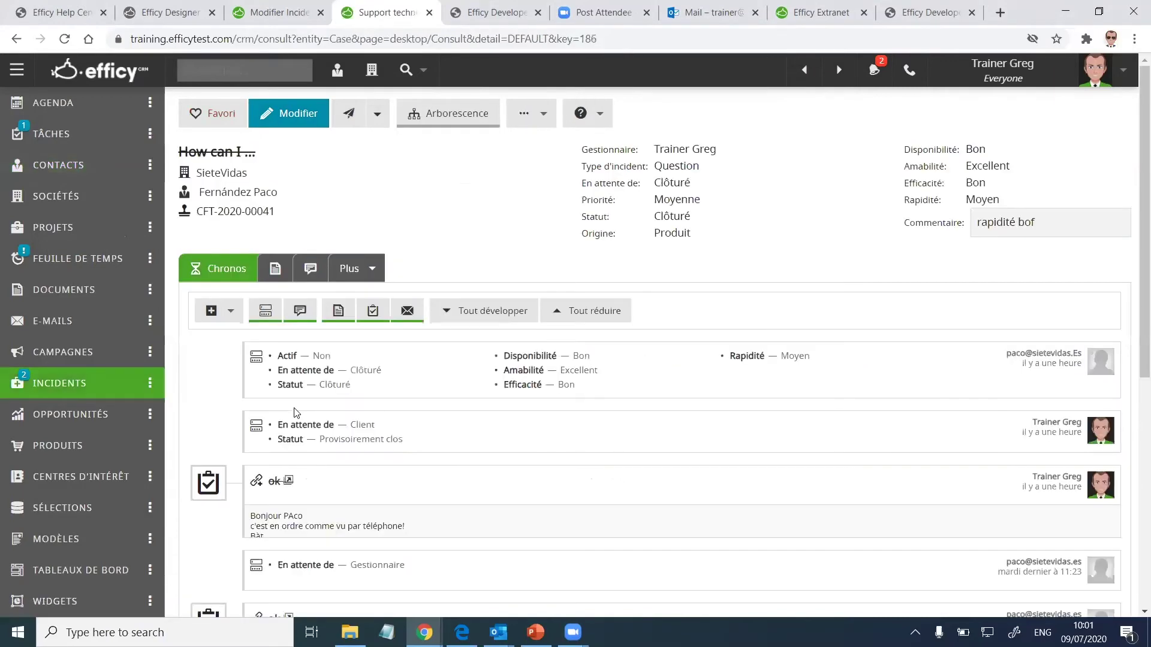
Step: Review the customer's ratings for availability, friendliness, effectiveness and speed on the closed incident "How can I ..."
{"action": "left_click_drag", "start_coordinate": [280, 150], "coordinate": [188, 152]}
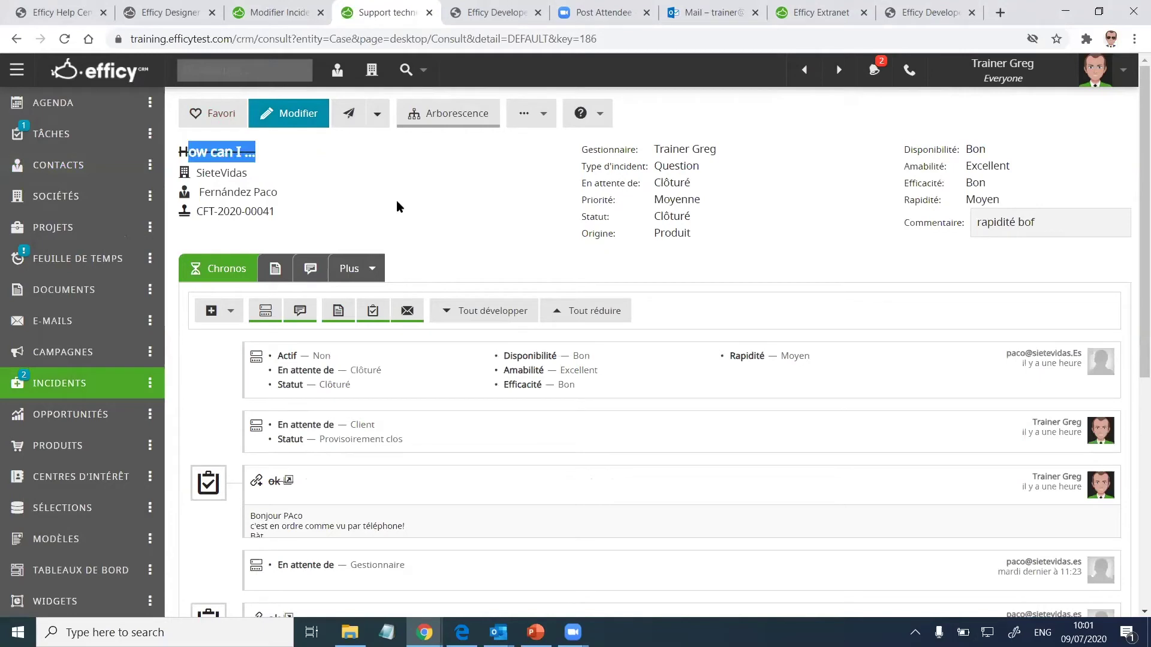
{"action": "left_click_drag", "start_coordinate": [905, 150], "coordinate": [1011, 167]}
{"action": "left_click_drag", "start_coordinate": [905, 184], "coordinate": [991, 182]}
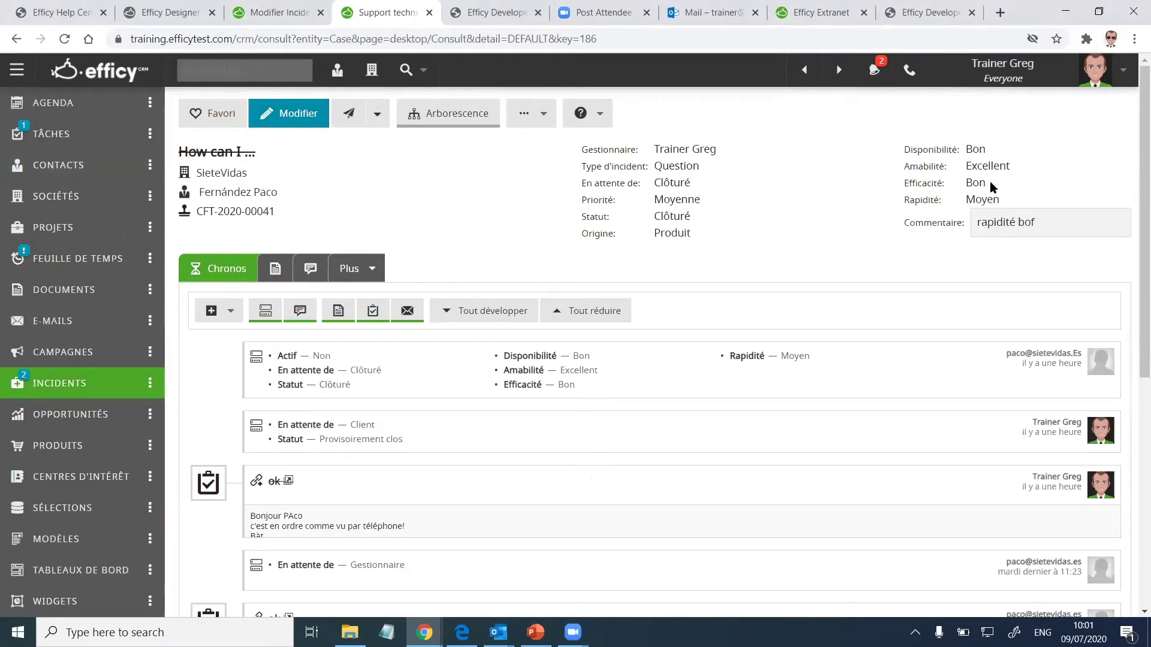
{"action": "left_click", "coordinate": [939, 204]}
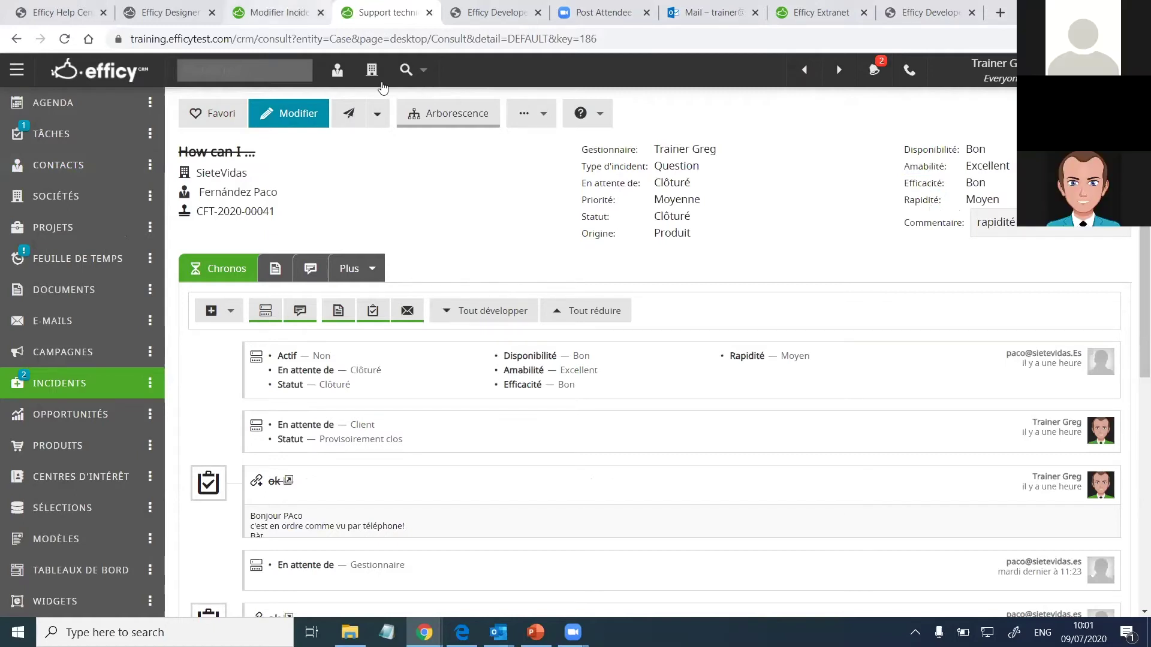
Step: Open the CRM agenda and return to the Extranet's list of incidents awaiting the customer
{"action": "left_click", "coordinate": [111, 100]}
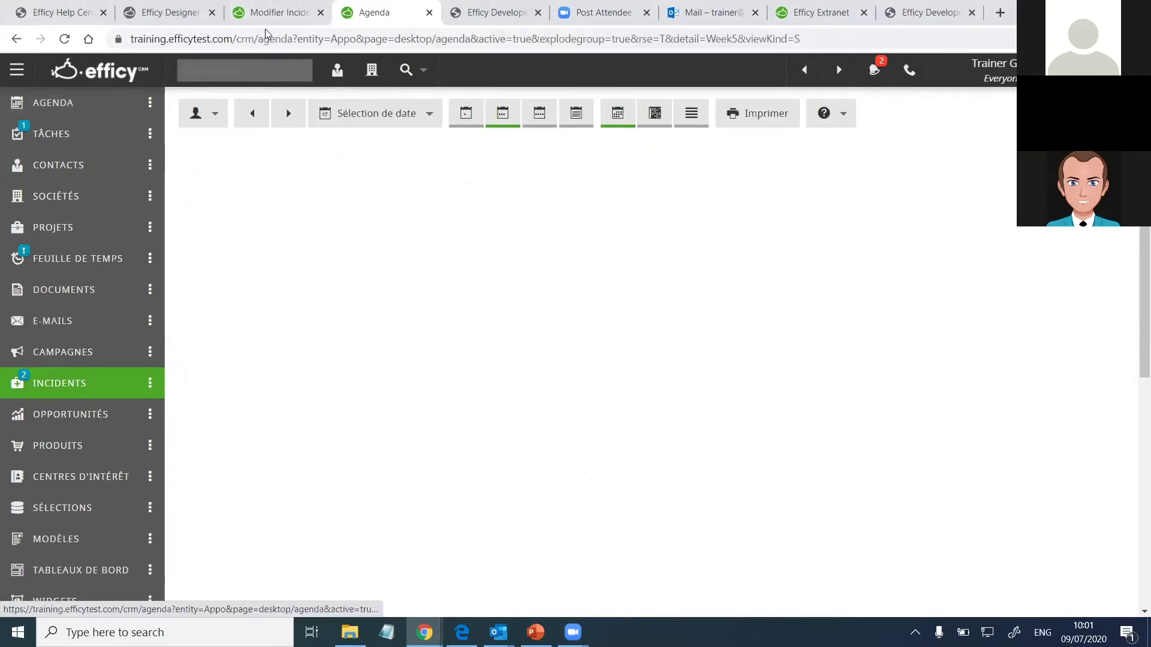
{"action": "left_click", "coordinate": [266, 13]}
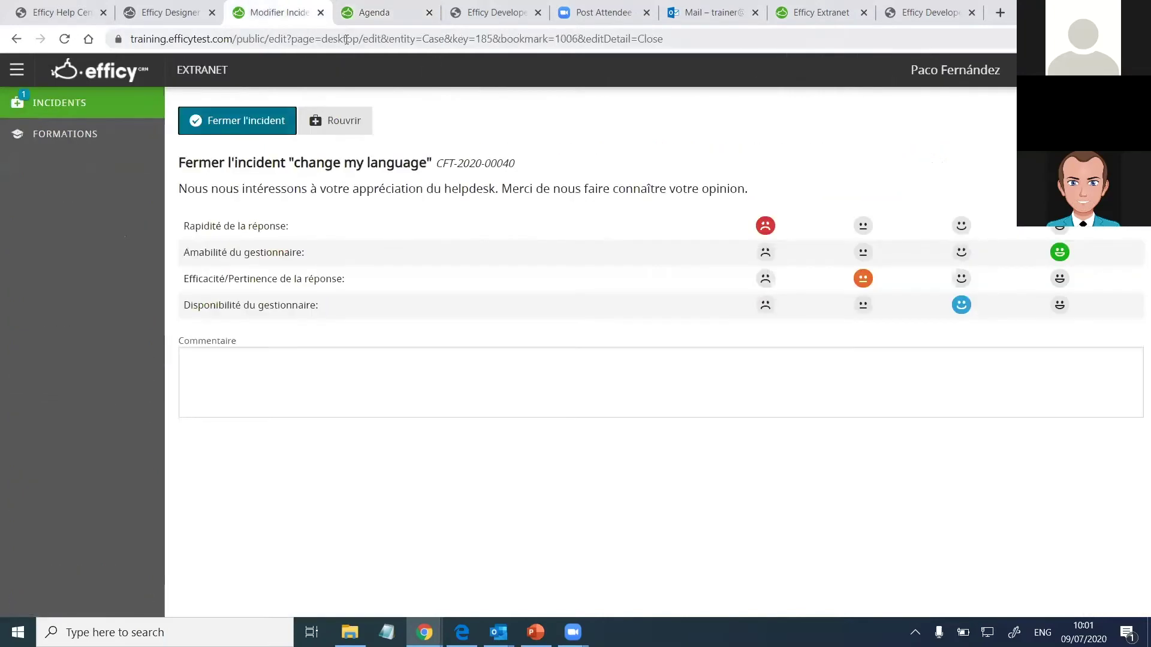
{"action": "left_click", "coordinate": [103, 109]}
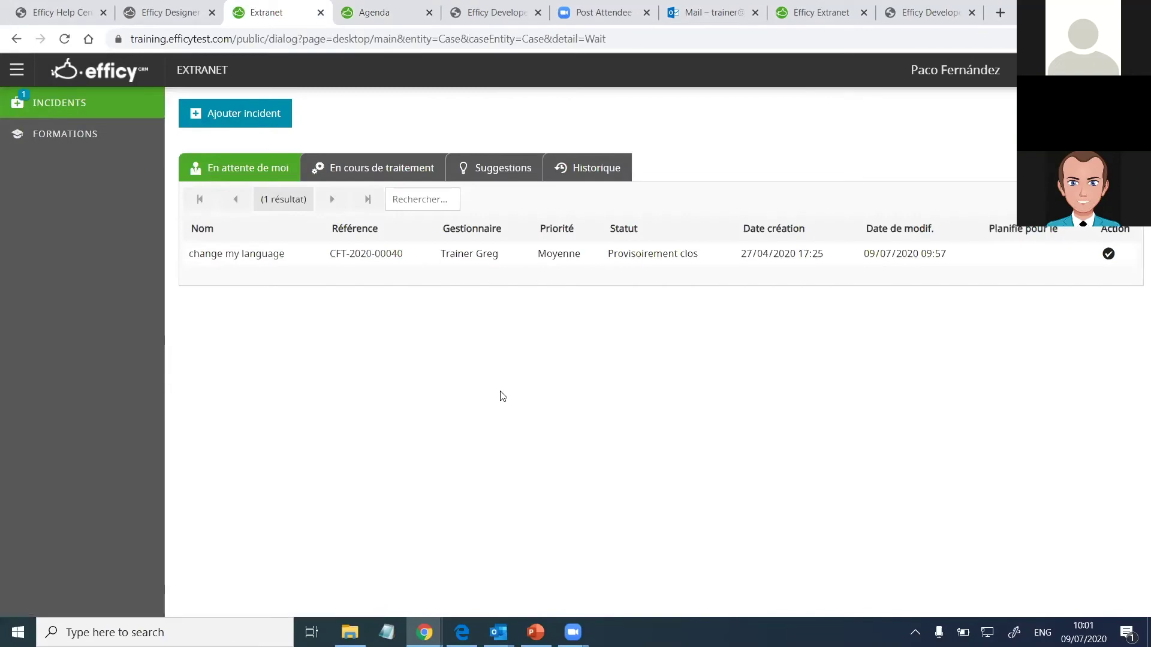
Step: Switch to Outlook, bring up the customer's message "Re: Re: Fwd: je n'ai toujours pas reçu le ... !!!" and review its signature
{"action": "left_click", "coordinate": [501, 627]}
{"action": "left_click", "coordinate": [548, 572]}
{"action": "left_click_drag", "start_coordinate": [276, 132], "coordinate": [296, 85]}
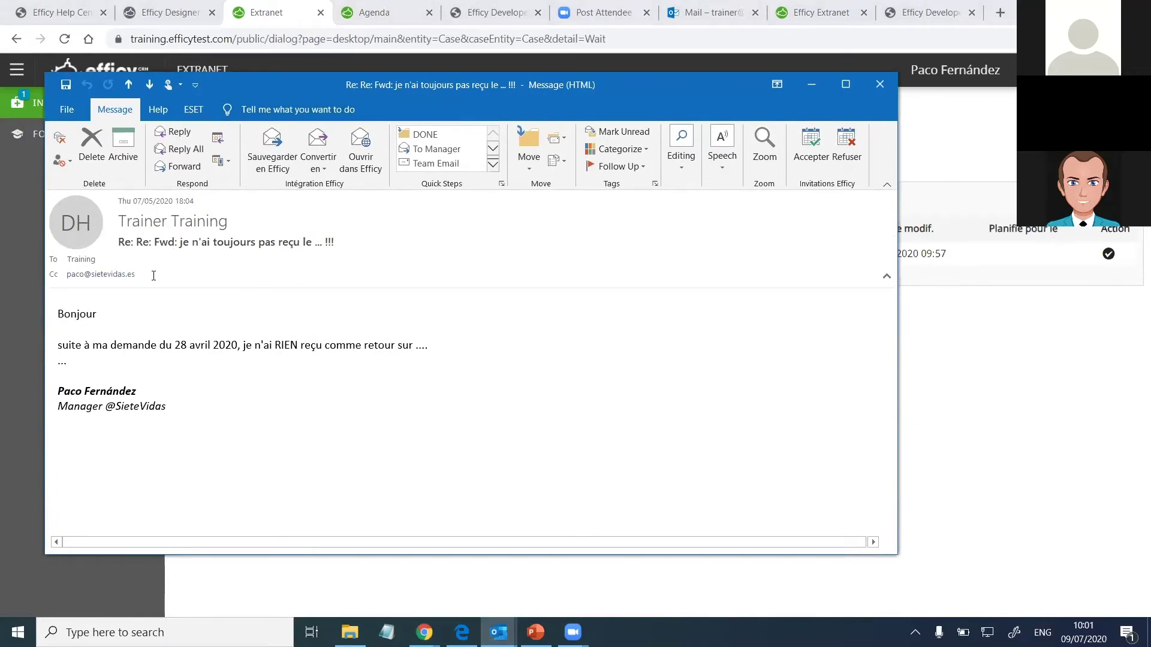
{"action": "left_click_drag", "start_coordinate": [140, 389], "coordinate": [60, 394]}
{"action": "left_click", "coordinate": [238, 416]}
Step: Convert the customer's e-mail into an Efficy task and reposition the task's edit window
{"action": "left_click", "coordinate": [331, 163]}
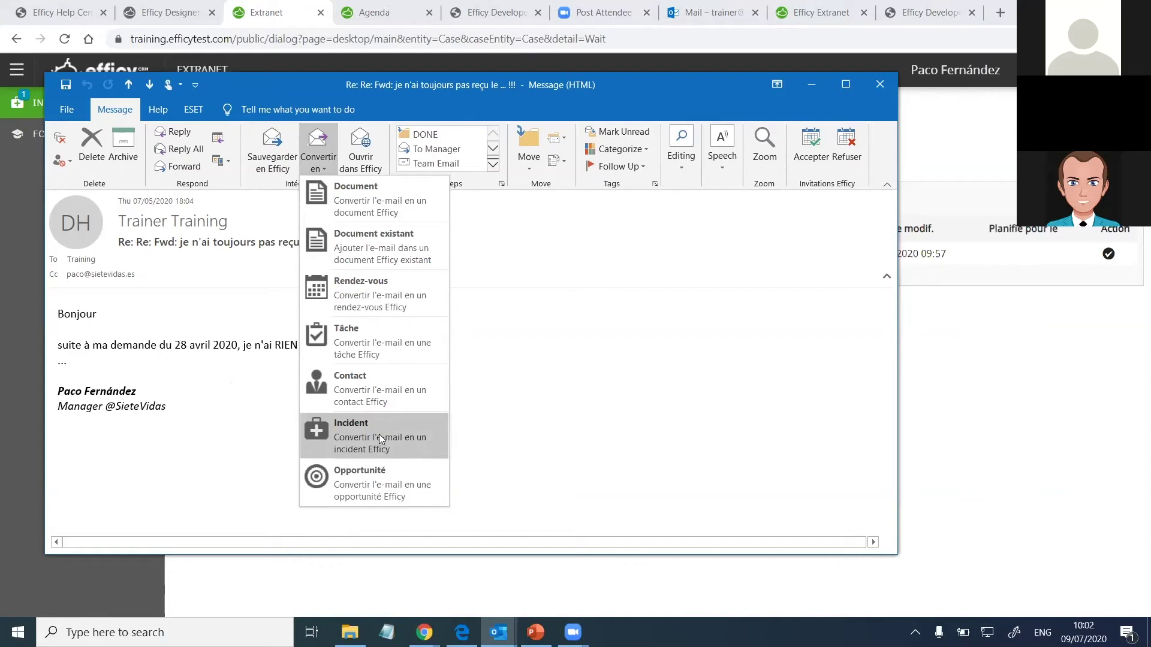
{"action": "left_click", "coordinate": [350, 349]}
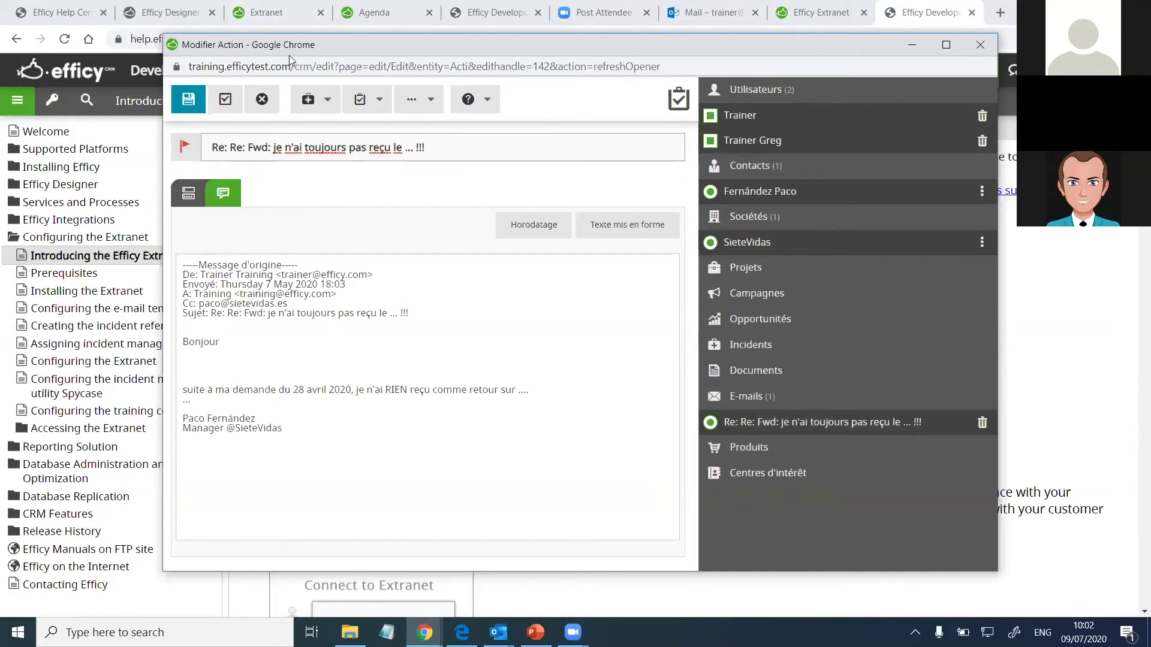
{"action": "left_click_drag", "start_coordinate": [296, 47], "coordinate": [283, 56]}
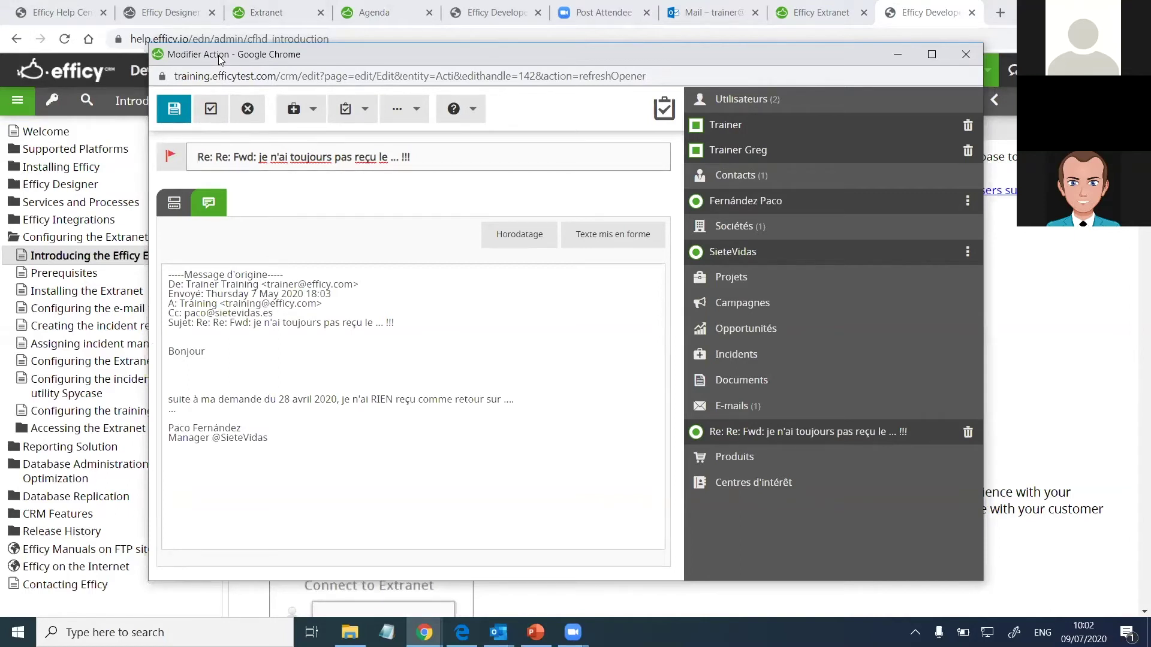
Step: Change the task's subject to "question sur ..." and convert the task into a new incident
{"action": "left_click_drag", "start_coordinate": [413, 158], "coordinate": [198, 158]}
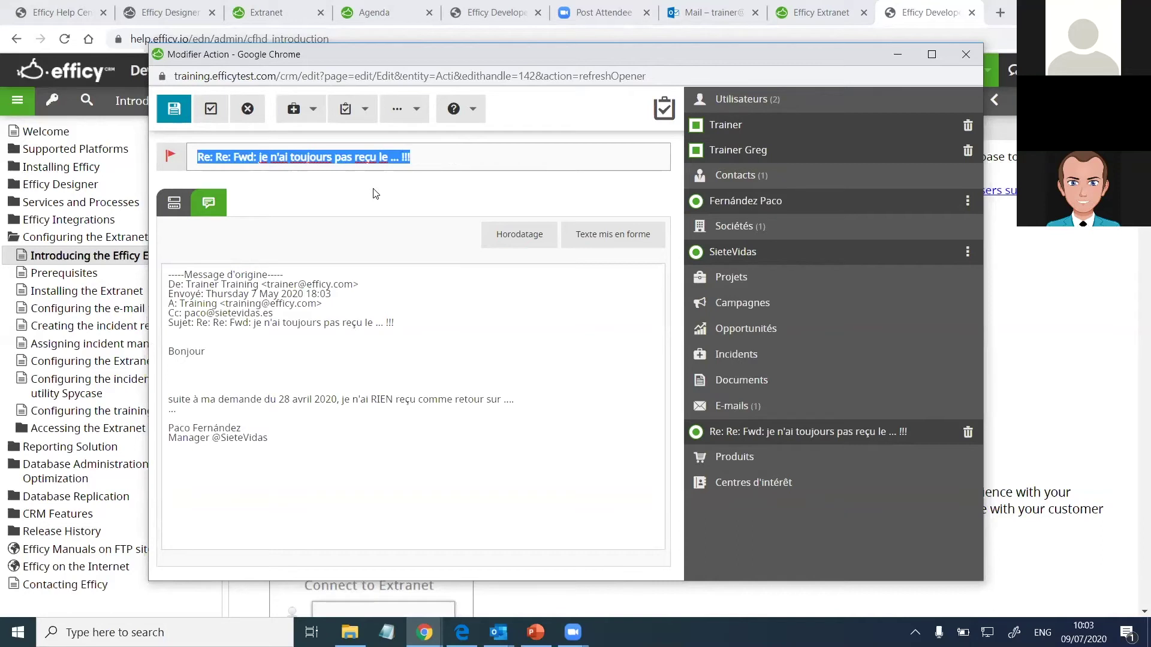
{"action": "type", "text": "quesyio"}
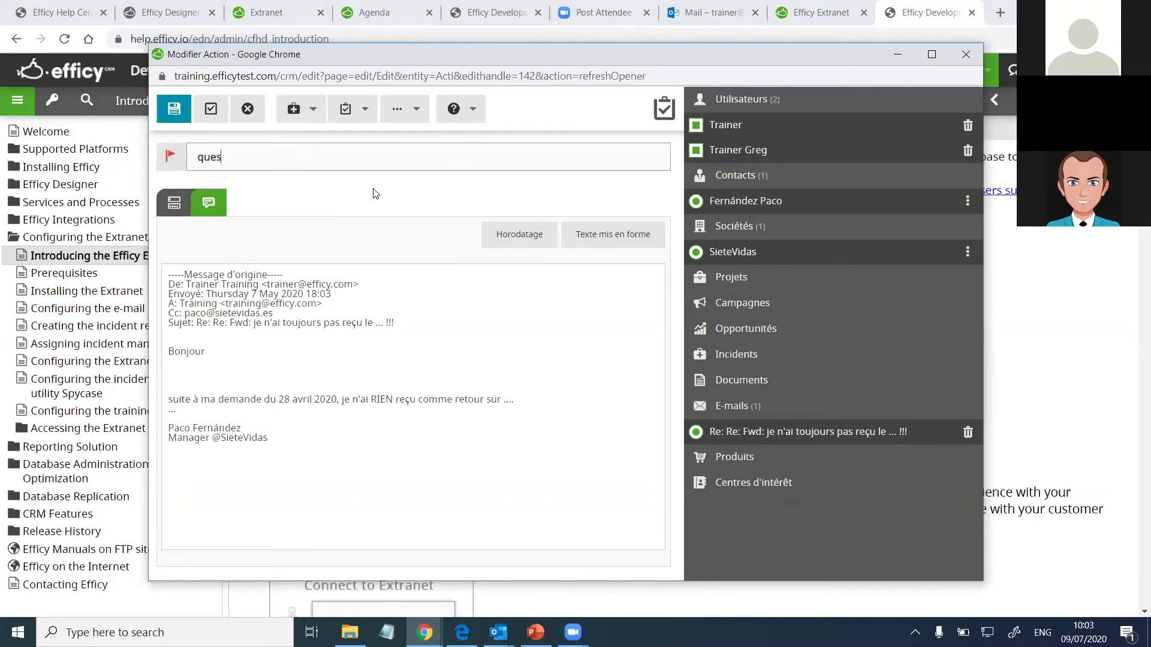
{"action": "key", "text": "BackSpace"}
{"action": "key", "text": "BackSpace"}
{"action": "key", "text": "BackSpace"}
{"action": "type", "text": "tion sur ..."}
{"action": "left_click", "coordinate": [312, 112]}
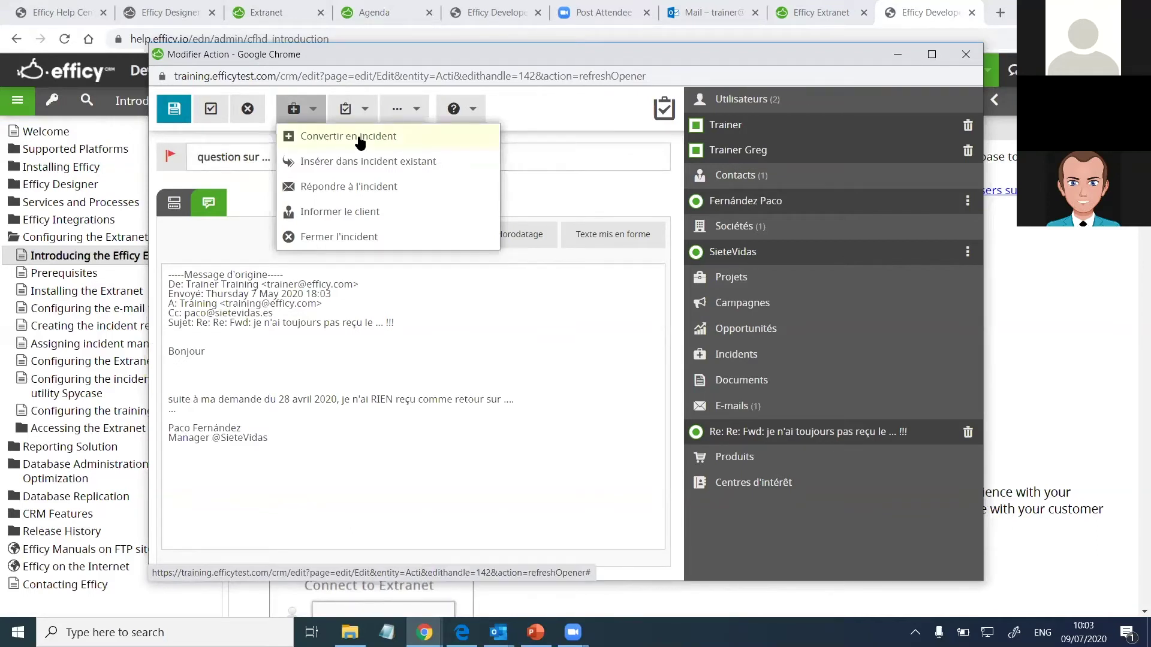
{"action": "left_click", "coordinate": [360, 140]}
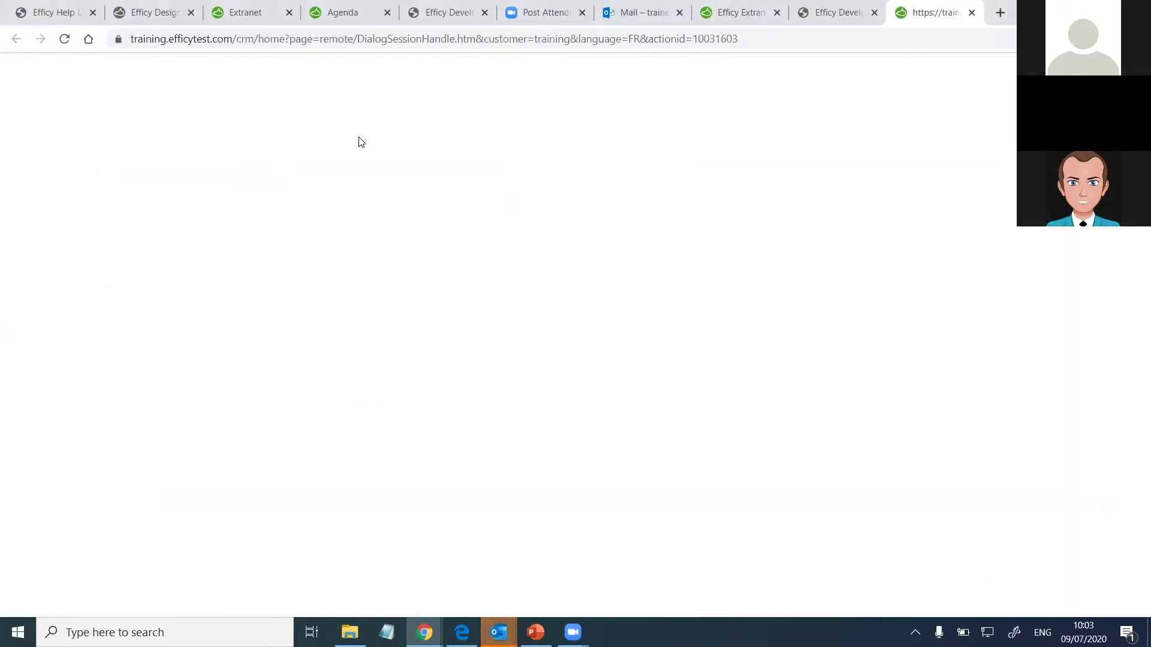
Step: Review the drafted "New Case Created" e-mail to the customer in Outlook and close it without sending
{"action": "mouse_move", "coordinate": [498, 632]}
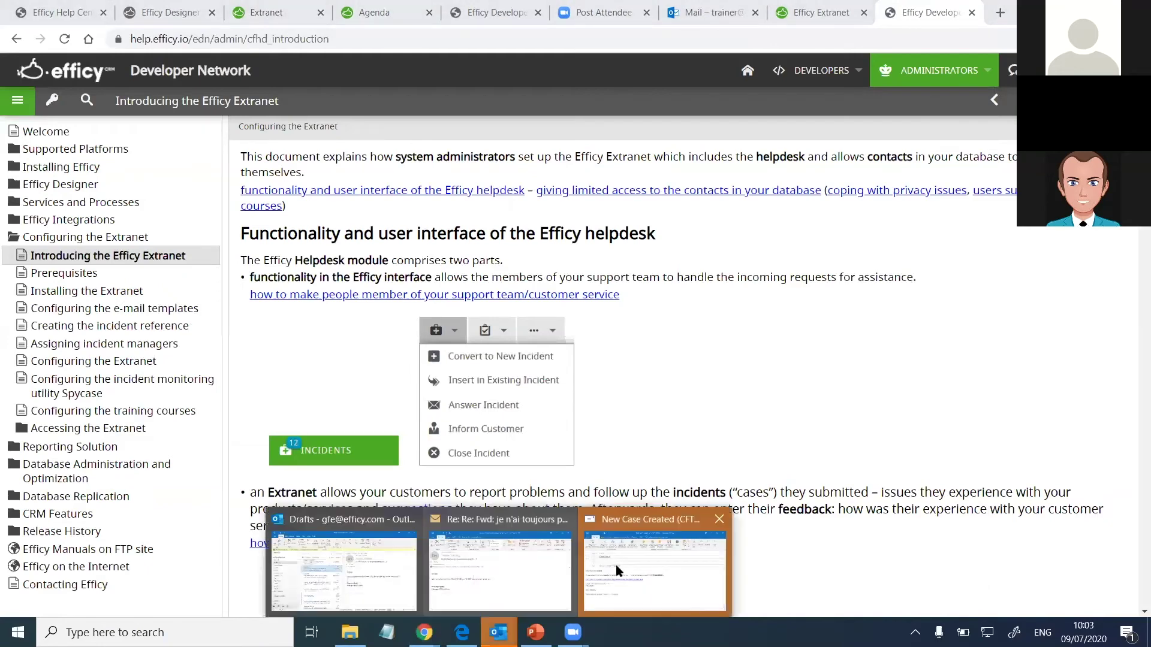
{"action": "left_click", "coordinate": [654, 588]}
{"action": "left_click_drag", "start_coordinate": [93, 324], "coordinate": [214, 325]}
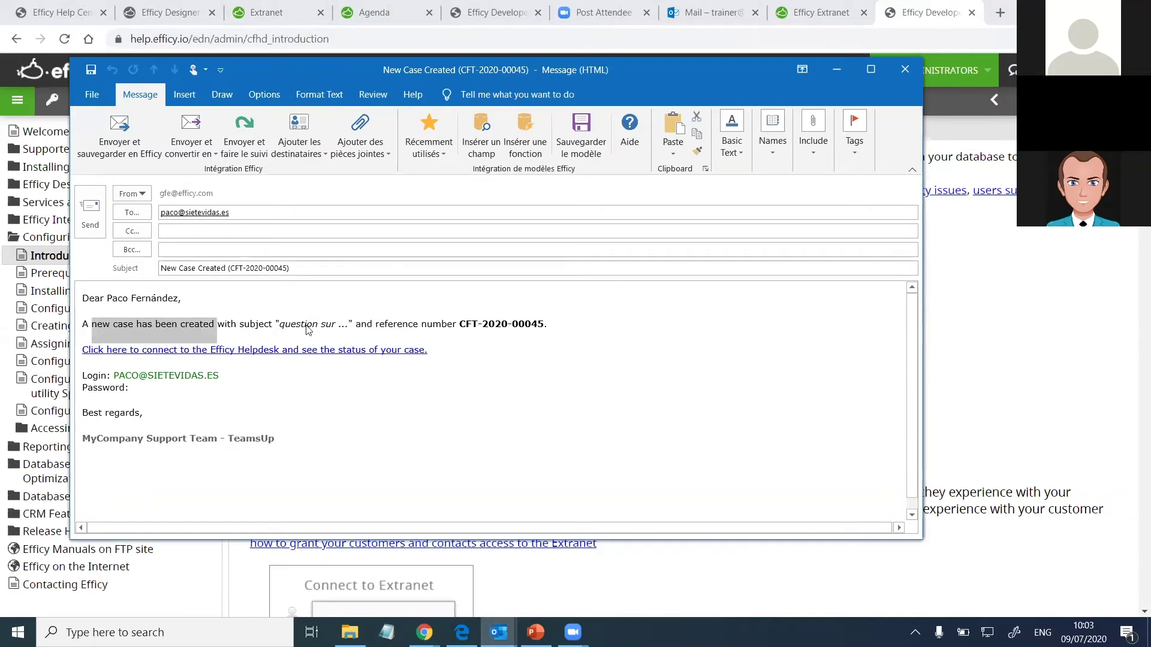
{"action": "left_click", "coordinate": [914, 71]}
{"action": "left_click", "coordinate": [588, 359]}
Step: Refresh the Extranet's incidents and check the in-progress list for the incident "question sur ..."
{"action": "left_click", "coordinate": [267, 13]}
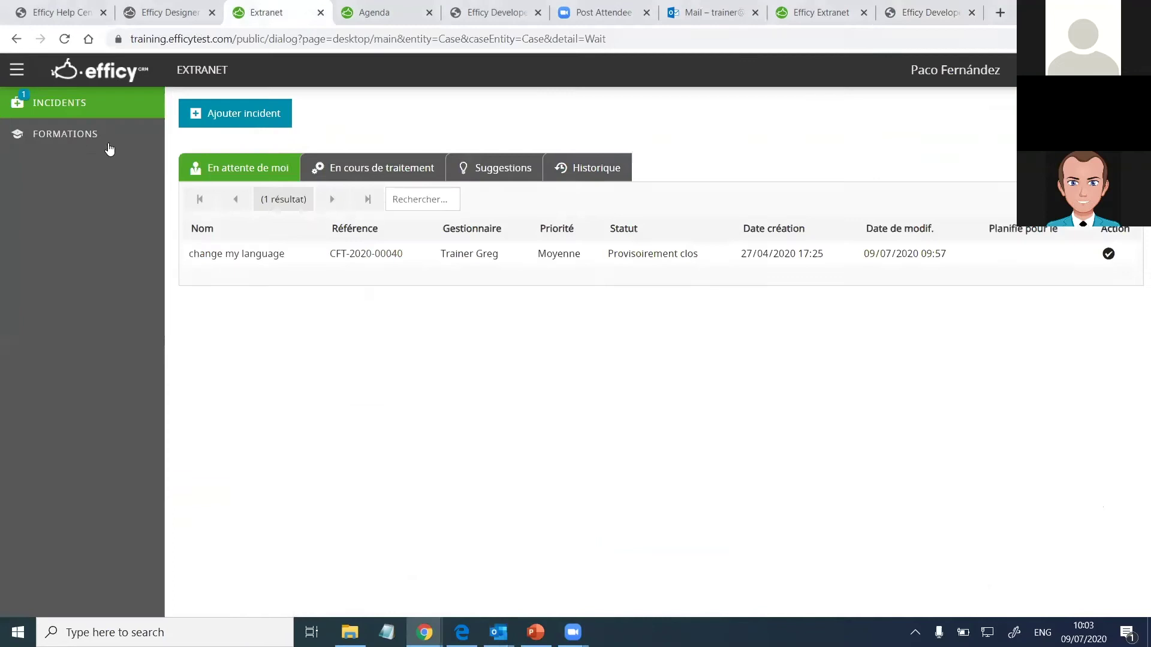
{"action": "left_click", "coordinate": [92, 102]}
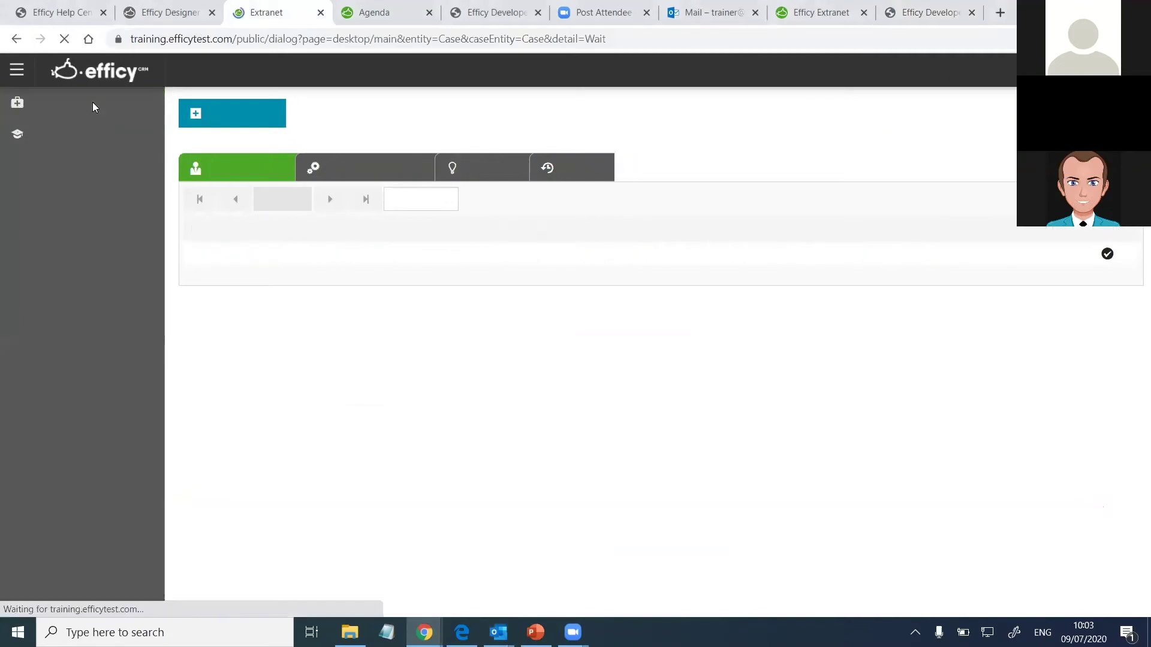
{"action": "left_click", "coordinate": [367, 173]}
{"action": "left_click_drag", "start_coordinate": [268, 268], "coordinate": [194, 264]}
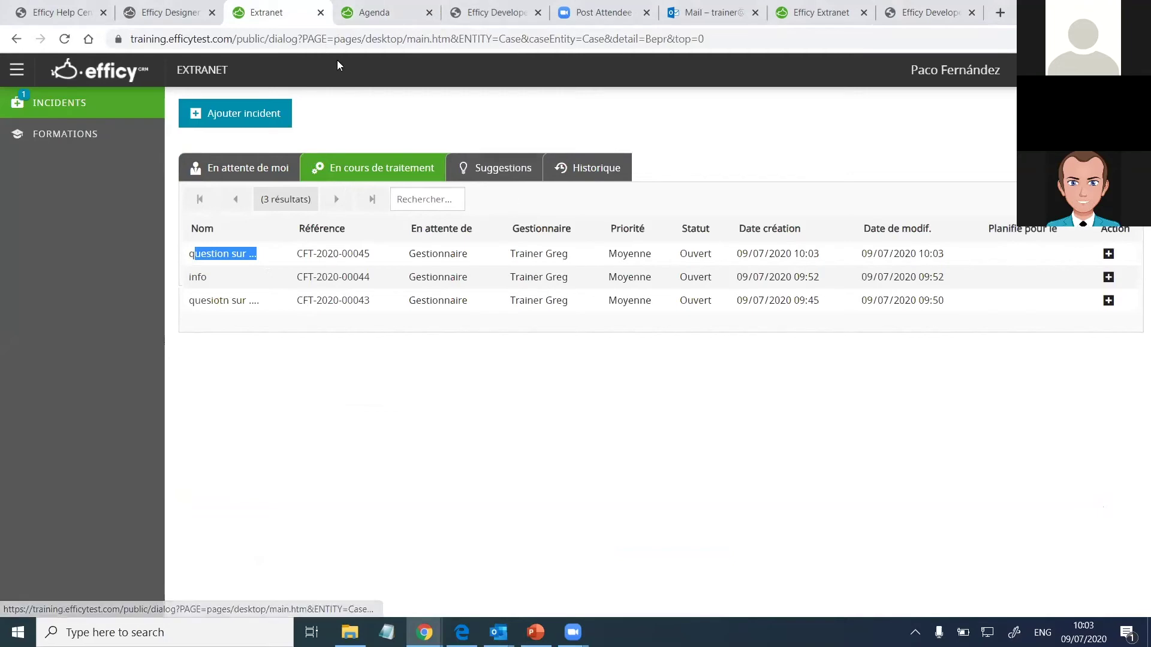
Step: Review the Extranet's trainings section, looking through the customer's own trainings, the public trainings and the training history
{"action": "left_click", "coordinate": [368, 13]}
{"action": "left_click", "coordinate": [270, 13]}
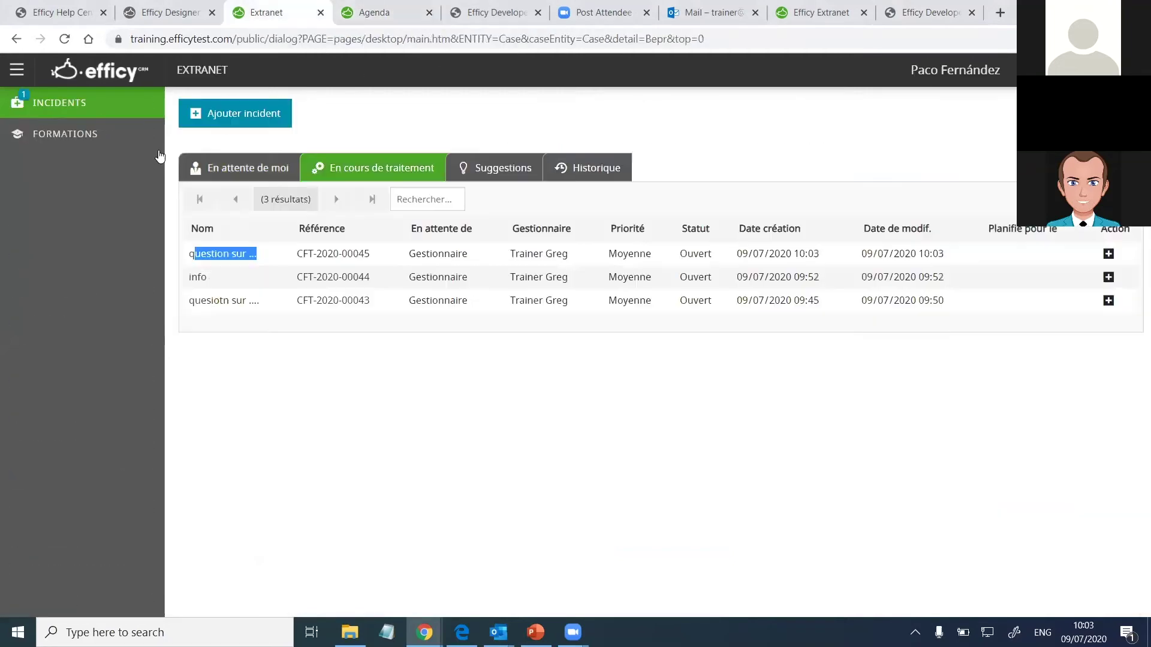
{"action": "left_click", "coordinate": [96, 111]}
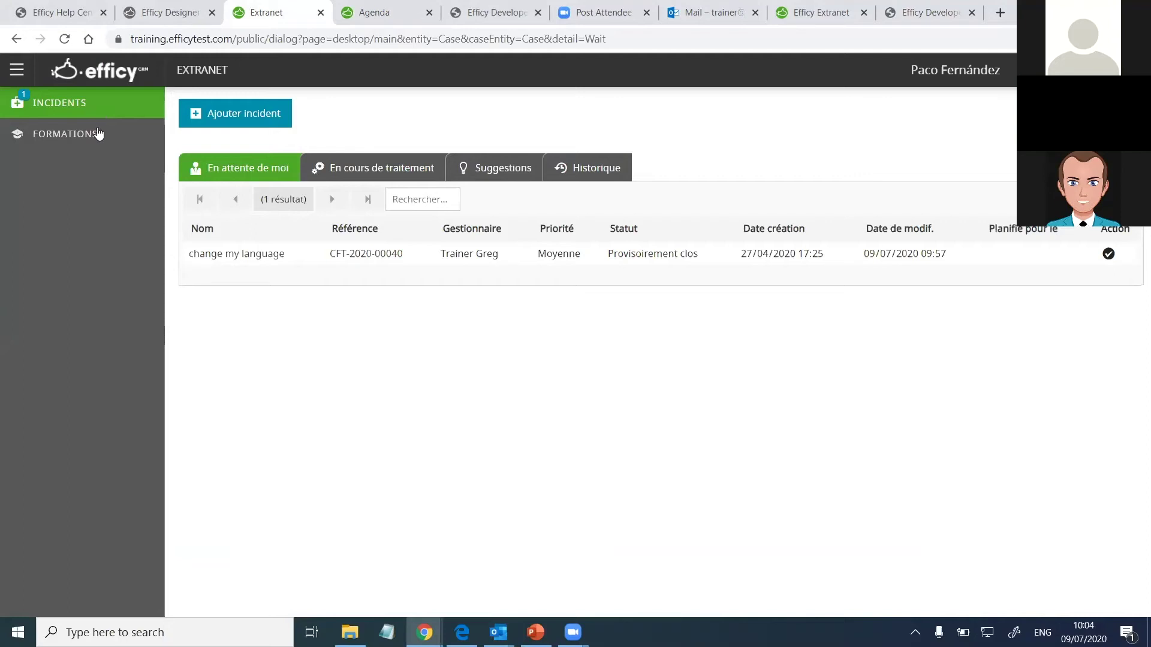
{"action": "left_click", "coordinate": [98, 134]}
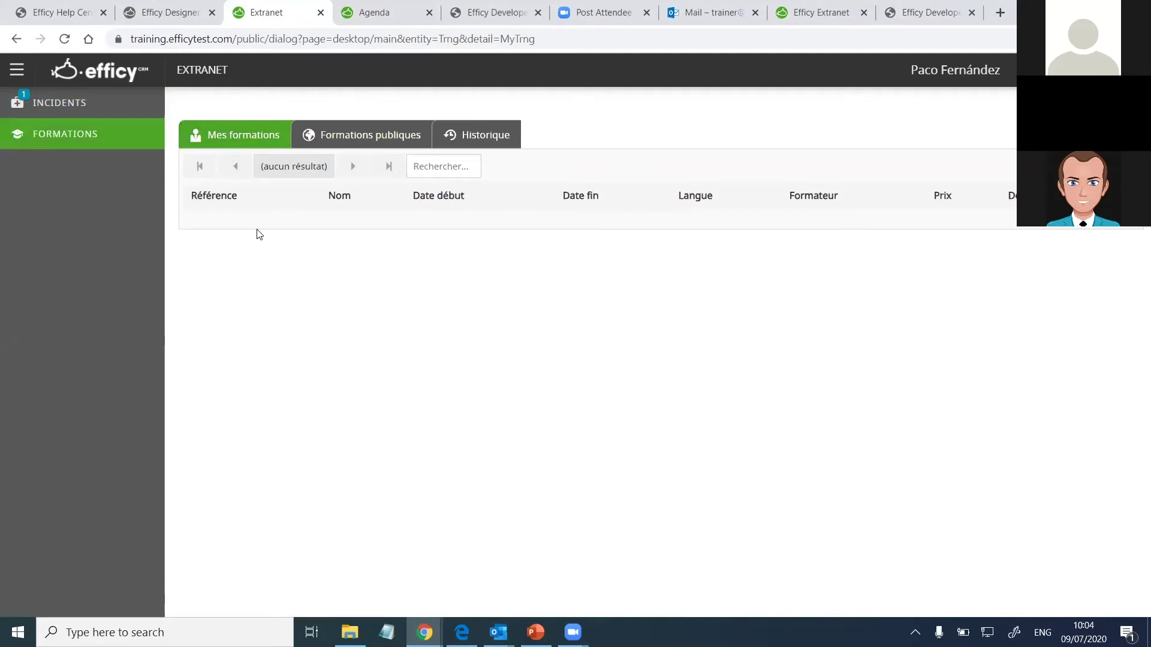
{"action": "left_click", "coordinate": [338, 133]}
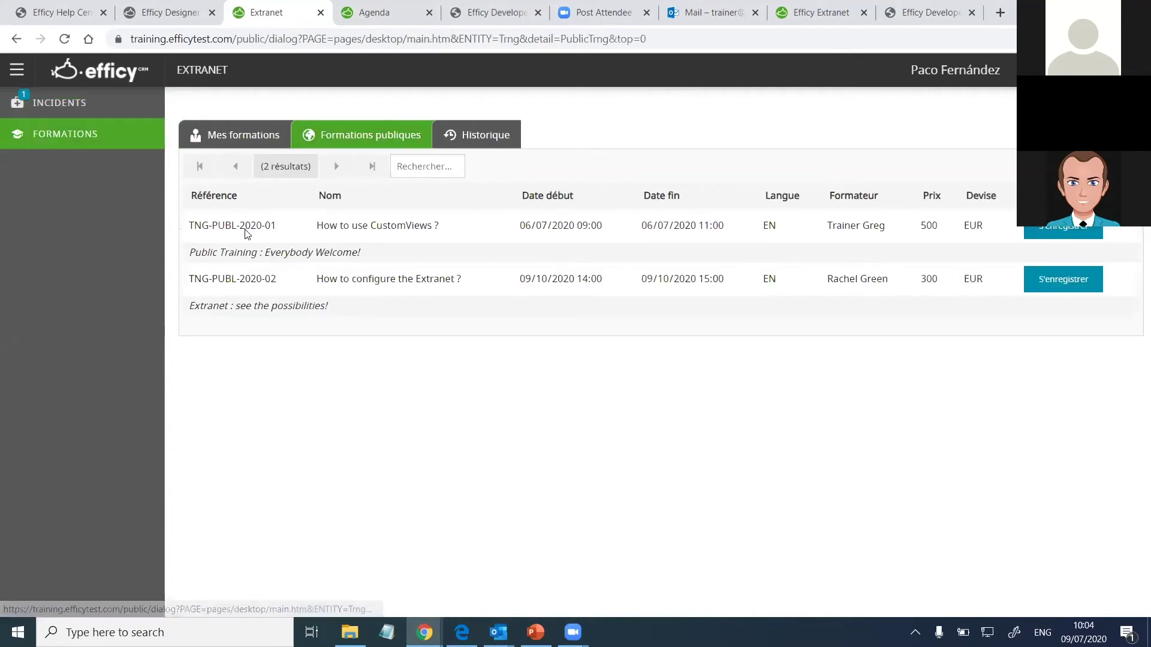
{"action": "left_click", "coordinate": [474, 141]}
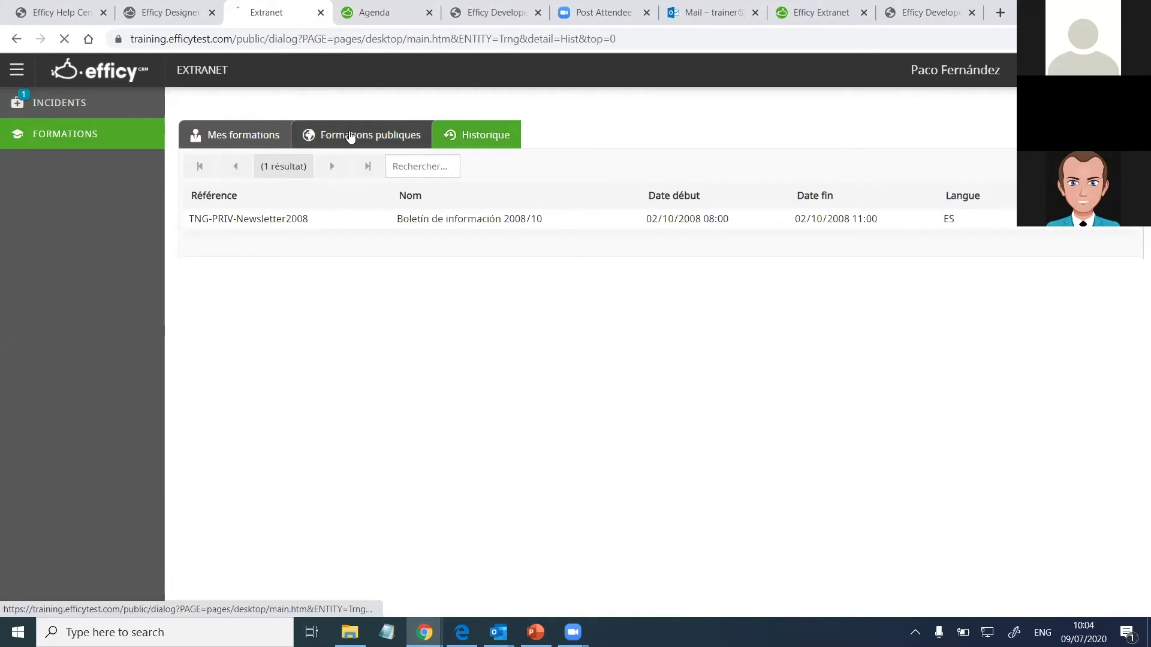
{"action": "left_click", "coordinate": [351, 136]}
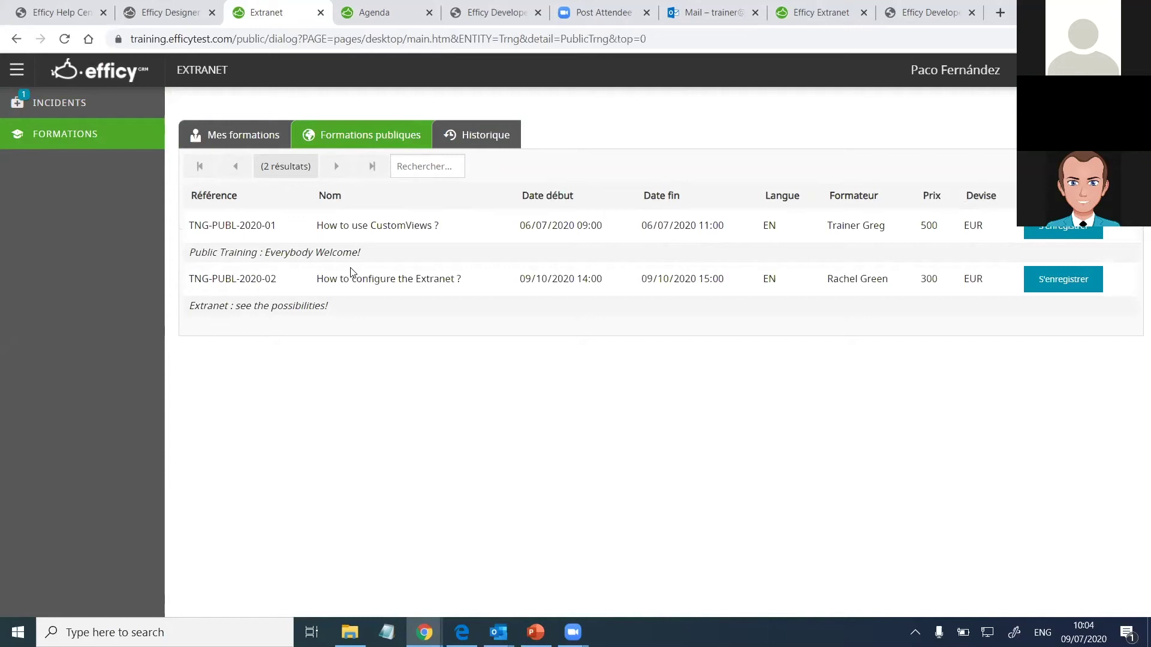
Step: Check the reference shortcuts TNG-PRIV and TNG-PUBL of the private and public trainings in Efficy Designer
{"action": "left_click", "coordinate": [168, 11]}
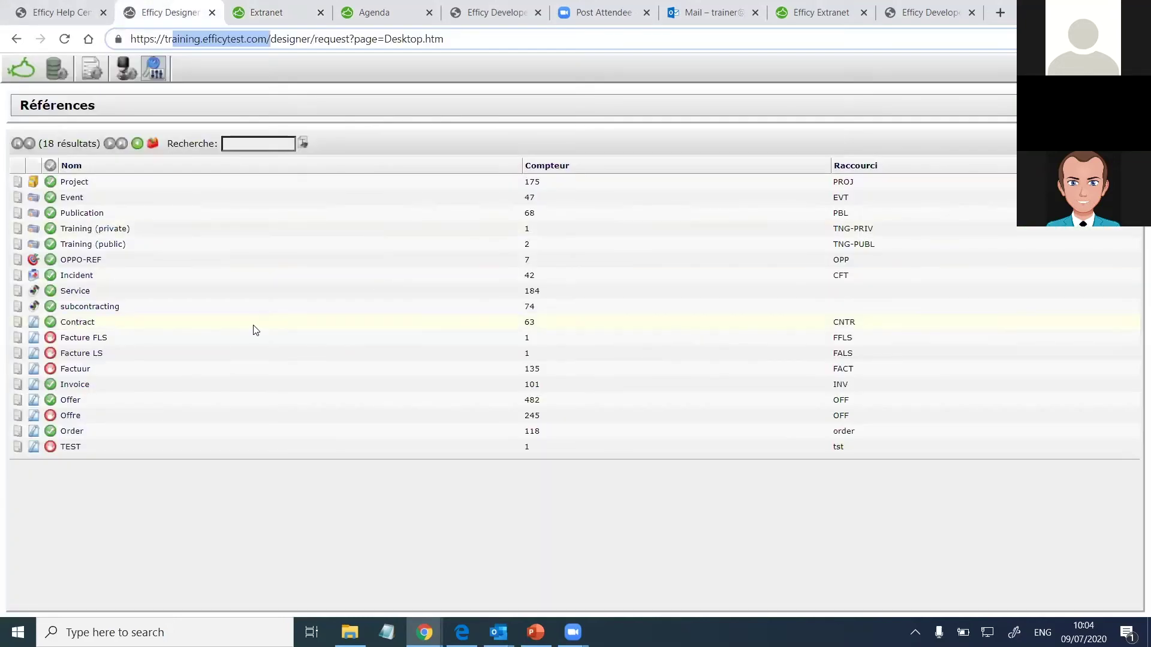
{"action": "left_click_drag", "start_coordinate": [887, 229], "coordinate": [837, 238]}
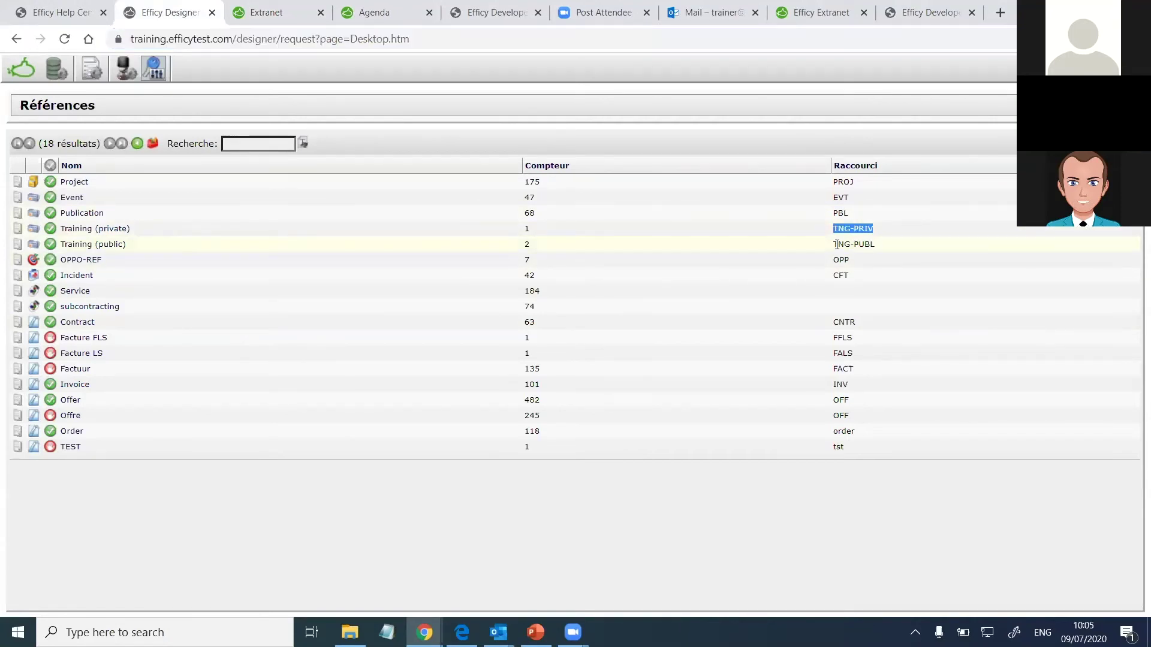
{"action": "left_click_drag", "start_coordinate": [887, 228], "coordinate": [828, 229]}
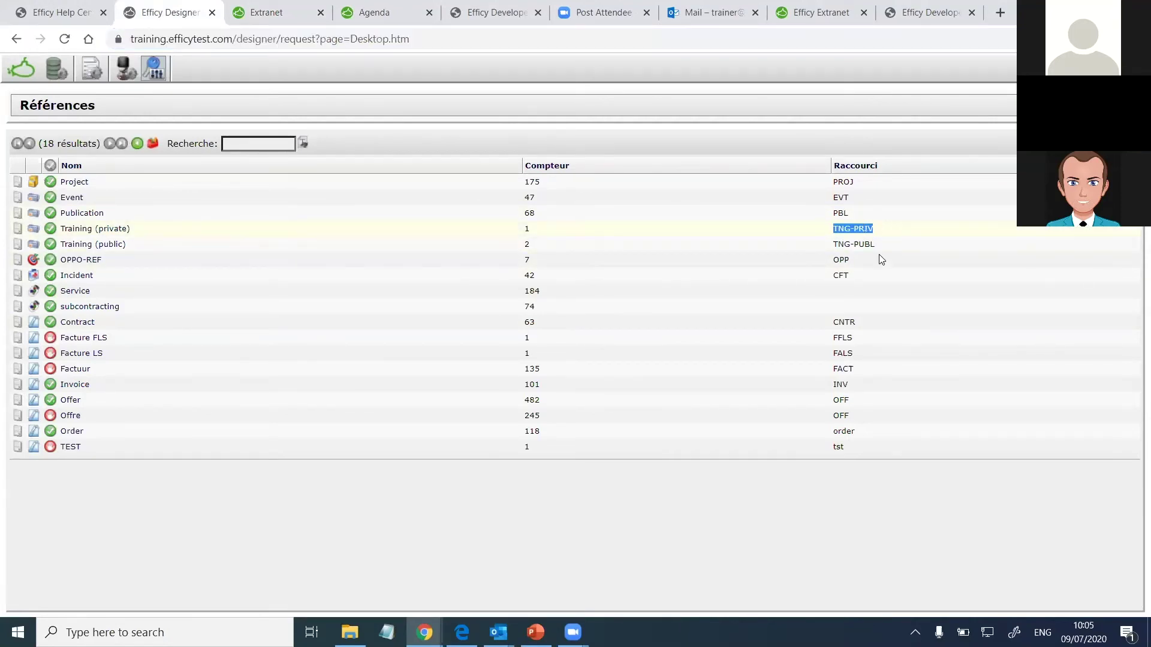
{"action": "left_click_drag", "start_coordinate": [898, 247], "coordinate": [832, 229]}
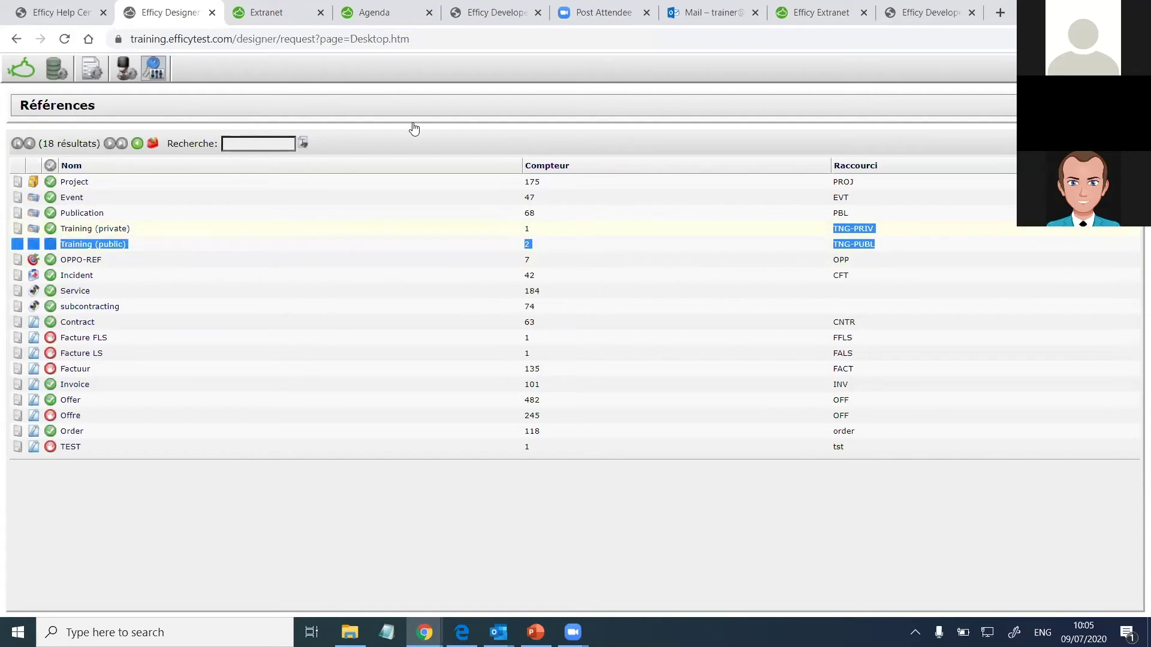
Step: Compare the customer's own trainings with the public ones in the Extranet and locate "How to use CustomViews ?"
{"action": "left_click", "coordinate": [266, 13]}
{"action": "left_click", "coordinate": [262, 138]}
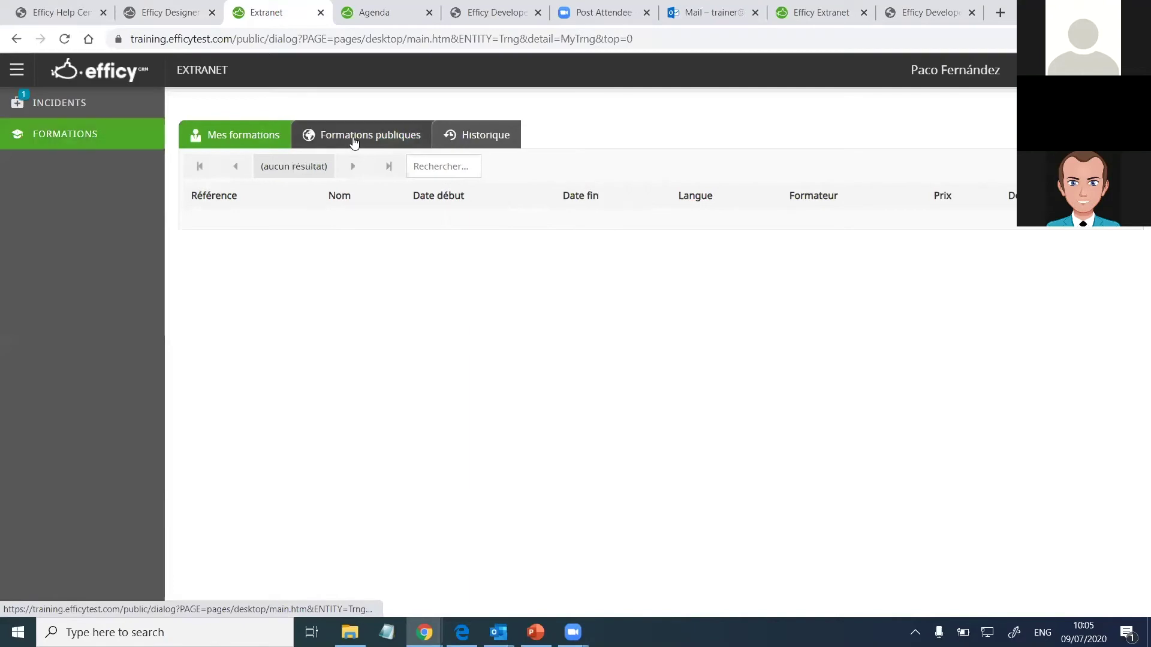
{"action": "left_click", "coordinate": [355, 139]}
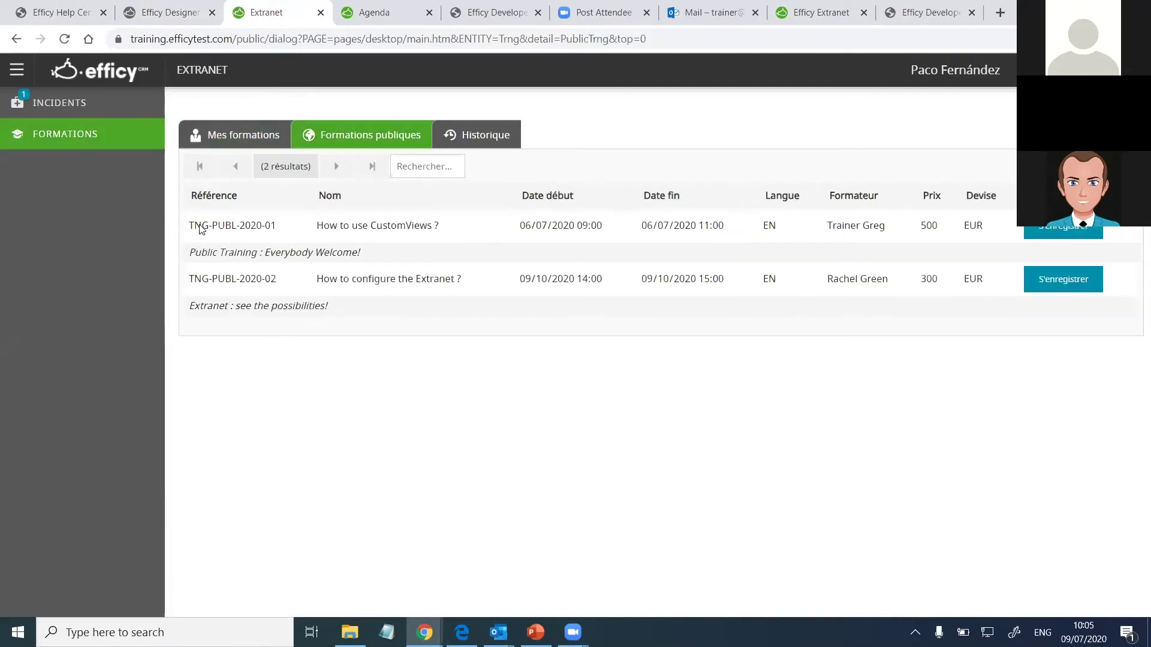
{"action": "left_click_drag", "start_coordinate": [194, 229], "coordinate": [438, 228]}
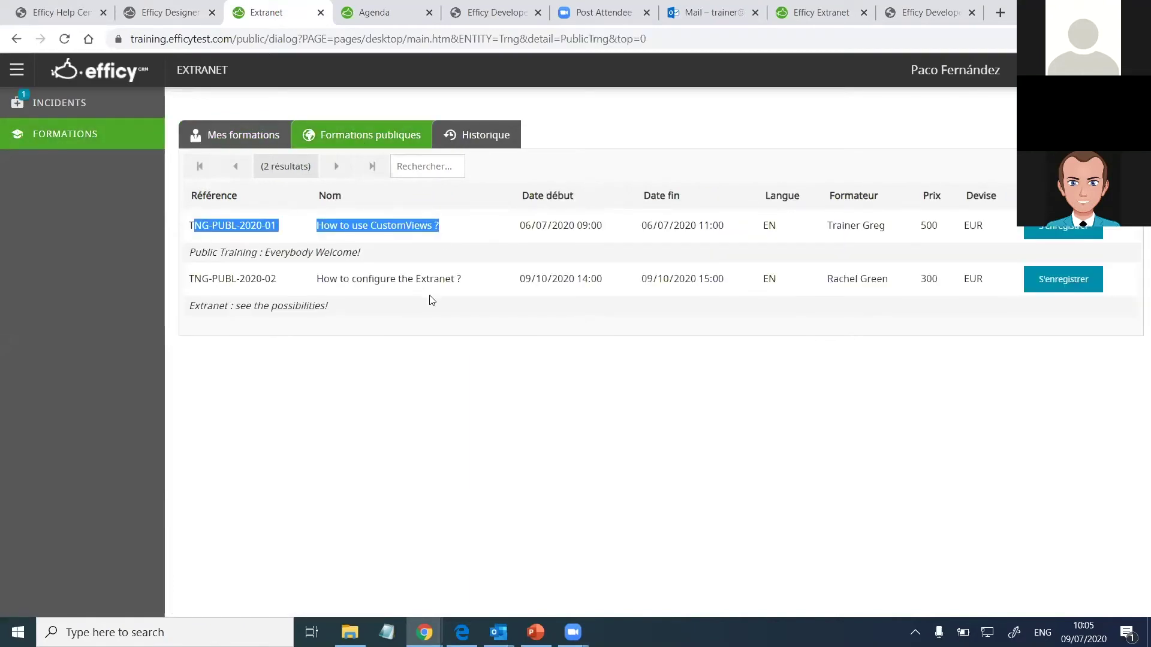
{"action": "left_click", "coordinate": [259, 230]}
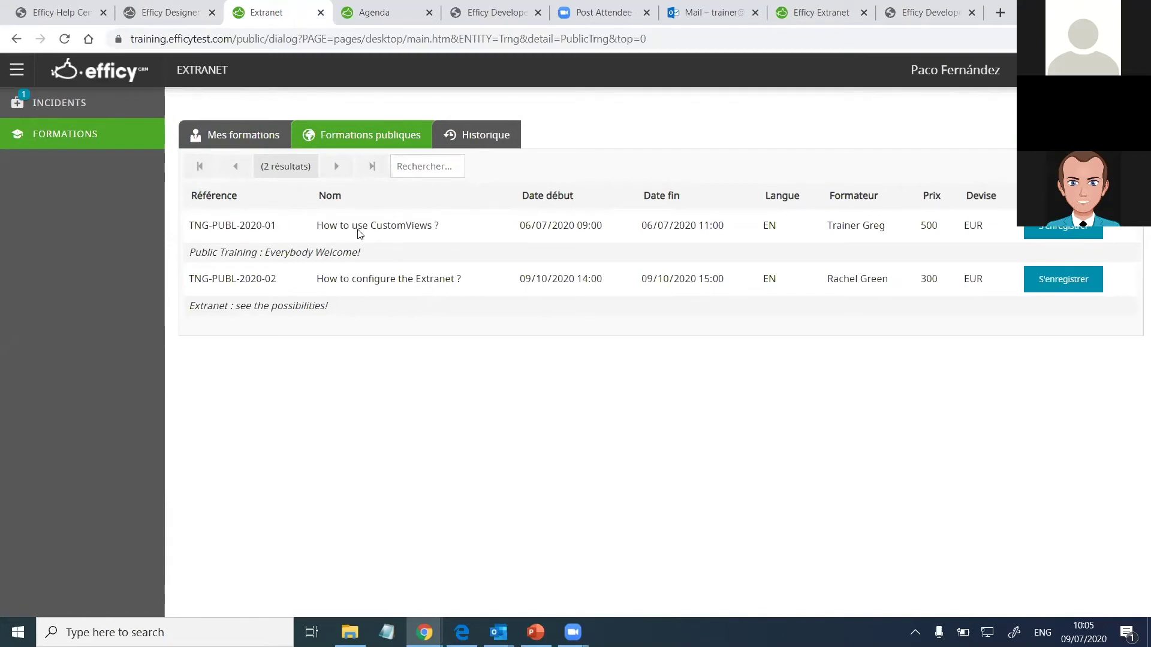
{"action": "left_click_drag", "start_coordinate": [318, 232], "coordinate": [442, 231]}
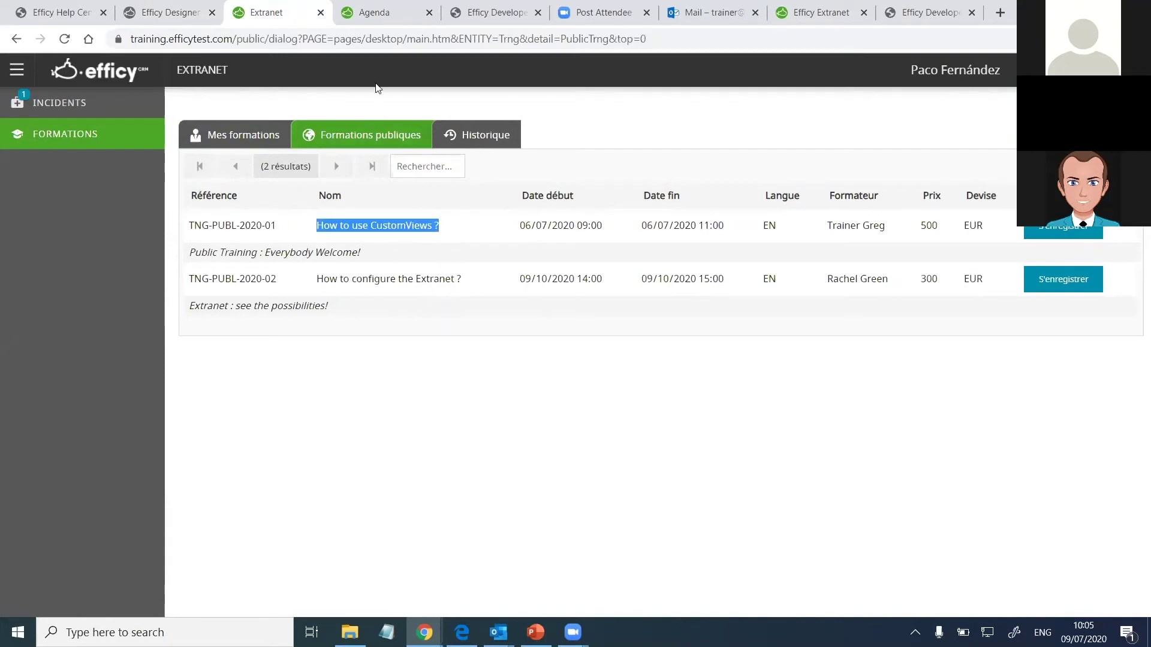
Step: Open the campaign "How to use CustomViews ?" in Efficy CRM, inspect its training details and close the edit window without saving
{"action": "left_click", "coordinate": [376, 14]}
{"action": "left_click", "coordinate": [124, 348]}
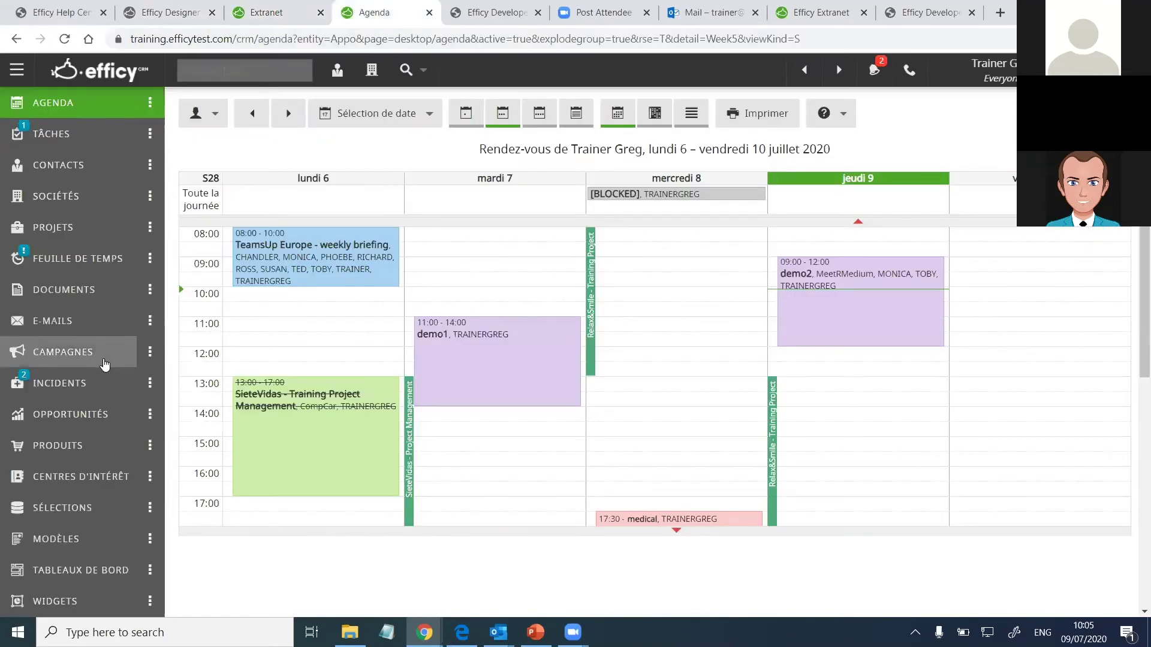
{"action": "left_click", "coordinate": [367, 438]}
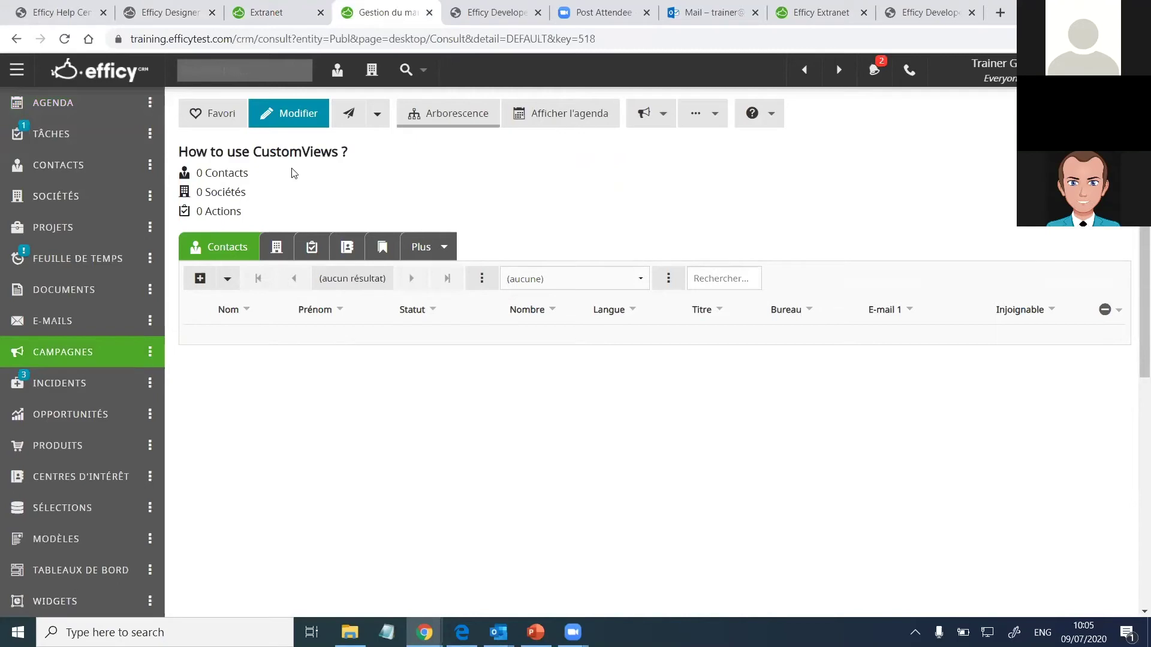
{"action": "left_click_drag", "start_coordinate": [358, 157], "coordinate": [187, 157]}
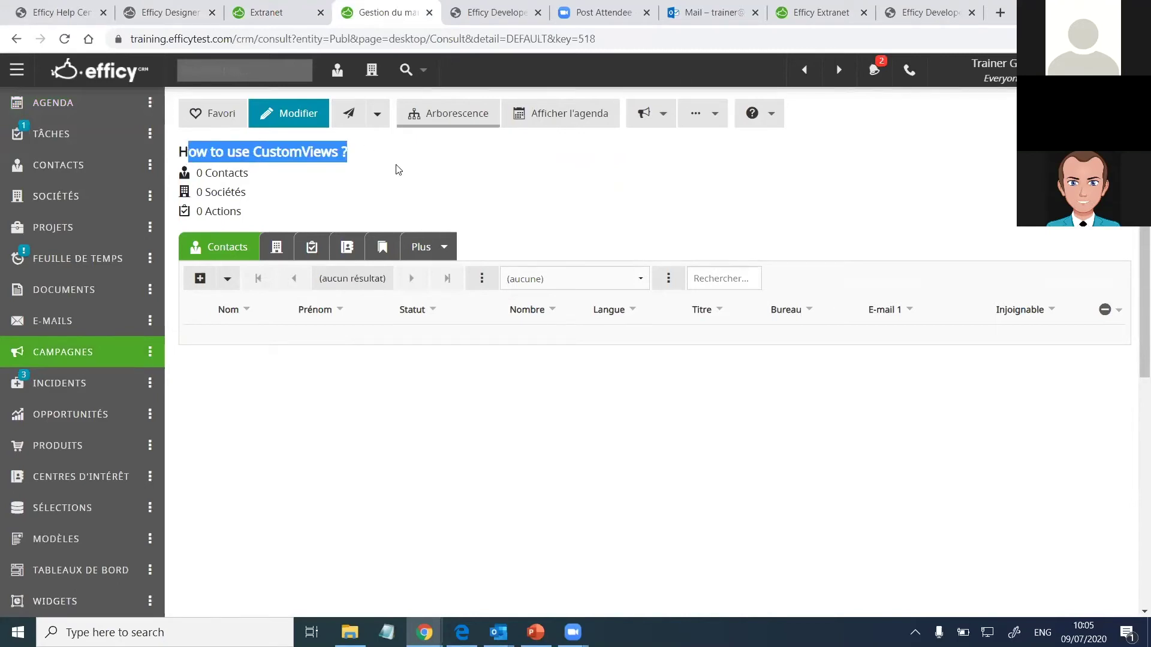
{"action": "left_click", "coordinate": [289, 114]}
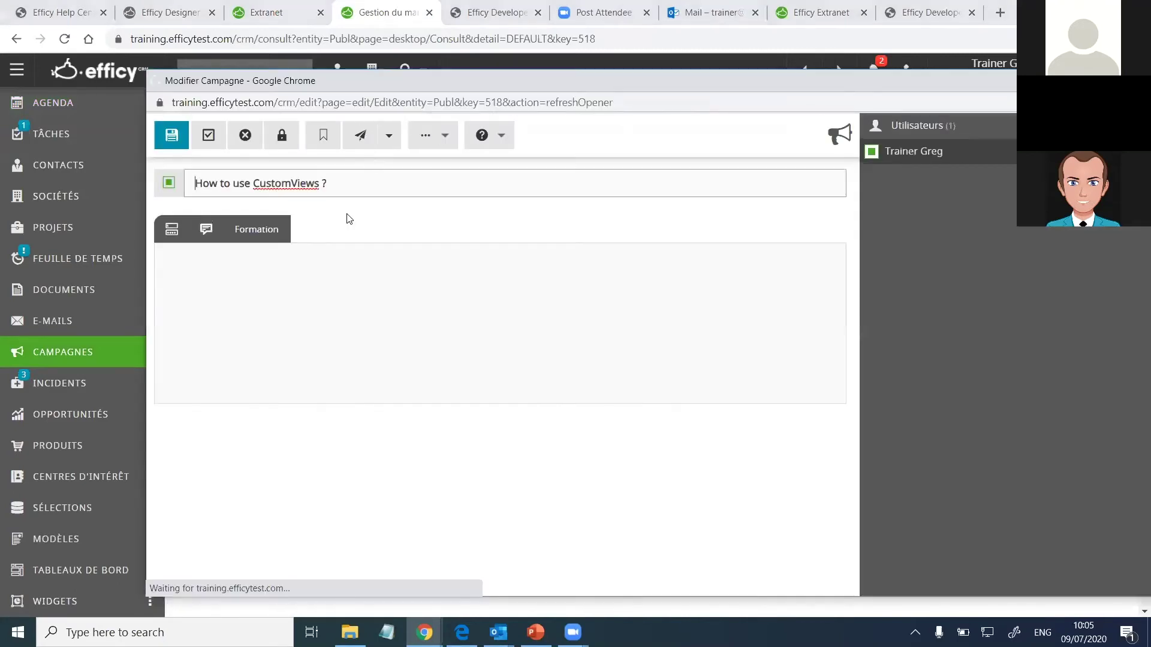
{"action": "double_click", "coordinate": [227, 303]}
{"action": "left_click", "coordinate": [274, 239]}
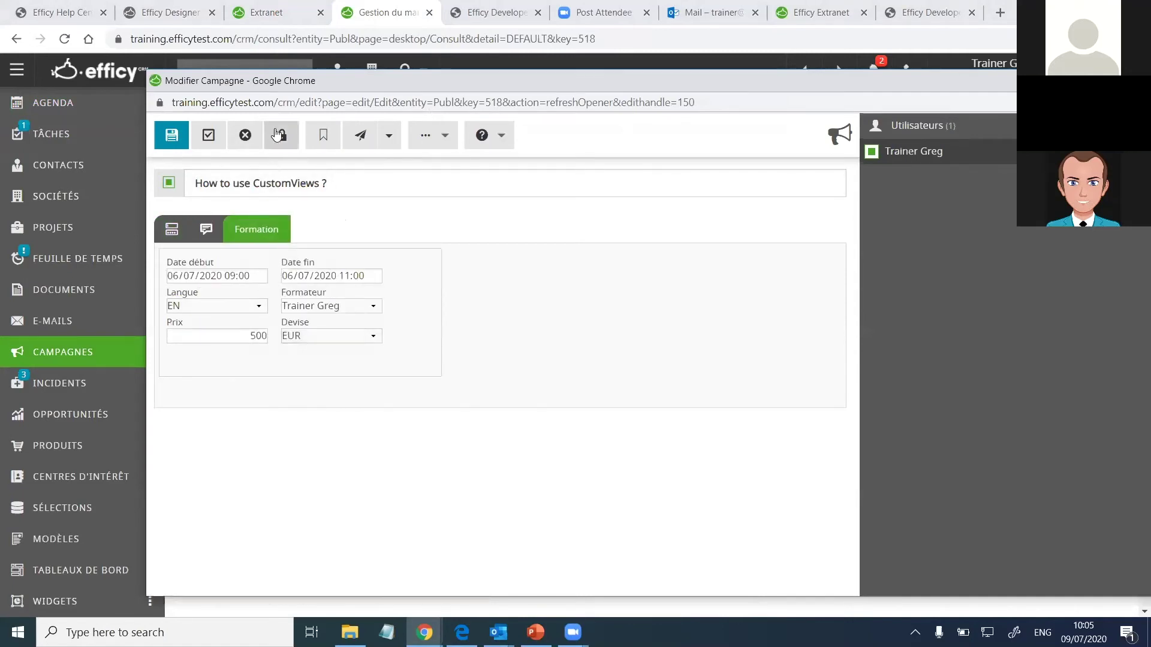
{"action": "left_click", "coordinate": [245, 135]}
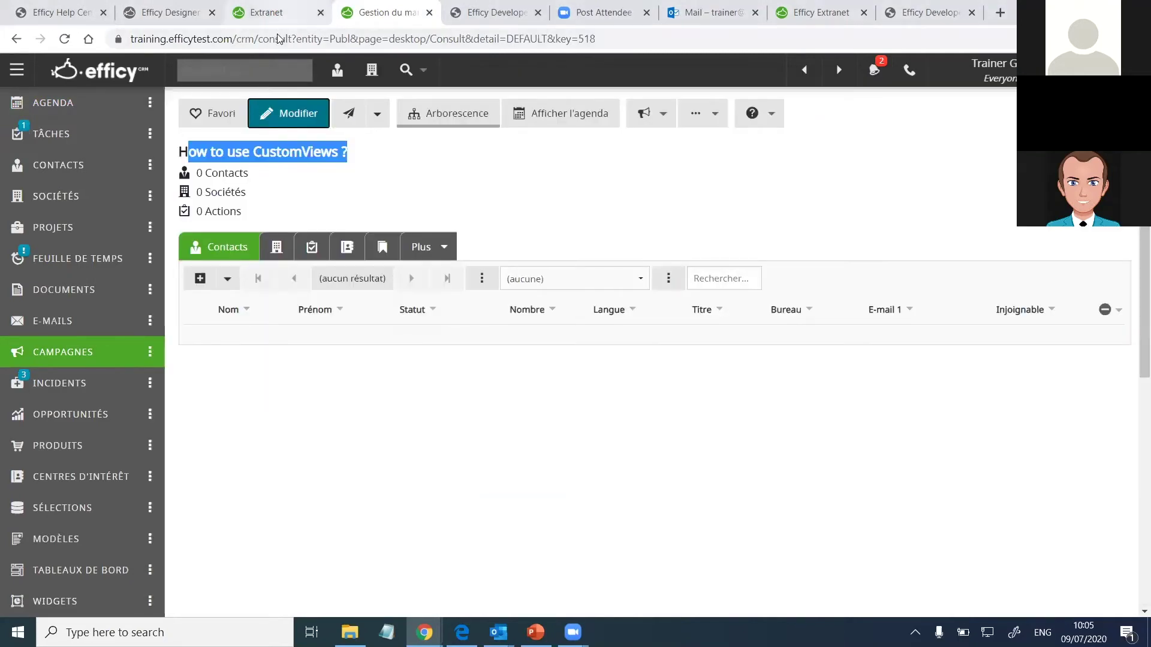
Step: Register the customer for the public training "How to use CustomViews ?" in the Extranet and confirm the registration
{"action": "left_click", "coordinate": [266, 12]}
{"action": "left_click", "coordinate": [433, 440]}
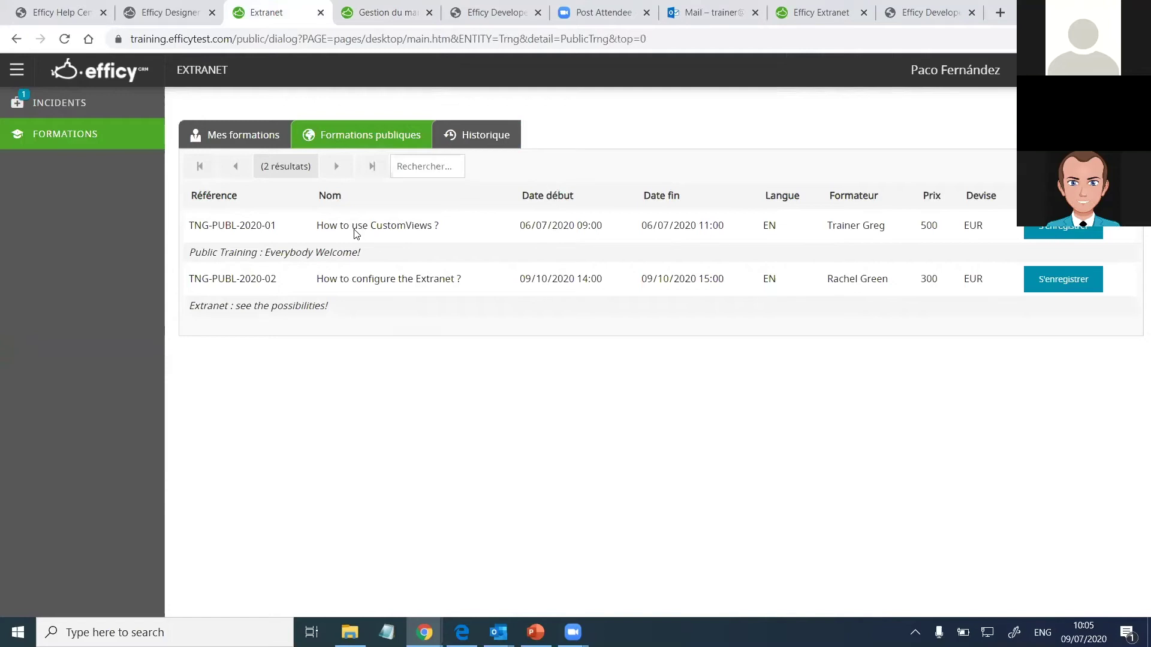
{"action": "left_click_drag", "start_coordinate": [329, 230], "coordinate": [441, 228]}
{"action": "left_click", "coordinate": [477, 359]}
{"action": "left_click", "coordinate": [1050, 233]}
{"action": "left_click", "coordinate": [656, 123]}
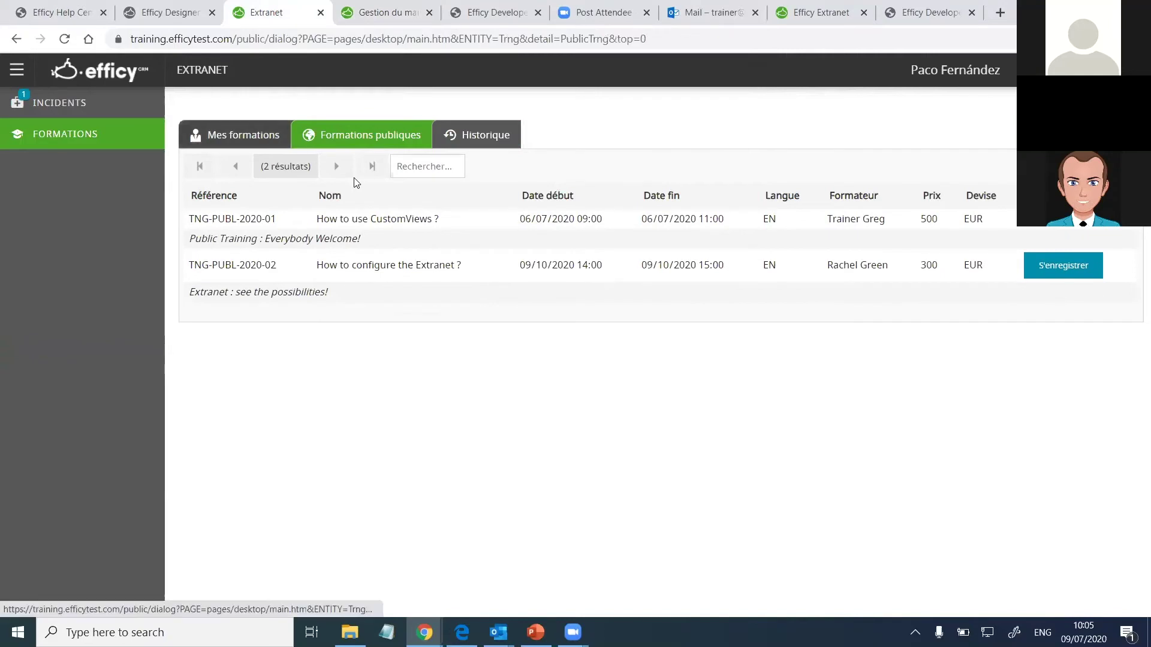
Step: Check the customer's own trainings in the Extranet for the registered session
{"action": "left_click", "coordinate": [252, 133]}
{"action": "left_click_drag", "start_coordinate": [188, 220], "coordinate": [387, 273]}
{"action": "left_click", "coordinate": [388, 270]}
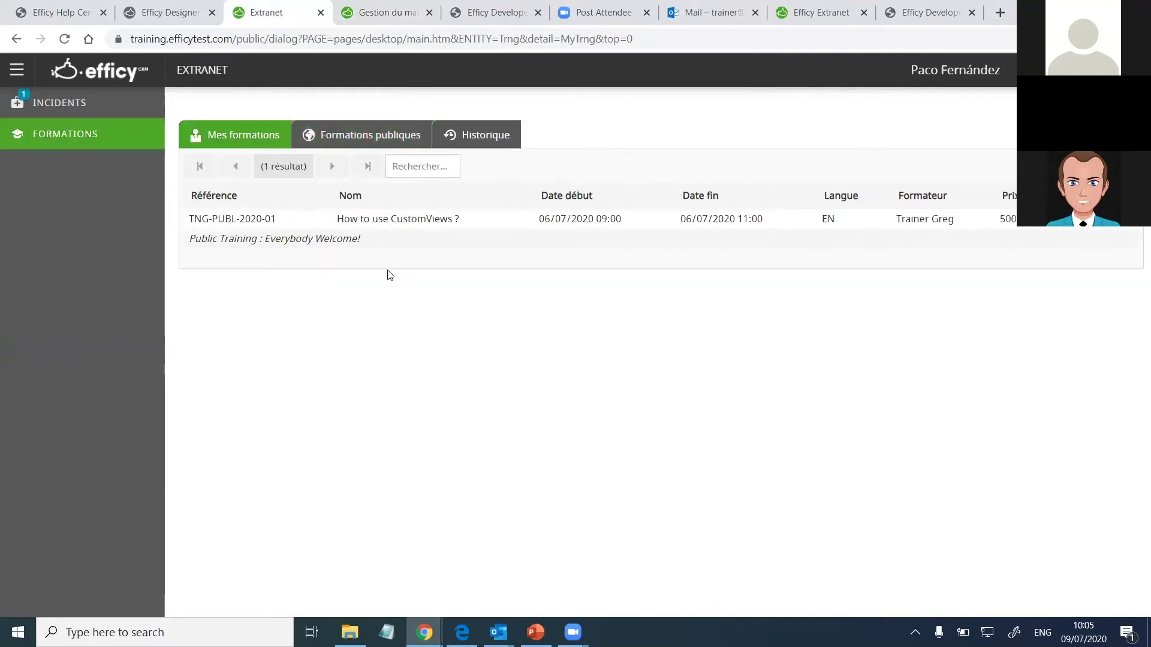
Step: Reopen the campaign "How to use CustomViews ?" in Efficy CRM and check its contacts for the customer's registration
{"action": "left_click", "coordinate": [383, 12]}
{"action": "left_click", "coordinate": [162, 351]}
{"action": "left_click", "coordinate": [209, 381]}
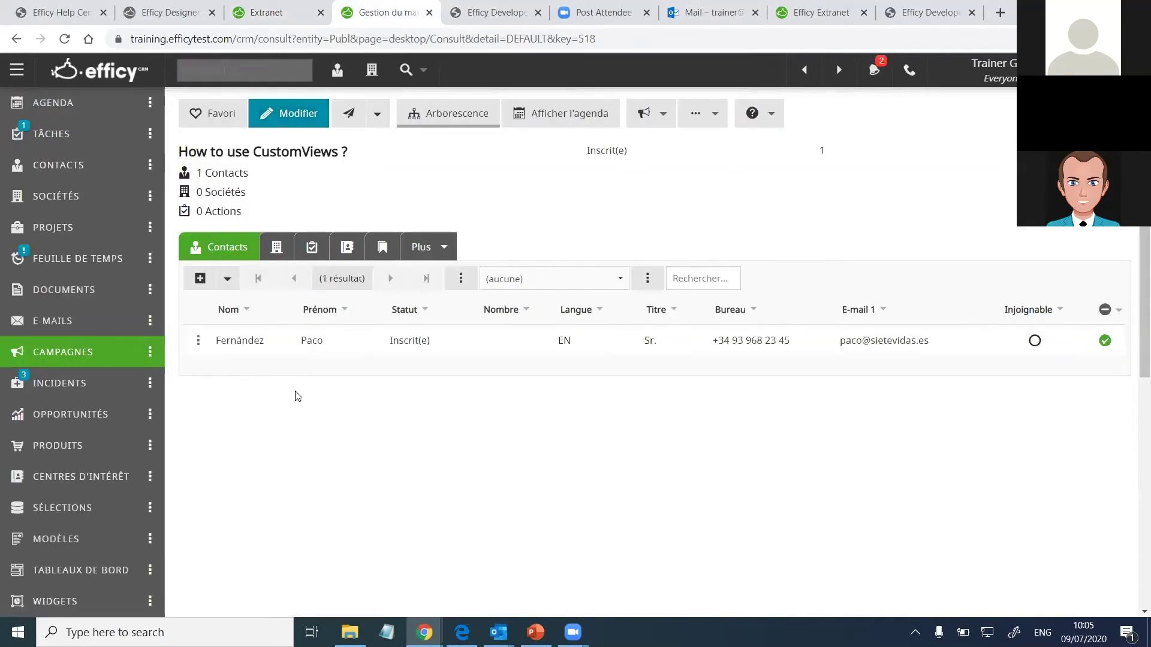
{"action": "left_click_drag", "start_coordinate": [208, 354], "coordinate": [462, 478]}
{"action": "left_click", "coordinate": [463, 478]}
Step: Create a new campaign named "formaiton privée SUJET" with the reference type Training (private)
{"action": "left_click", "coordinate": [72, 353]}
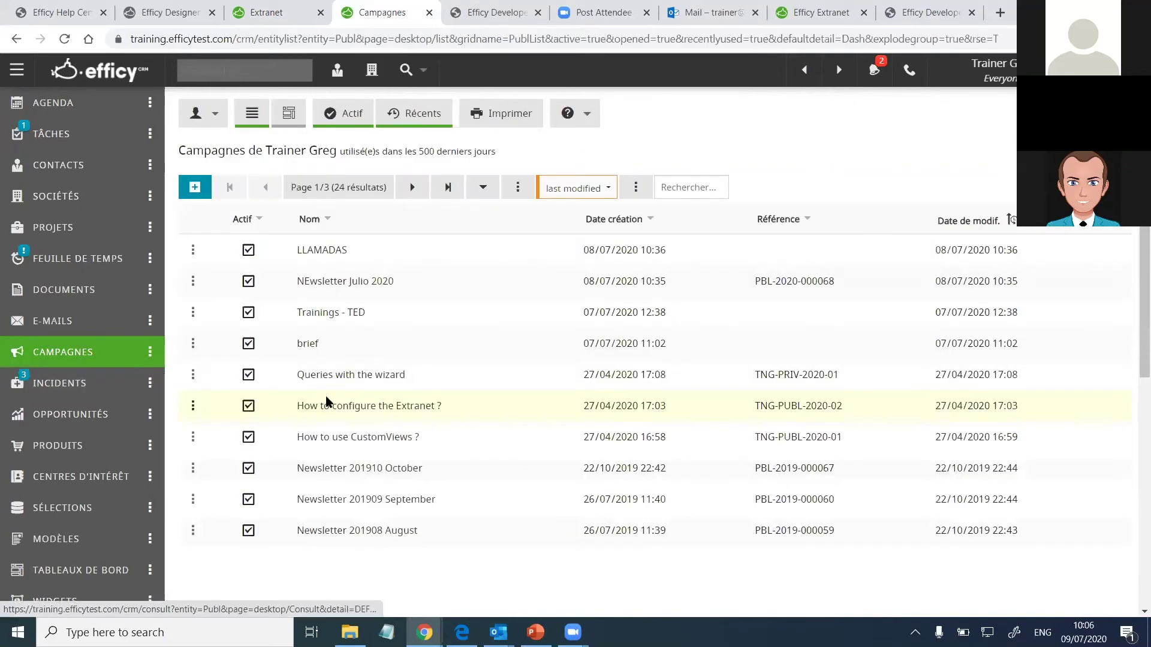
{"action": "left_click", "coordinate": [204, 185]}
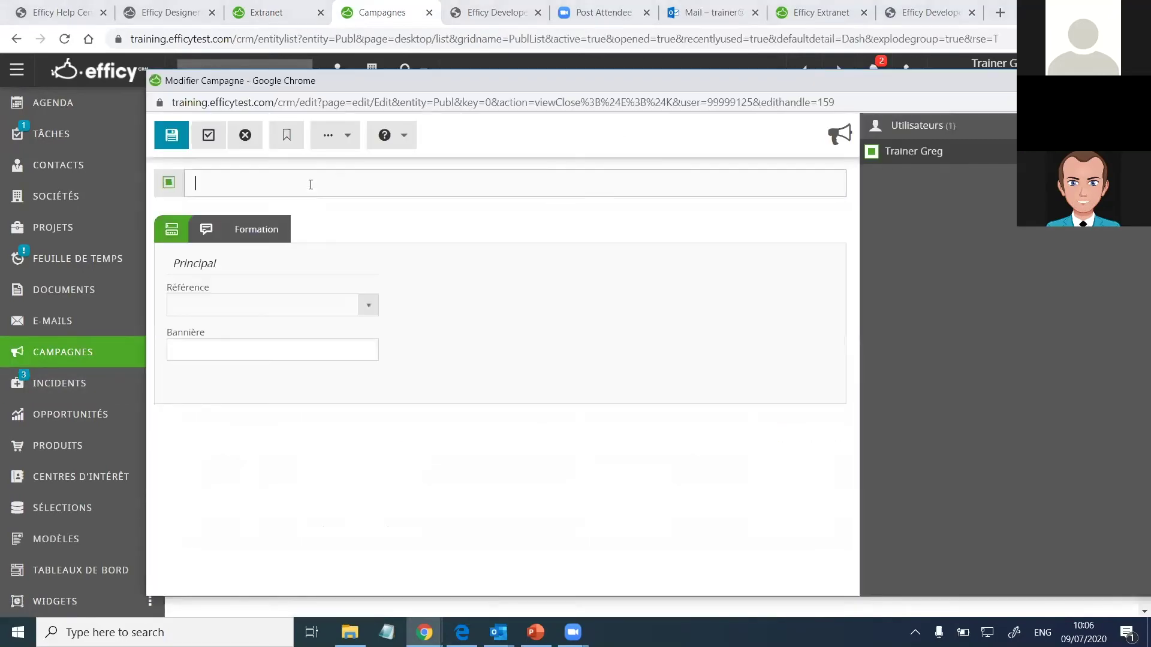
{"action": "type", "text": "formaiton priv"}
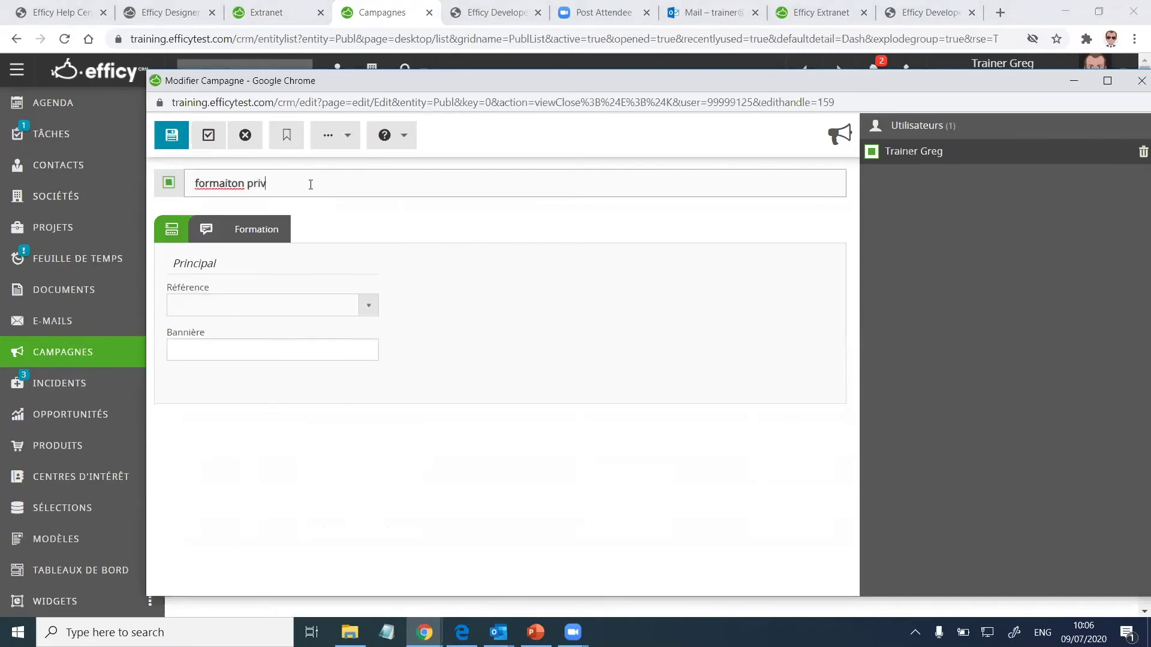
{"action": "type", "text": "ée SUJET"}
{"action": "left_click", "coordinate": [363, 305]}
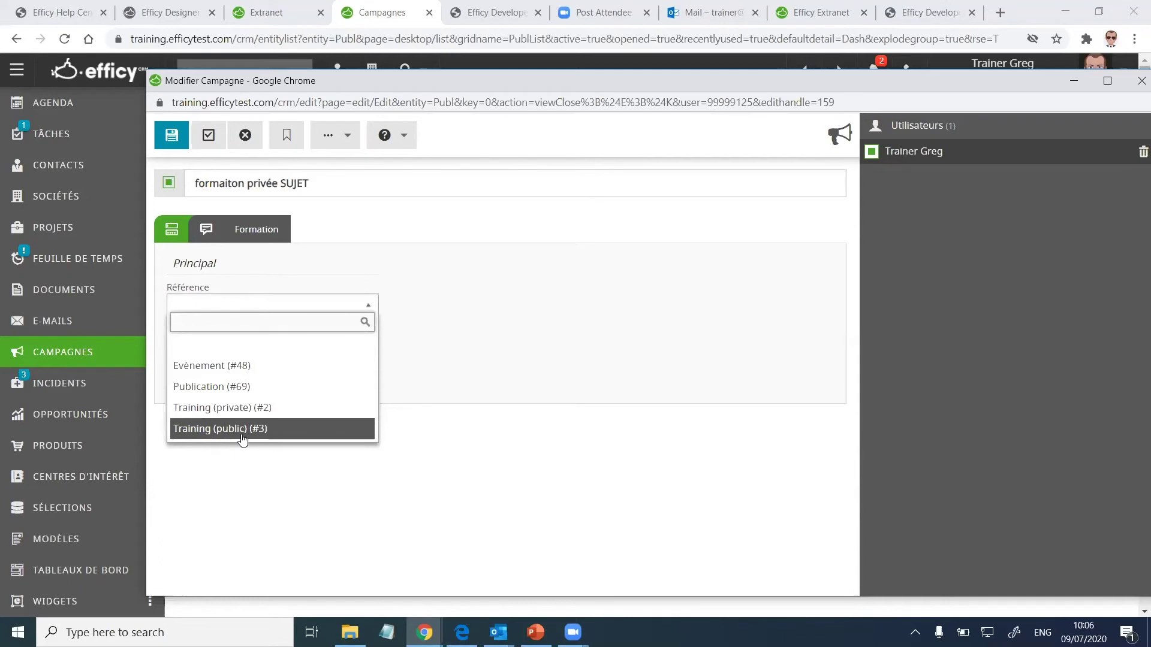
{"action": "left_click", "coordinate": [239, 408]}
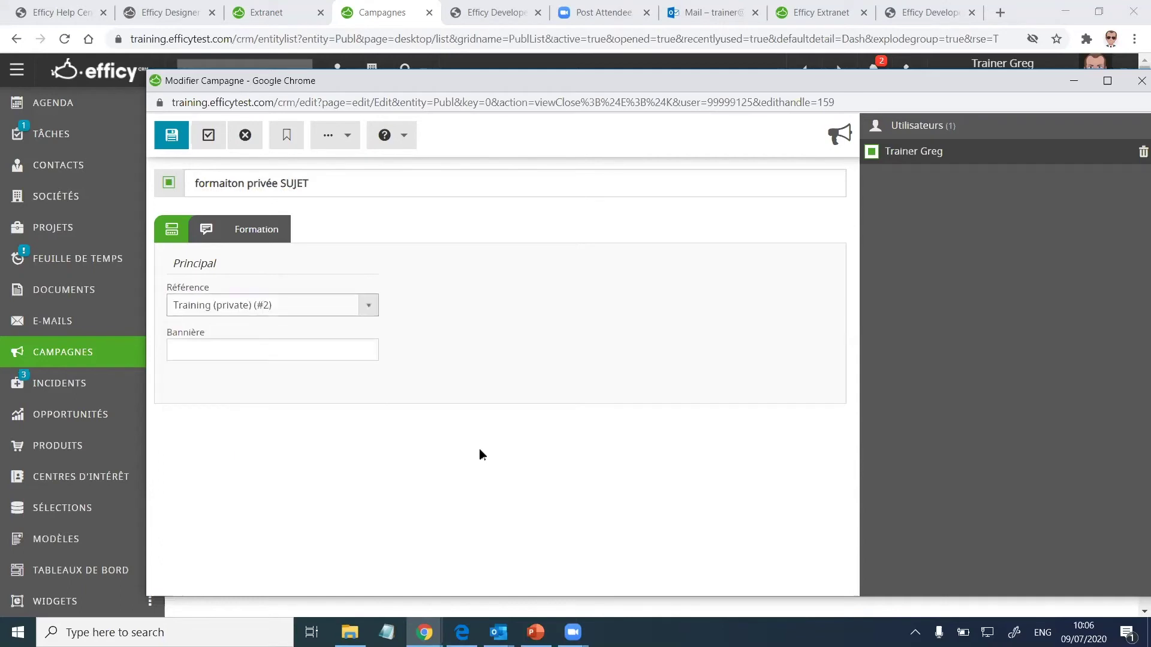
Step: Set the new private training's start date to 14/07/2020 at 10:00
{"action": "left_click", "coordinate": [277, 236]}
{"action": "left_click", "coordinate": [245, 276]}
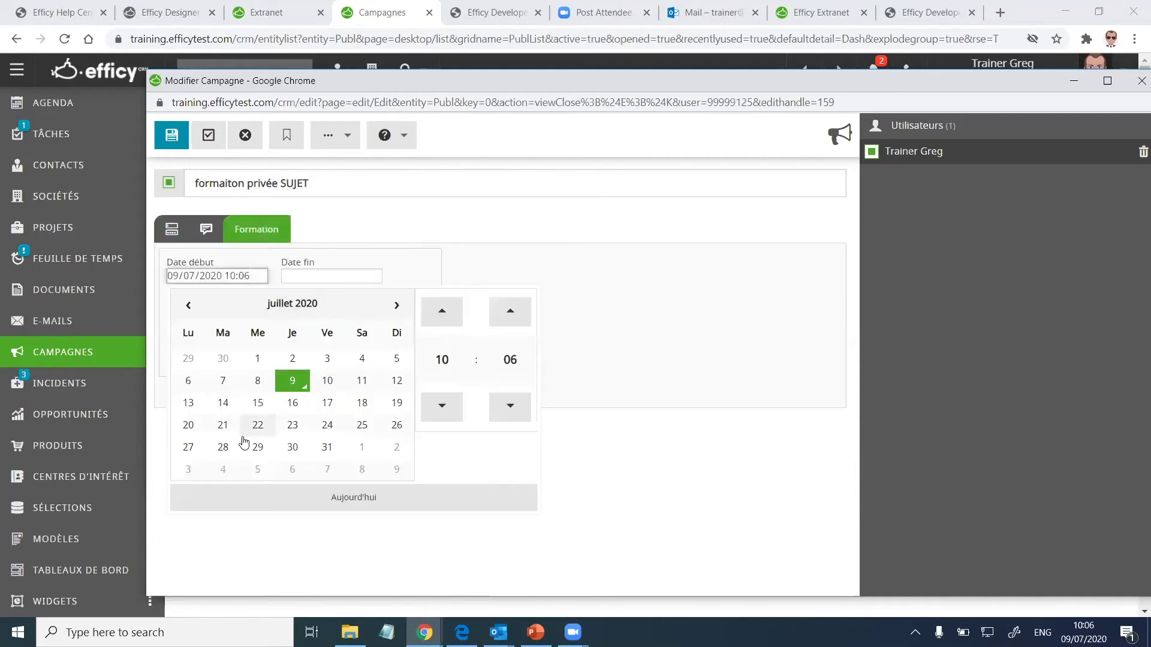
{"action": "left_click", "coordinate": [224, 406]}
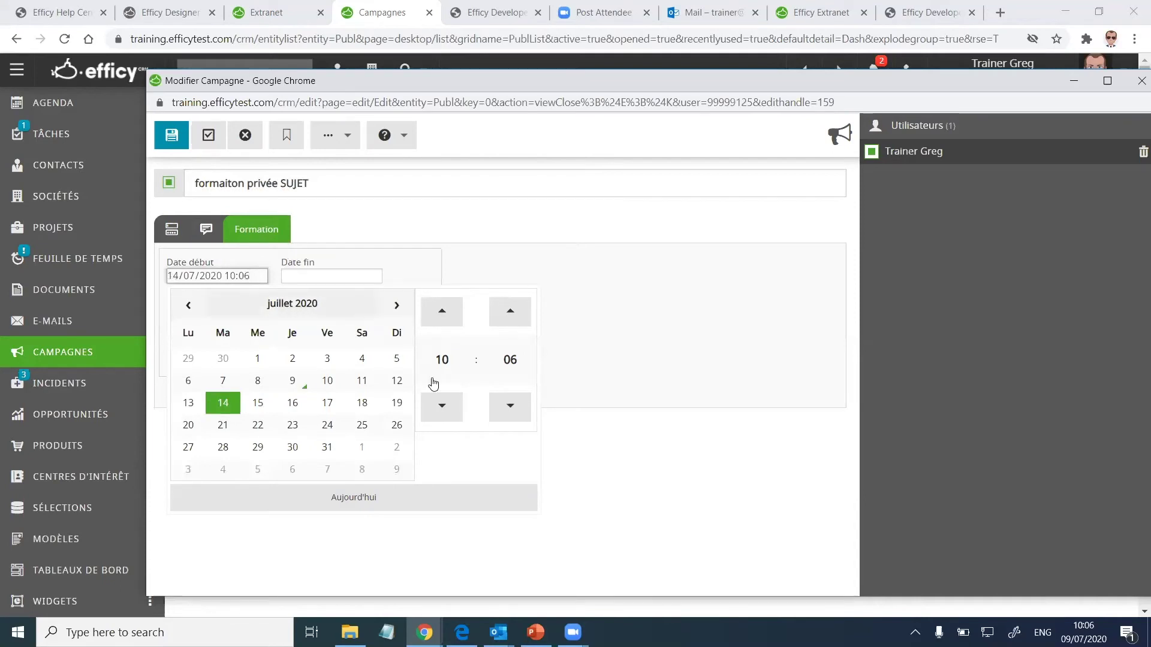
{"action": "left_click", "coordinate": [509, 361]}
{"action": "left_click", "coordinate": [435, 312]}
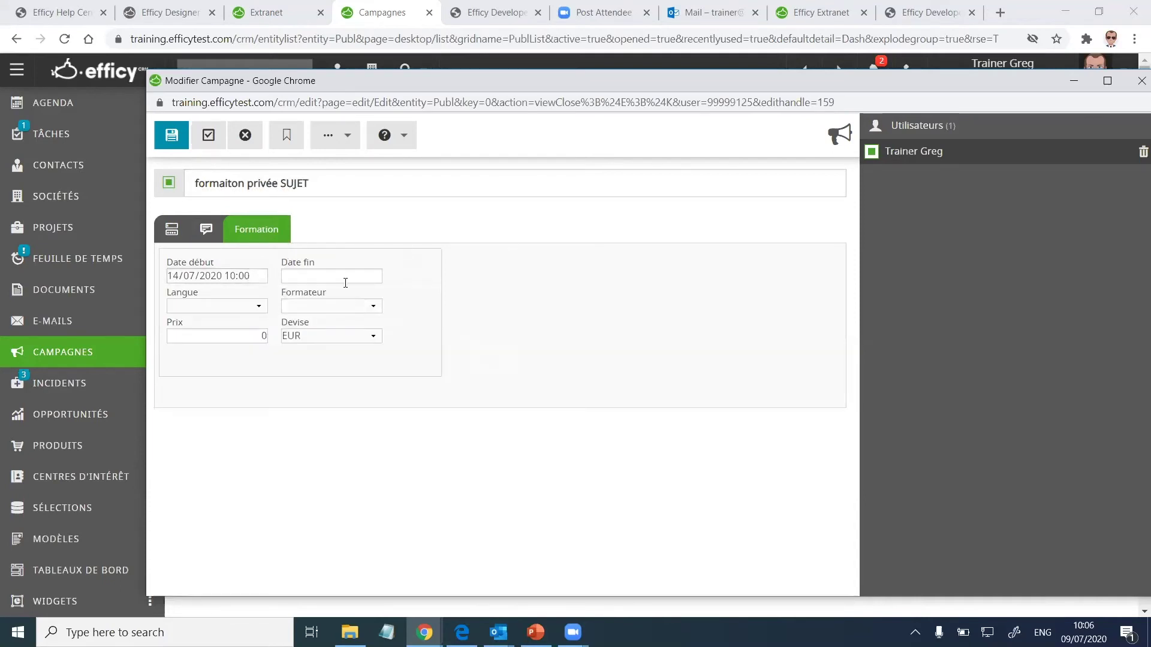
Step: Set the new private training's end date to 14/07/2020 at 12:00
{"action": "left_click", "coordinate": [345, 277]}
{"action": "left_click", "coordinate": [337, 402]}
{"action": "left_click", "coordinate": [557, 312]}
{"action": "left_click", "coordinate": [557, 312]}
{"action": "left_click", "coordinate": [625, 360]}
{"action": "left_click", "coordinate": [550, 311]}
Step: Set the private training's language to EN, assign its trainer, enter a price of 200 EUR, and save the campaign
{"action": "left_click", "coordinate": [247, 306]}
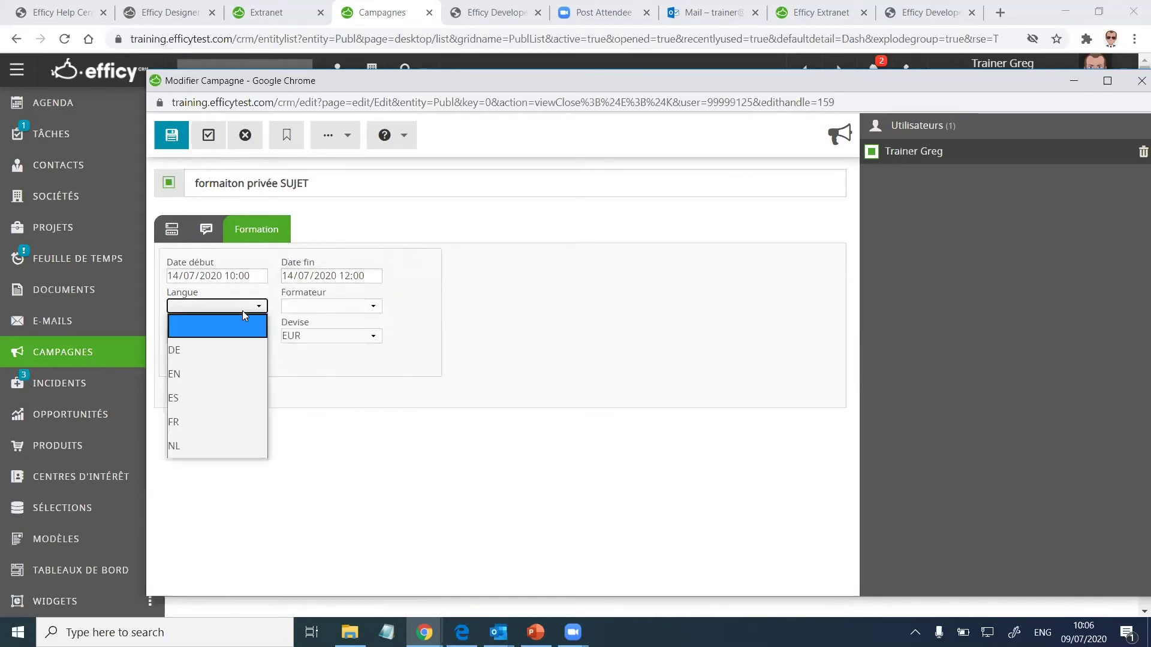
{"action": "left_click", "coordinate": [216, 376]}
{"action": "left_click", "coordinate": [329, 307]}
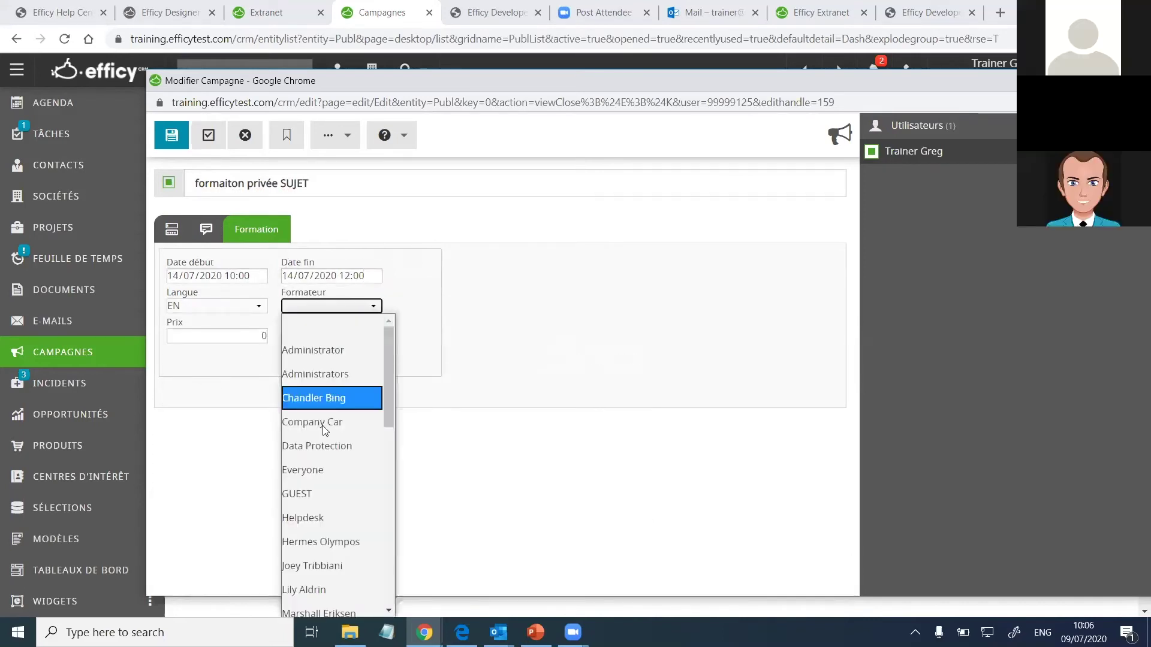
{"action": "scroll", "coordinate": [324, 431], "scroll_direction": "down", "scroll_amount": 7}
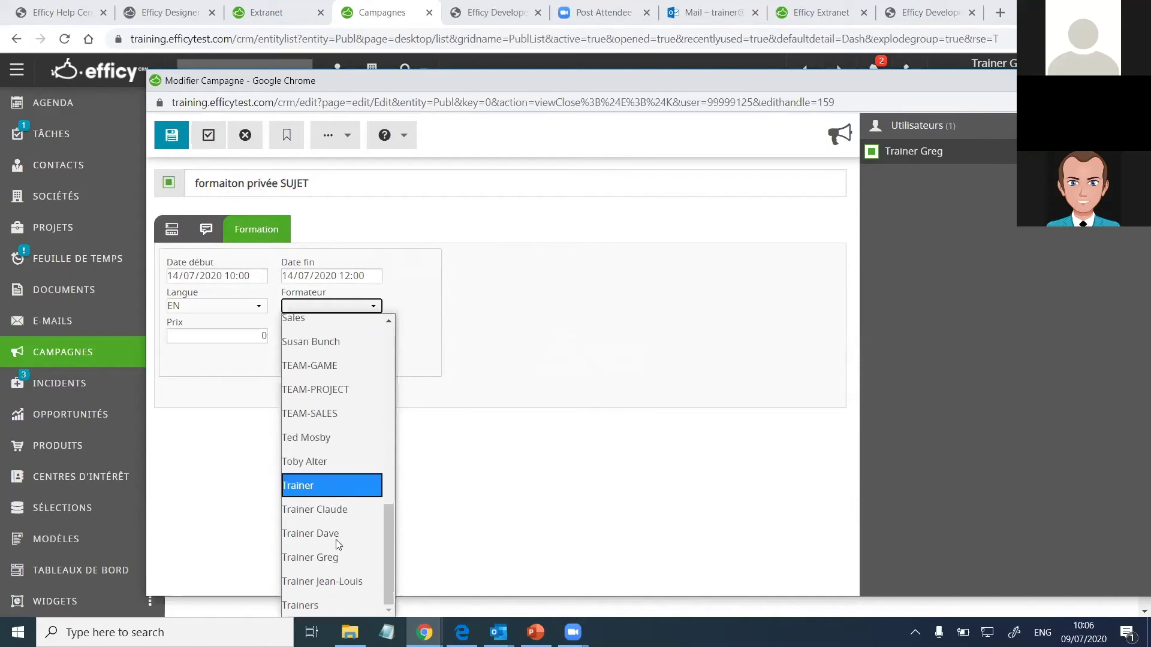
{"action": "left_click", "coordinate": [335, 558]}
{"action": "key", "text": "Tab"}
{"action": "type", "text": "200"}
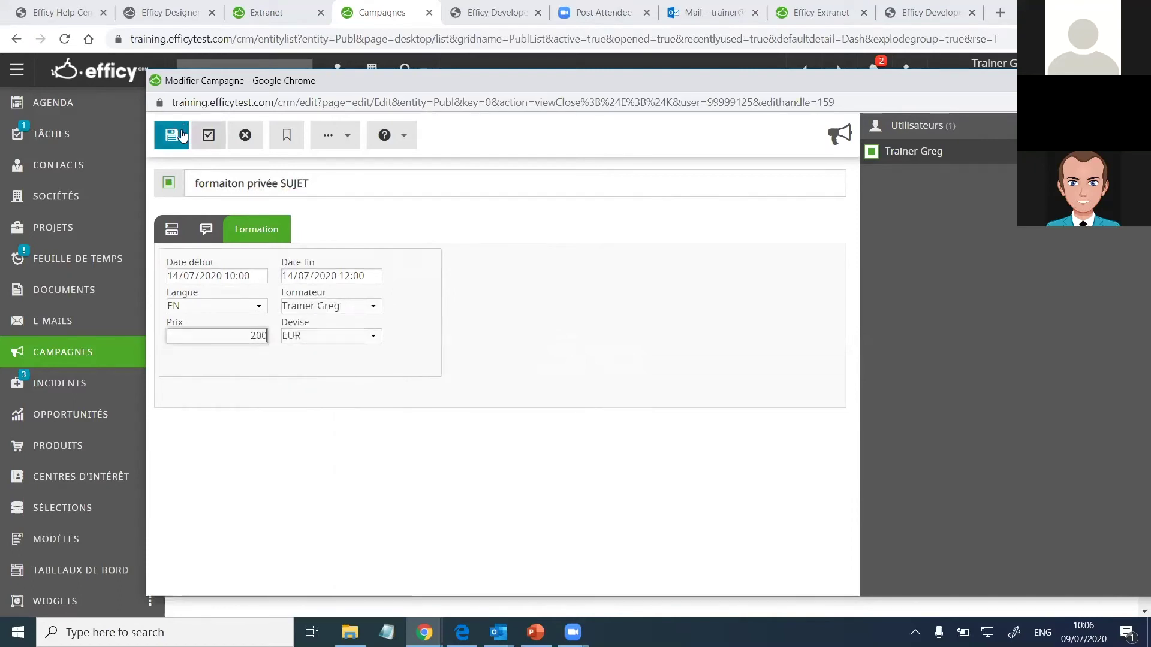
{"action": "left_click", "coordinate": [183, 136]}
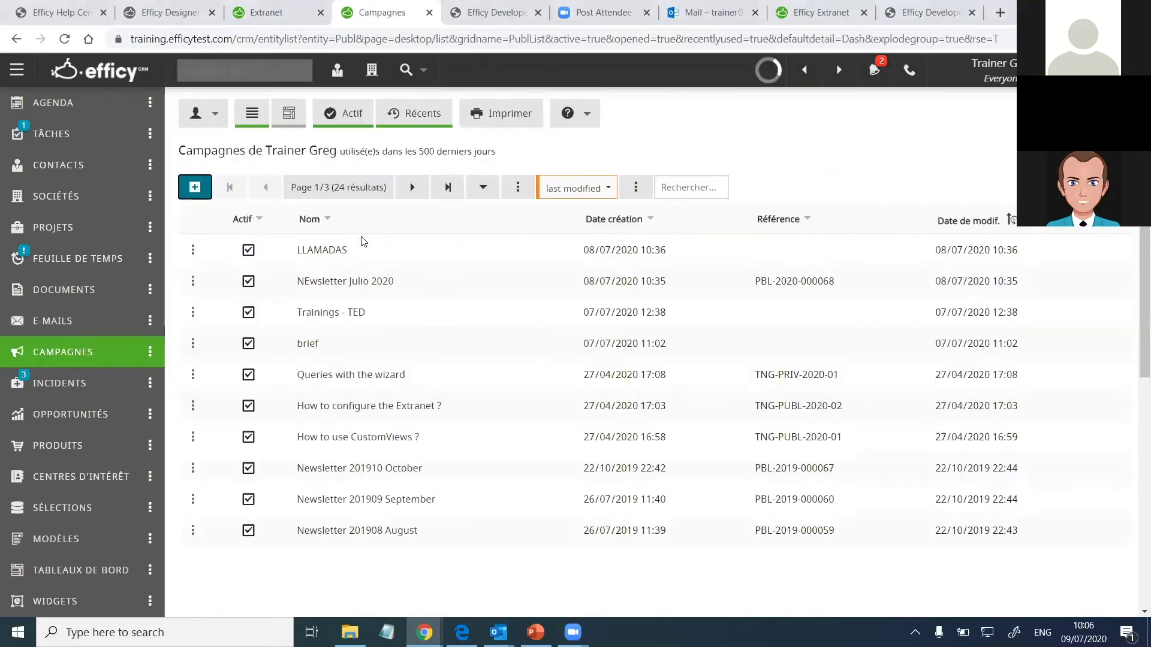
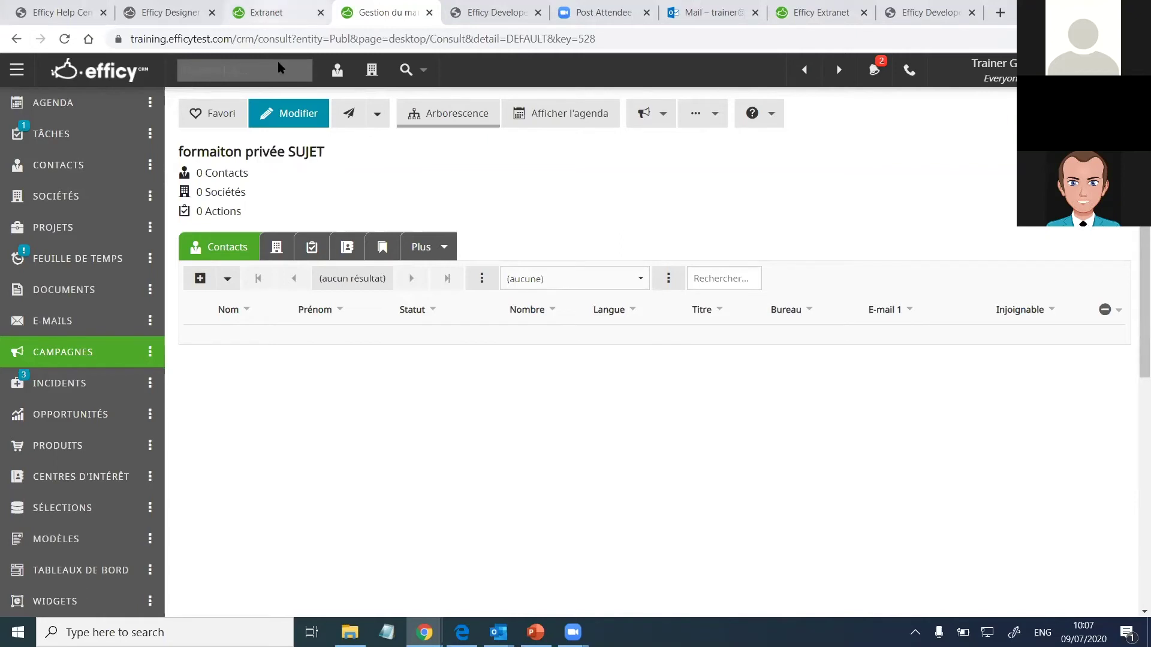
Step: Switch to the Extranet and check the customer's public trainings and own trainings
{"action": "left_click", "coordinate": [273, 12]}
{"action": "left_click", "coordinate": [380, 134]}
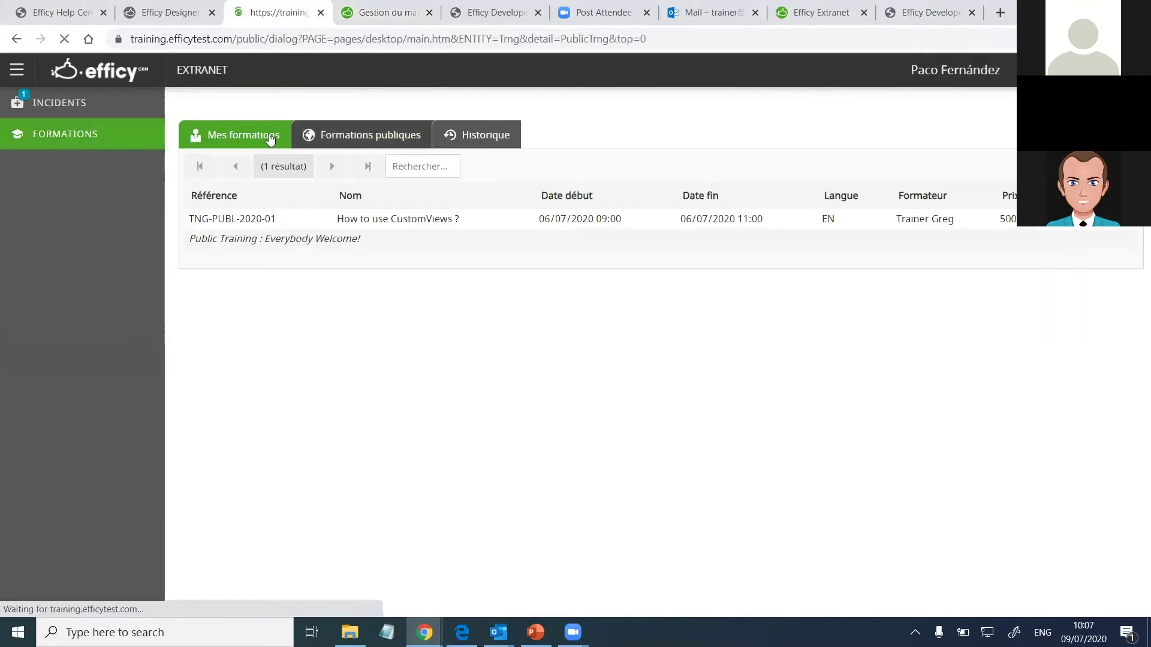
{"action": "left_click", "coordinate": [228, 138]}
Step: In Efficy CRM, add all contacts from the selection "Contacts from Company X" to the private training campaign without a status
{"action": "key", "text": "ctrl+Tab"}
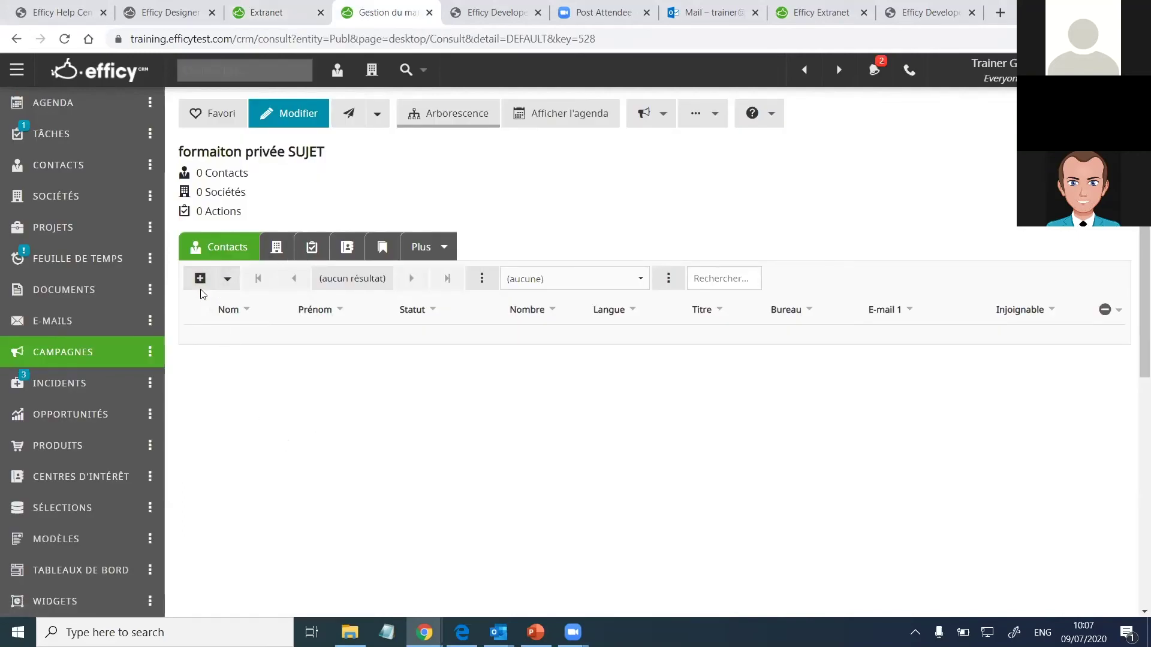
{"action": "left_click", "coordinate": [662, 116]}
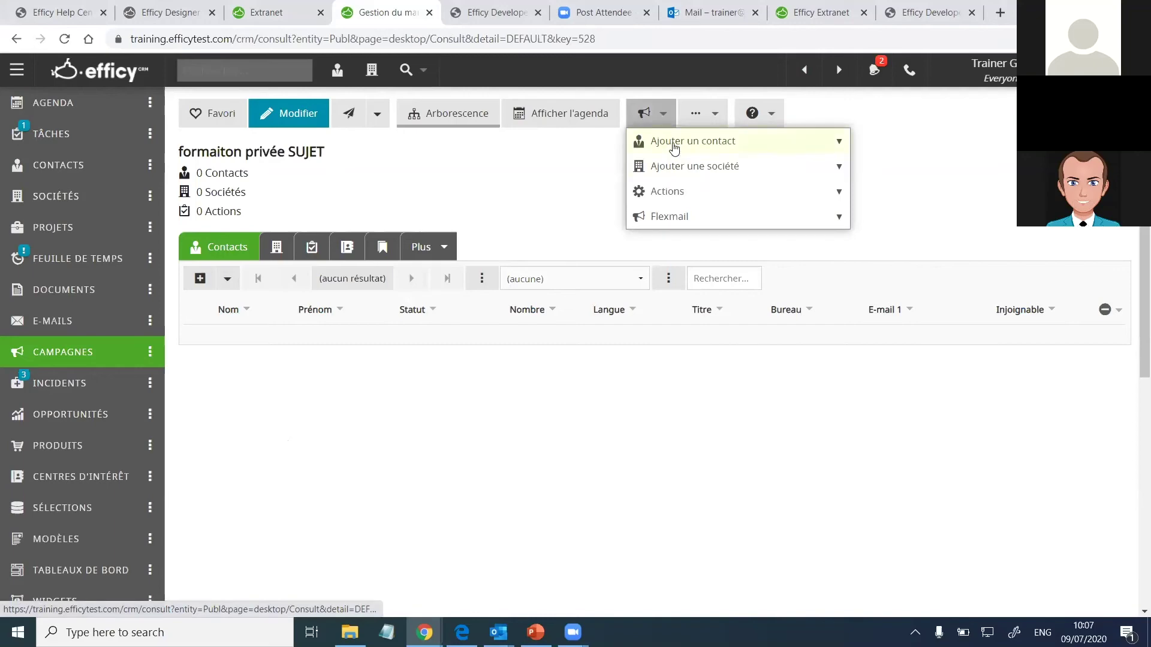
{"action": "left_click", "coordinate": [670, 144]}
{"action": "left_click", "coordinate": [684, 167]}
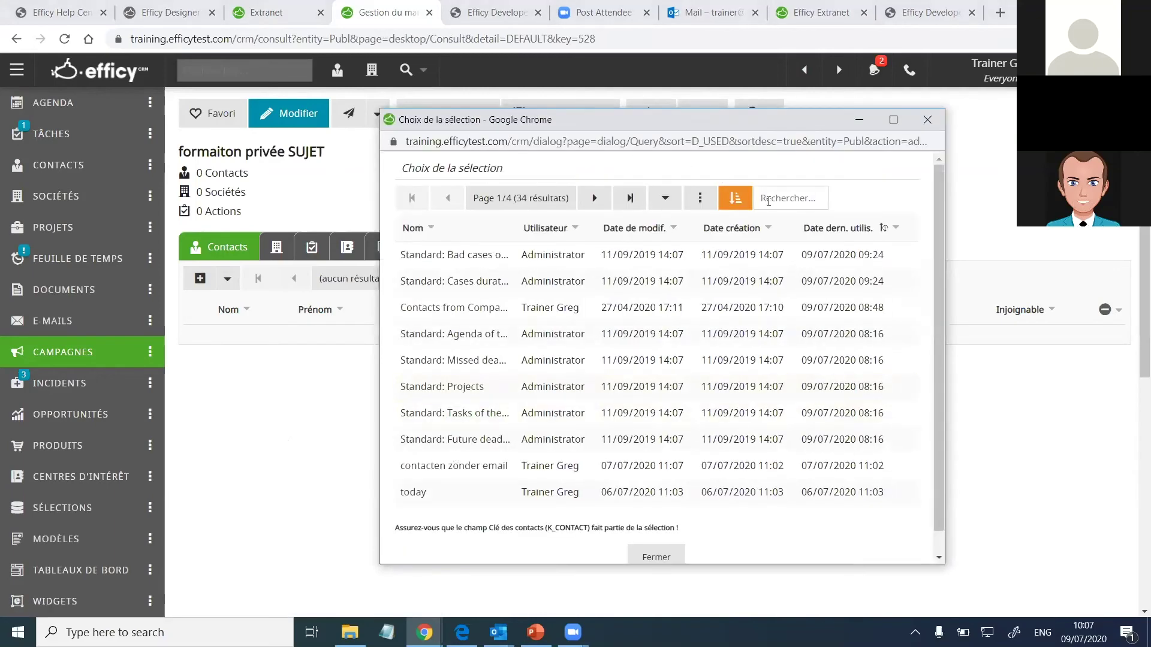
{"action": "left_click", "coordinate": [771, 199]}
{"action": "type", "text": "compa"}
{"action": "key", "text": "Return"}
{"action": "left_click", "coordinate": [467, 259]}
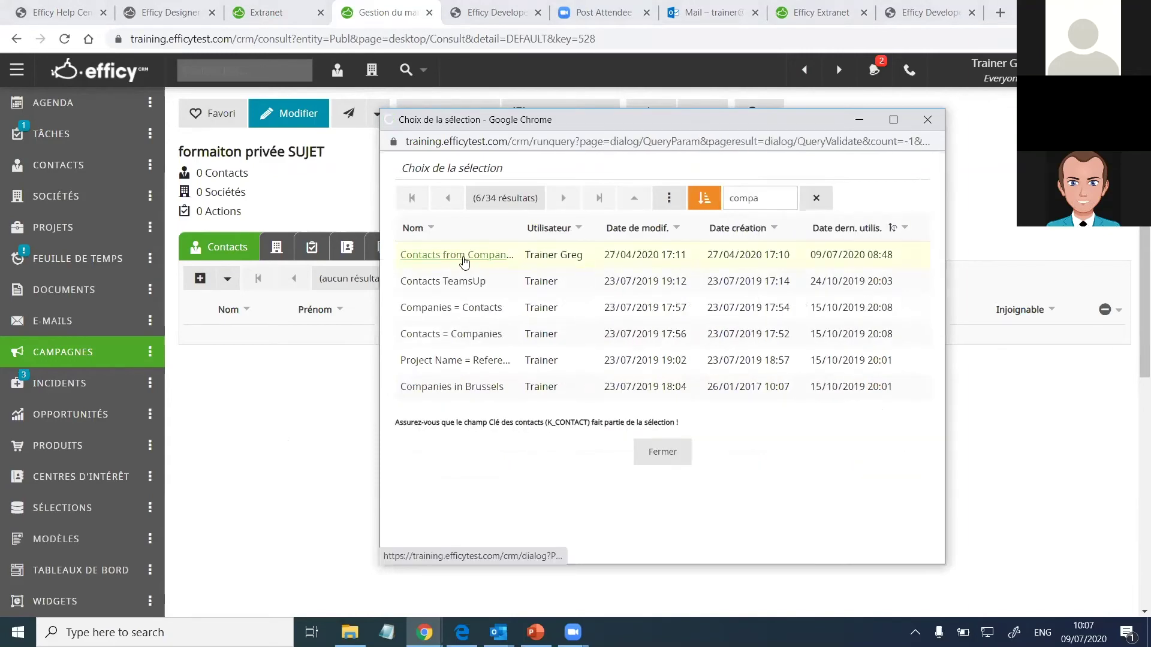
{"action": "left_click", "coordinate": [618, 286]}
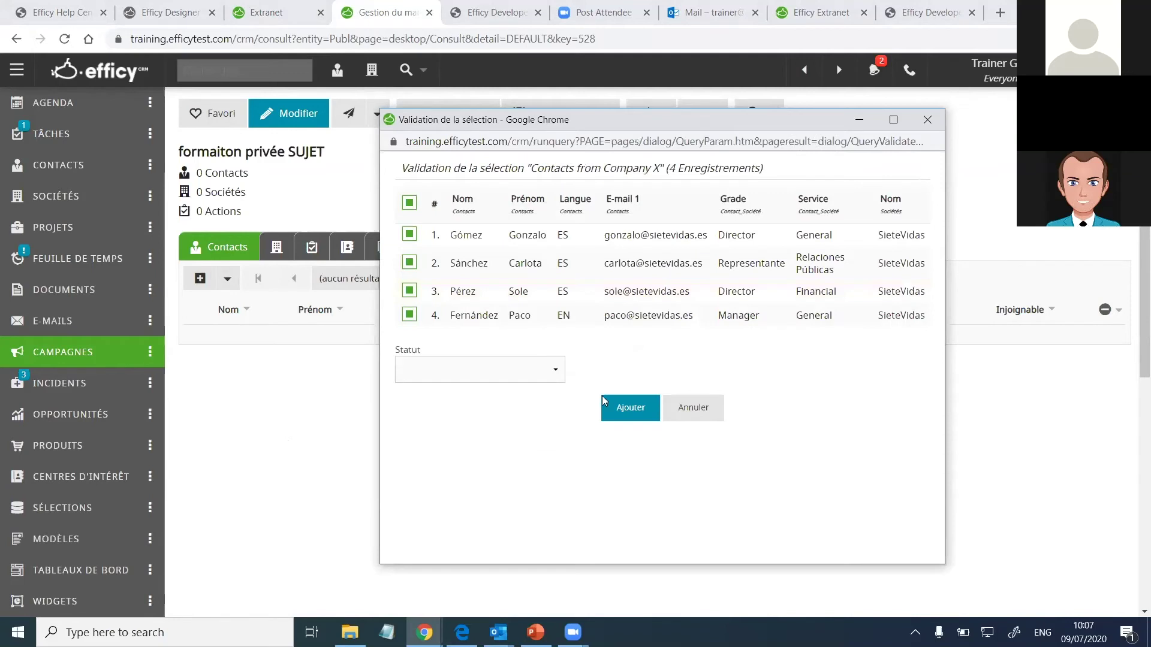
{"action": "left_click", "coordinate": [624, 406]}
{"action": "left_click", "coordinate": [779, 225]}
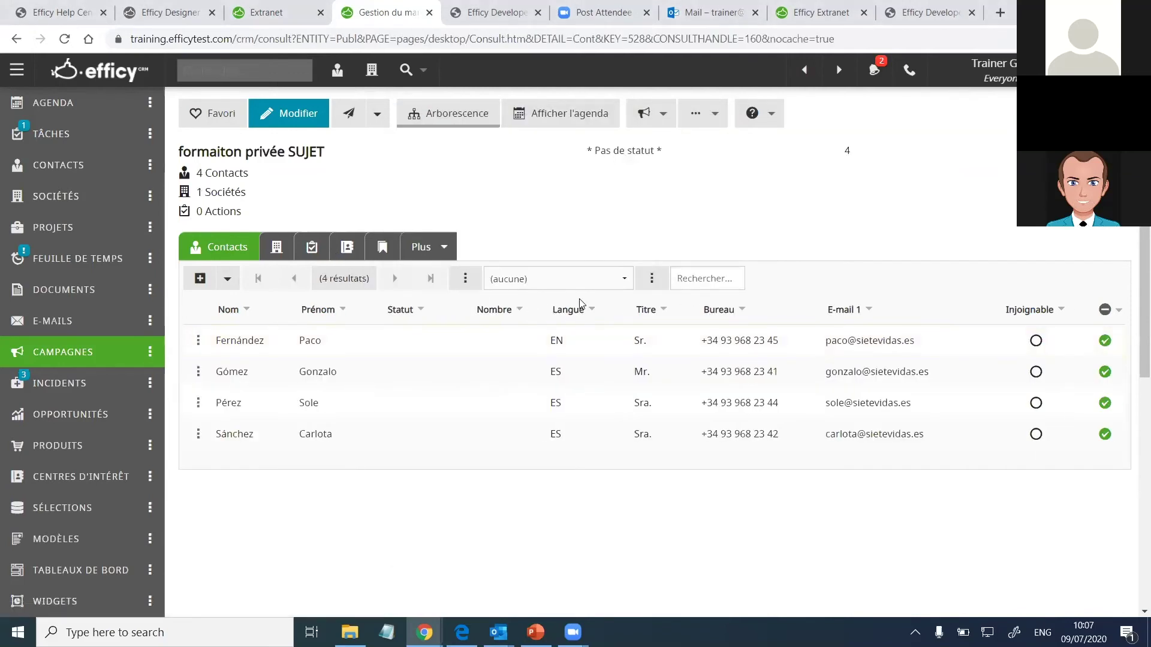
Step: Compare the public and private training references in the customer's Extranet list, and review the campaign's contacts in Efficy CRM
{"action": "left_click", "coordinate": [266, 13]}
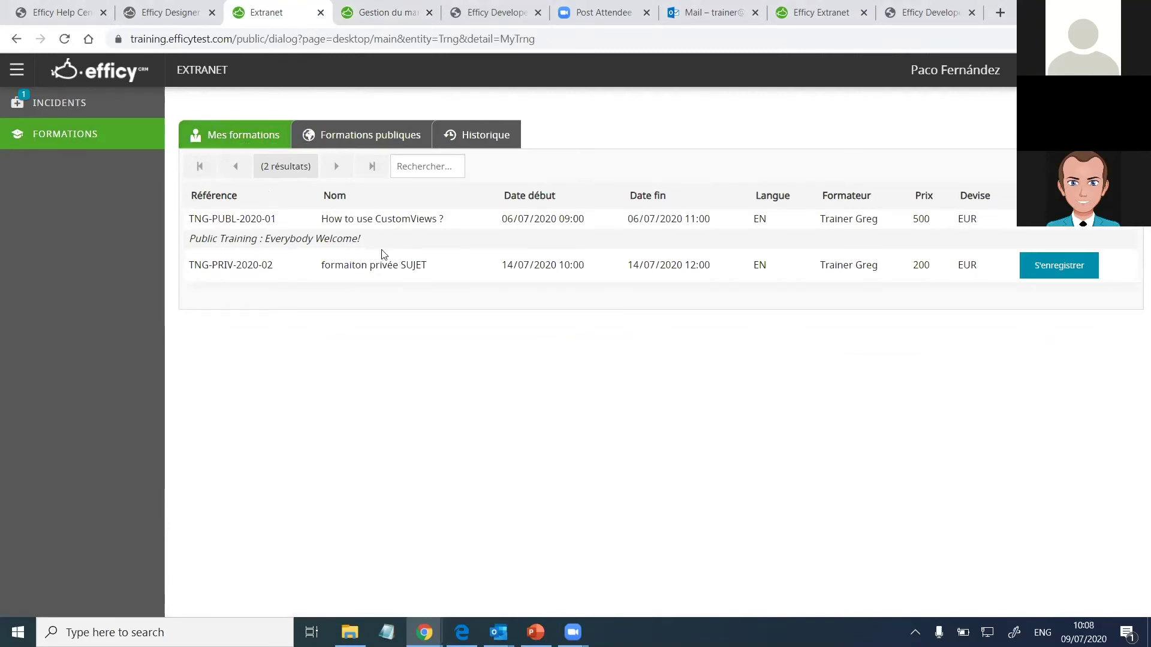
{"action": "double_click", "coordinate": [220, 220]}
{"action": "left_click", "coordinate": [216, 267]}
{"action": "double_click", "coordinate": [236, 270]}
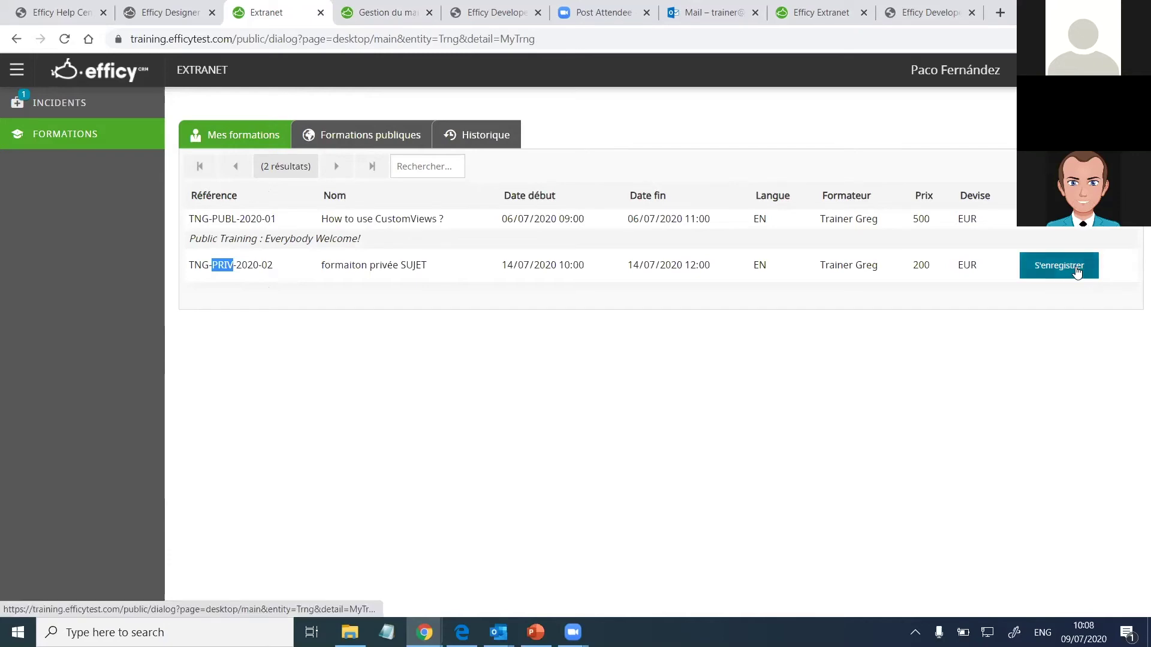
{"action": "left_click", "coordinate": [343, 22]}
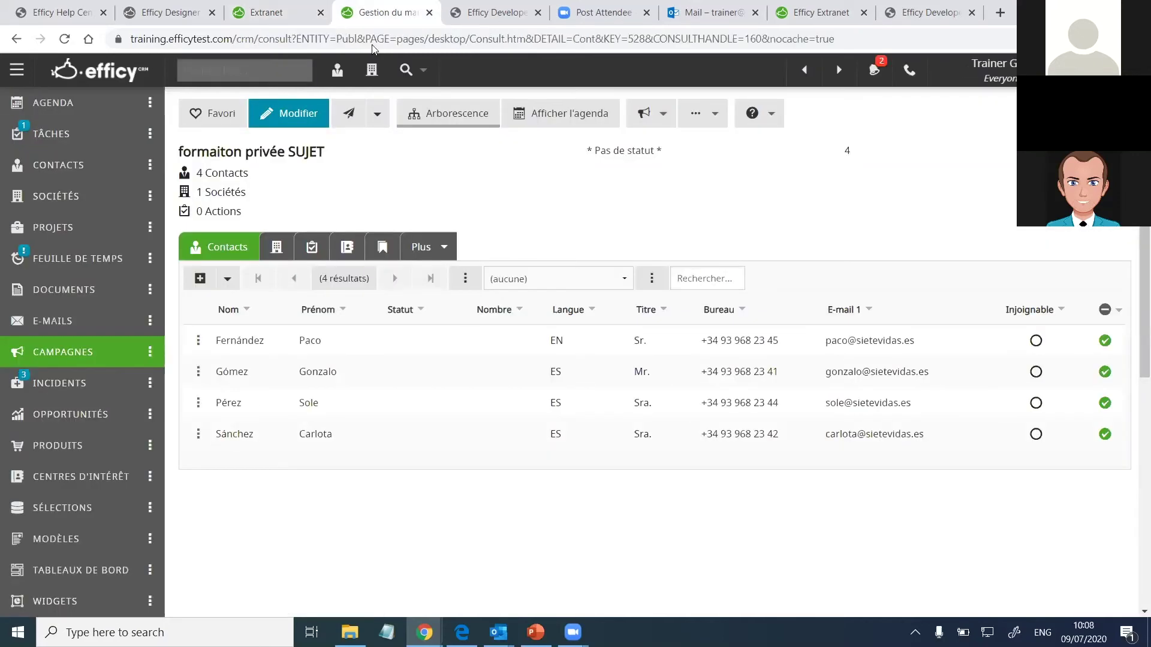
Step: In the Extranet, register the customer for the private training "formaiton privée SUJET"
{"action": "left_click", "coordinate": [264, 13]}
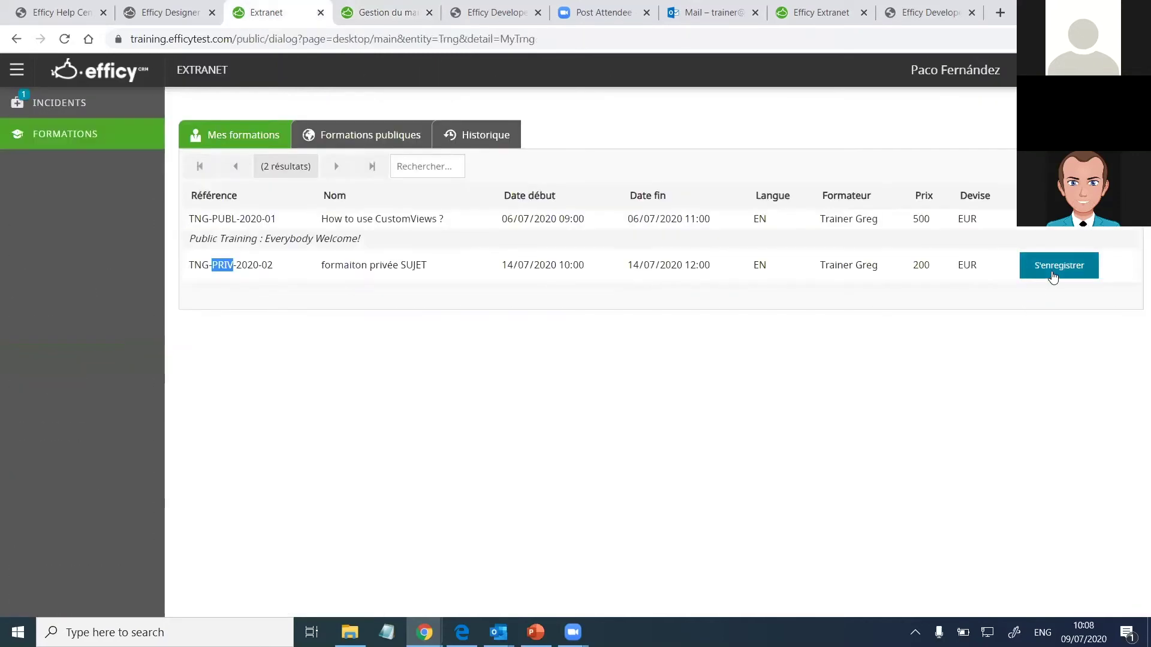
{"action": "left_click", "coordinate": [1051, 271]}
{"action": "left_click", "coordinate": [649, 124]}
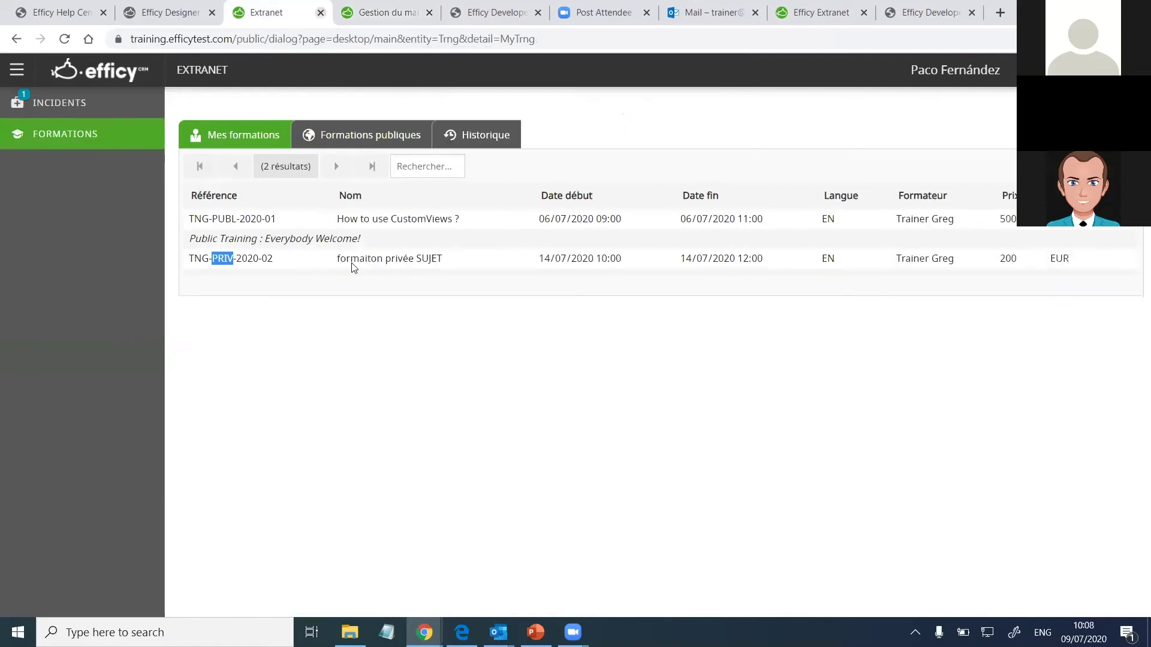
Step: Reopen the campaign "formaiton privée SUJET" in Efficy CRM and check the customer's status among its contacts
{"action": "key", "text": "ctrl+Tab"}
{"action": "left_click", "coordinate": [149, 352]}
{"action": "left_click", "coordinate": [237, 387]}
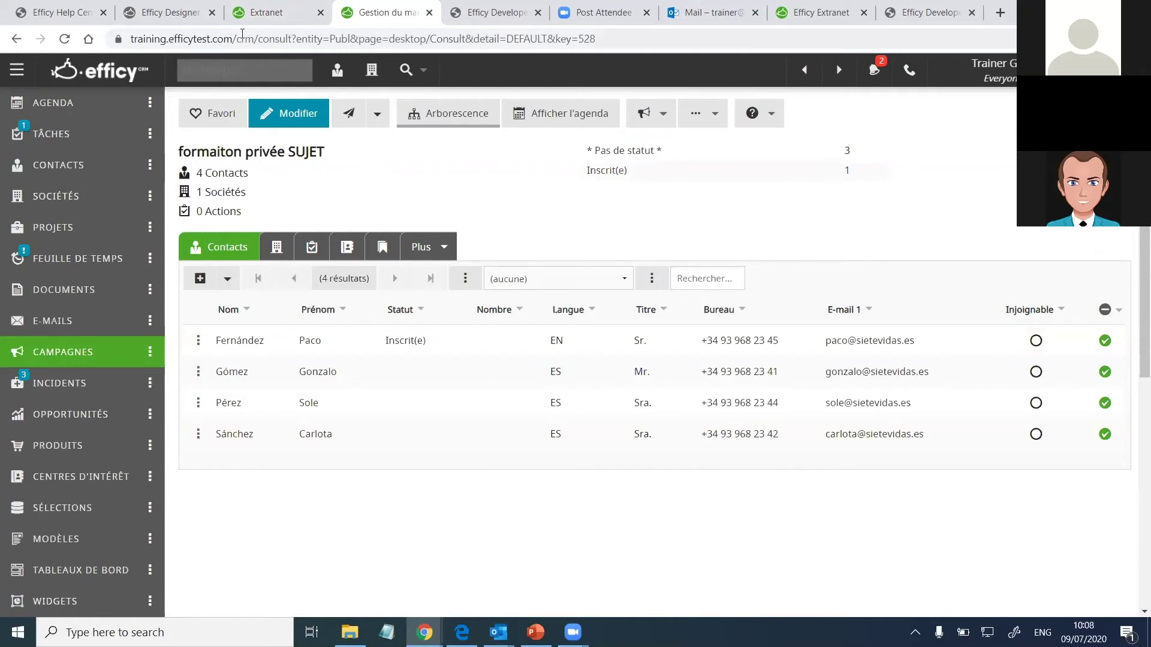
Step: In the Extranet, review the customer's incidents, trainings and personal details form
{"action": "left_click", "coordinate": [250, 15]}
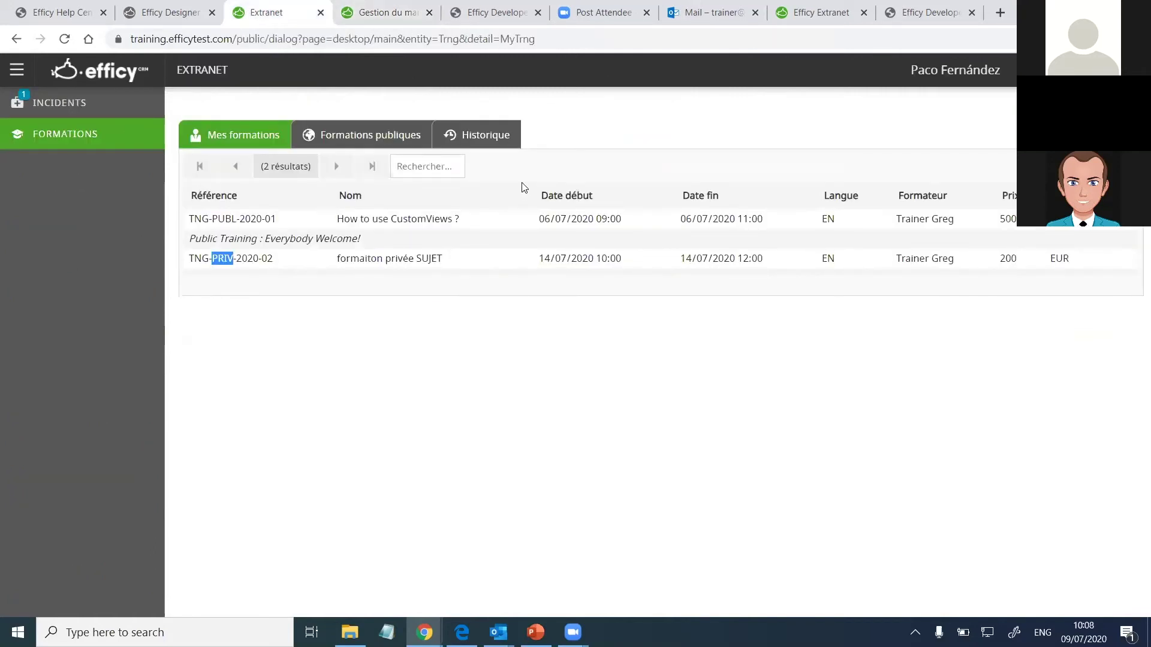
{"action": "left_click", "coordinate": [99, 106]}
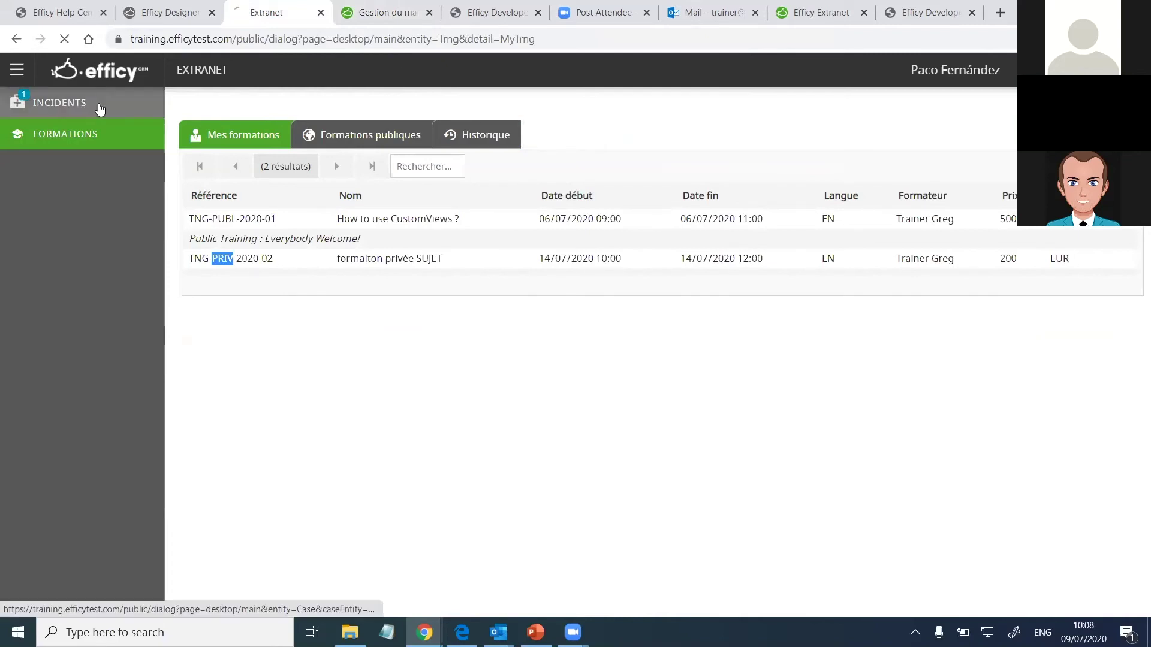
{"action": "left_click", "coordinate": [97, 138]}
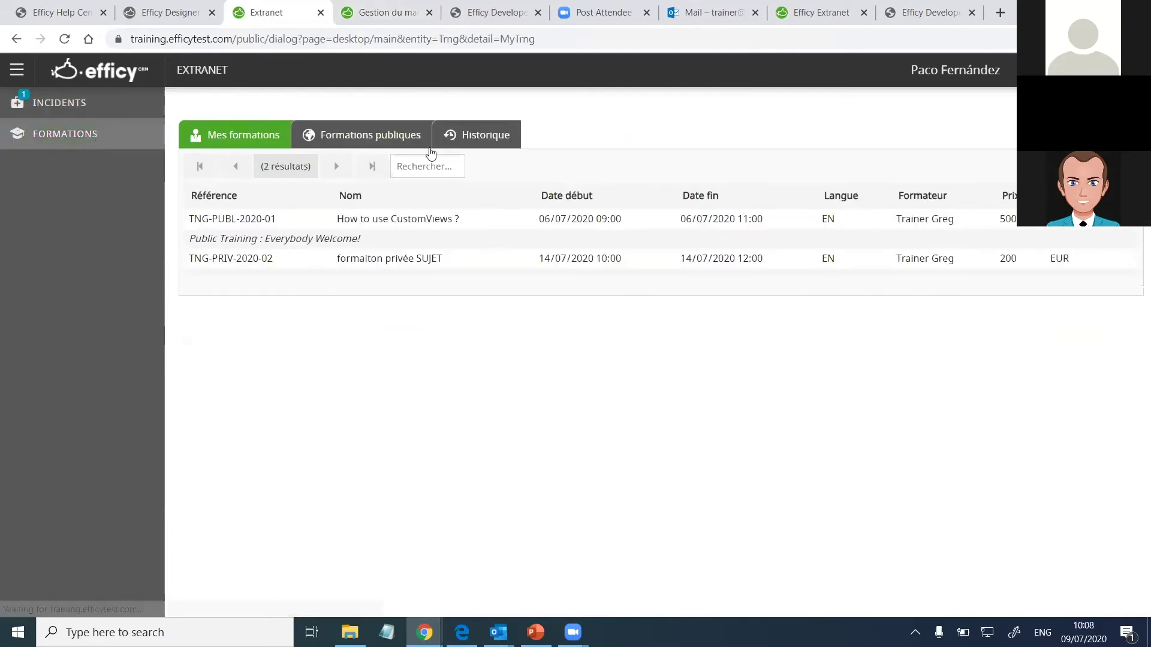
{"action": "left_click", "coordinate": [990, 90]}
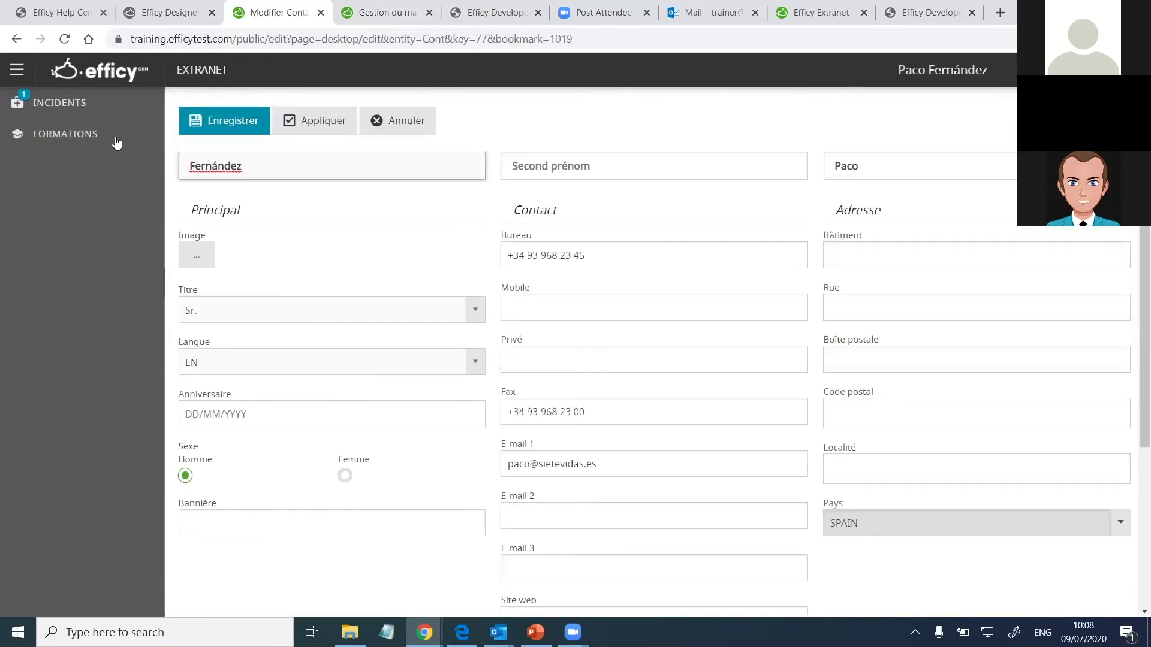
{"action": "left_click", "coordinate": [91, 108]}
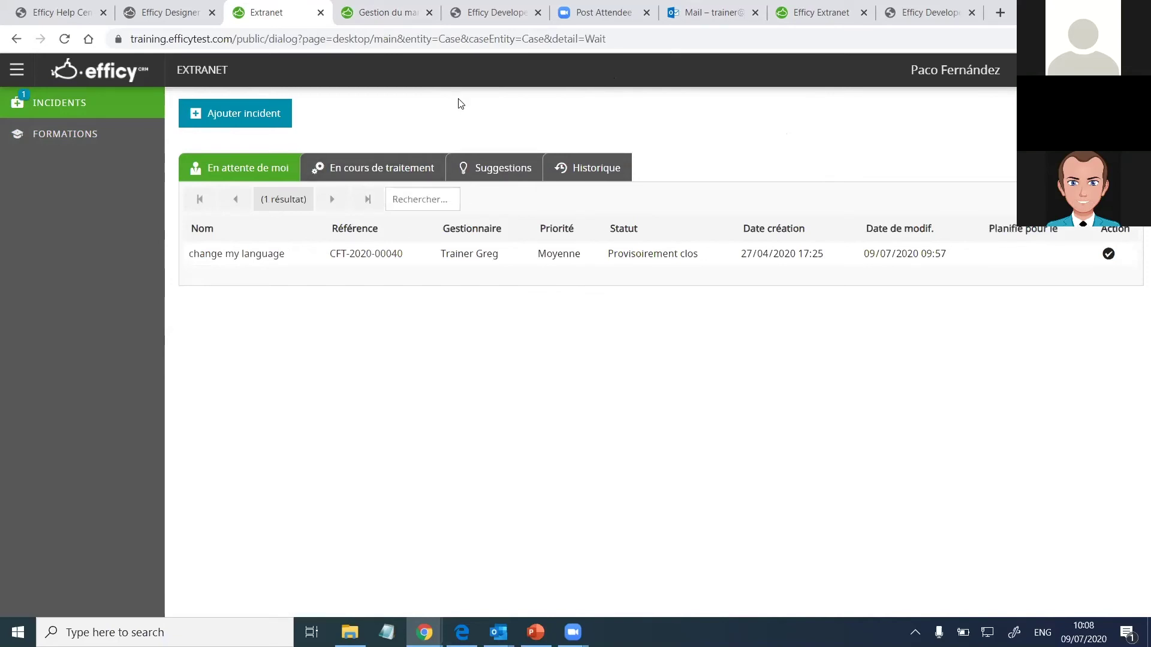
Step: Switch to the Efficy Developer Network guide and compare the standard extranet's features with those of the GDPR Comfort module
{"action": "left_click", "coordinate": [396, 15]}
{"action": "left_click", "coordinate": [459, 19]}
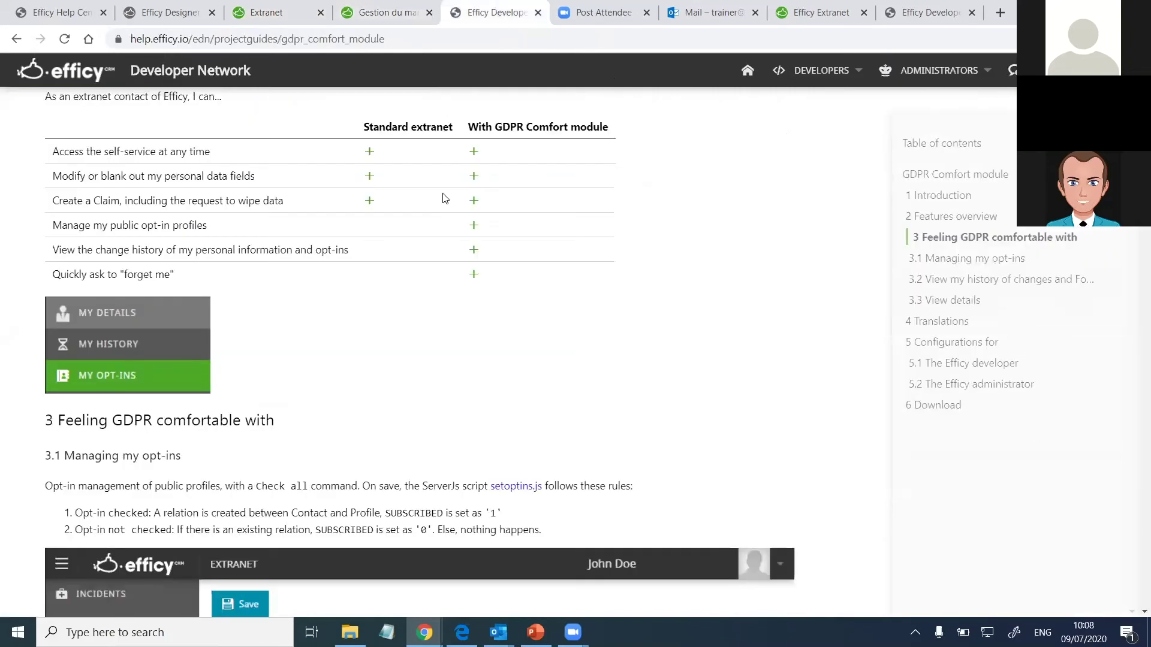
{"action": "scroll", "coordinate": [441, 193], "scroll_direction": "up", "scroll_amount": 1}
{"action": "left_click_drag", "start_coordinate": [395, 199], "coordinate": [527, 200]}
{"action": "scroll", "coordinate": [527, 199], "scroll_direction": "down", "scroll_amount": 1}
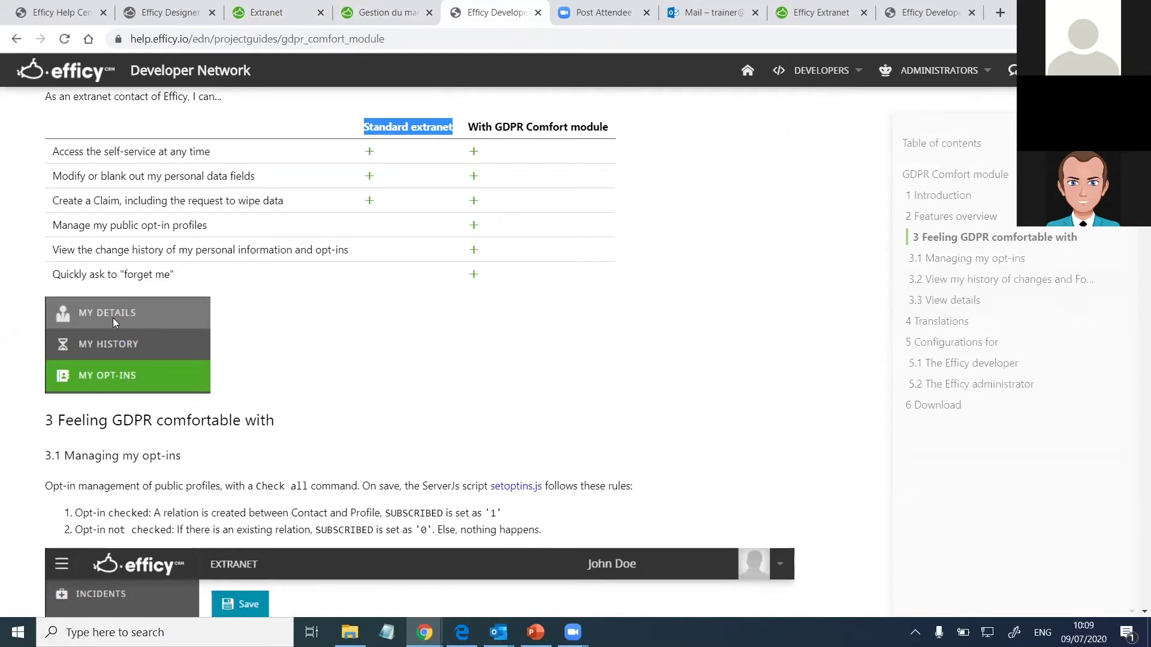
Step: Compare the customer's personal details form in the Extranet with the GDPR Comfort module guide's section on managing opt-ins
{"action": "left_click", "coordinate": [277, 12]}
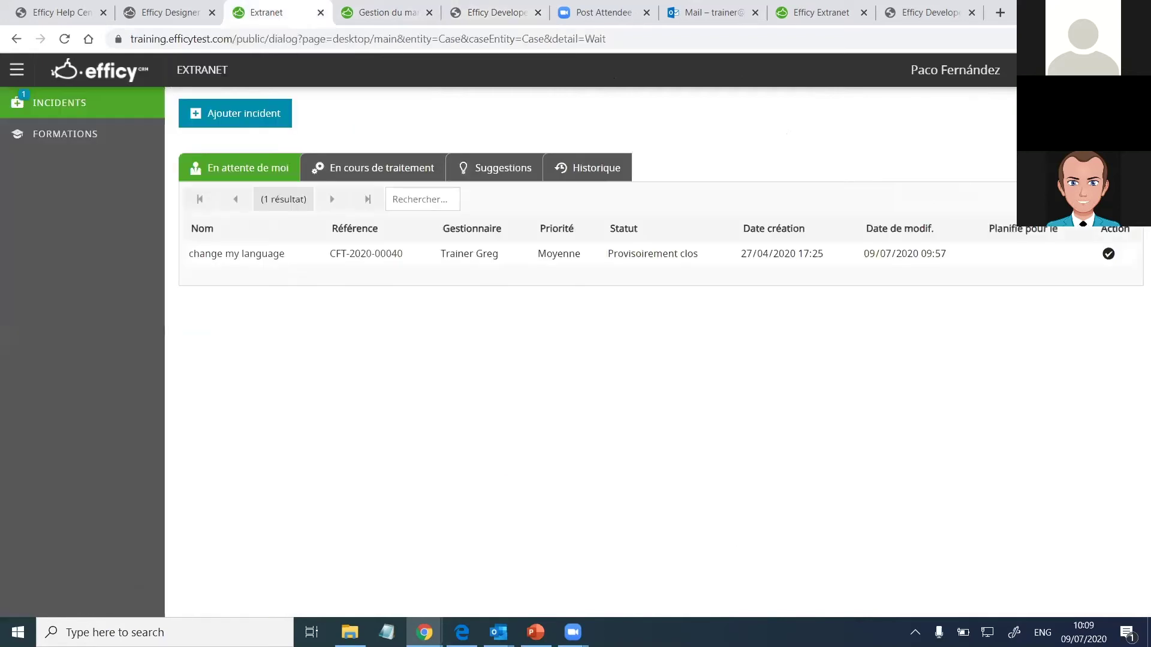
{"action": "left_click", "coordinate": [968, 71]}
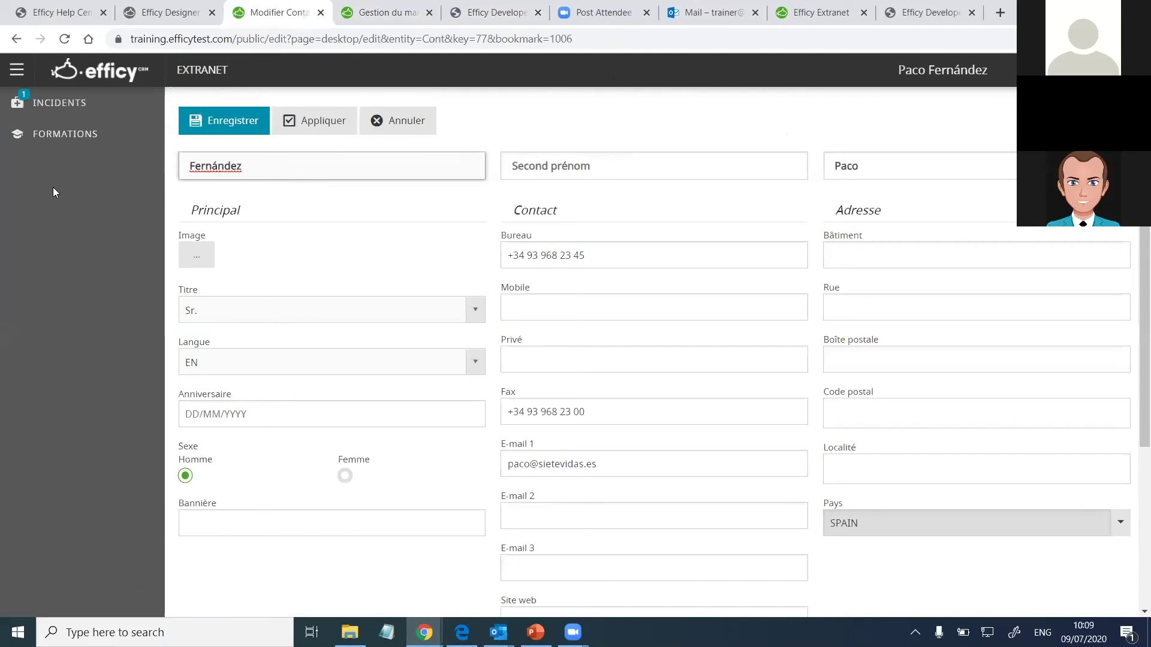
{"action": "left_click", "coordinate": [443, 24]}
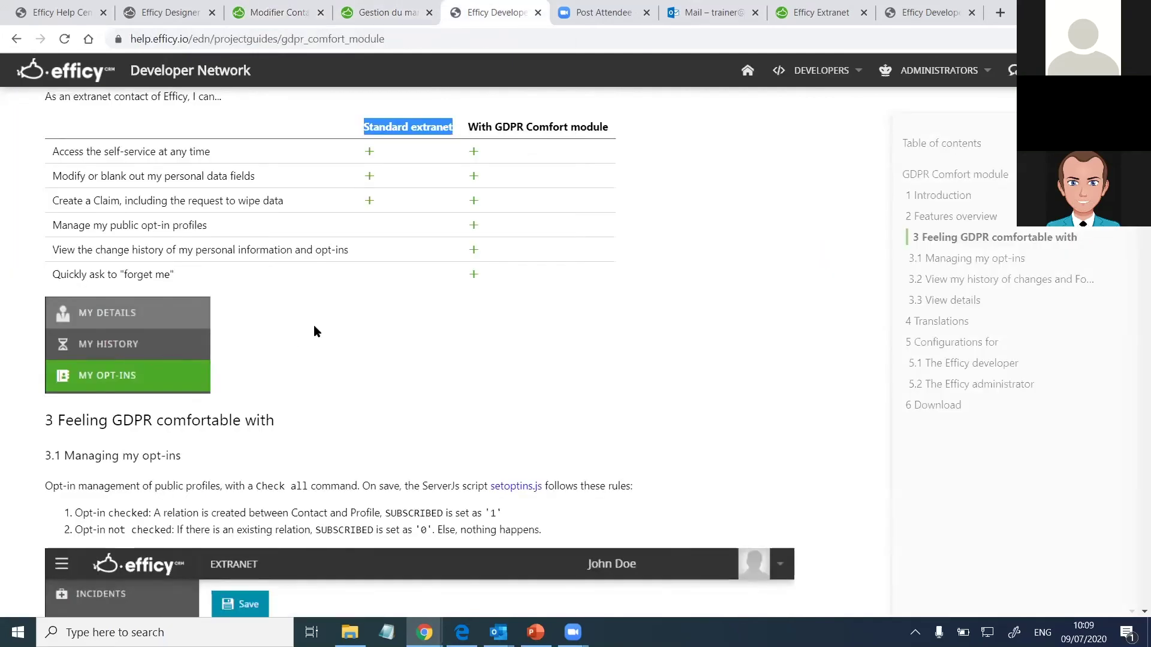
{"action": "scroll", "coordinate": [306, 317], "scroll_direction": "down", "scroll_amount": 1}
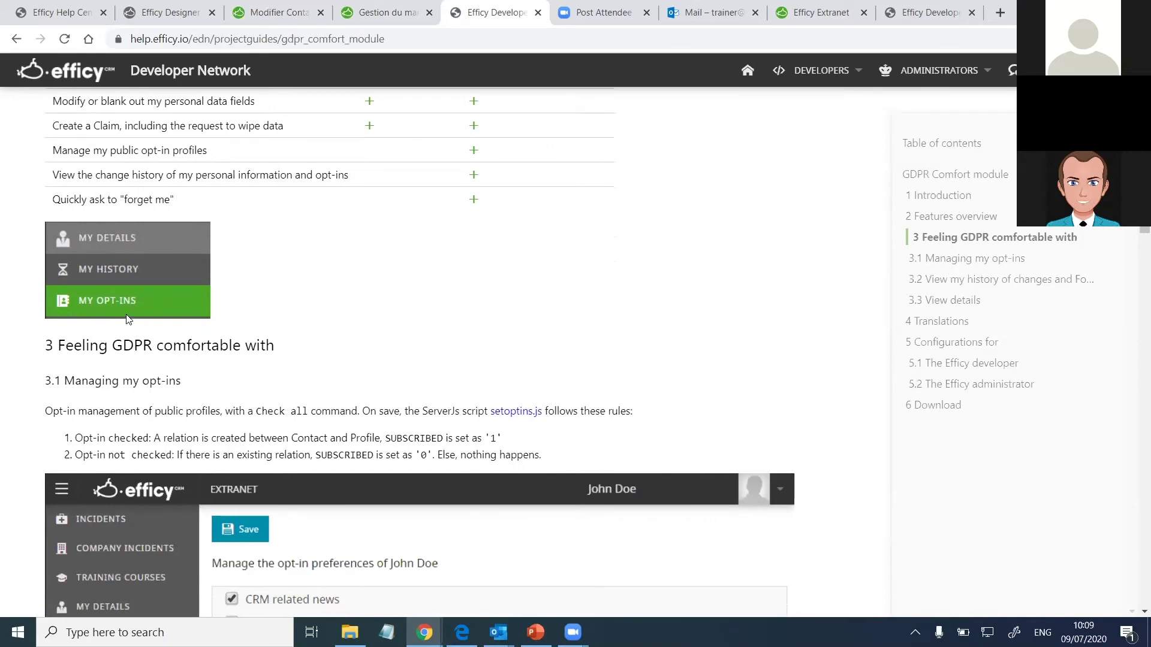
{"action": "scroll", "coordinate": [144, 320], "scroll_direction": "down", "scroll_amount": 2}
{"action": "scroll", "coordinate": [96, 451], "scroll_direction": "down", "scroll_amount": 1}
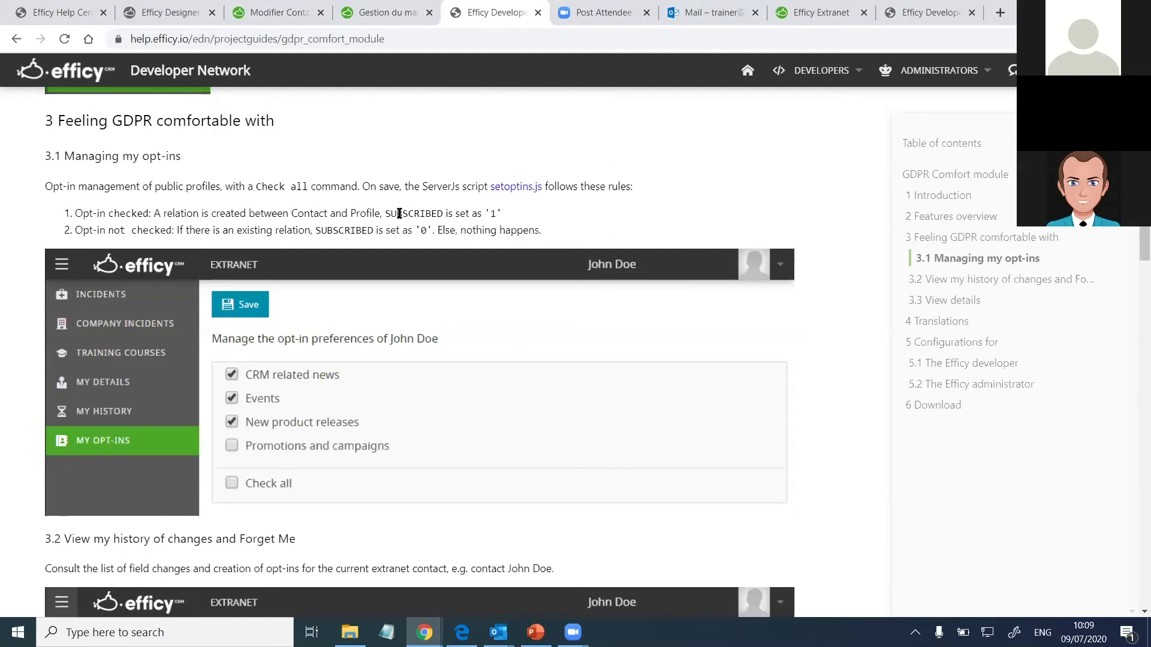
{"action": "left_click", "coordinate": [281, 12]}
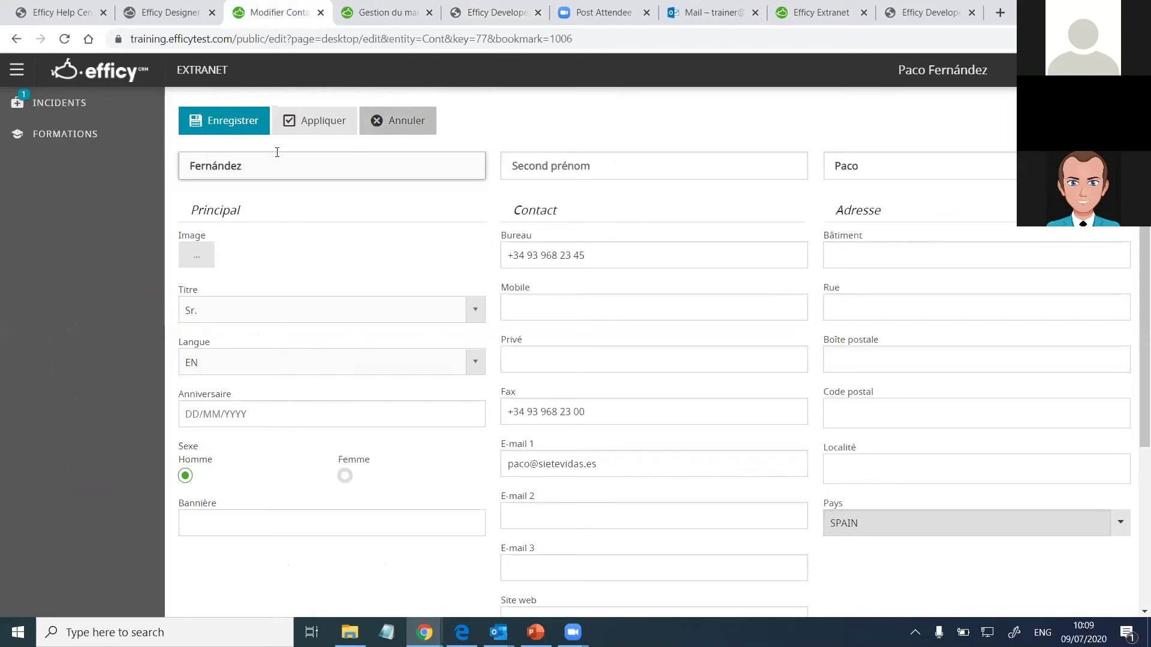
{"action": "left_click", "coordinate": [93, 97]}
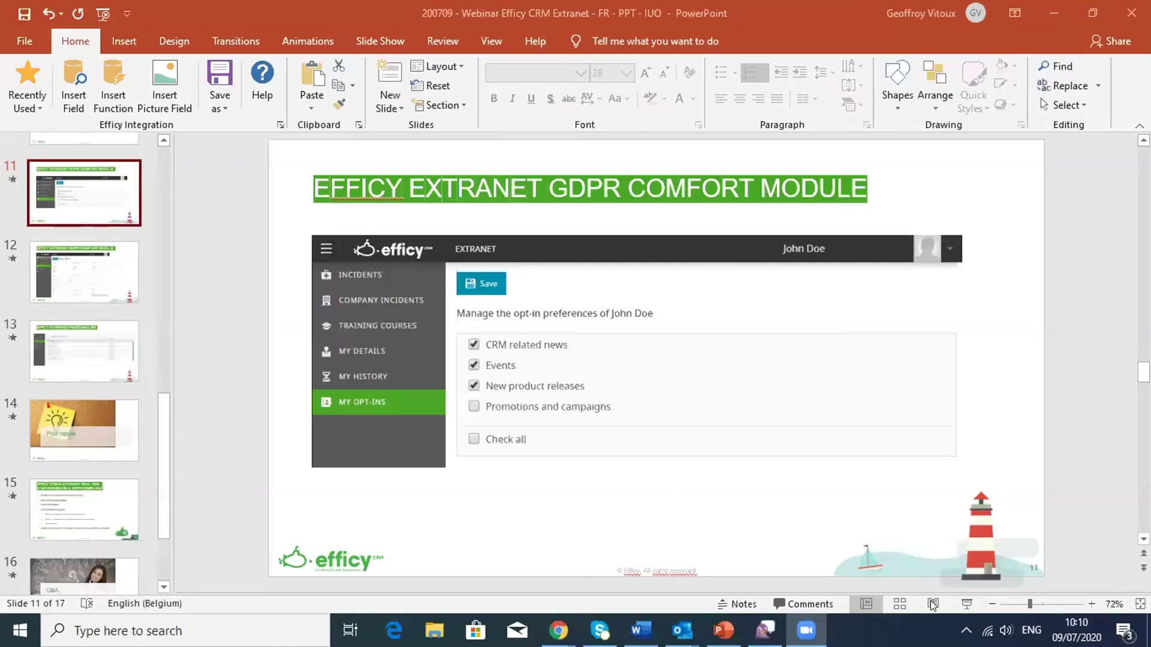
Step: Run the PowerPoint slide show from the first GDPR Comfort module slide and advance to the slide "Efficy Extranet Personnalise"
{"action": "left_click", "coordinate": [933, 603]}
{"action": "left_click", "coordinate": [958, 602]}
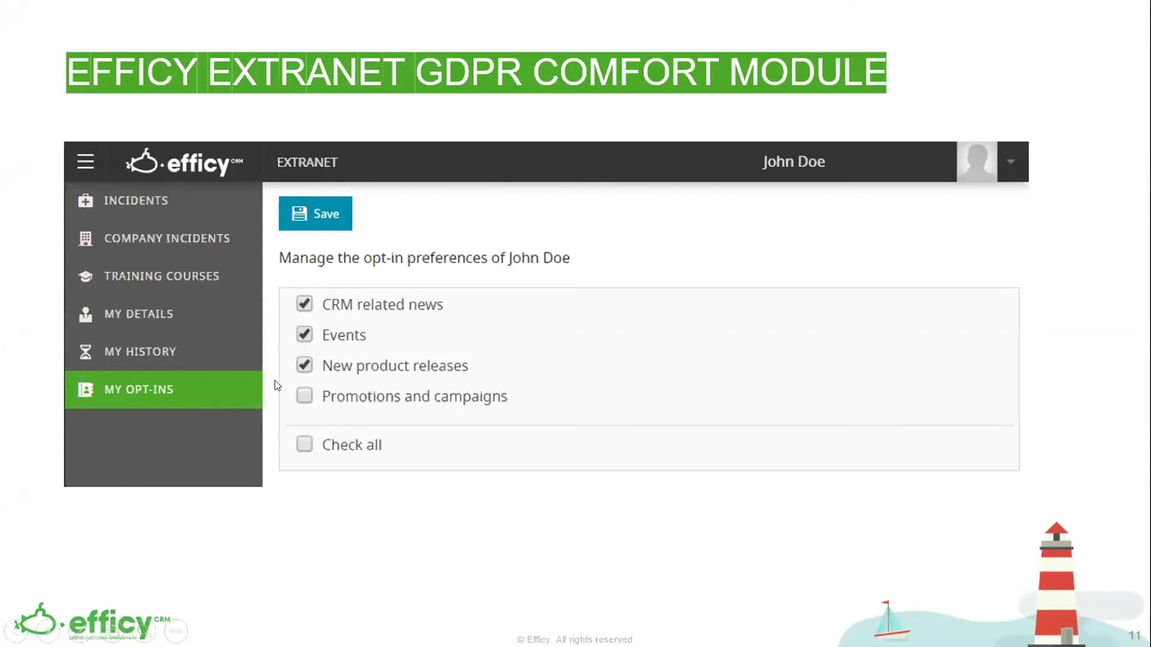
{"action": "key", "text": "Left"}
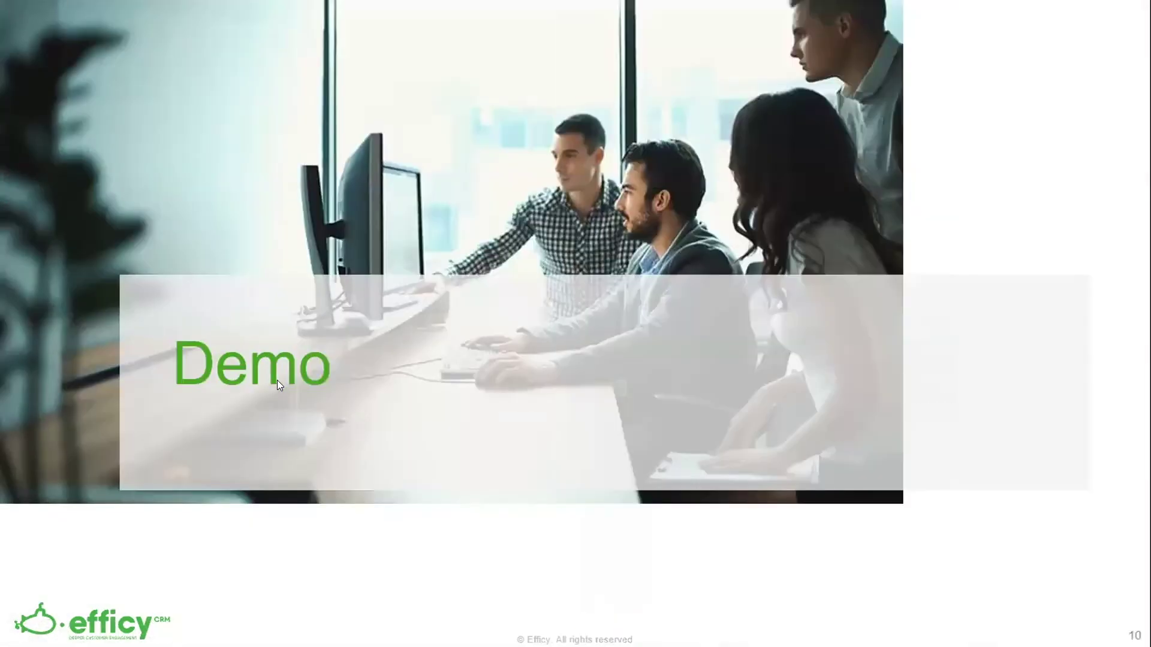
{"action": "key", "text": "Right"}
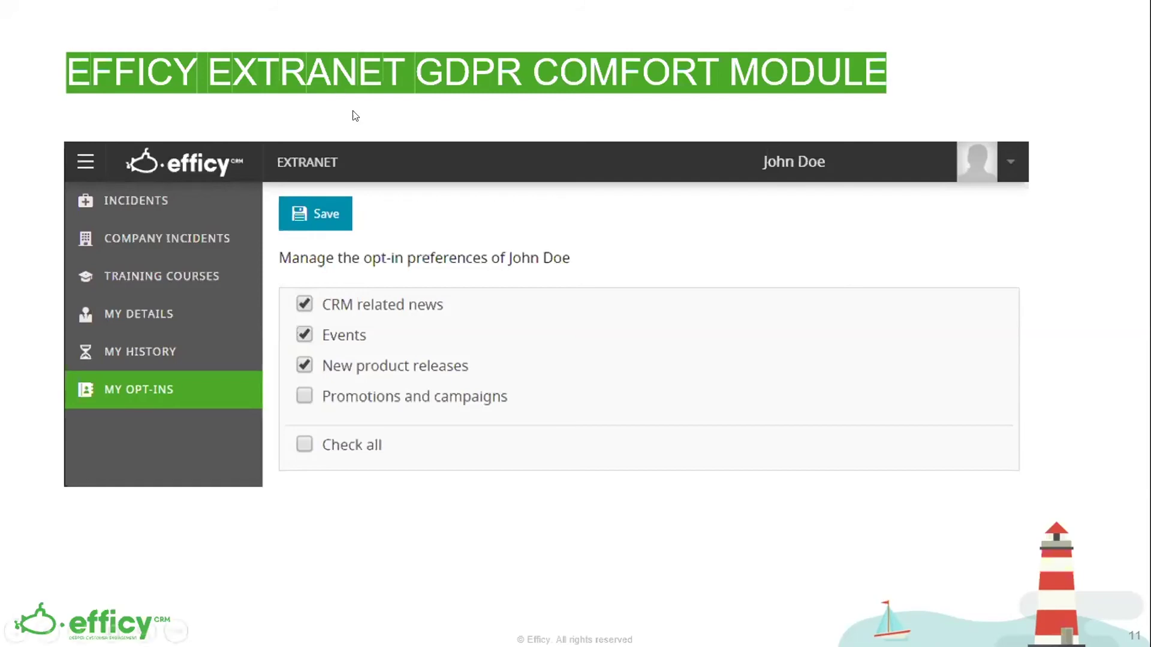
{"action": "left_click", "coordinate": [891, 337]}
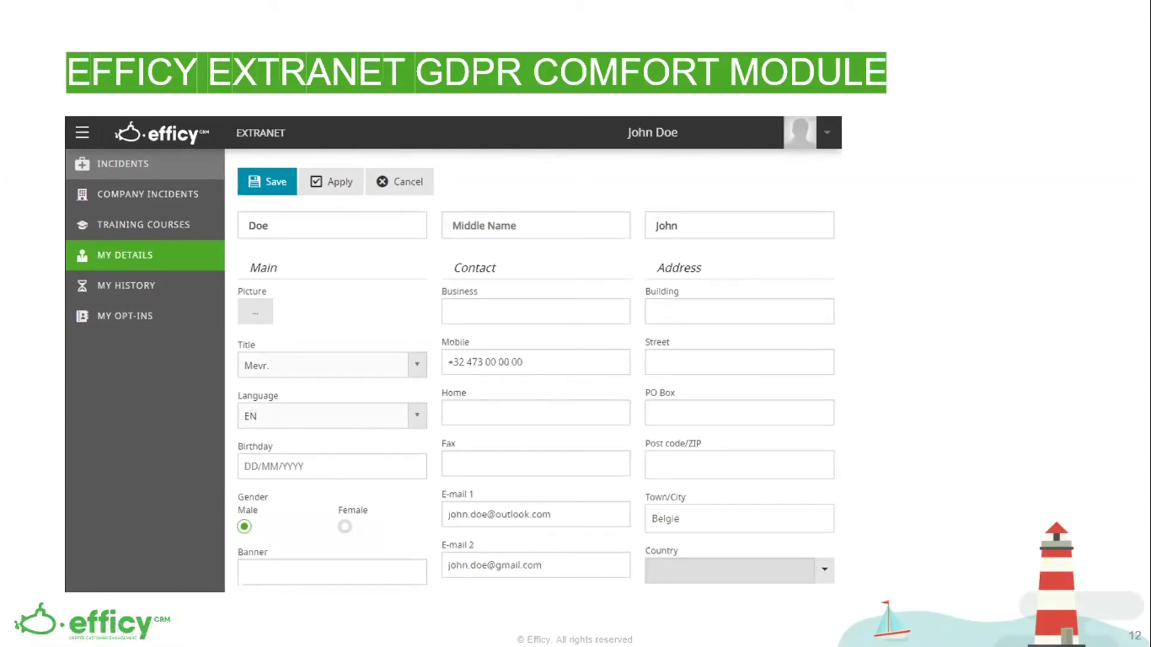
{"action": "key", "text": "Right"}
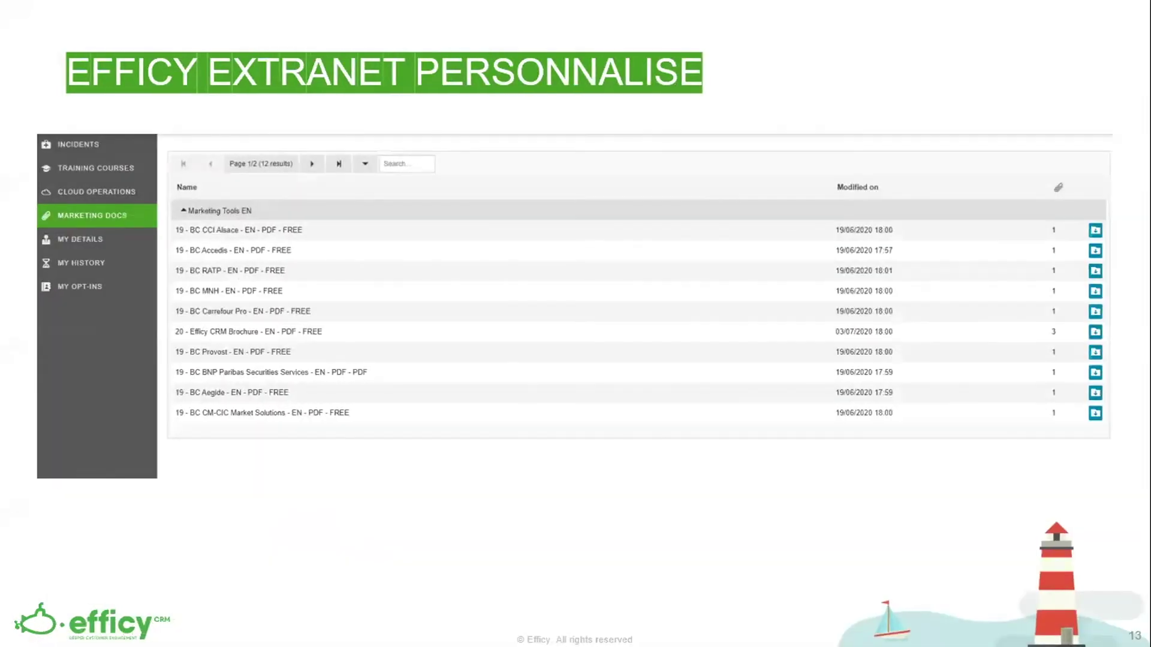